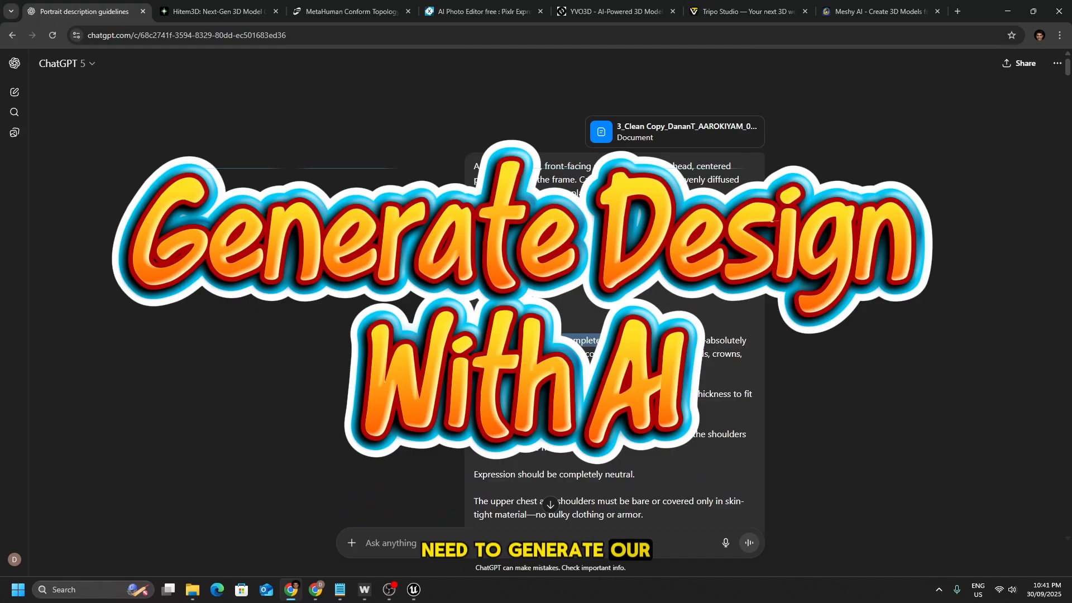
- Examine the portrait prompt, highlighting its wording on the bald head, 3D Pixar type of look and soft, flat, evenly diffused studio lighting
scroll(251, 258, down, 1)
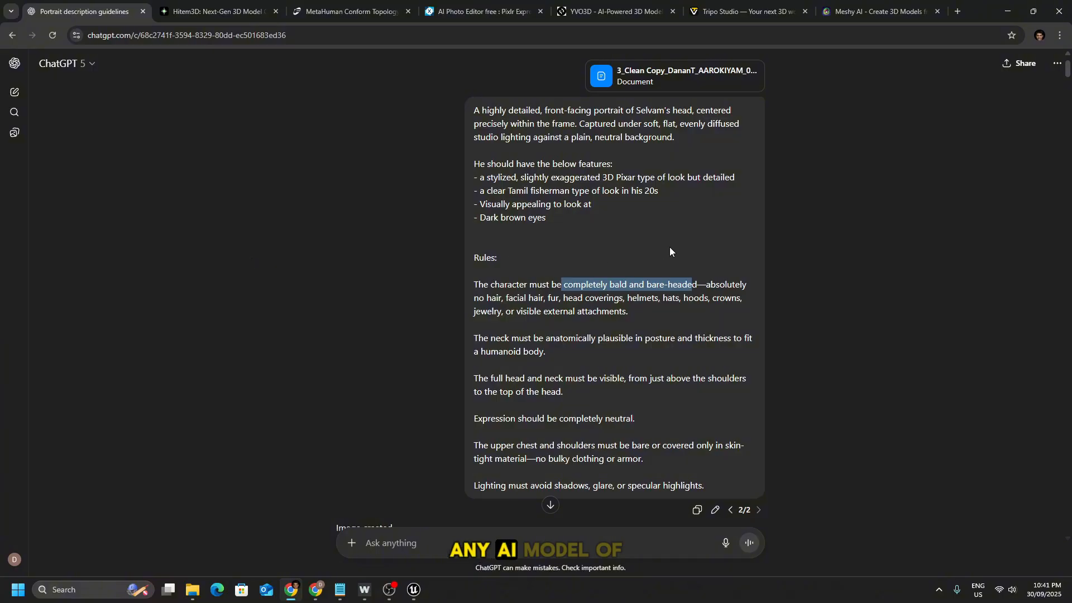
click(606, 229)
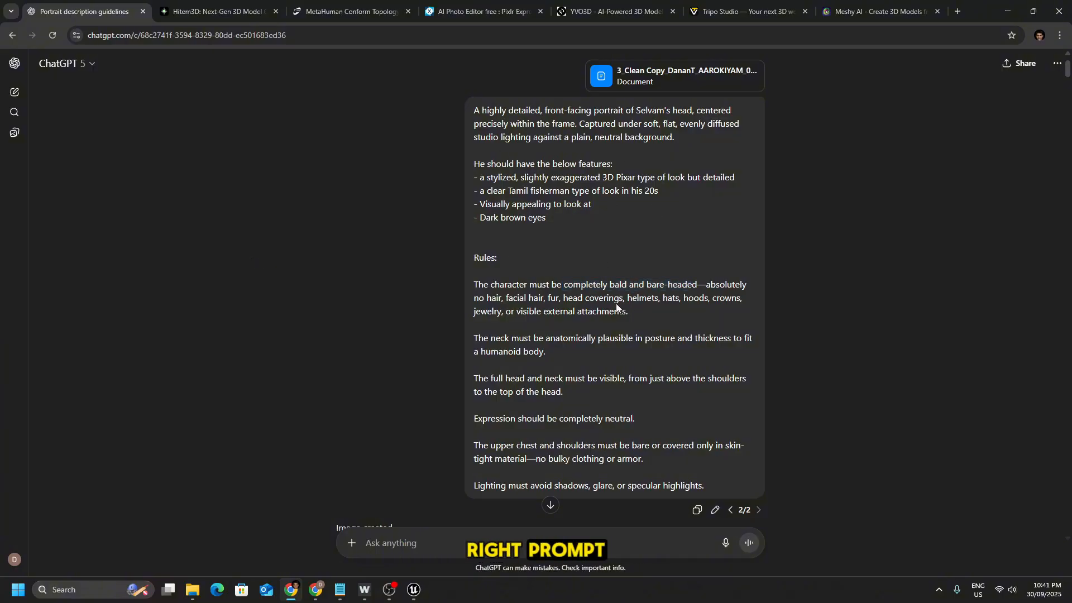
scroll(614, 303, down, 1)
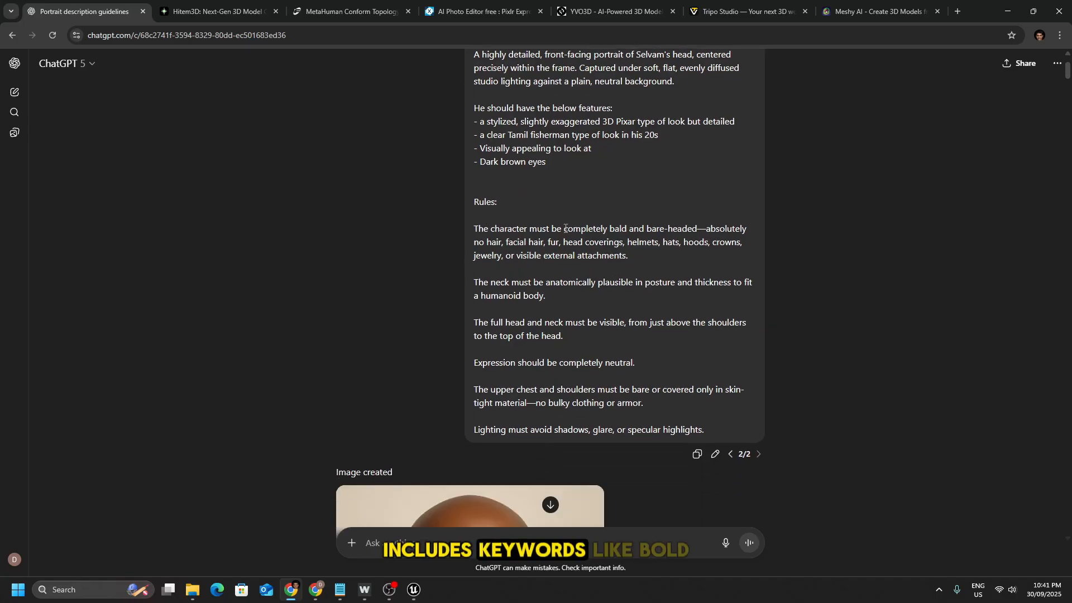
drag(566, 229, 720, 228)
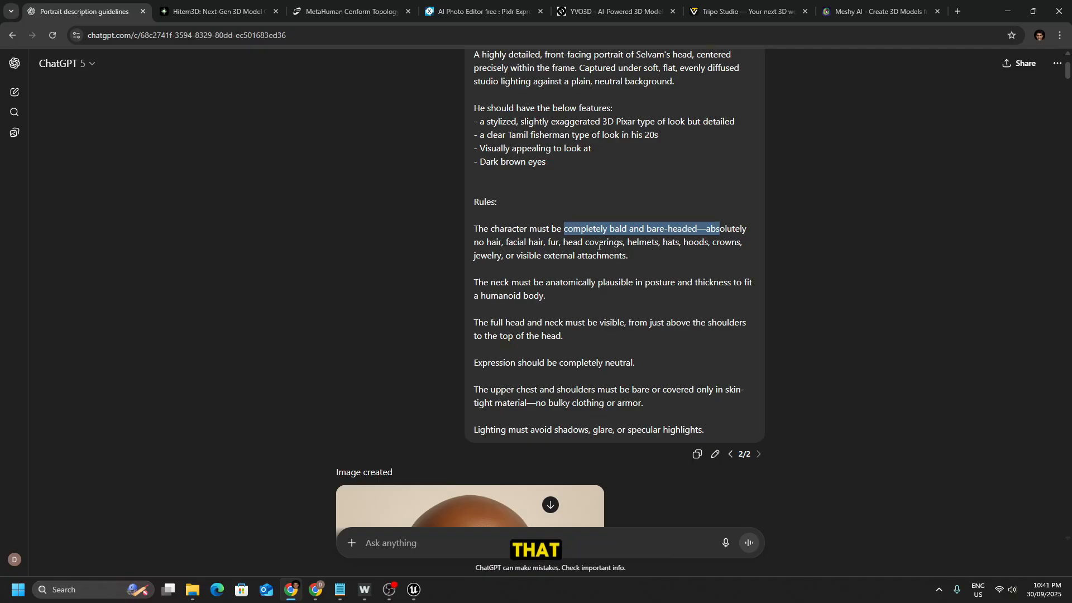
scroll(653, 363, up, 2)
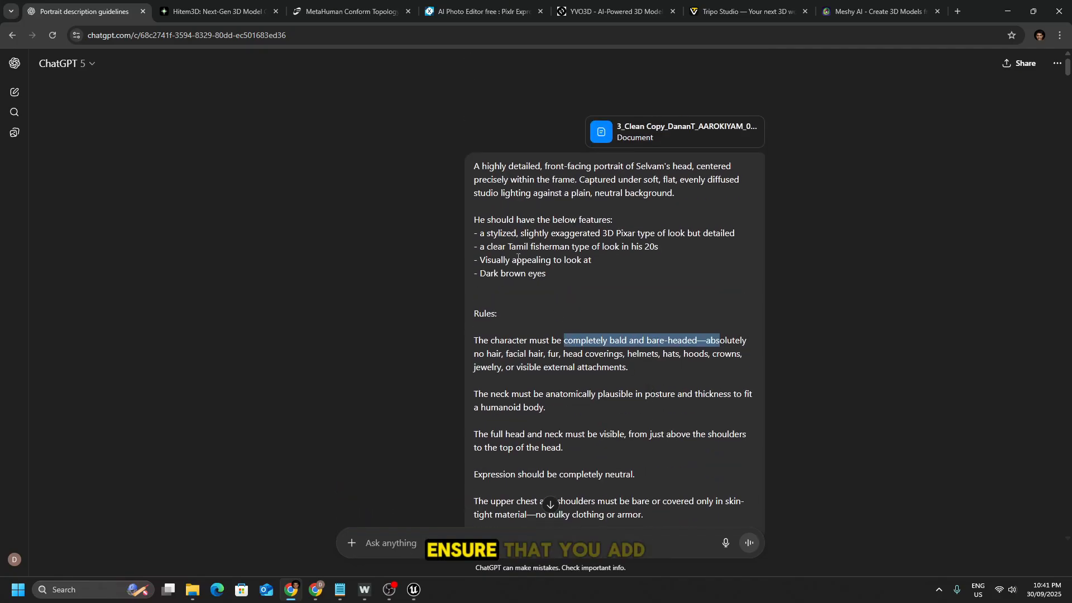
drag(602, 234, 656, 235)
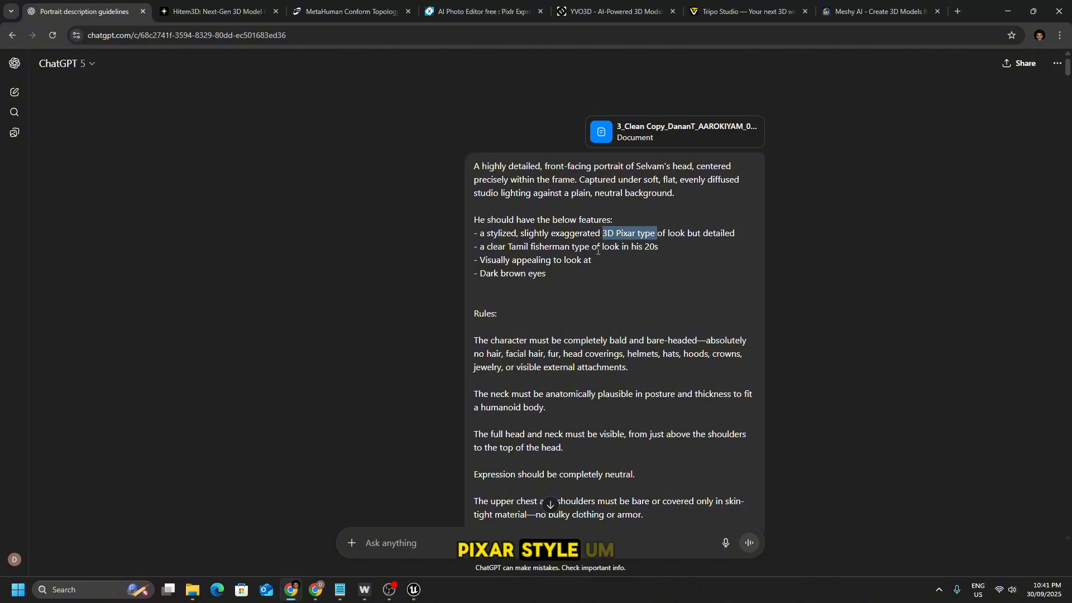
click(646, 179)
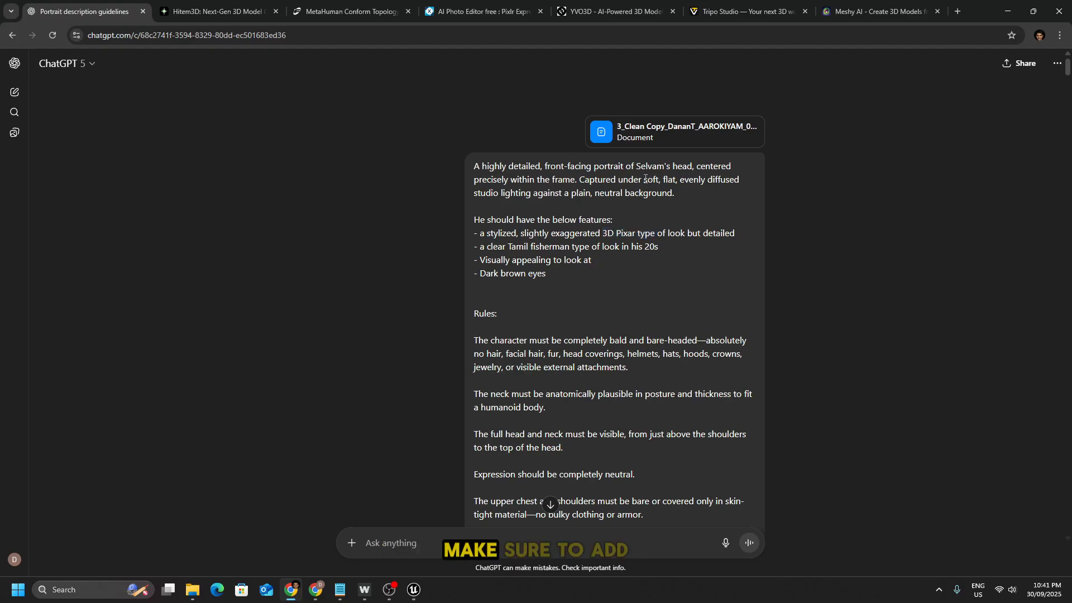
drag(646, 179, 531, 193)
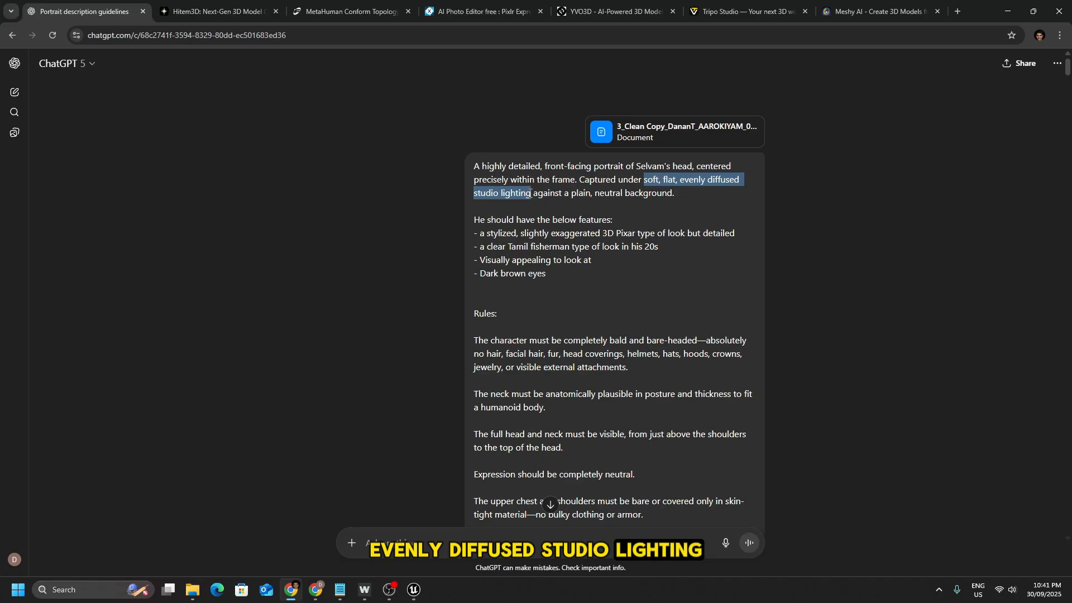
- Review the generated portraits in the chat and the follow-up request for a thinner face with light scars
scroll(605, 218, down, 15)
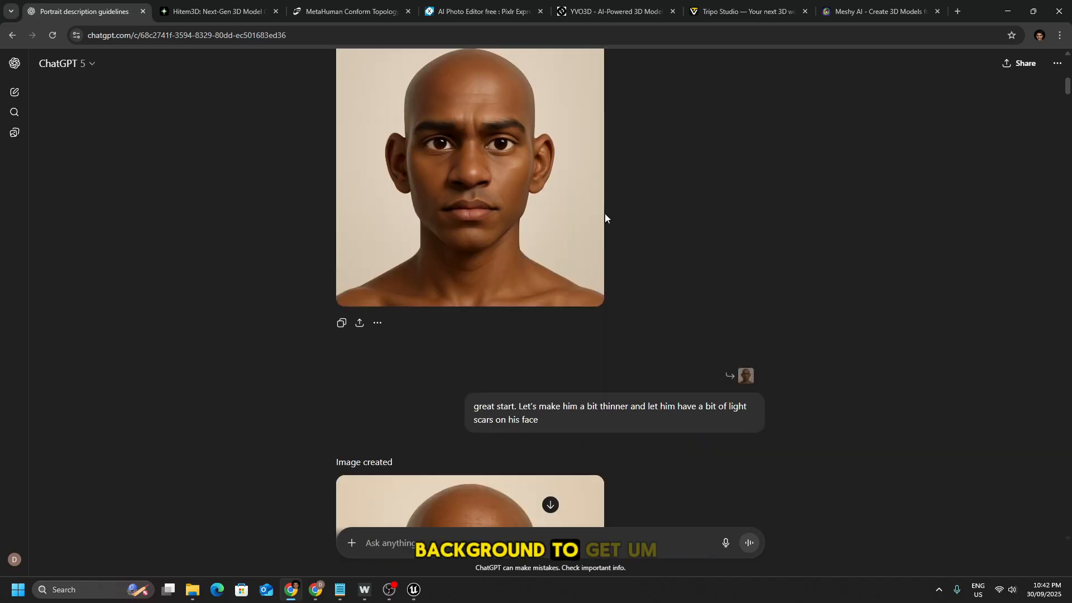
scroll(689, 229, down, 3)
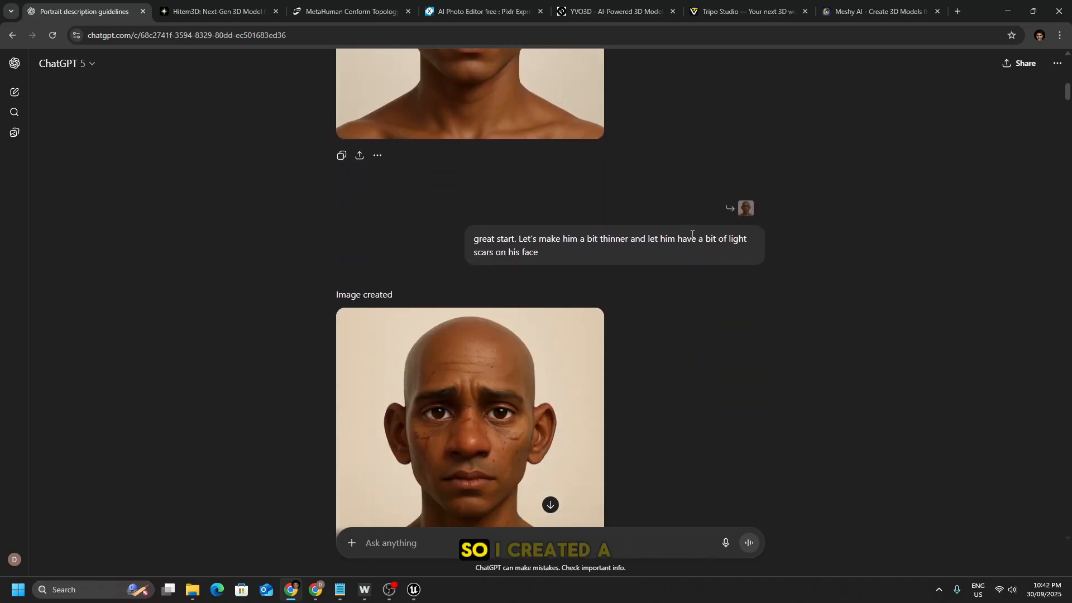
scroll(691, 233, down, 2)
scroll(692, 229, down, 2)
scroll(692, 230, up, 3)
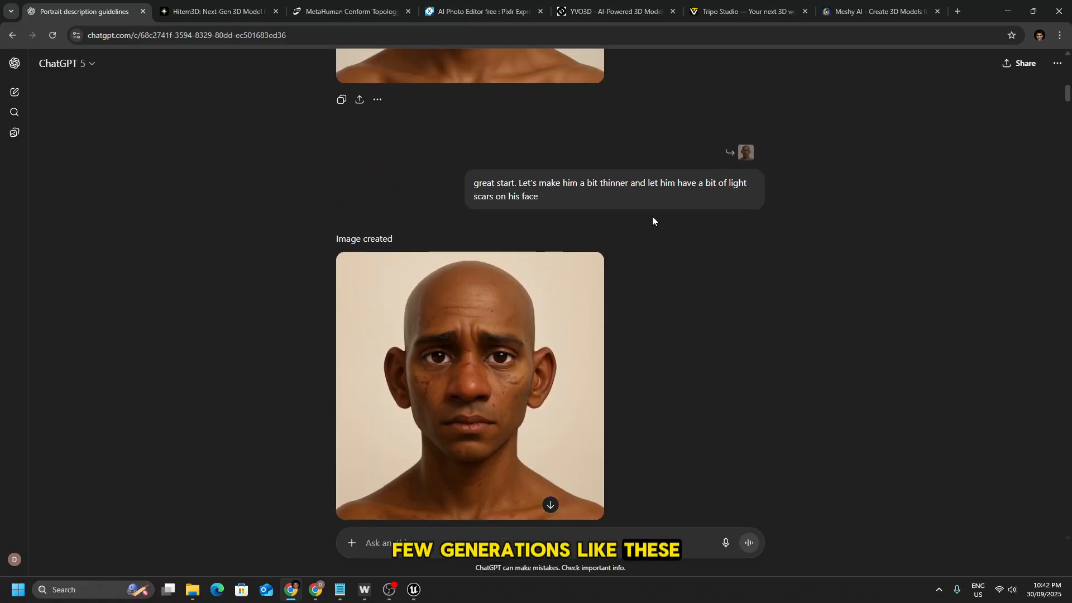
scroll(656, 220, down, 10)
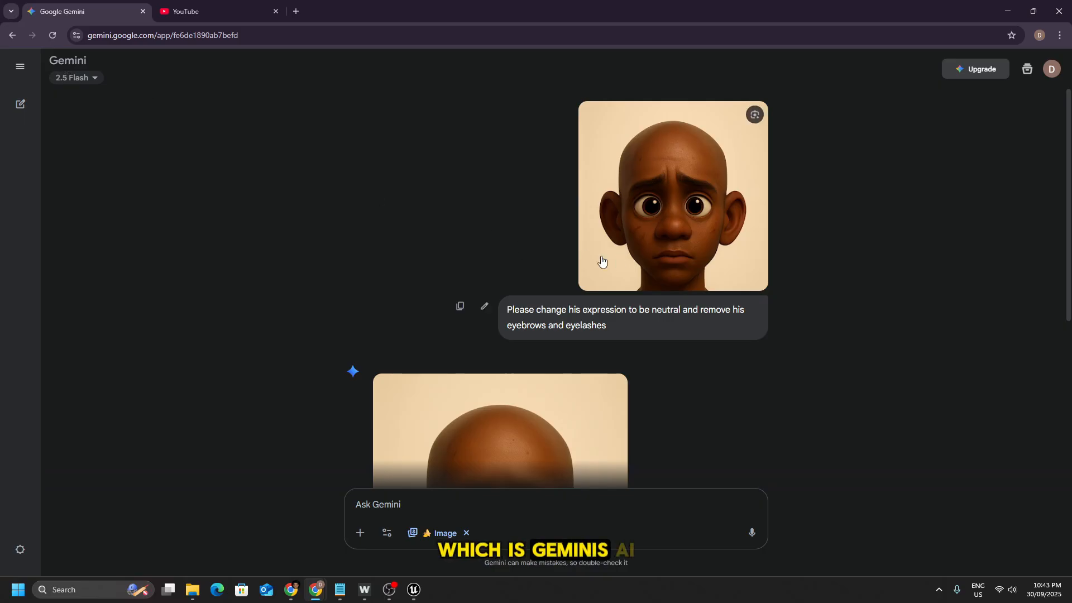
- Switch to Gemini and examine the character image refinements covering neutral expression, hairstyle, ragged shorts, shoes, and side and back head views
scroll(630, 237, down, 1)
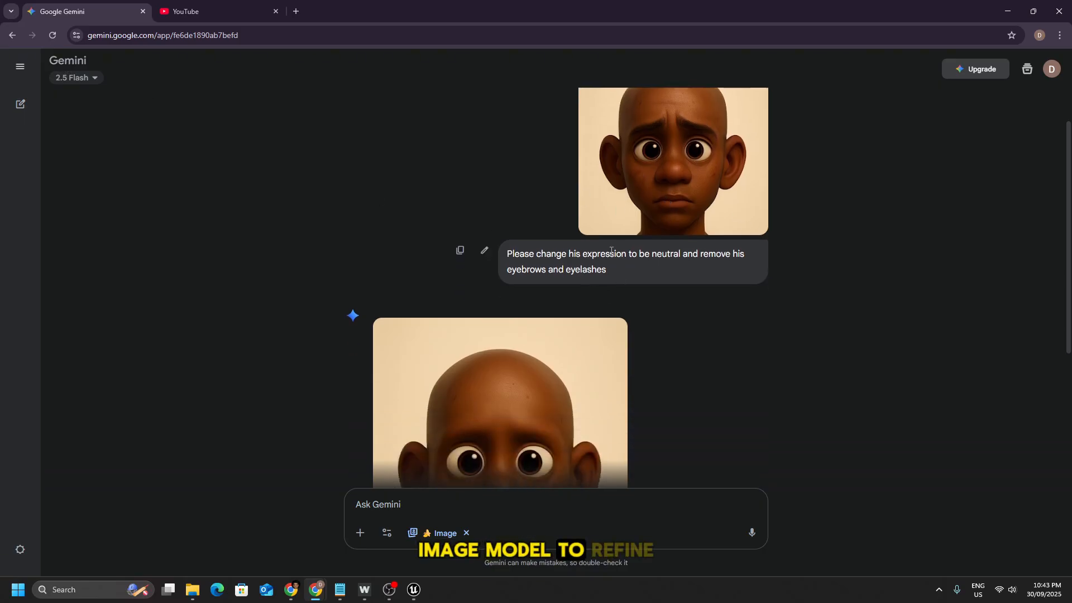
scroll(562, 266, down, 4)
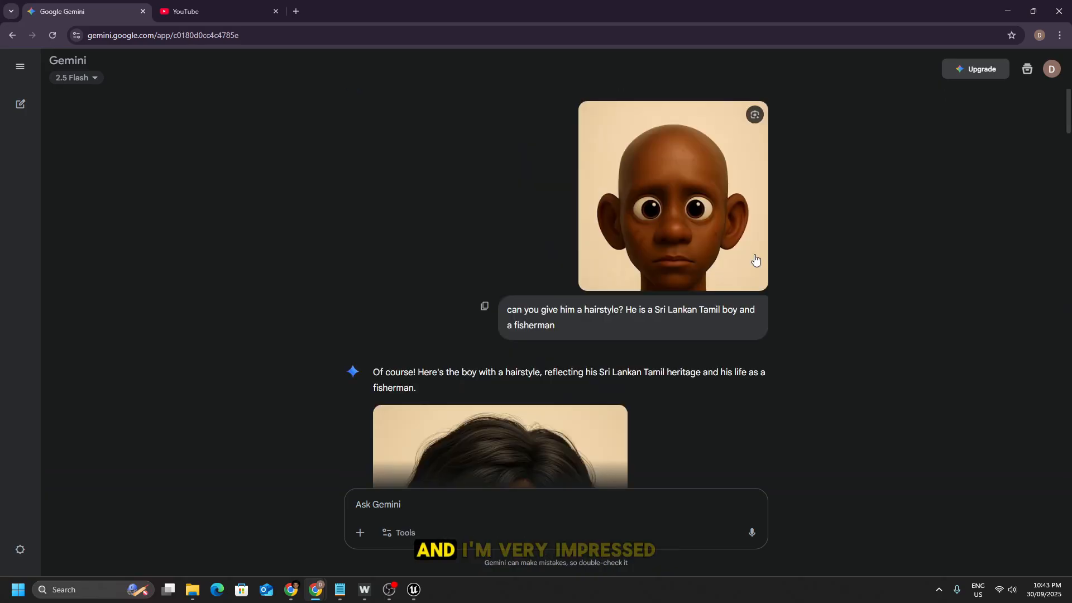
scroll(753, 258, down, 5)
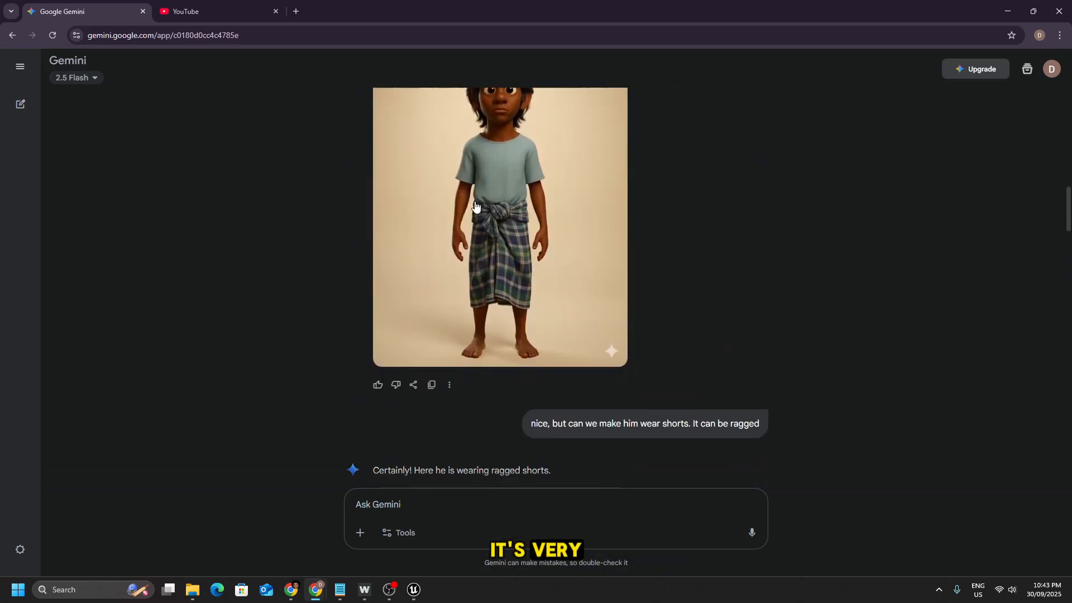
scroll(611, 283, up, 1)
scroll(557, 230, down, 3)
scroll(595, 265, down, 5)
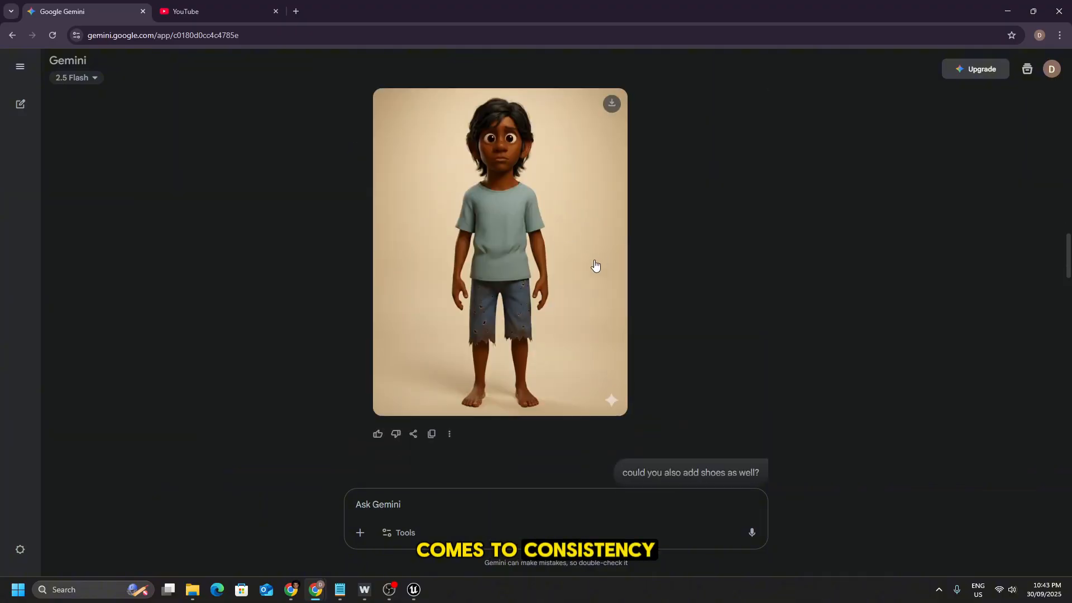
scroll(544, 295, up, 3)
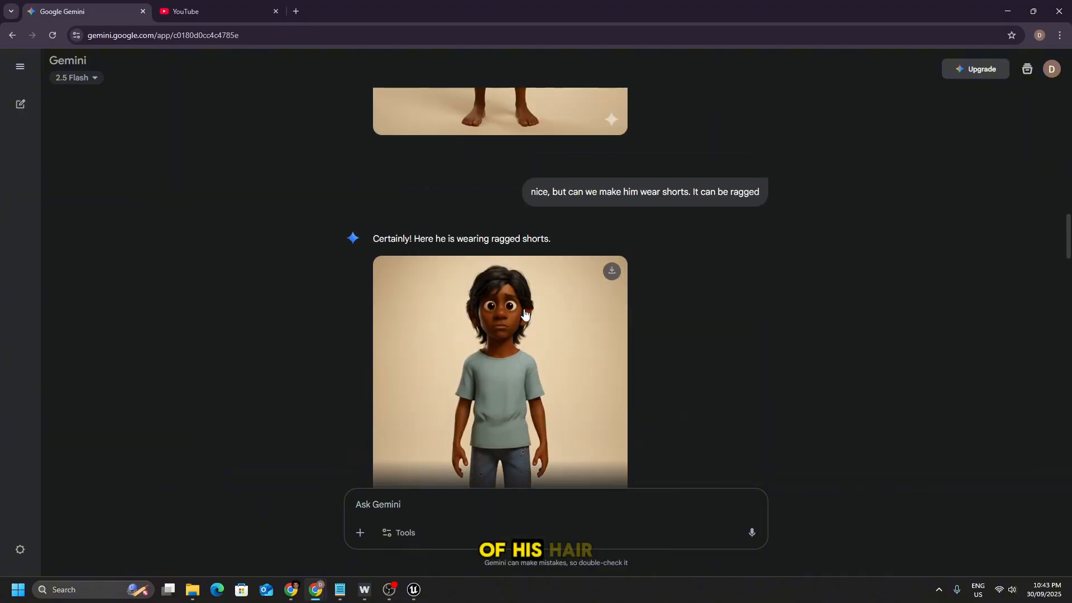
scroll(525, 314, down, 13)
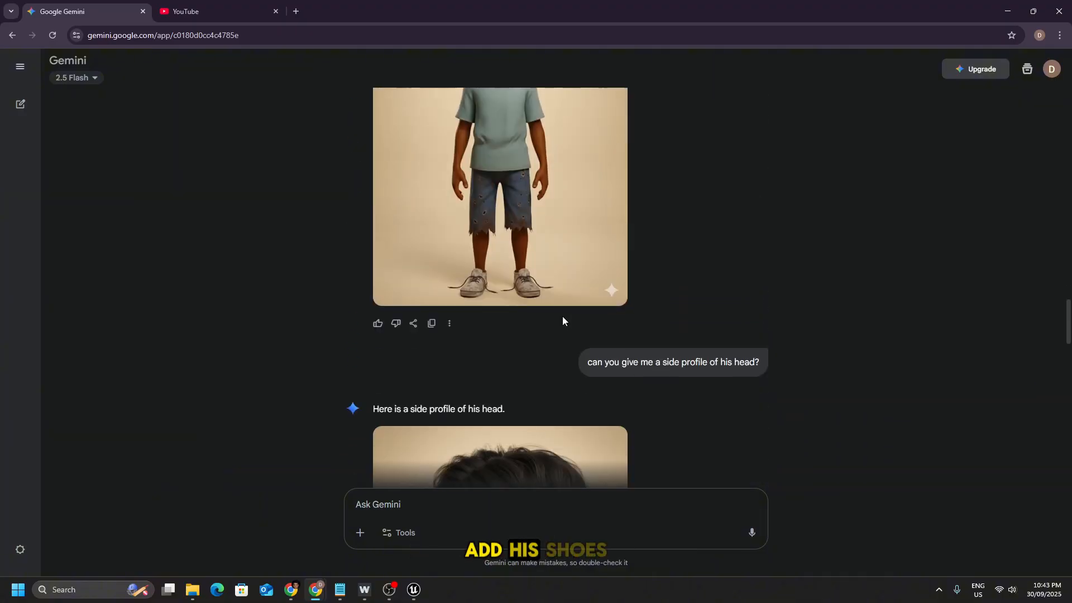
scroll(655, 307, down, 6)
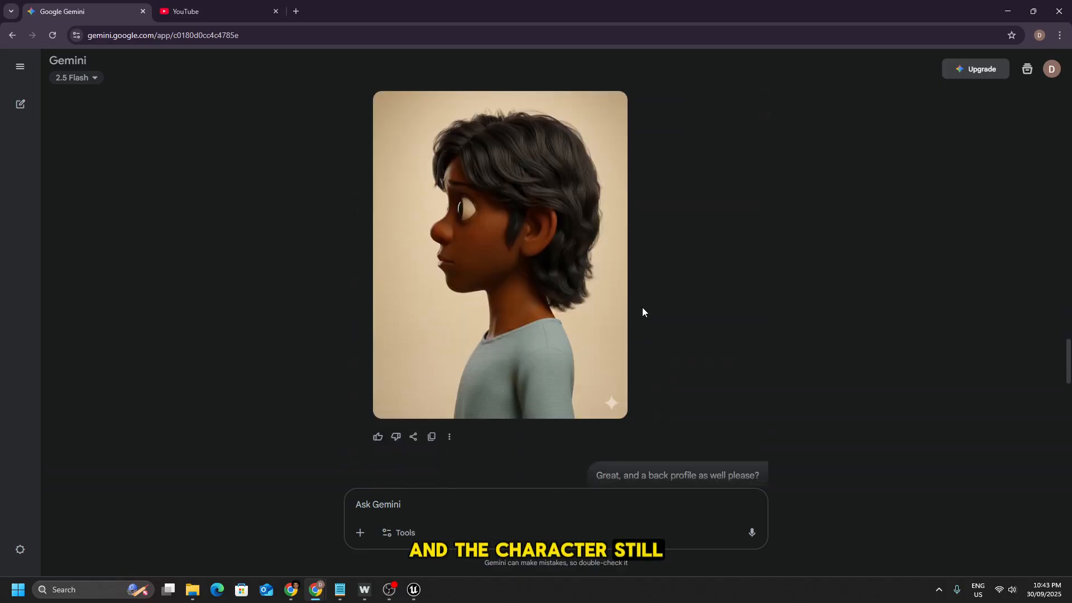
scroll(606, 279, down, 9)
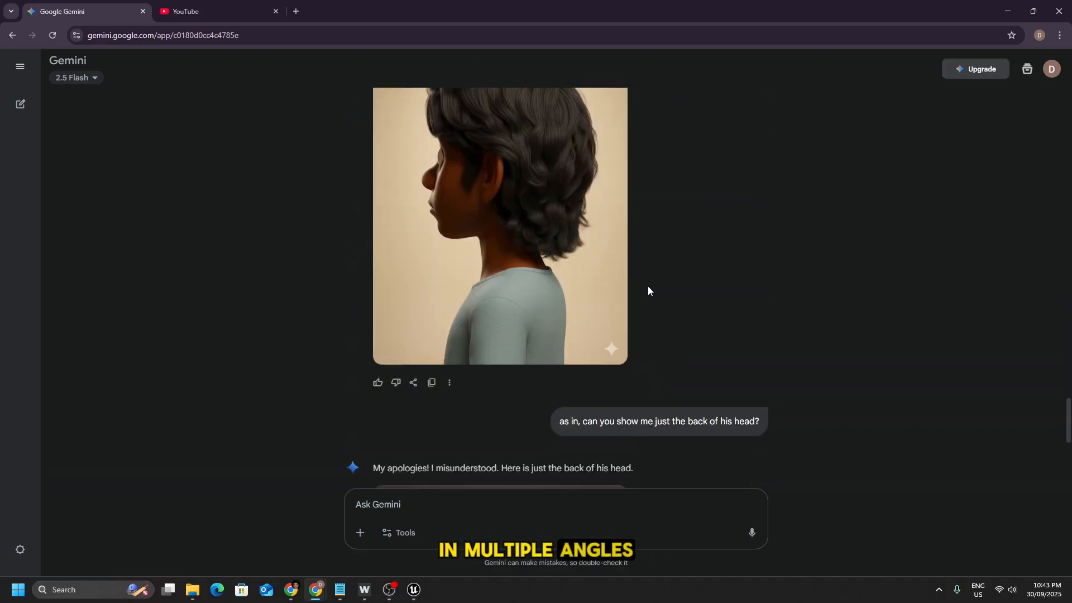
scroll(648, 286, down, 7)
scroll(671, 323, up, 14)
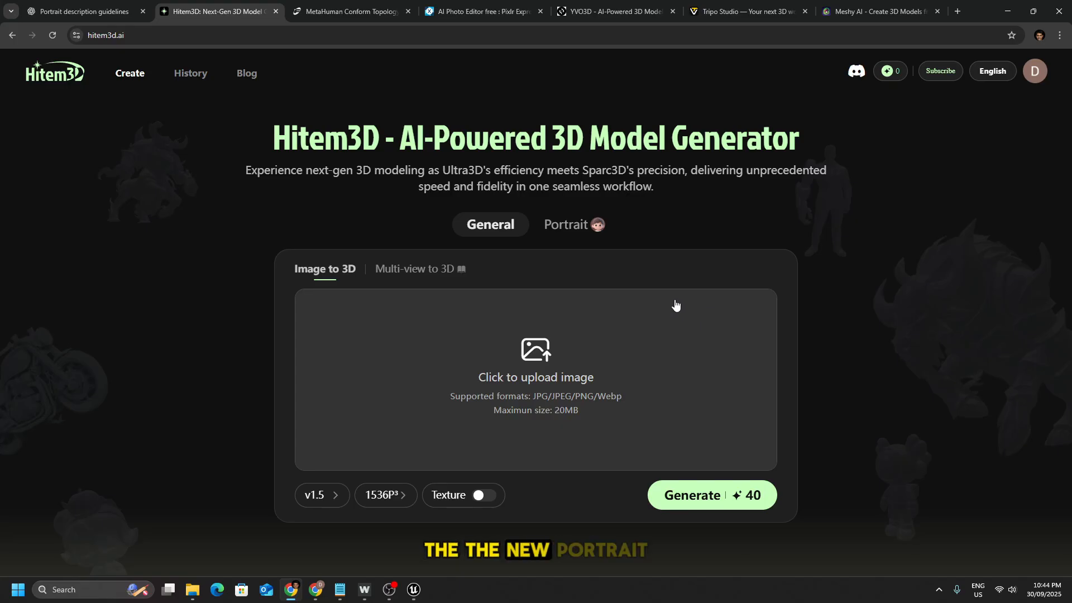
- Switch to Hitem3D, set the image-to-3D generator to Portrait mode and turn on Texture
scroll(673, 308, down, 1)
scroll(672, 308, up, 1)
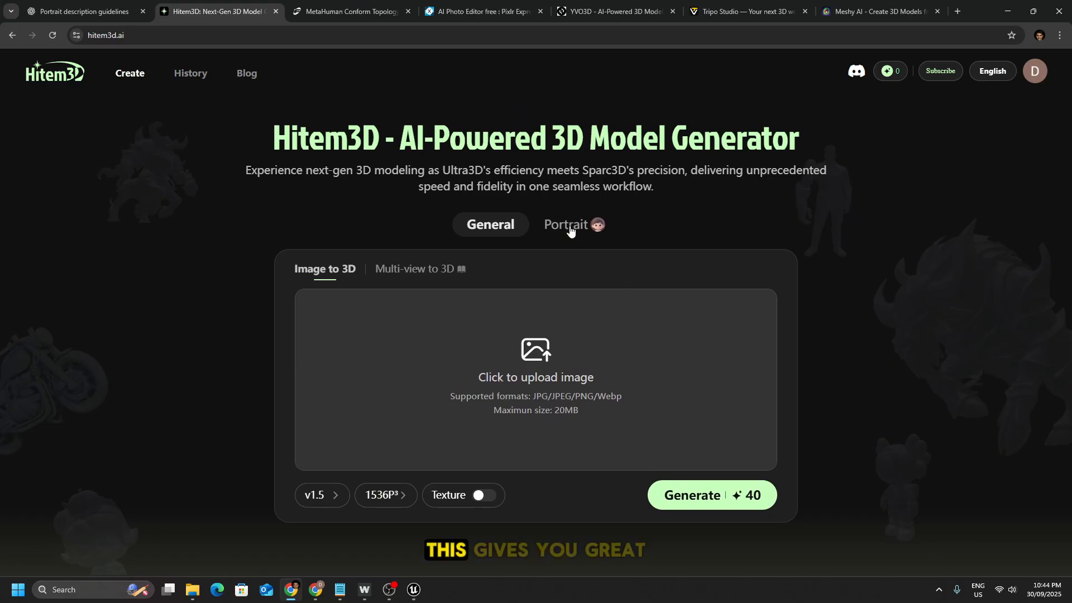
click(570, 231)
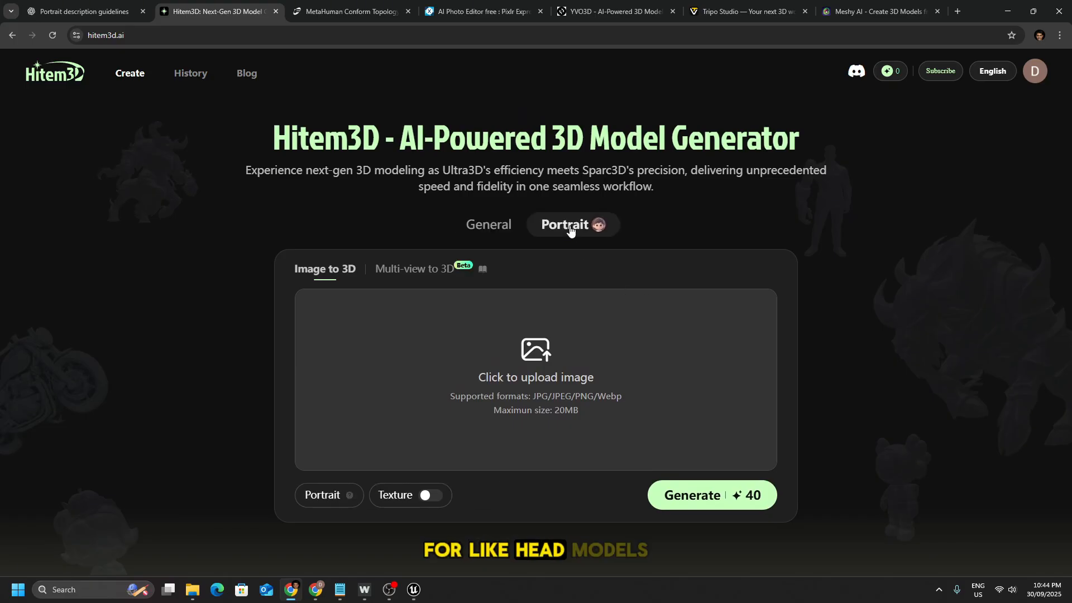
scroll(619, 373, down, 1)
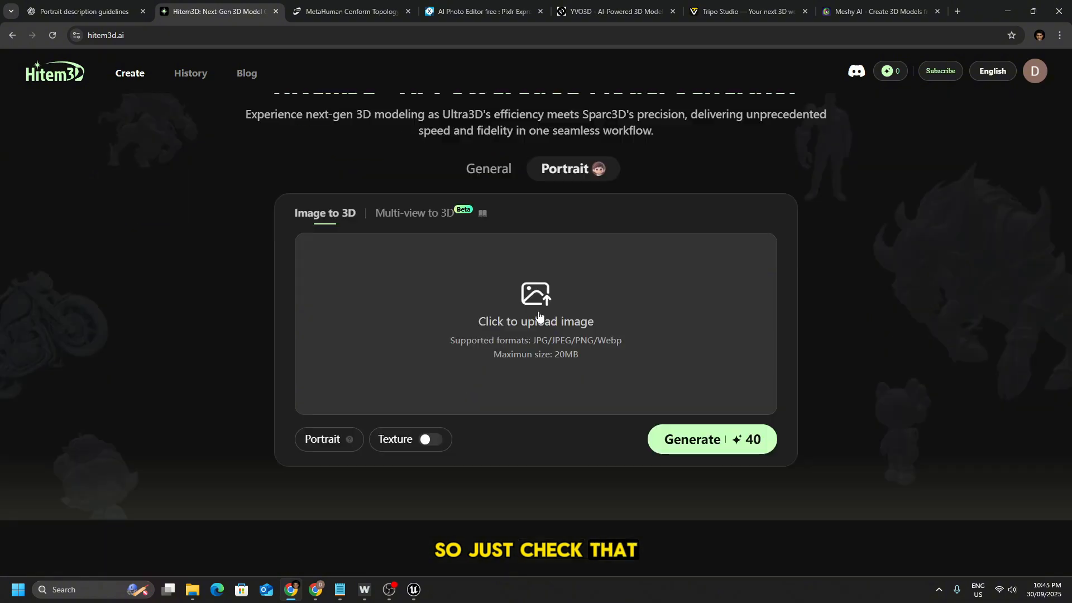
click(538, 310)
click(497, 281)
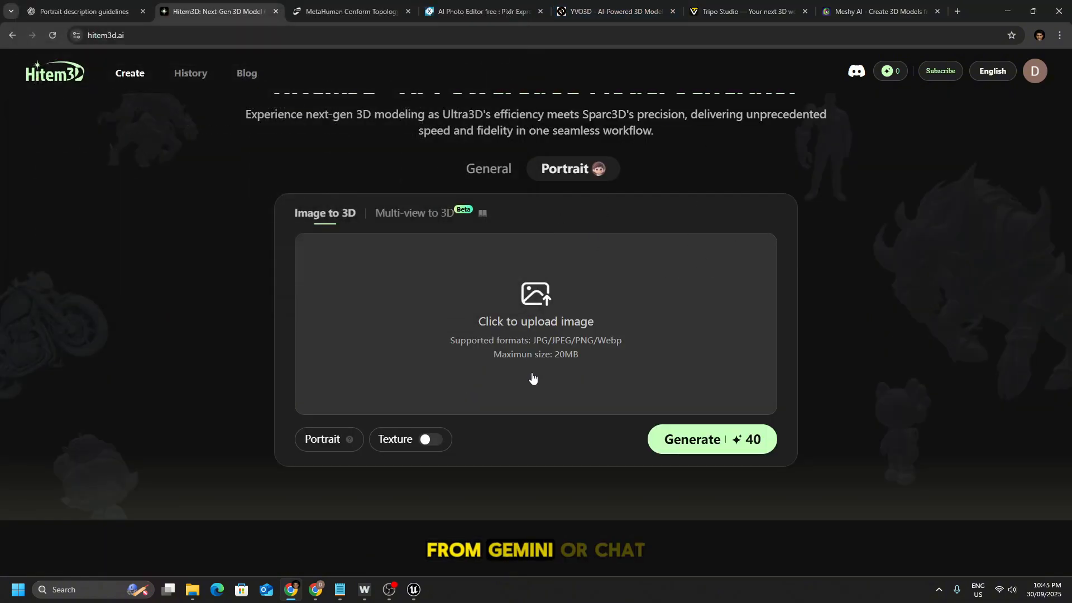
click(426, 441)
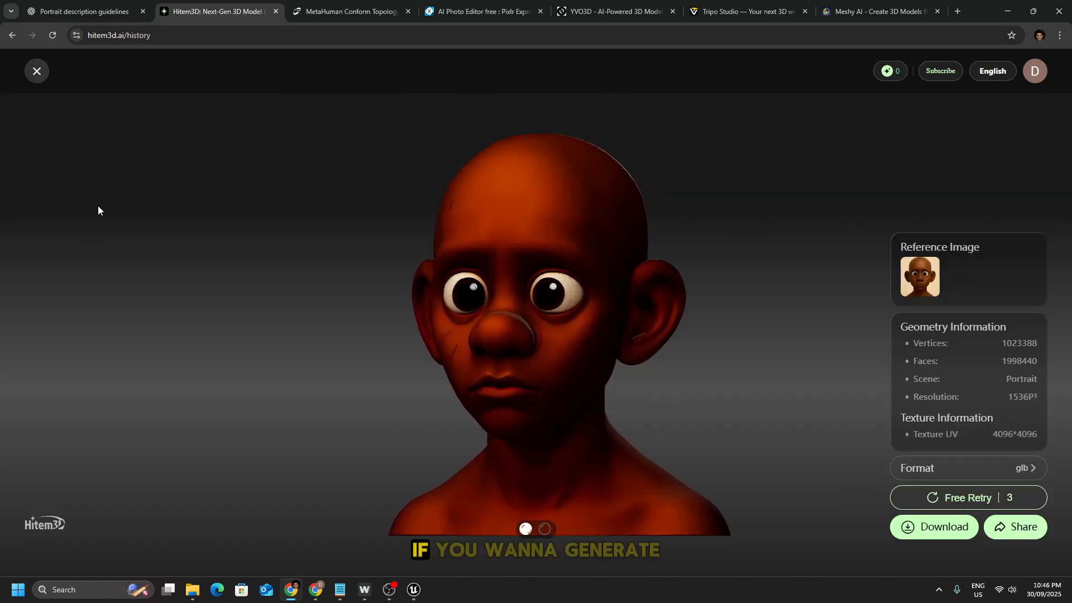
- Open the bald portrait SelvamNeutral1.jpg in Gemini and place its window beside the generated 3D head for comparison
click(316, 589)
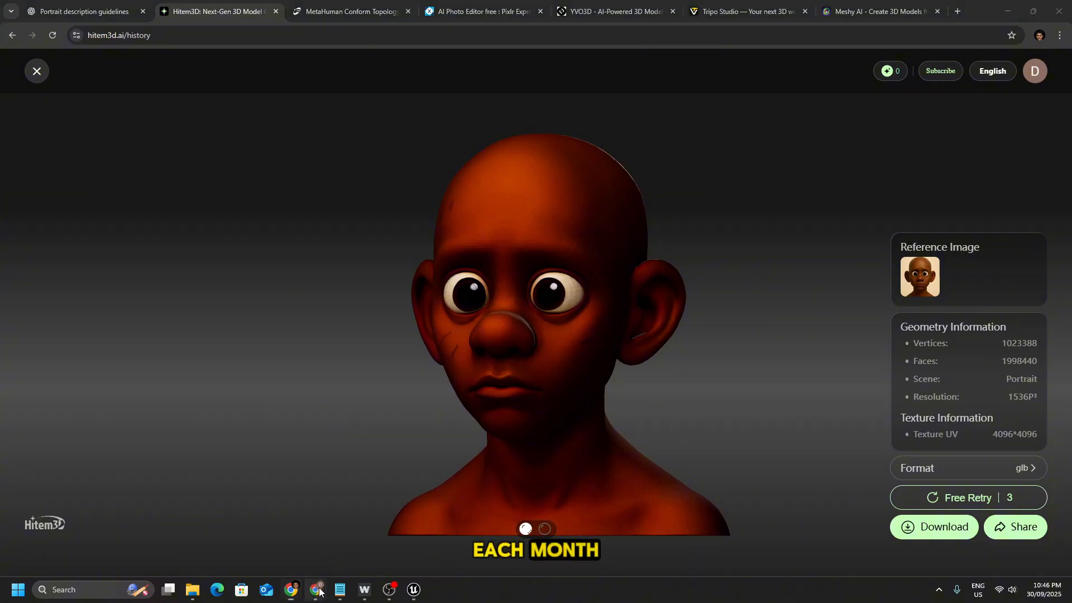
click(347, 553)
click(664, 167)
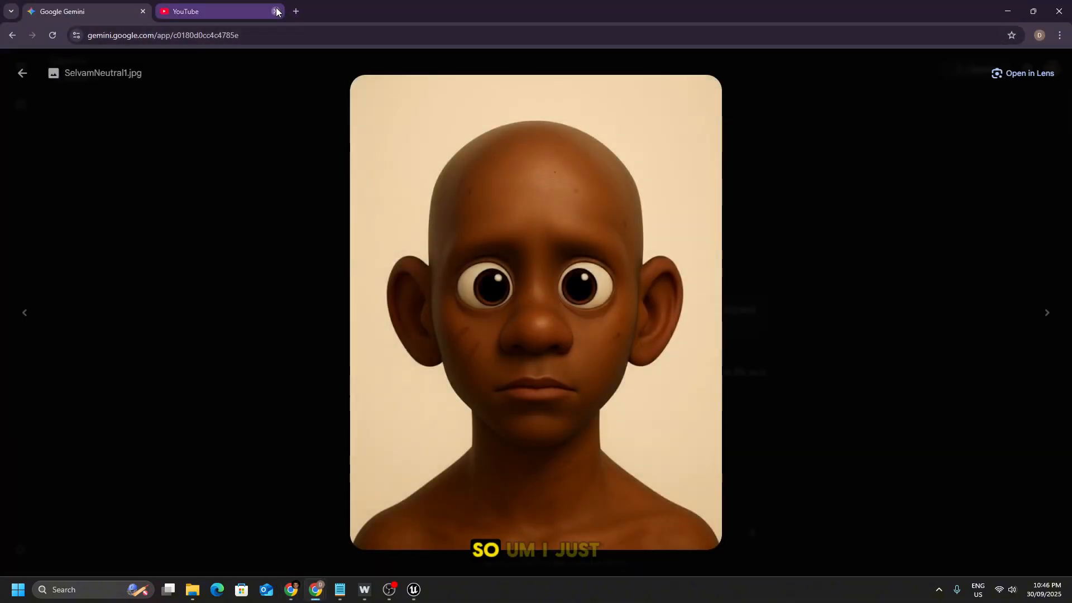
click(276, 11)
drag(329, 11, 790, 100)
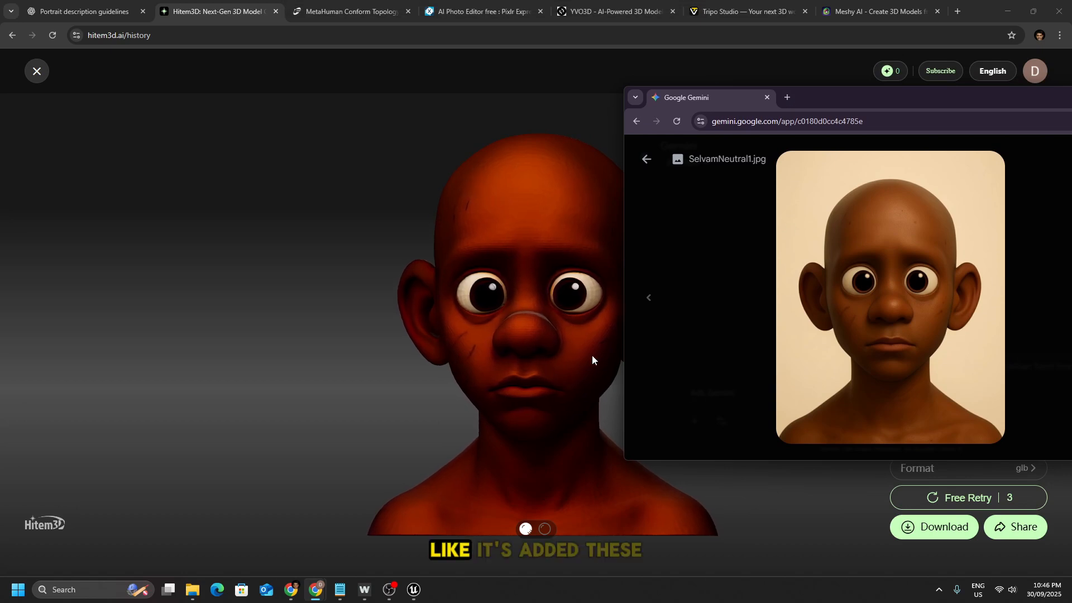
- Return to the generated 3D head in Hitem3D and open its export format options
click(506, 299)
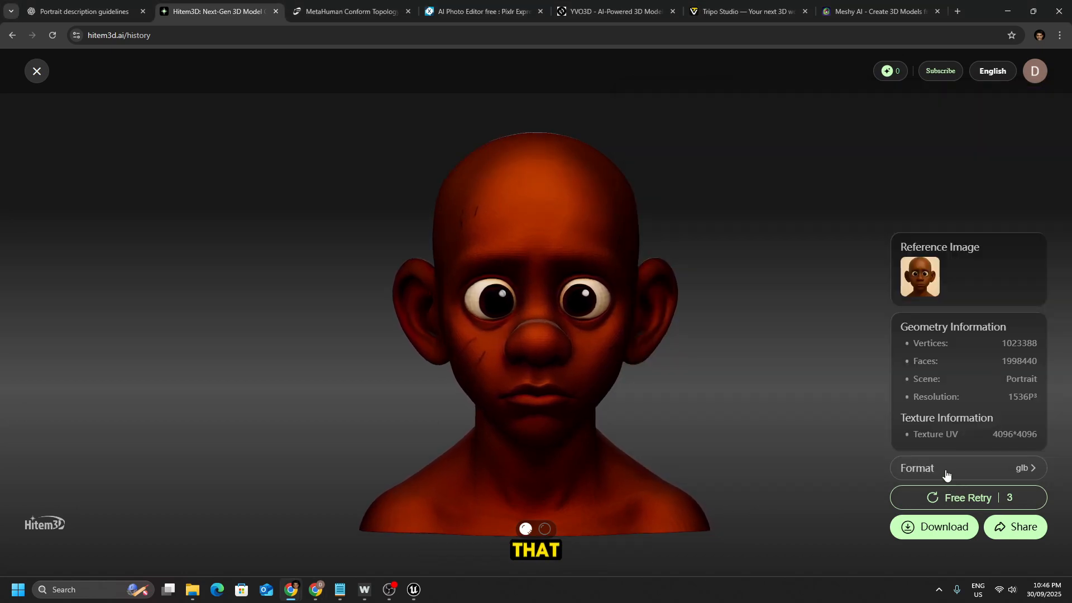
click(948, 469)
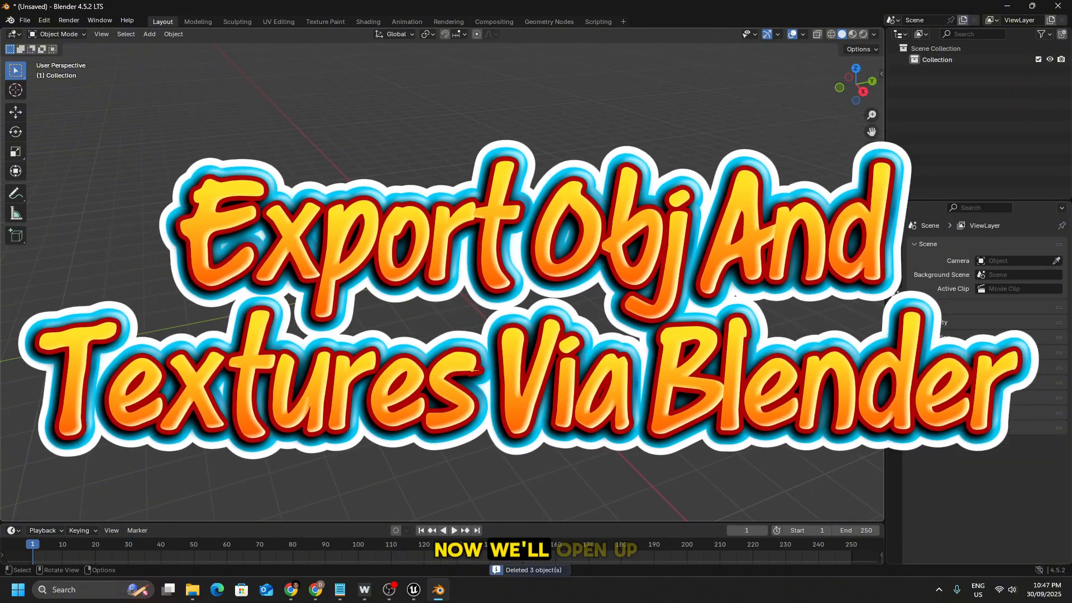
- Import the character head hitem3d (1).glb from the Downloads folder as glTF 2.0
click(24, 20)
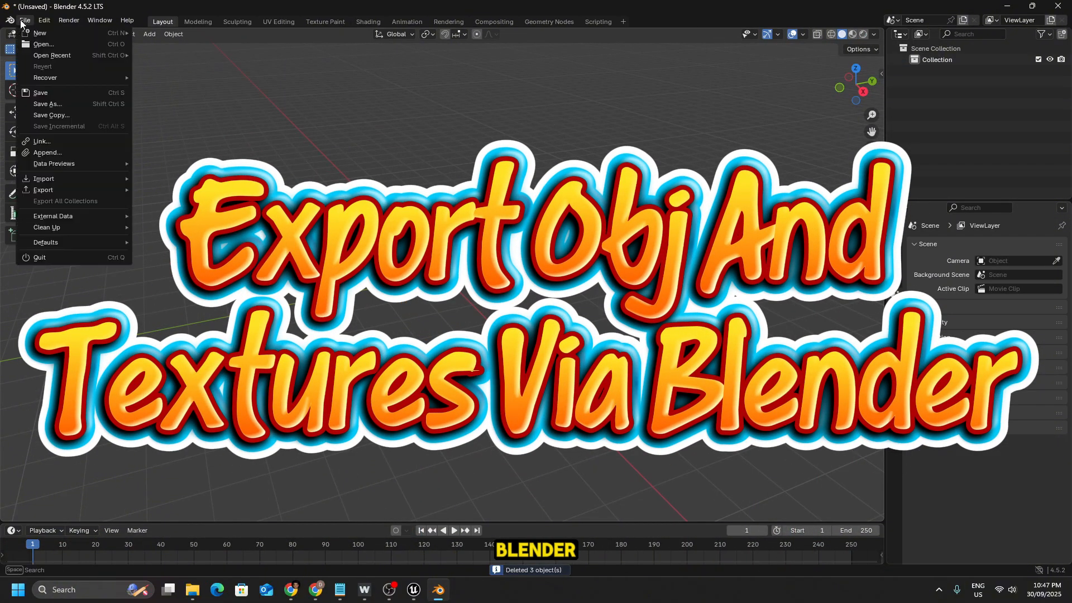
mouse_move(51, 178)
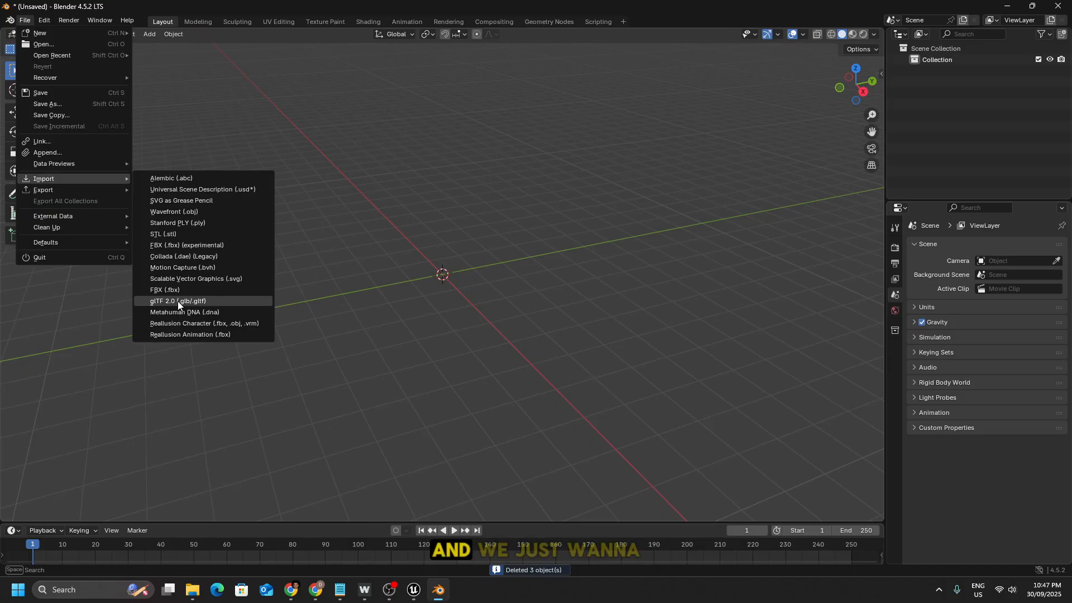
click(178, 300)
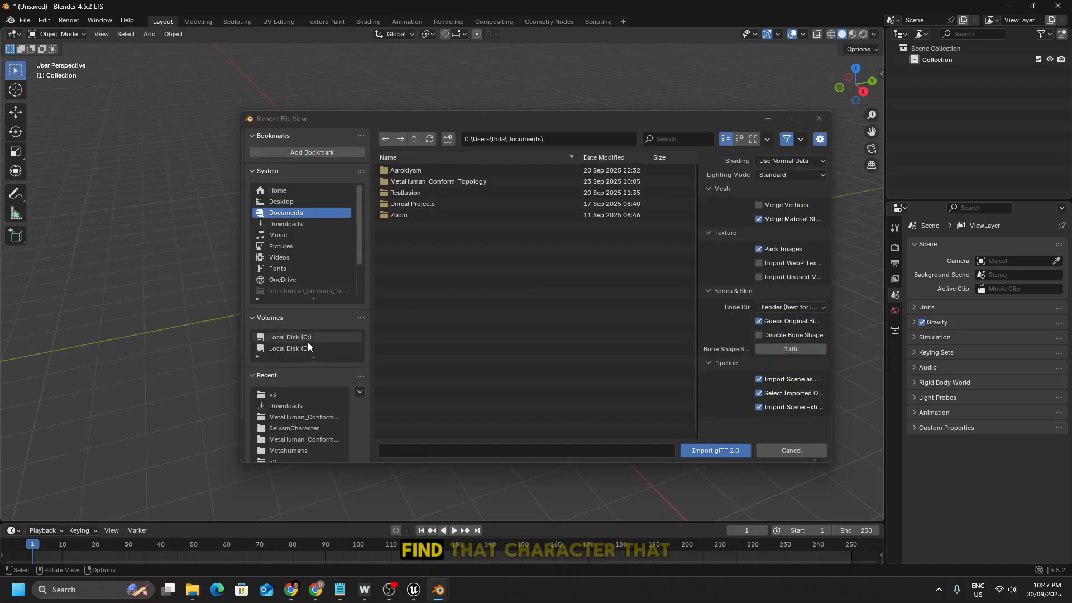
click(285, 405)
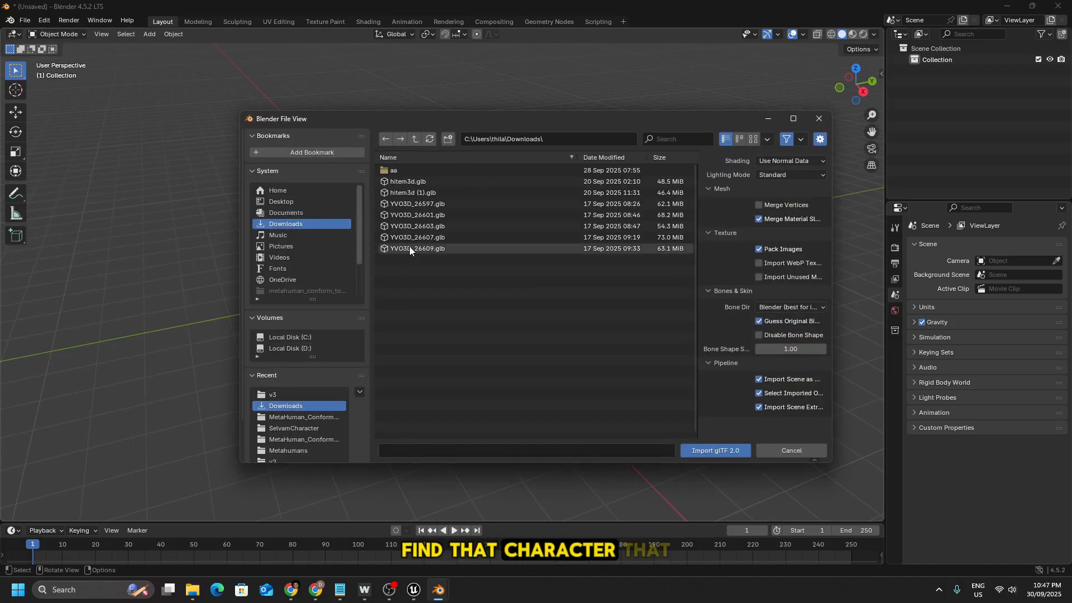
double_click(418, 194)
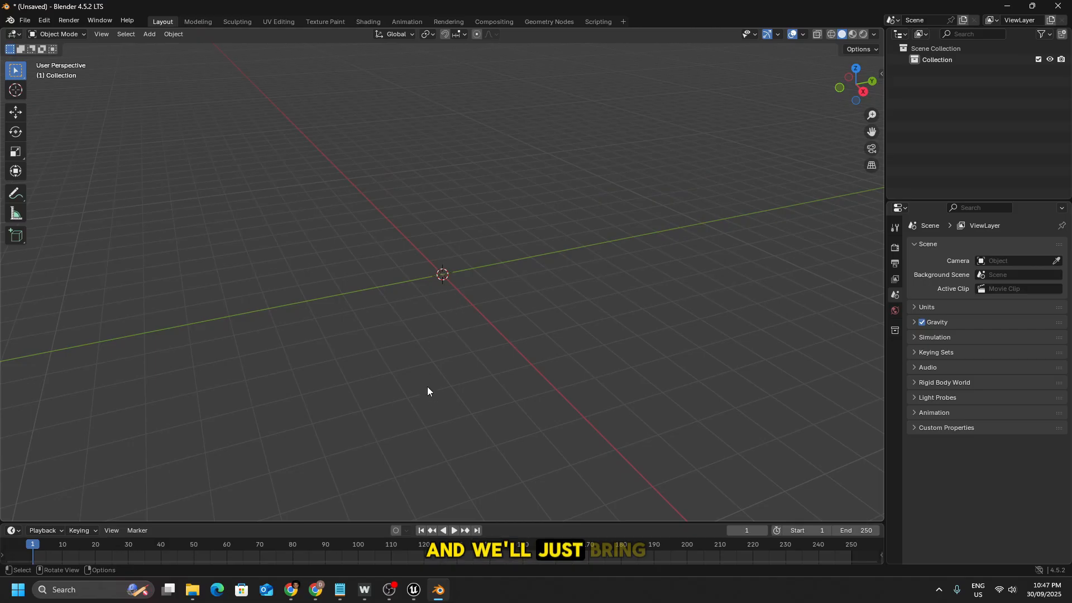
- Switch the viewport to Material Preview shading and select the textured head mesh, viewing it from the front
scroll(427, 346, up, 6)
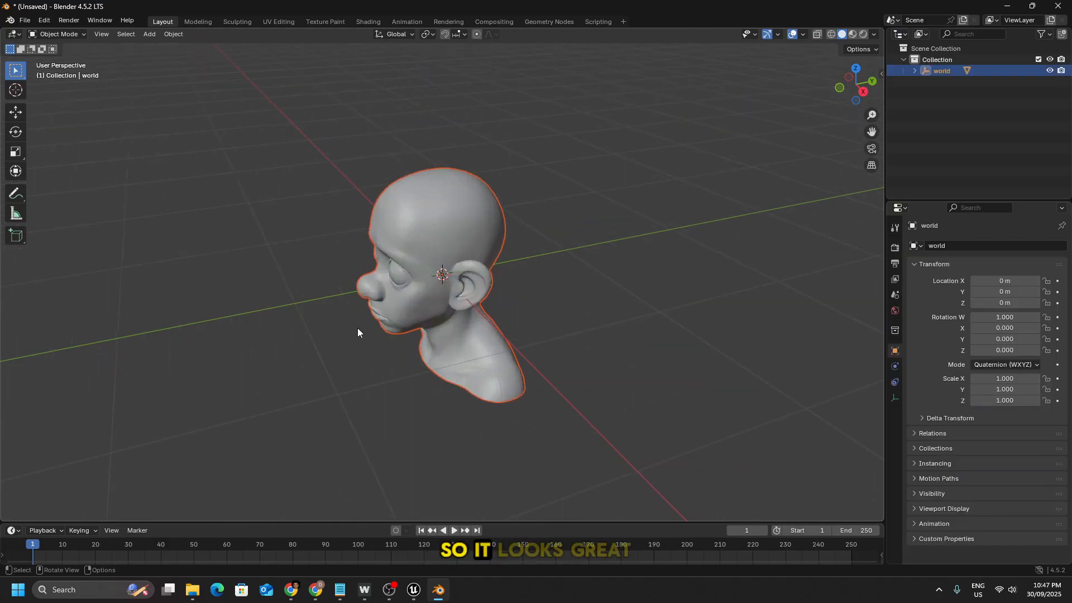
middle_drag(358, 332, 428, 301)
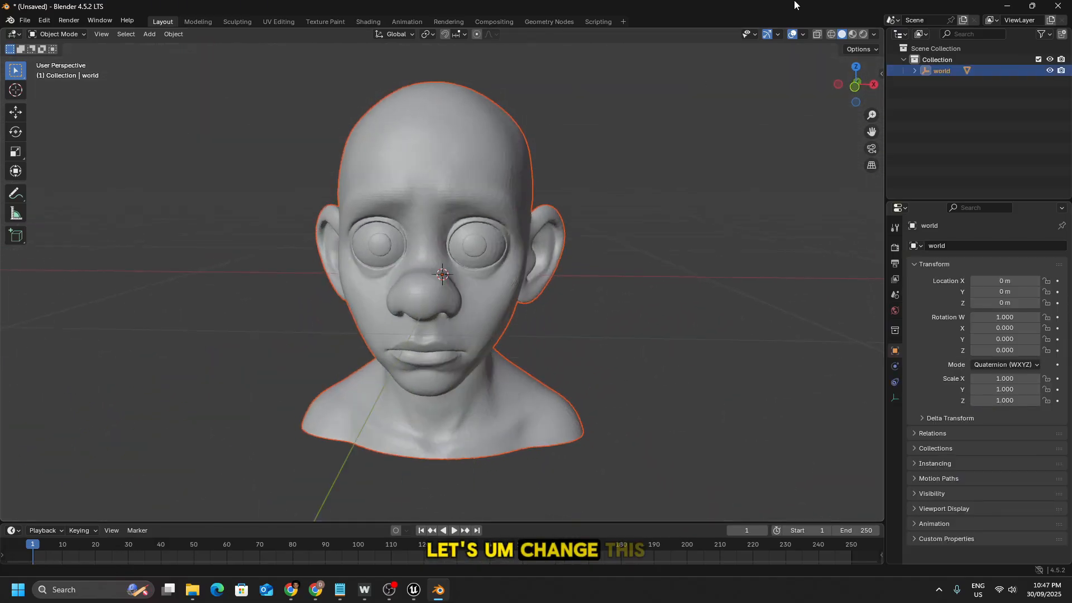
click(854, 34)
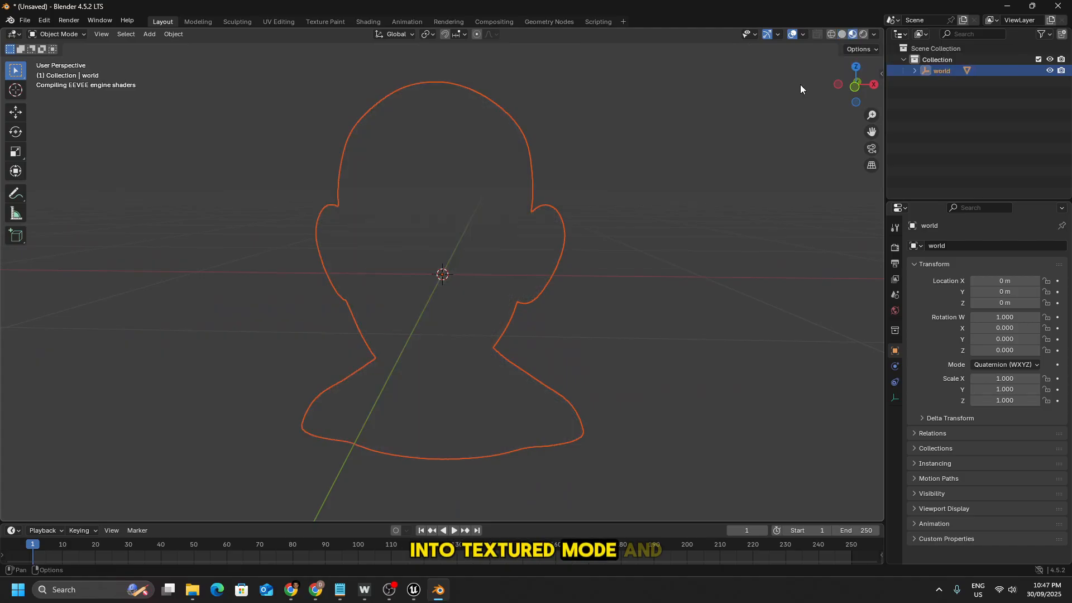
middle_drag(501, 331, 458, 299)
click(458, 299)
middle_drag(404, 346, 428, 312)
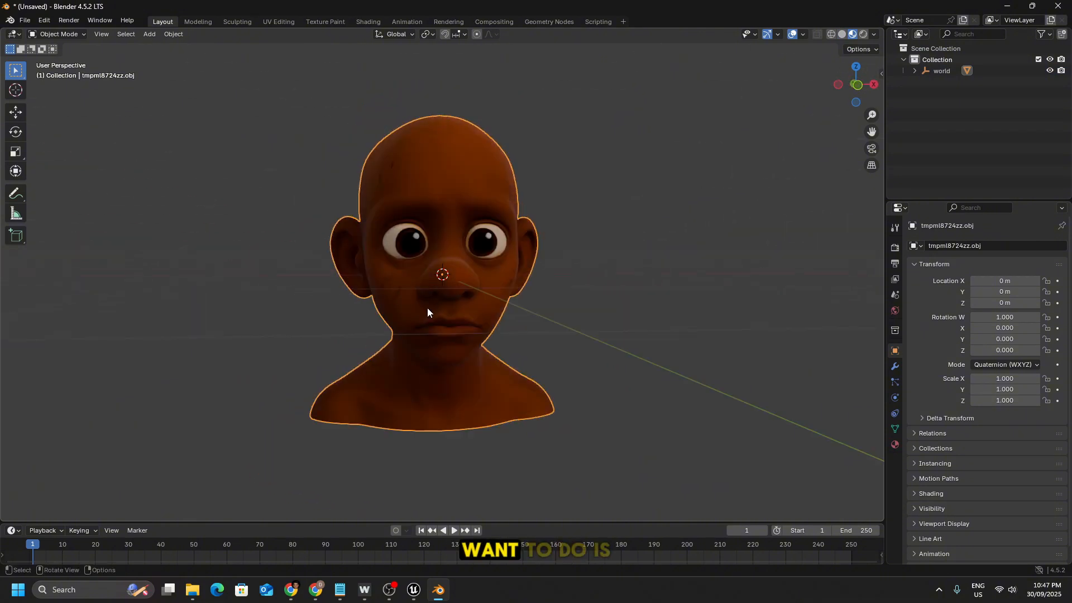
- Export the head as Wavefront OBJ to the v3 folder, overwriting Selvam_AI.obj
click(25, 21)
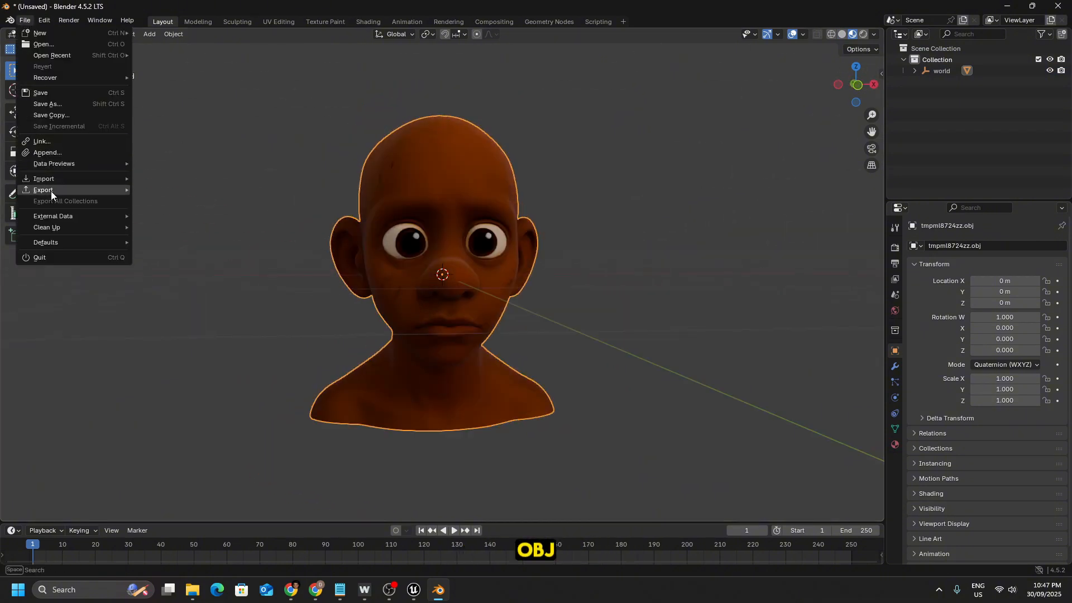
mouse_move(50, 190)
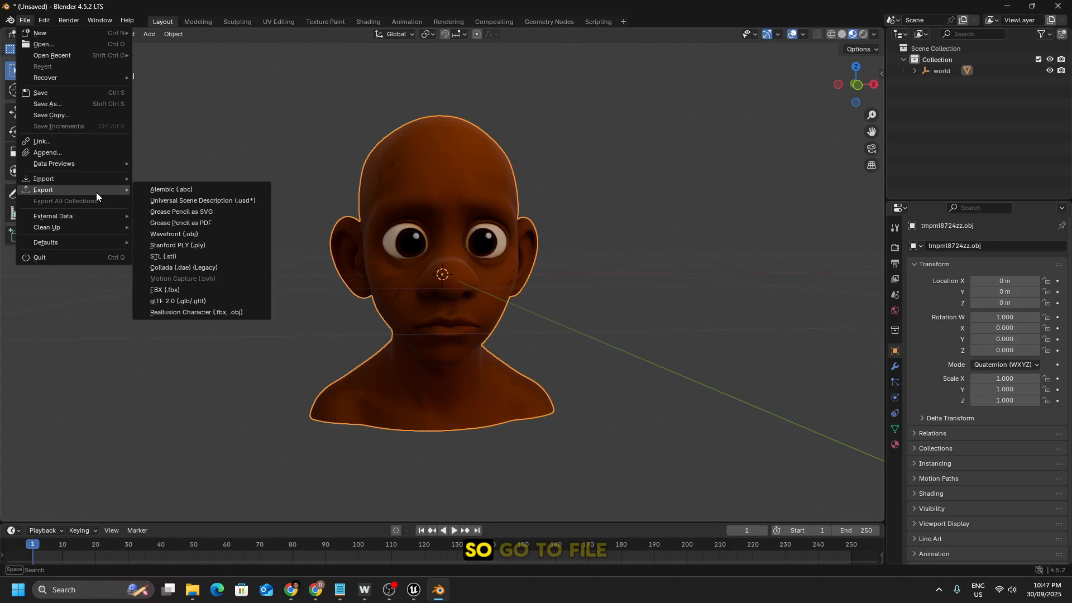
click(167, 231)
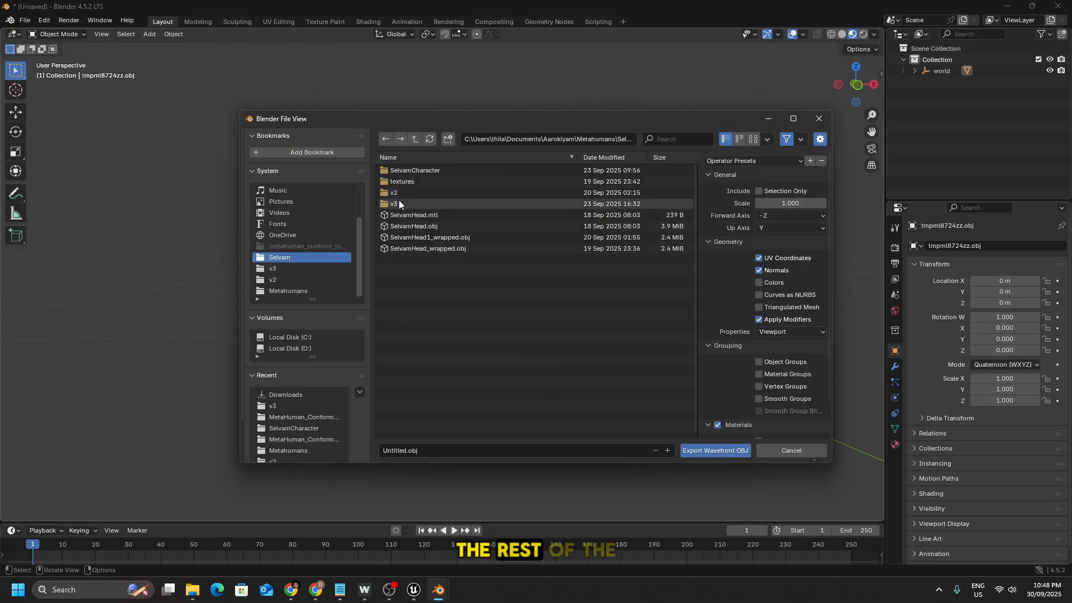
double_click(399, 200)
click(414, 180)
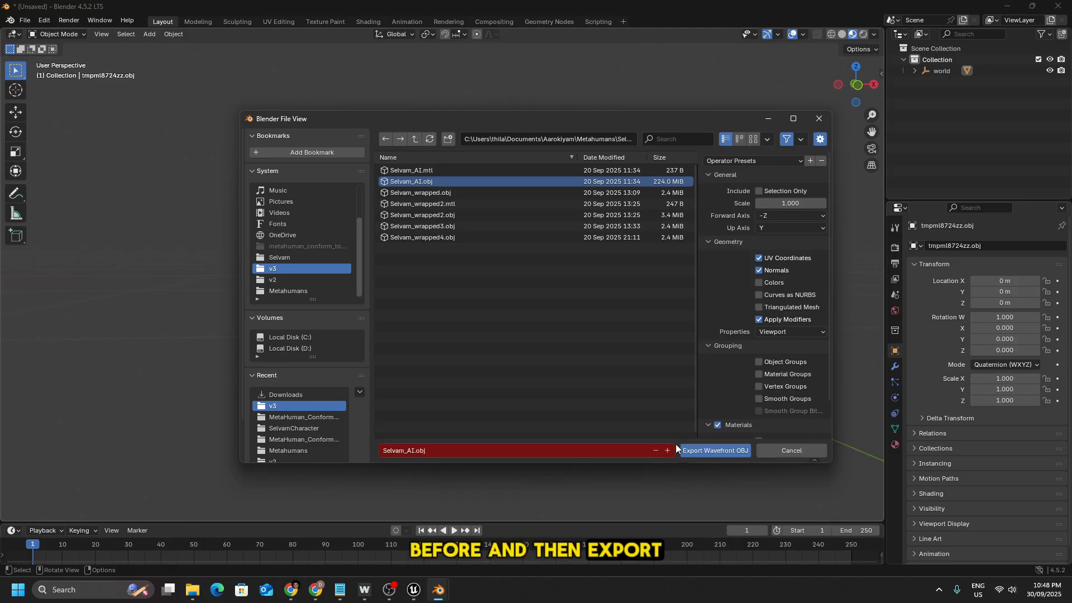
click(725, 450)
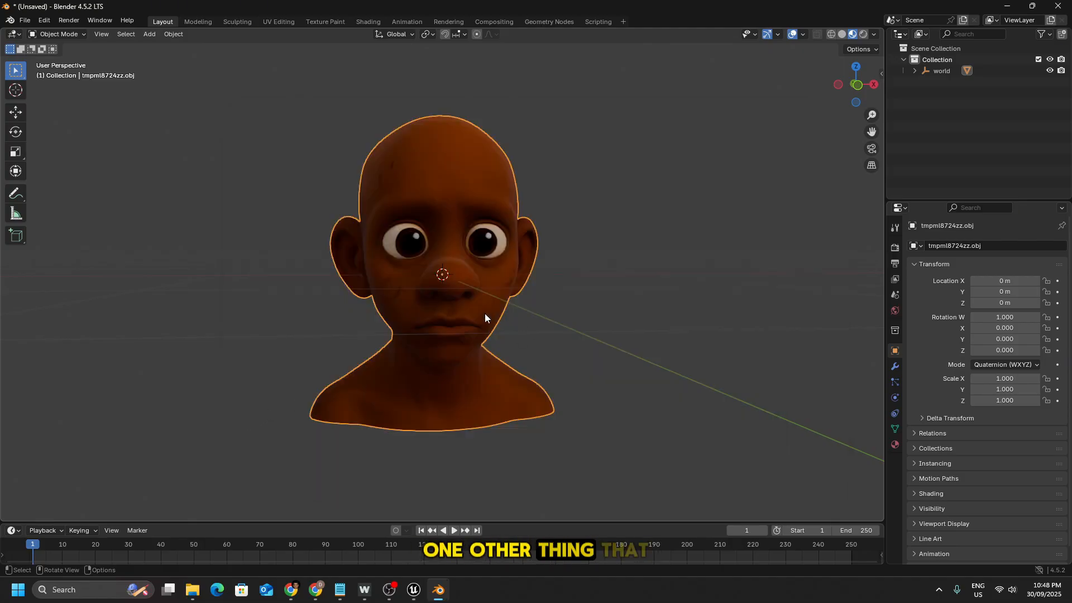
- Go to the Shading workspace and display the Base Color node's texture in full in the image editor
click(366, 21)
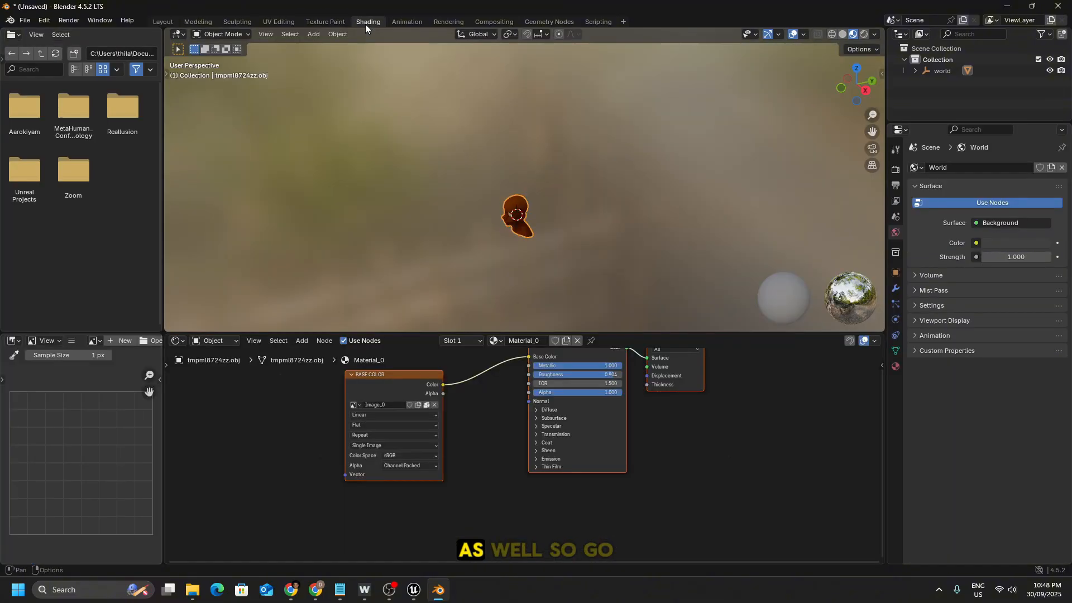
click(390, 393)
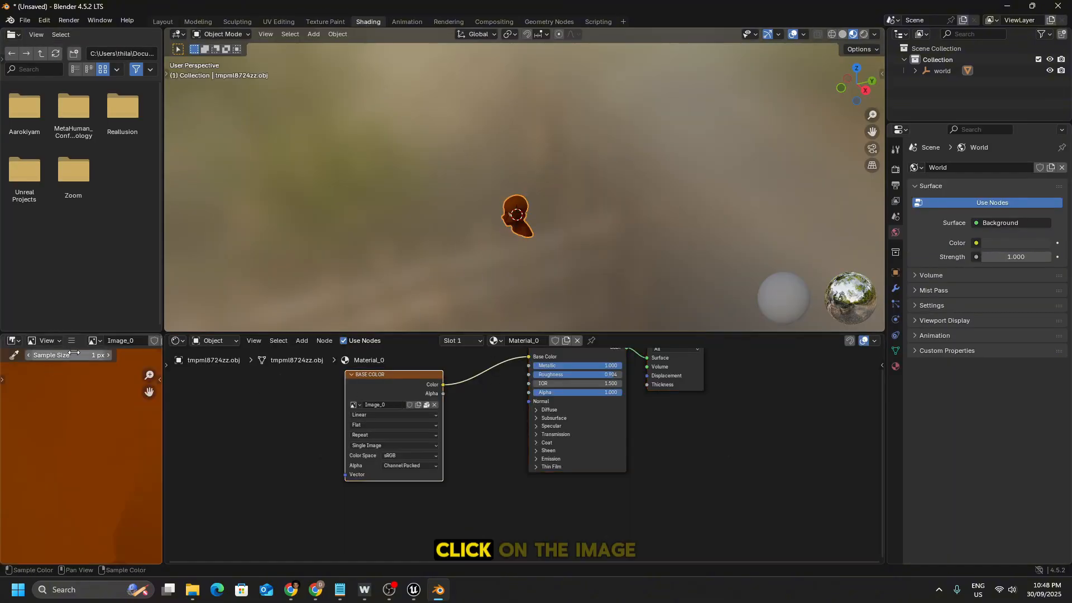
scroll(79, 404, down, 5)
scroll(69, 377, up, 2)
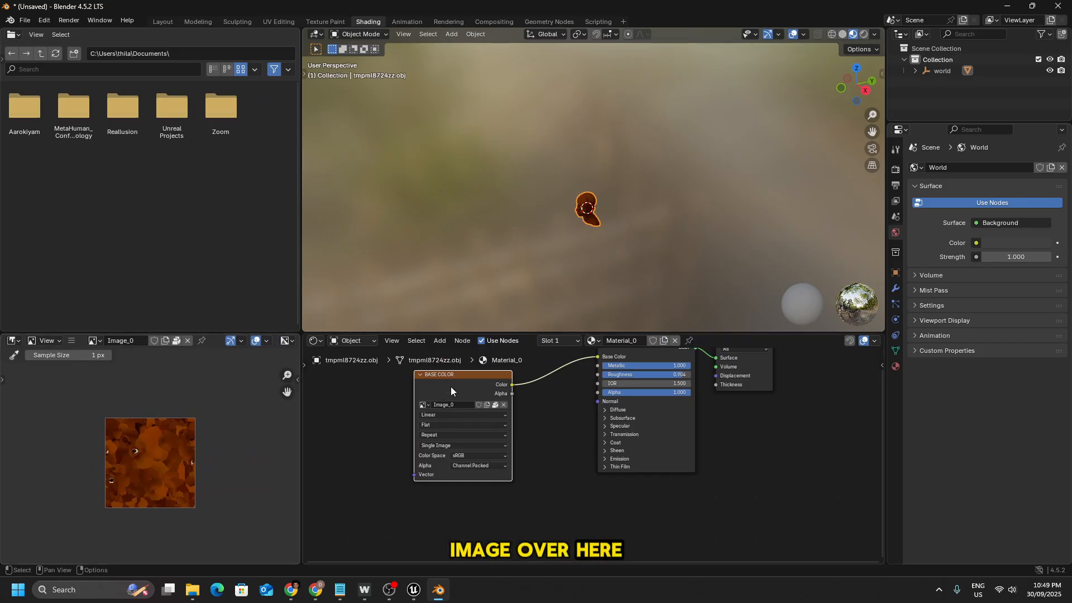
scroll(134, 435, up, 1)
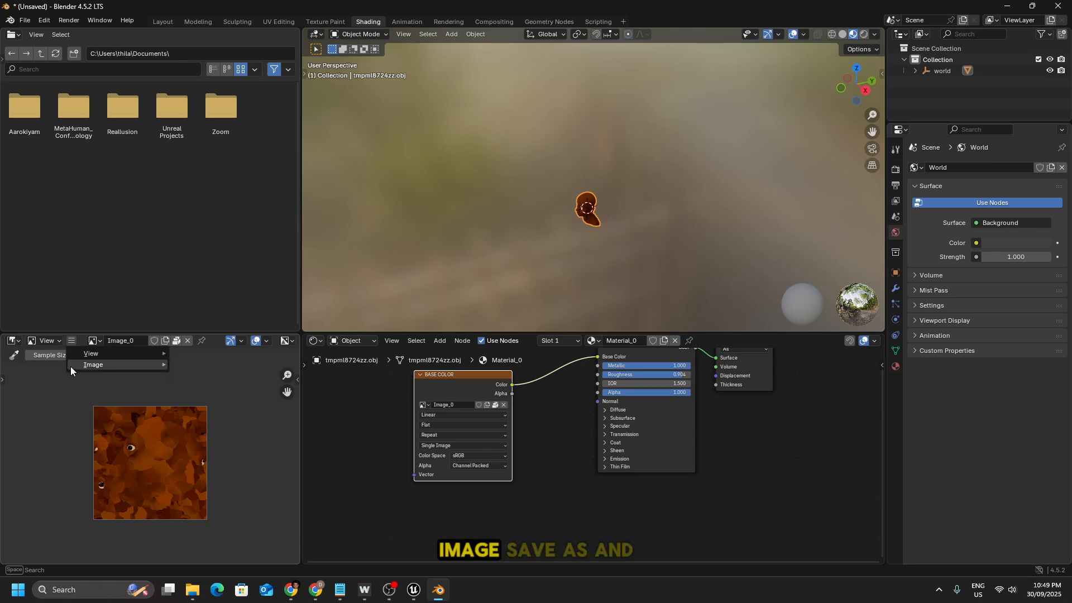
- Save the base color texture as a PNG in the v3 folder, overwriting Image_Diffuse.png
mouse_move(128, 366)
click(195, 476)
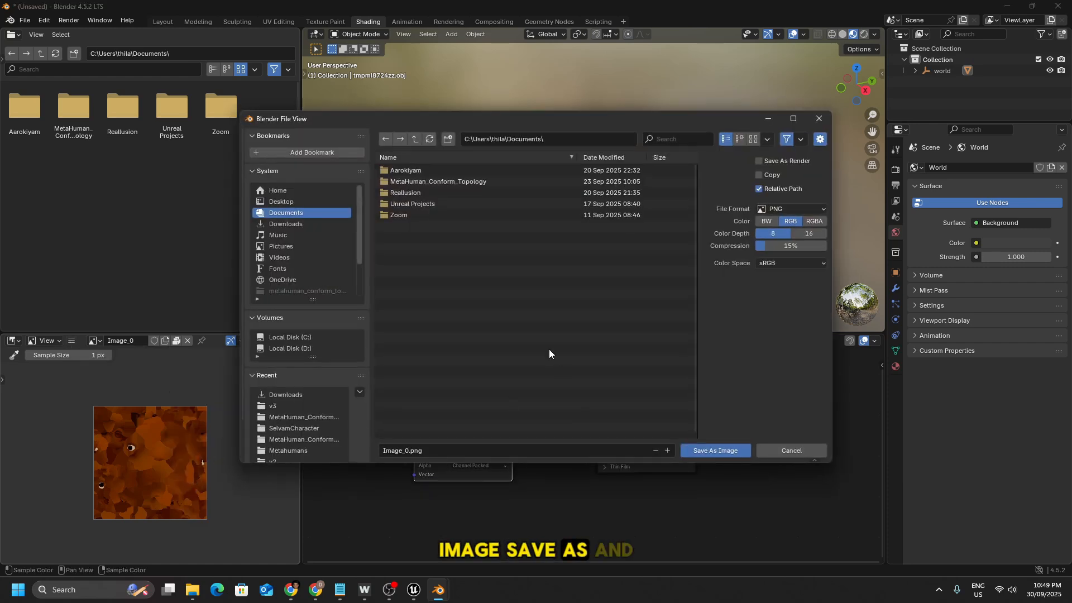
click(302, 406)
click(419, 173)
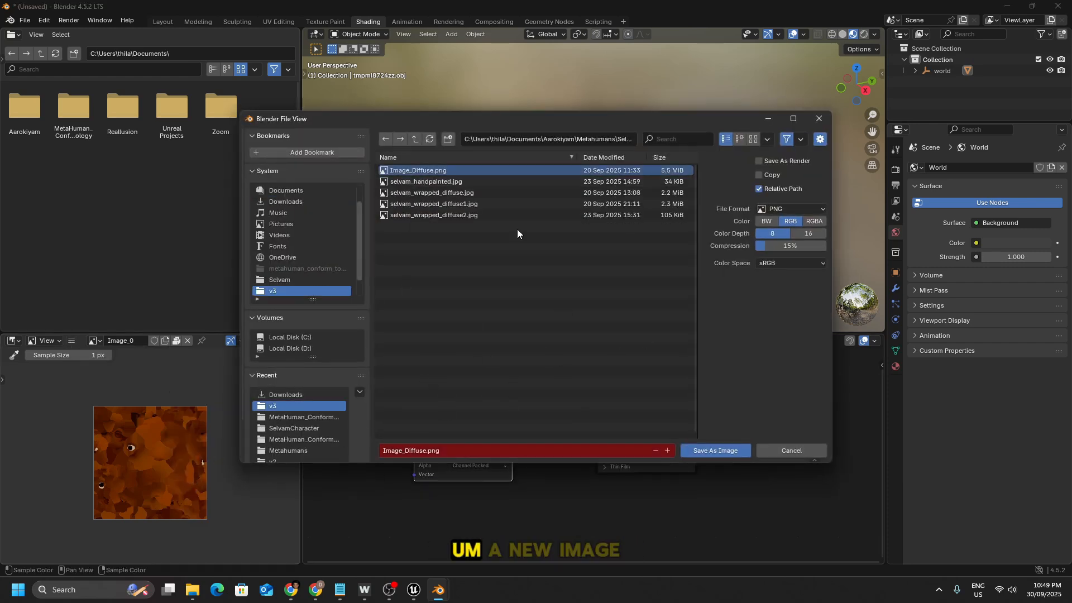
click(713, 449)
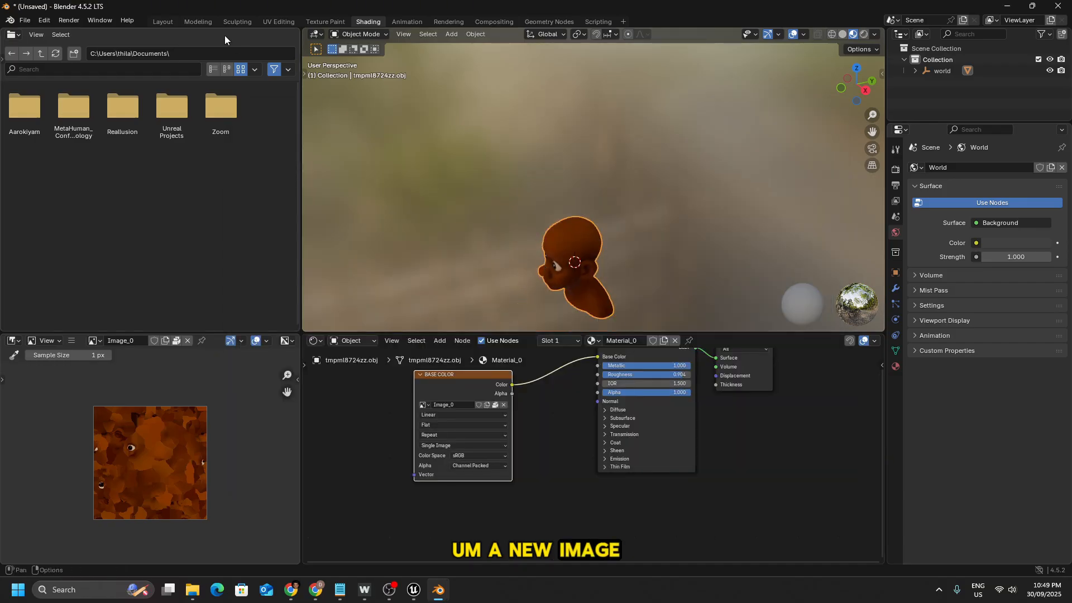
- Return to the Layout workspace, put the head in Edit Mode and examine its mesh topology around the nose, cheek and eye
click(163, 21)
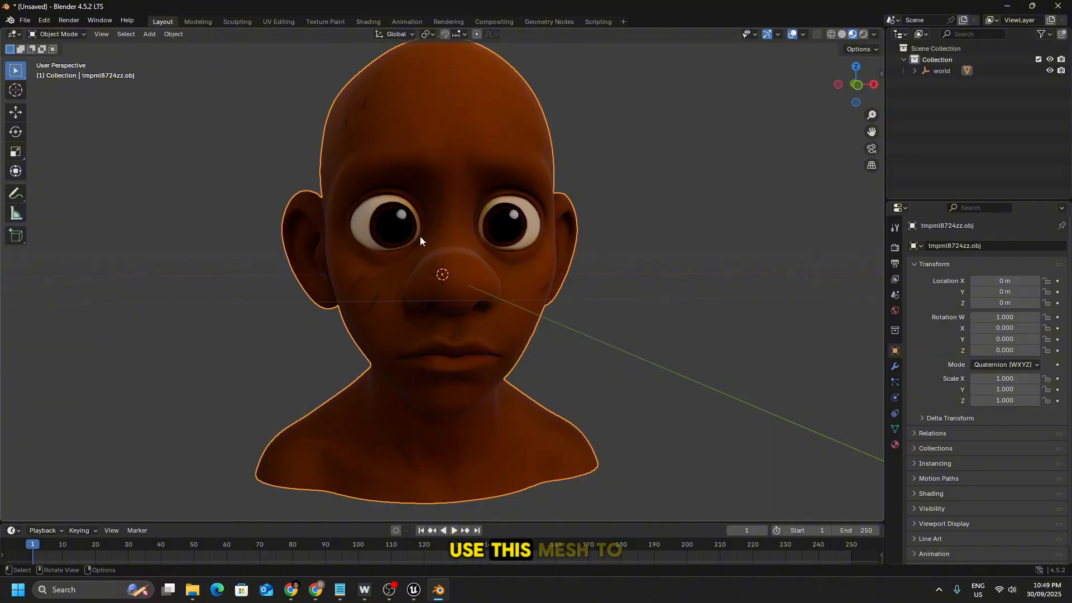
key(Tab)
scroll(396, 272, up, 6)
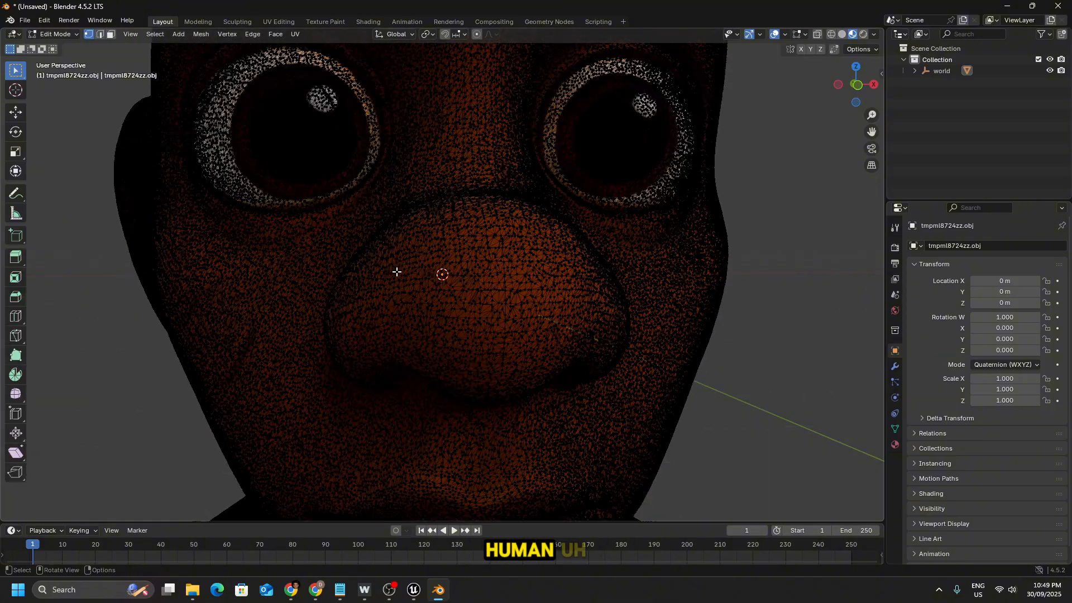
scroll(397, 271, up, 5)
scroll(397, 271, down, 5)
scroll(388, 268, up, 5)
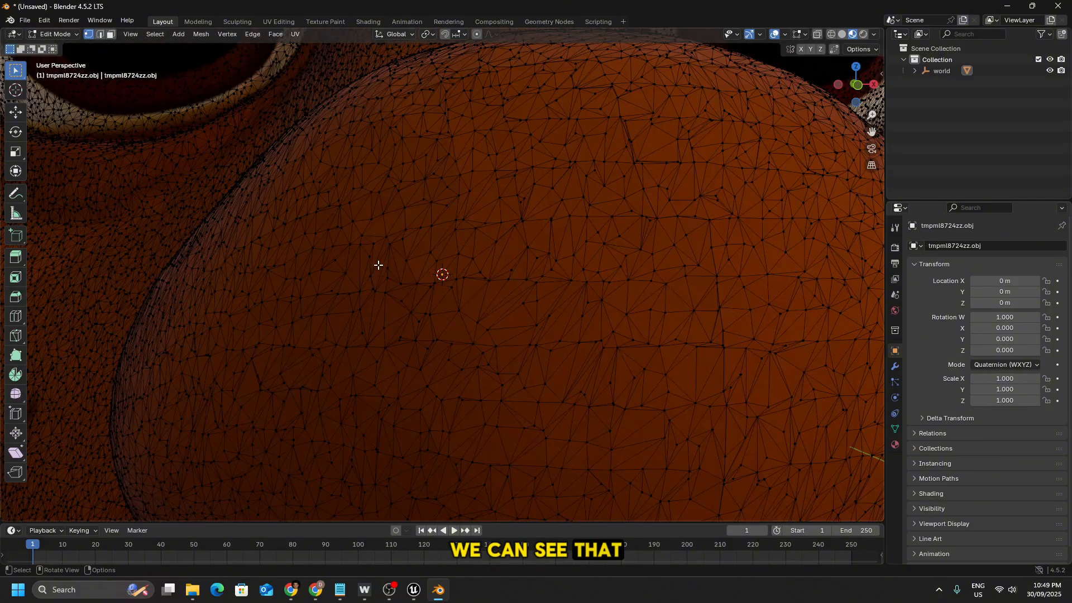
middle_drag(289, 254, 340, 262)
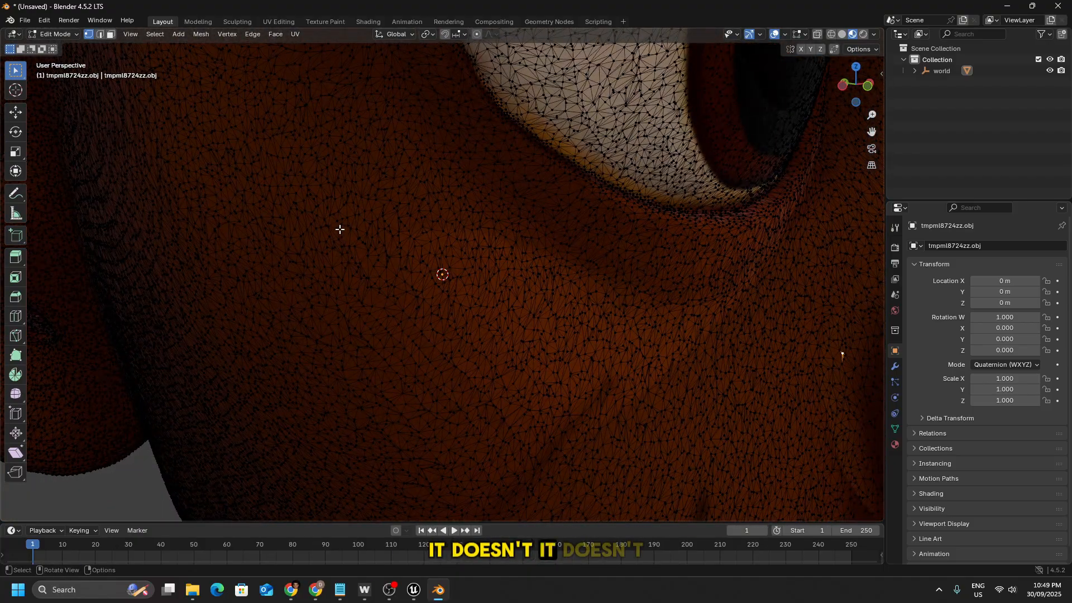
- Switch to the Fab listing for MetaHuman Conform Topology in the browser and view its title and full-body preview image
key(alt+Tab)
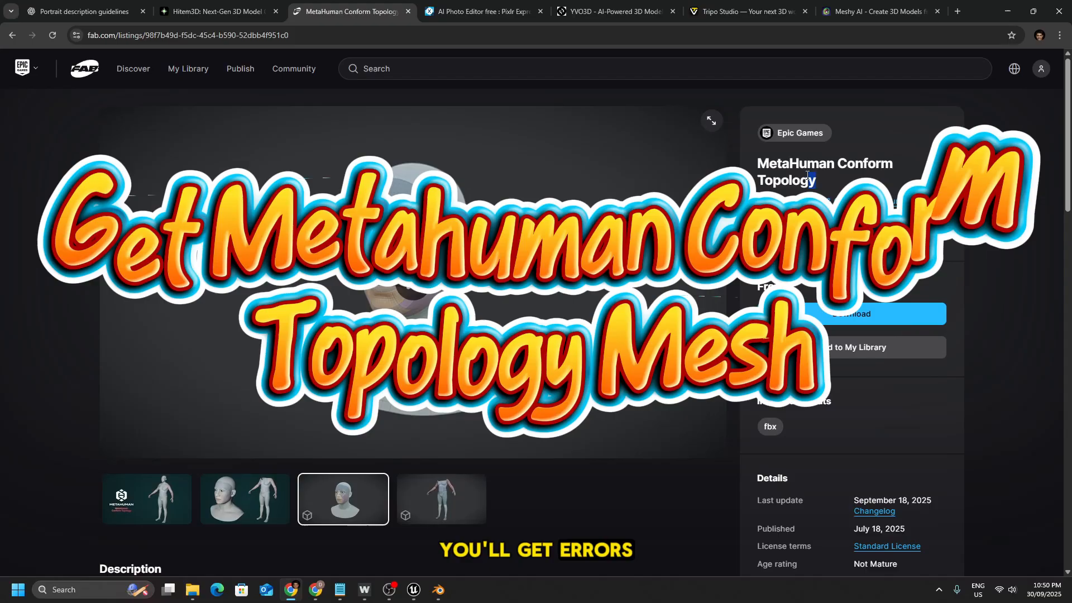
drag(807, 175, 748, 159)
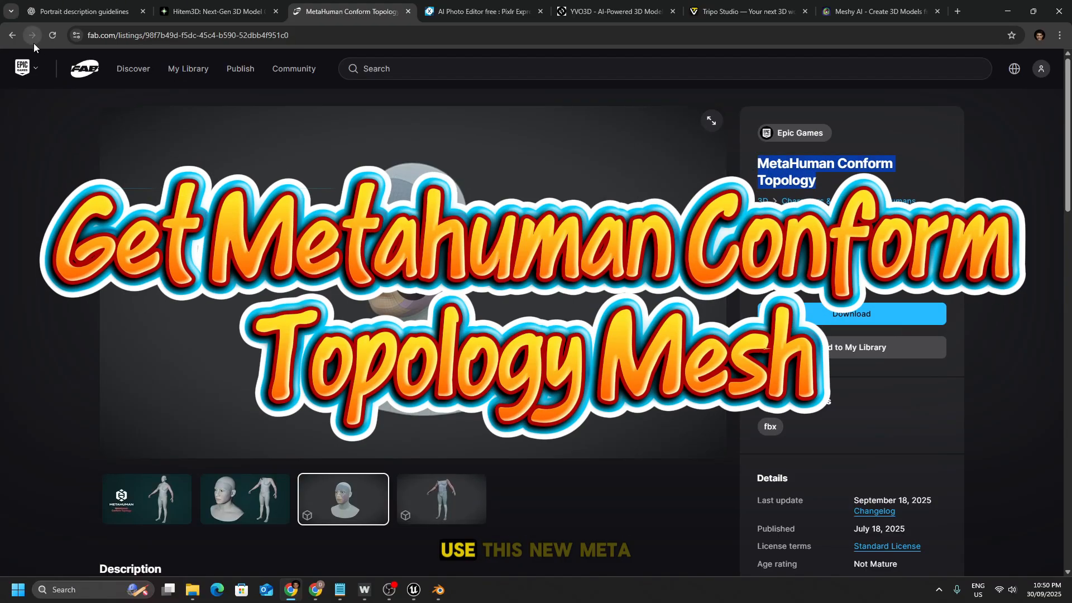
click(313, 223)
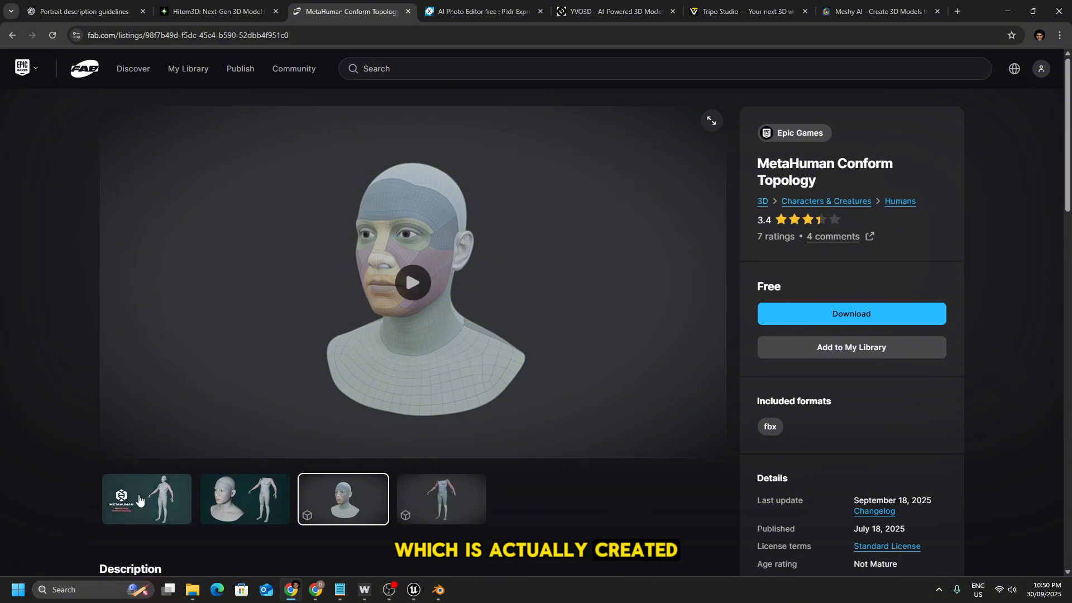
click(139, 499)
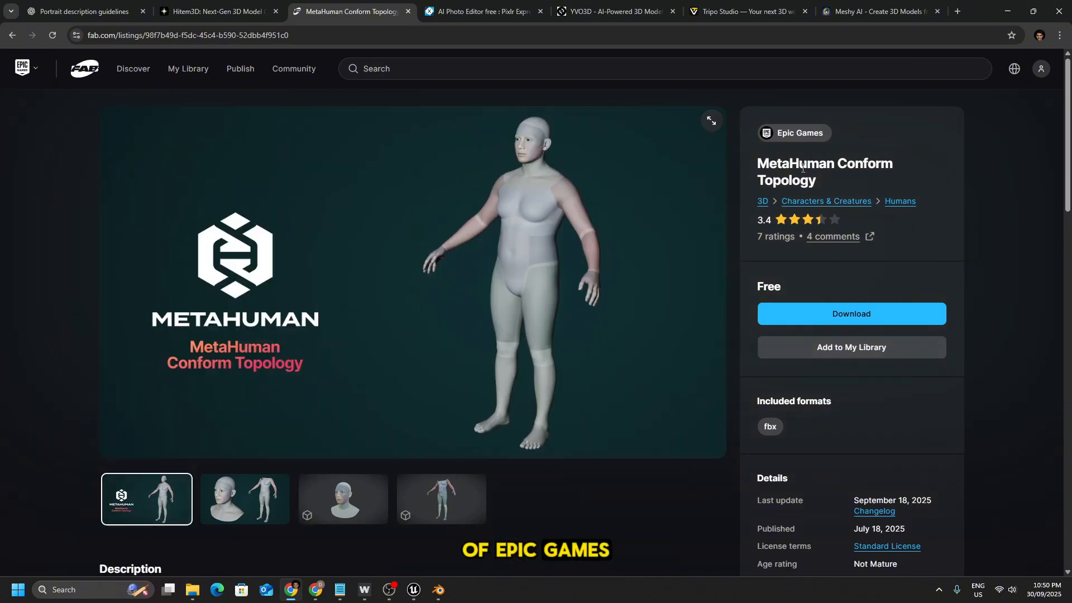
drag(837, 179, 761, 167)
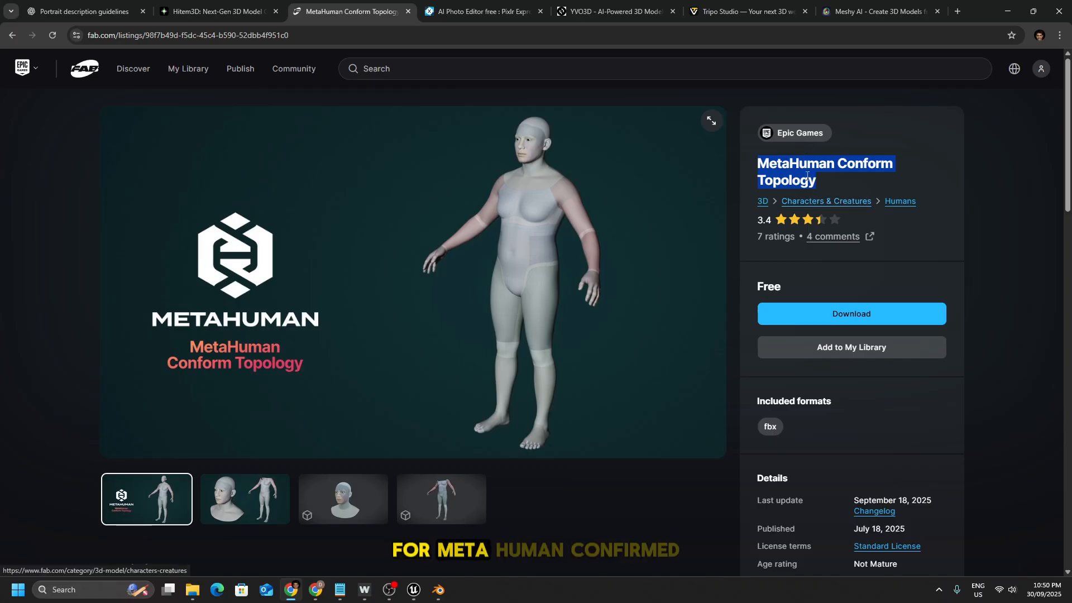
drag(804, 174, 780, 178)
click(504, 179)
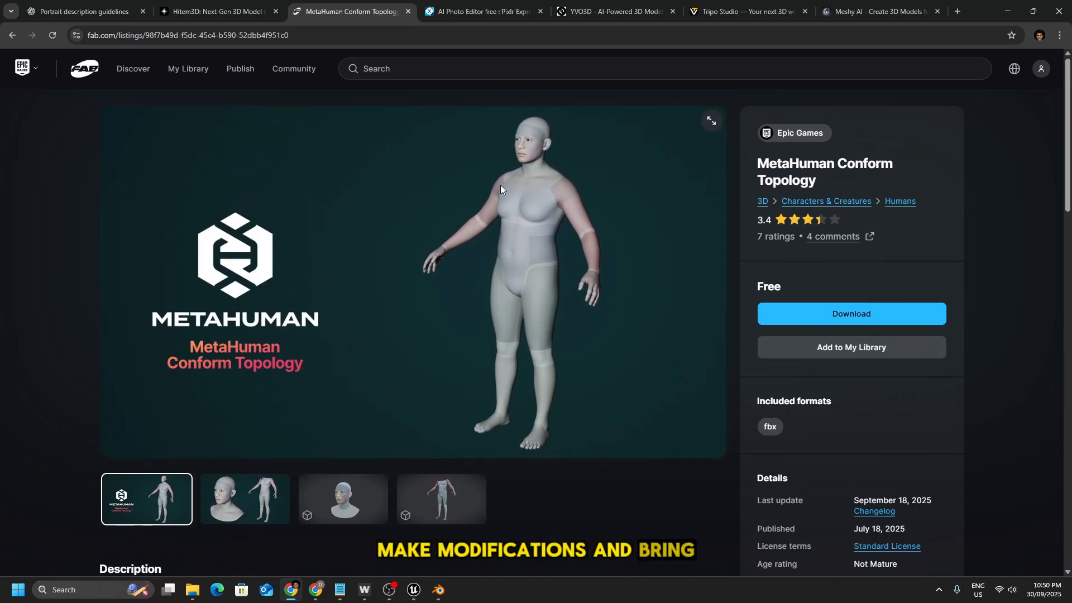
- Look at SelvamCharacter's head tools in Unreal Engine, then return to the Fab listing and read the MetaHuman Conform Topology description
click(413, 589)
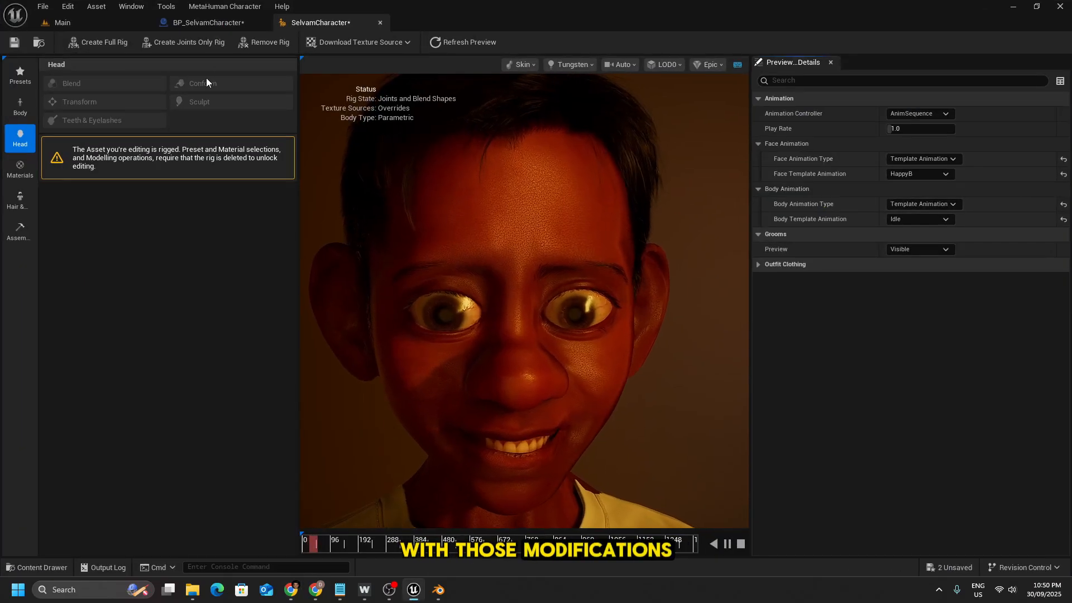
click(413, 589)
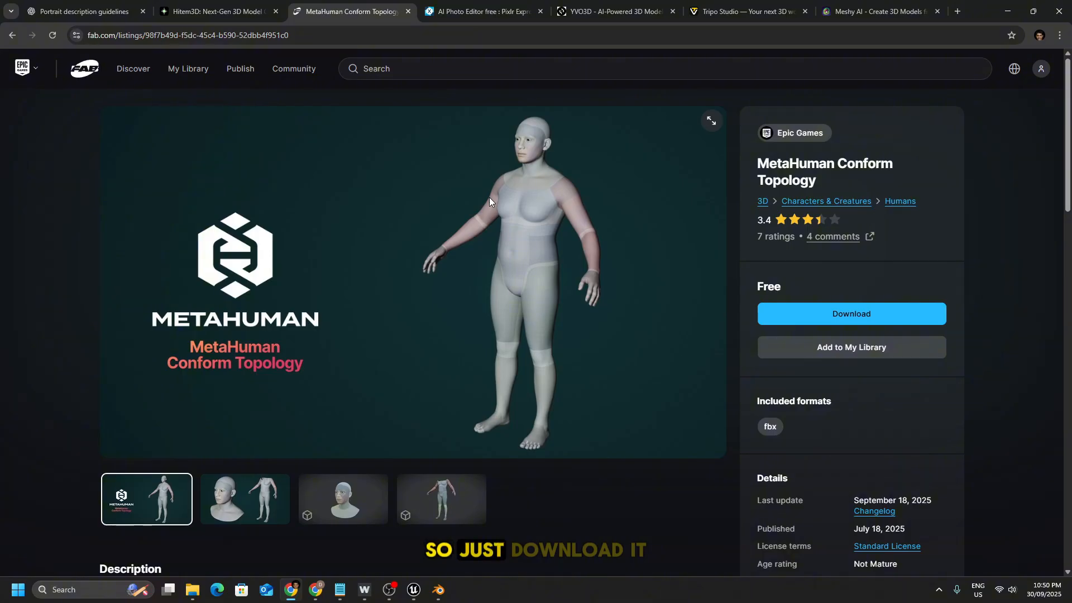
scroll(474, 189, down, 1)
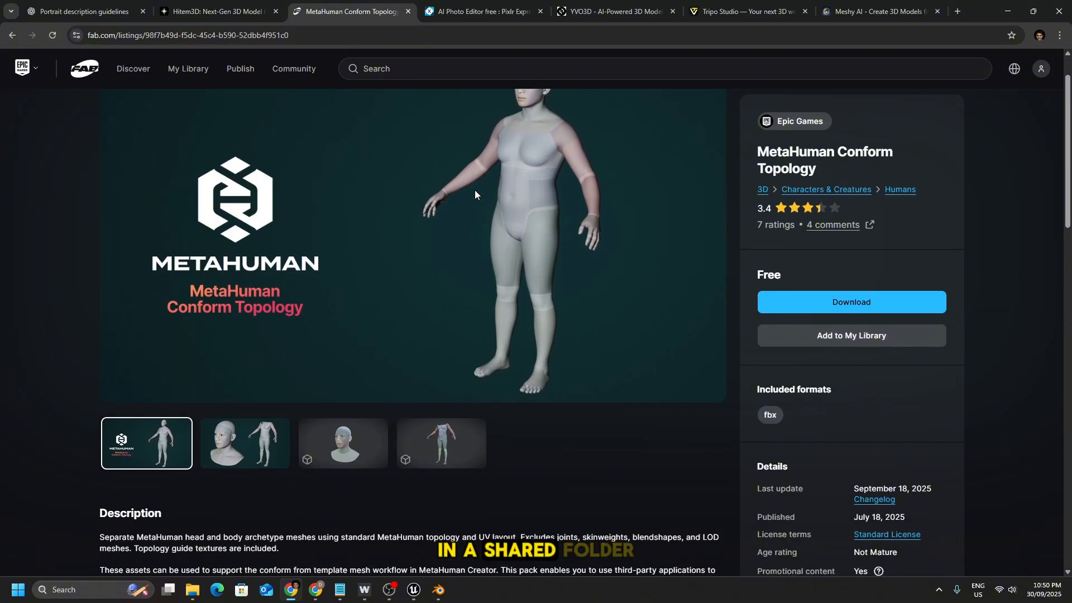
scroll(474, 189, up, 1)
scroll(547, 246, down, 2)
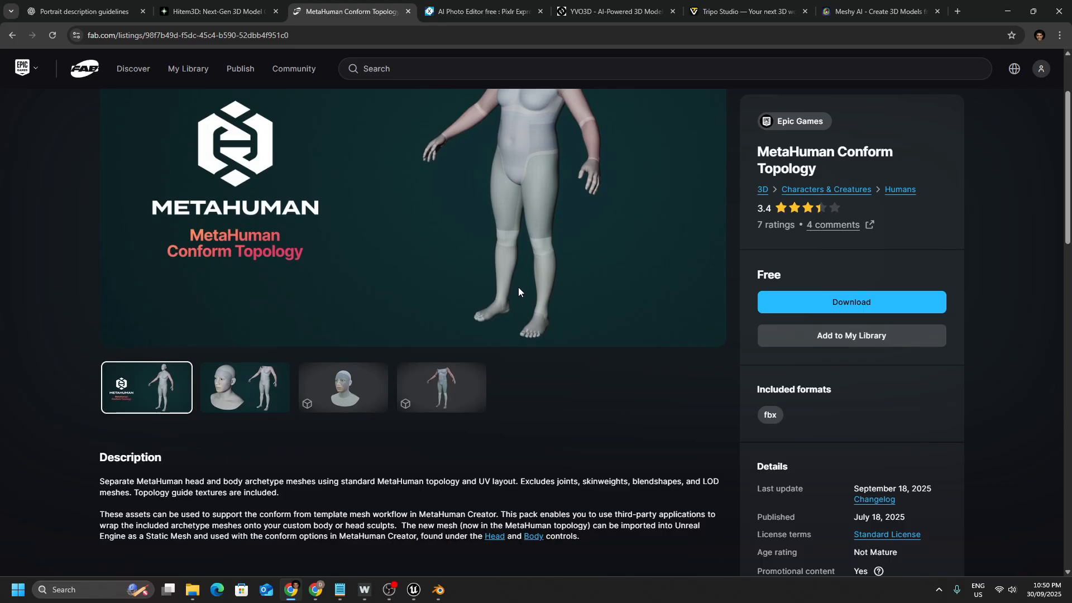
- View the listing's body and head topology previews, and compare the head with the AI-generated mesh in Blender
scroll(514, 283, up, 2)
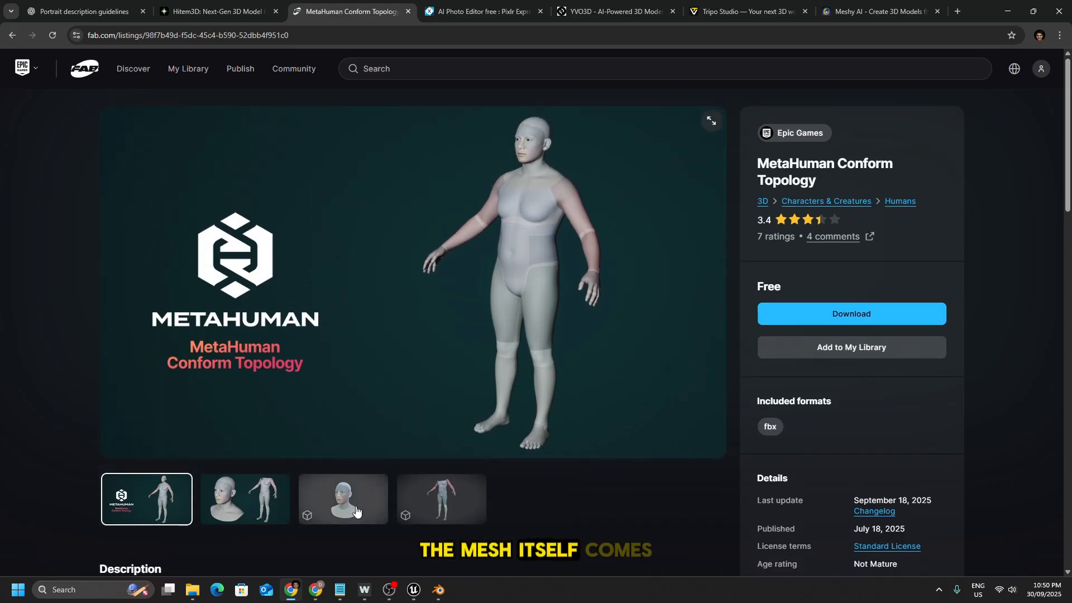
click(343, 499)
click(445, 506)
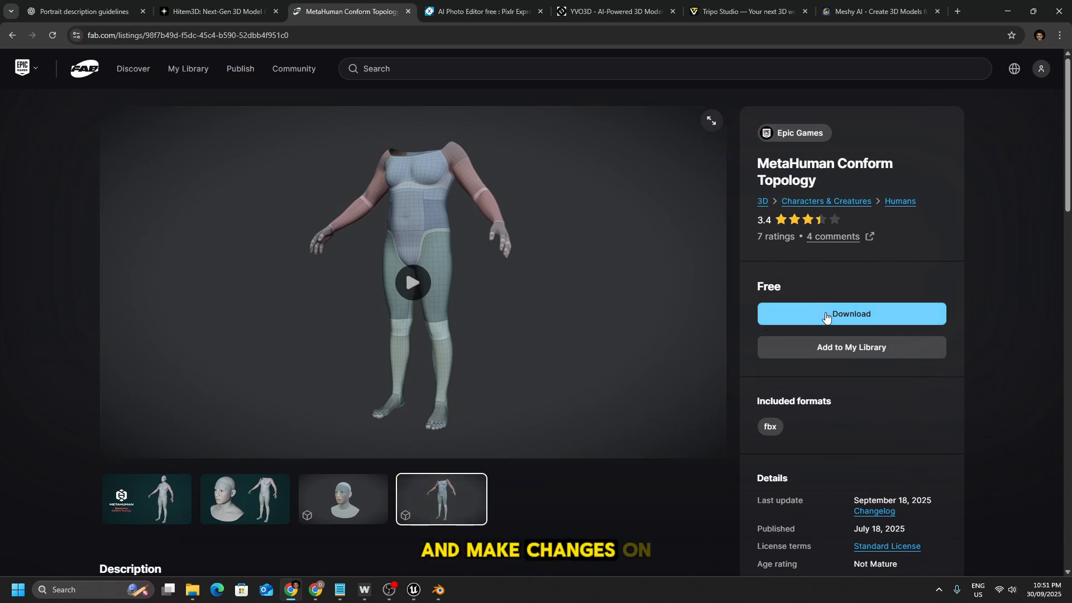
click(343, 500)
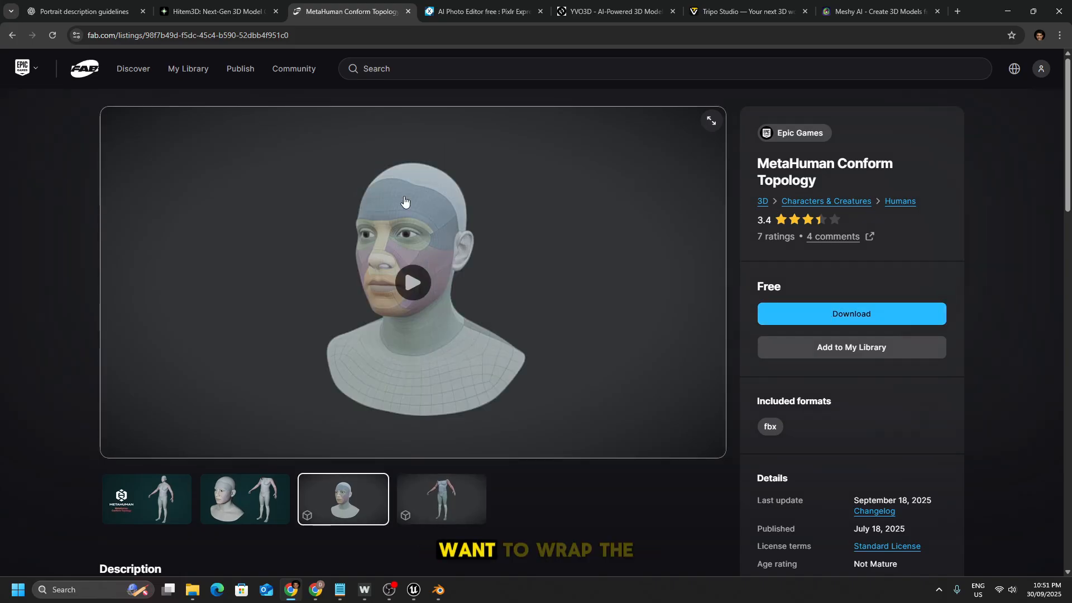
click(438, 590)
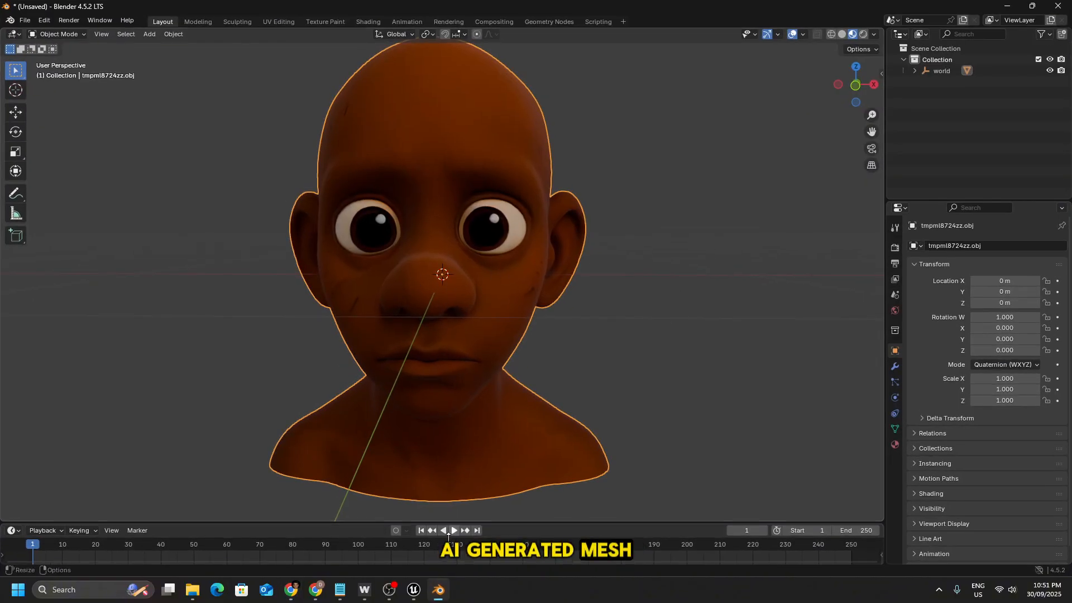
click(438, 589)
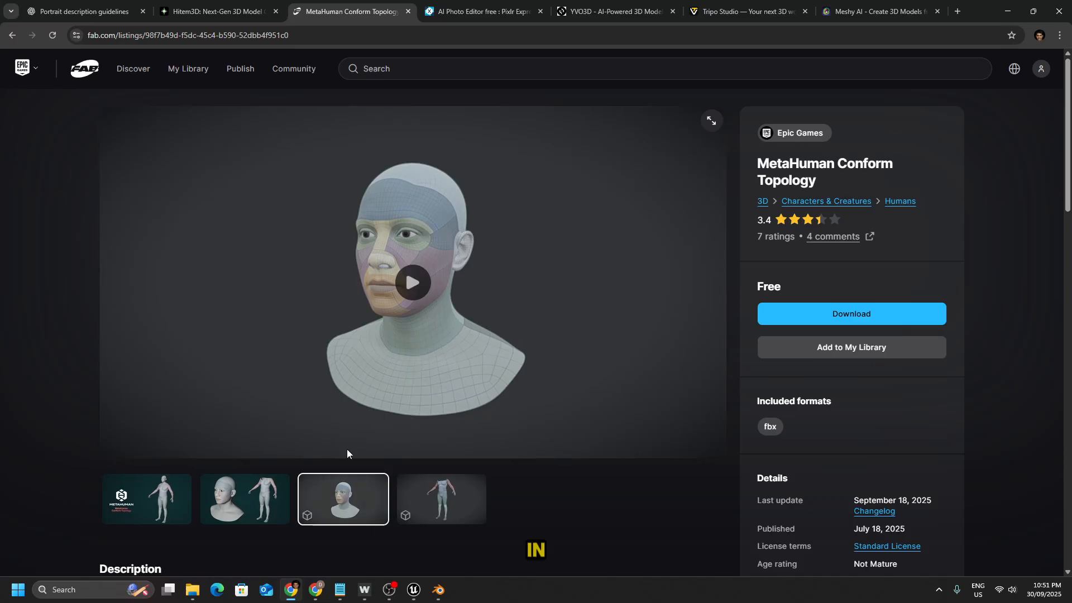
- In Blender, scale head_lod0_mesh to about 0.045 and move it over the AI-generated head in front view
key(g)
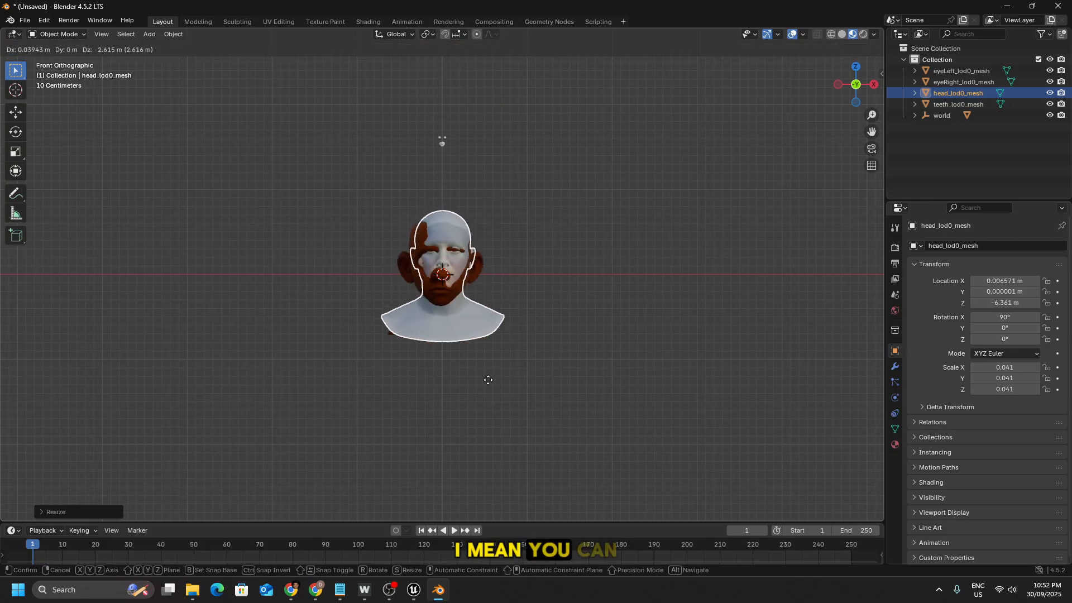
click(487, 389)
key(s)
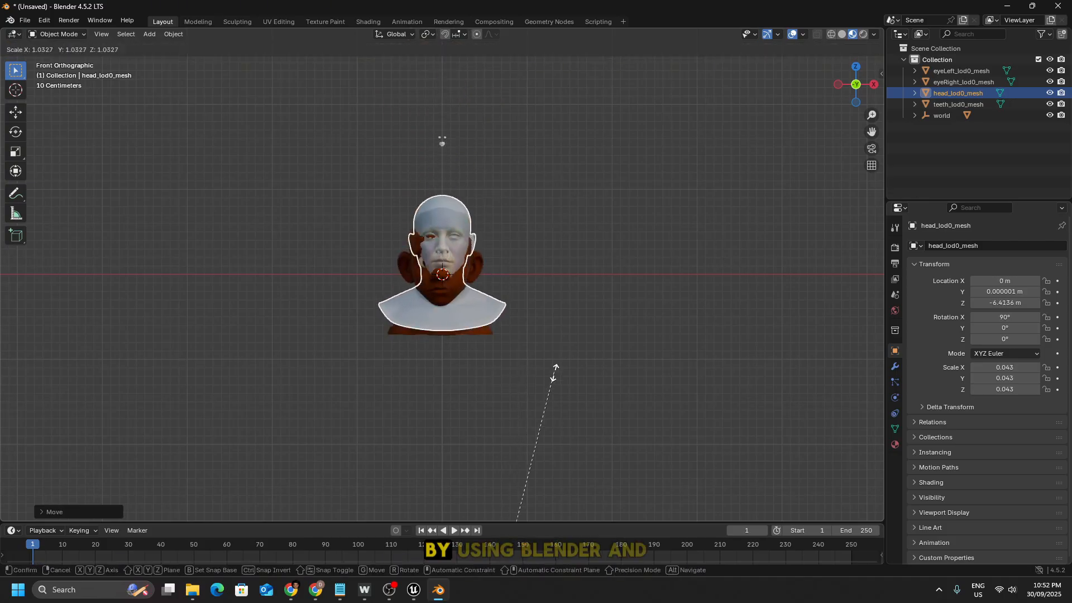
click(589, 364)
key(g)
click(587, 424)
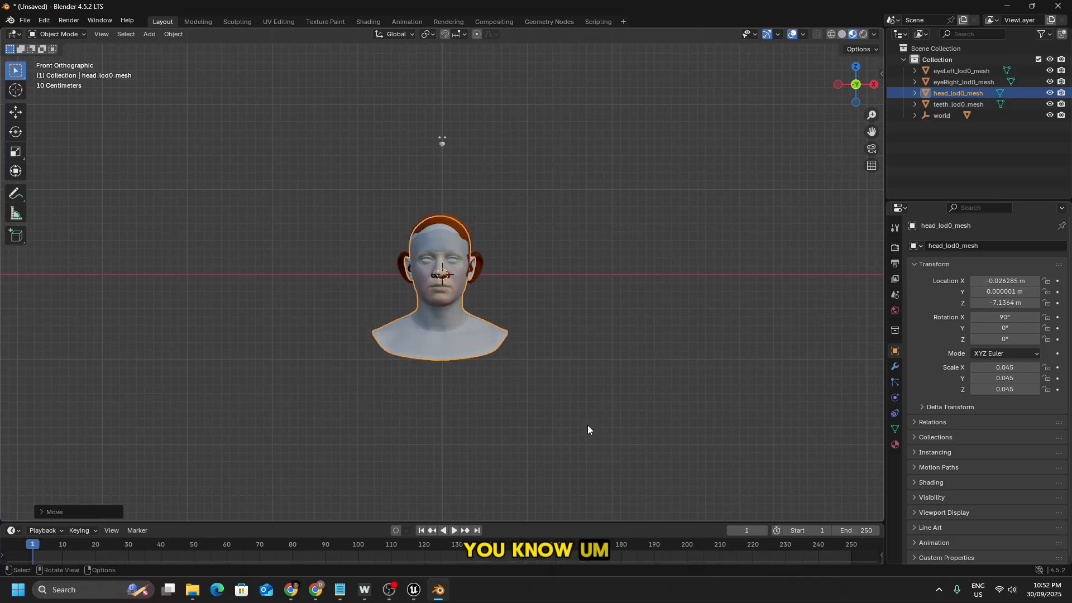
- In Edit Mode, pull a vertex at the side of the MetaHuman forehead outward toward the AI head and enable snapping
scroll(567, 374, up, 7)
key(Tab)
key(alt+a)
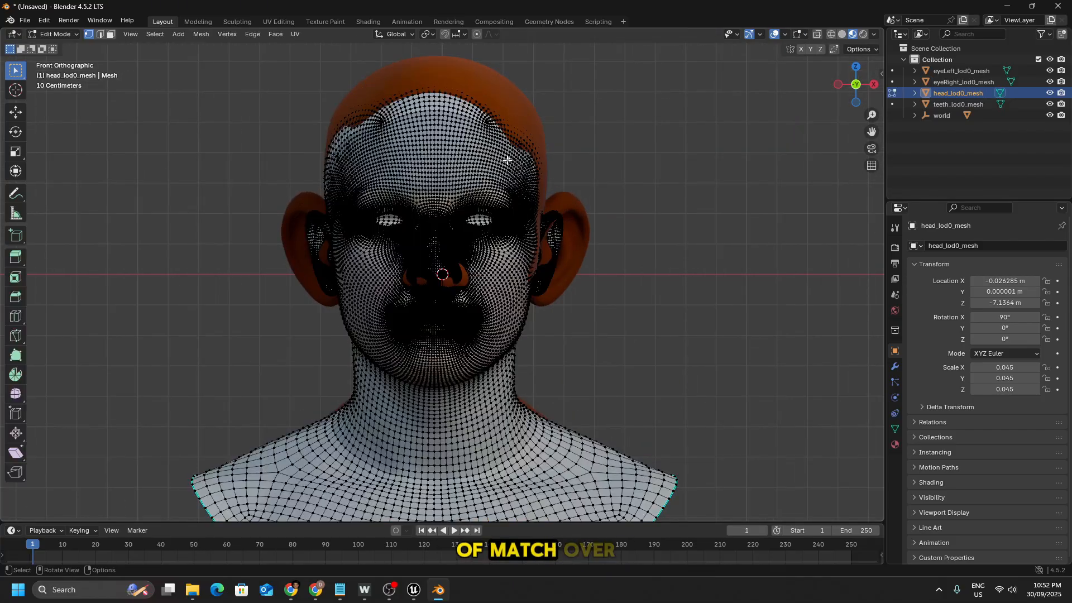
key(g)
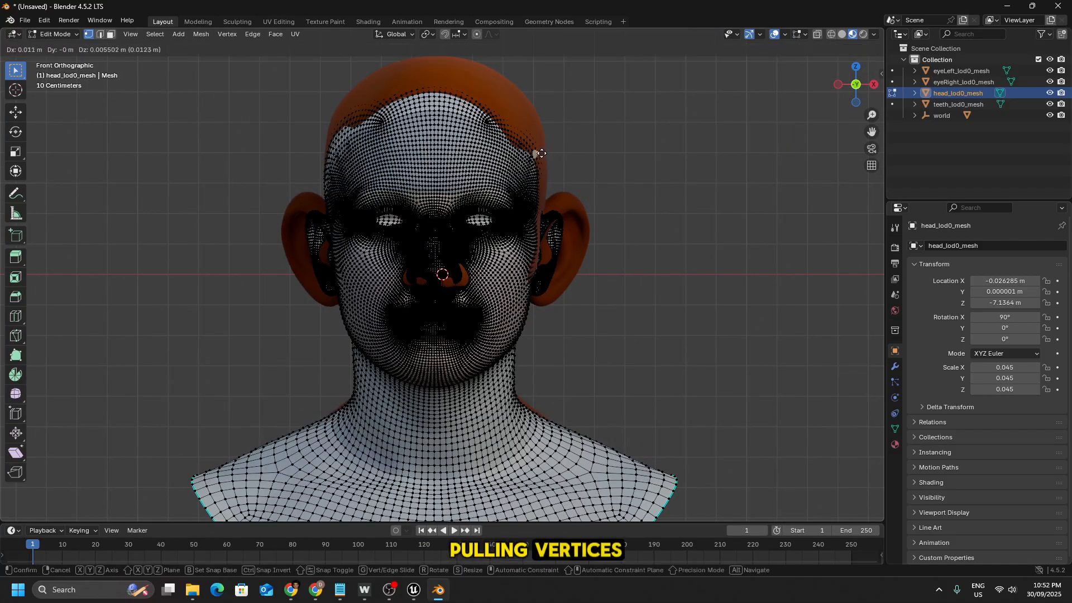
click(558, 152)
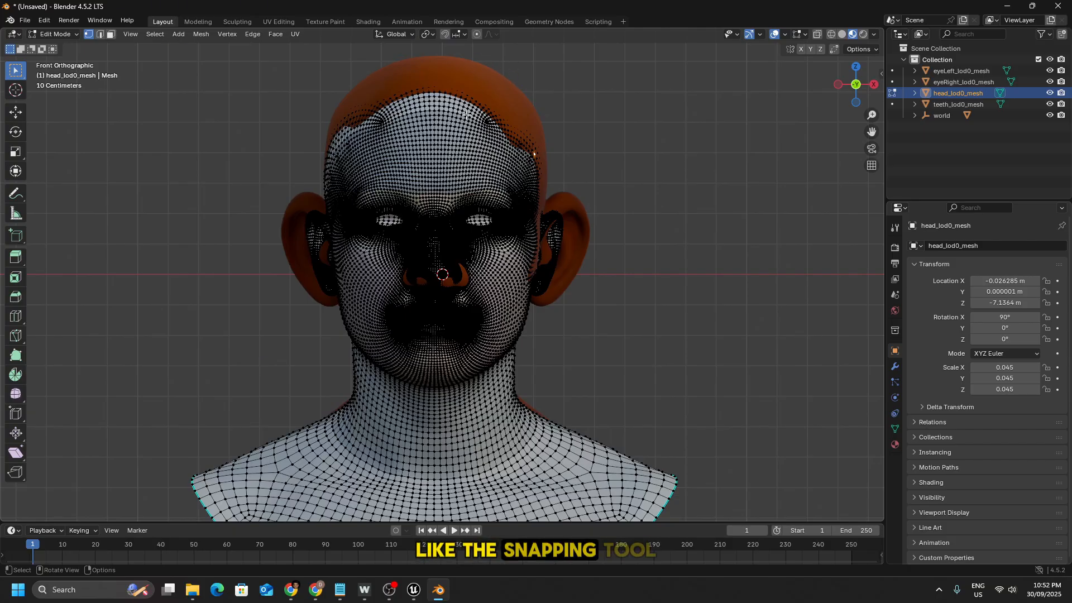
shift+middle_drag(569, 86, 436, 41)
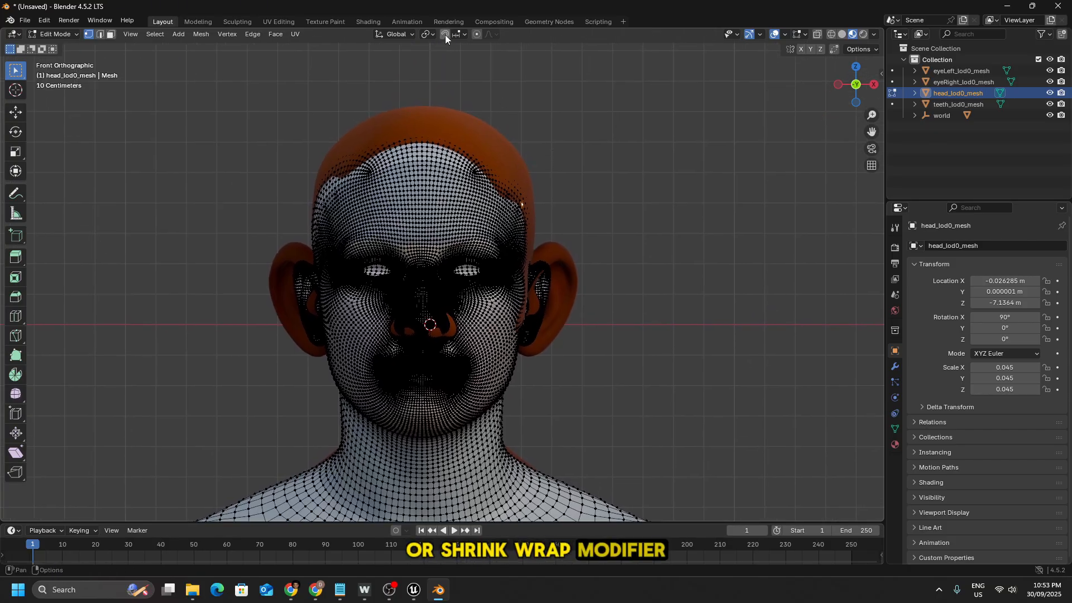
click(444, 34)
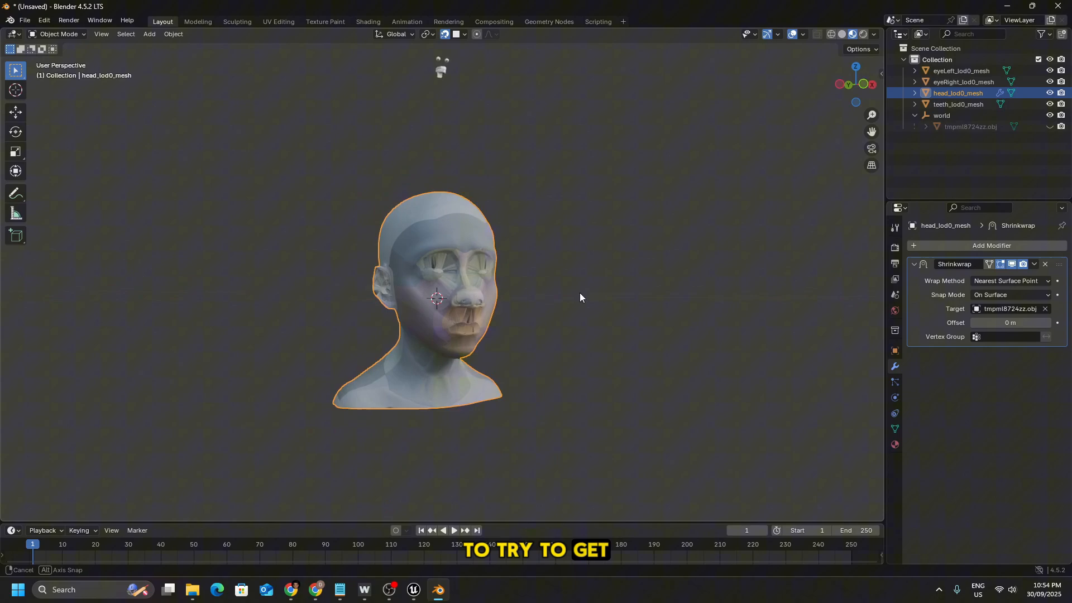
- Examine the shrinkwrapped MetaHuman head from the side, checking its topology around the face and ear in Edit Mode
middle_drag(580, 292, 498, 290)
key(Tab)
key(Tab)
scroll(497, 291, up, 5)
key(Tab)
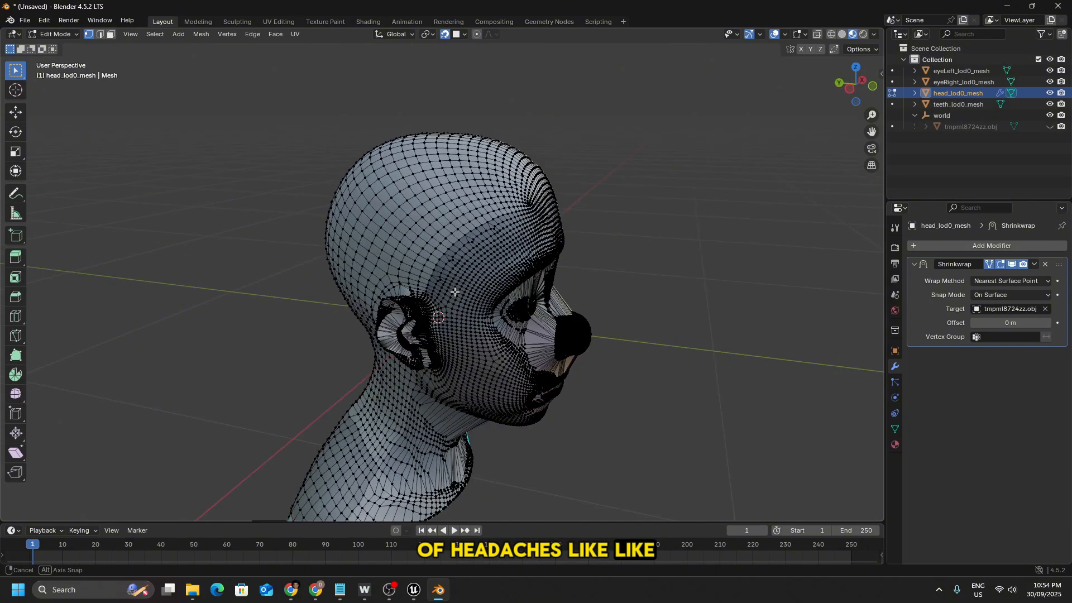
middle_drag(455, 292, 393, 298)
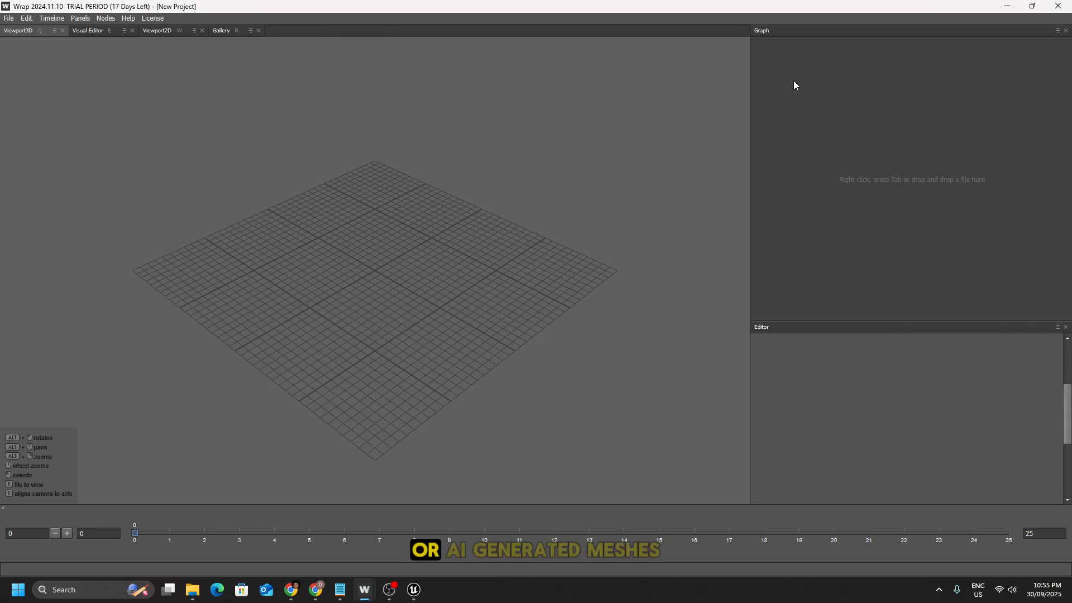
- In Wrap, add two LoadGeom nodes to the empty graph and arrange them side by side
right_click(795, 85)
mouse_move(816, 104)
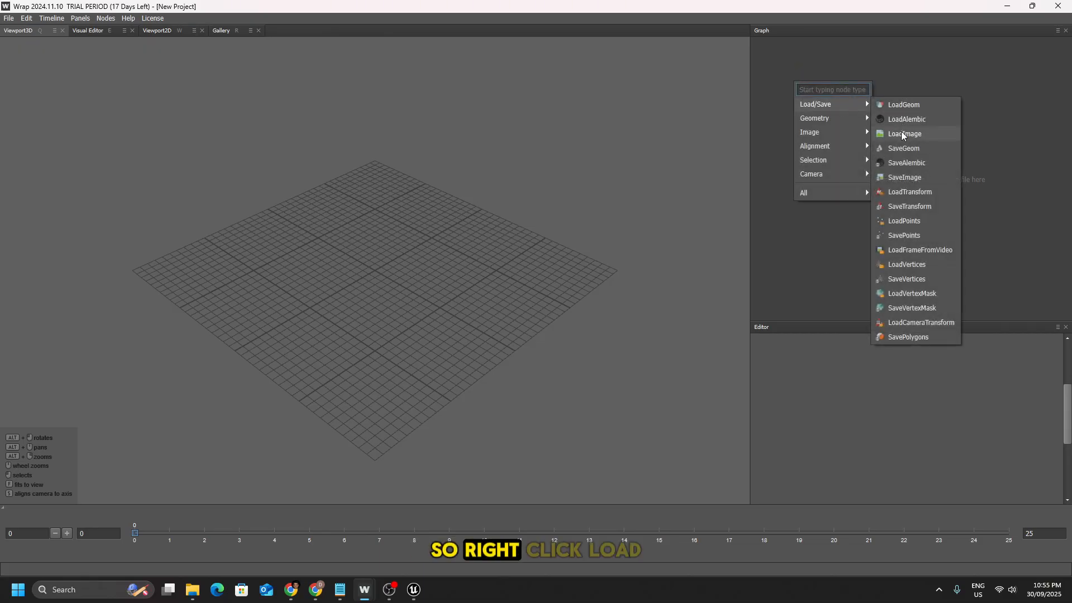
click(892, 104)
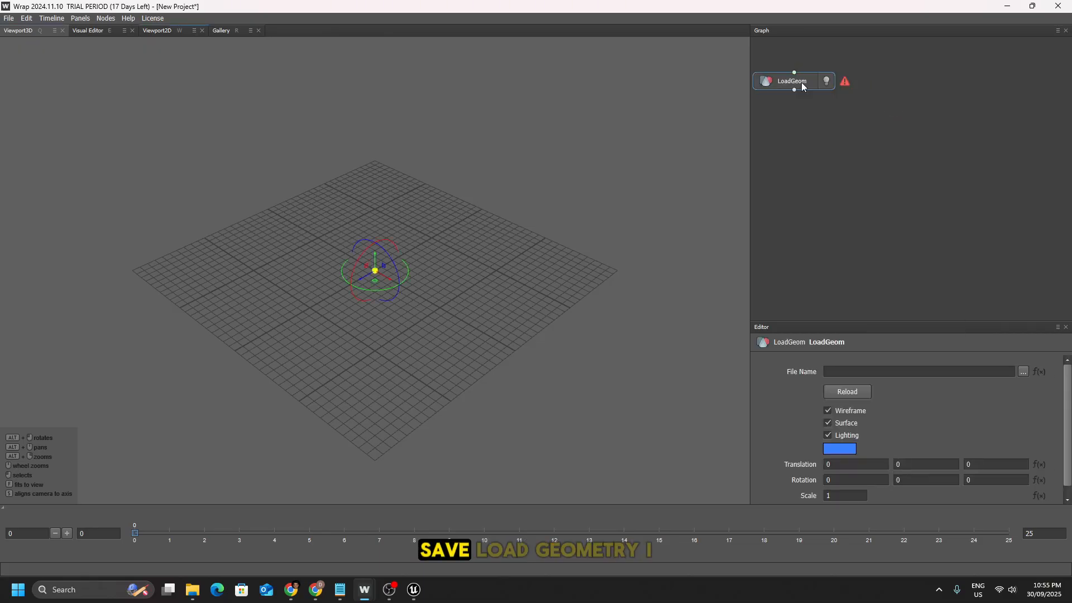
right_click(937, 83)
mouse_move(957, 106)
click(902, 112)
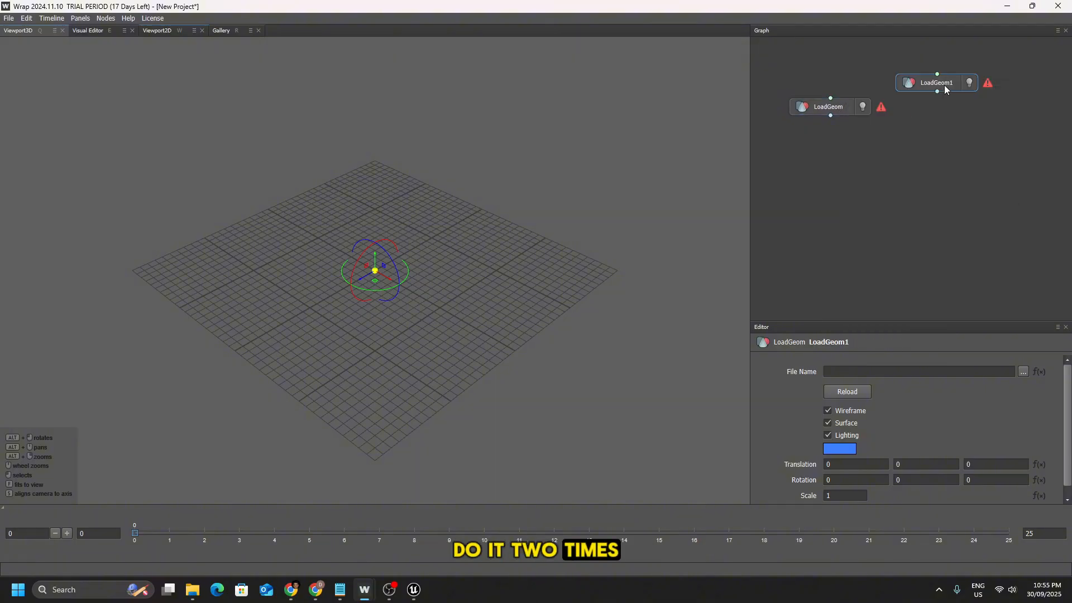
drag(945, 90, 977, 114)
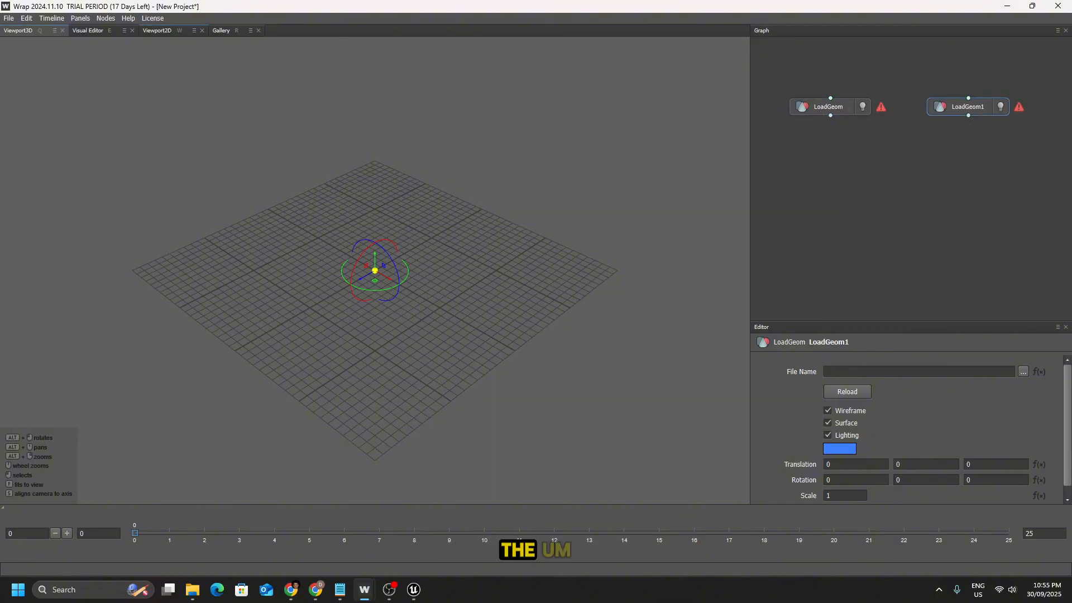
- Load MetaHumanHeadLod0.obj from the Metahumans folder into the first LoadGeom node
click(822, 107)
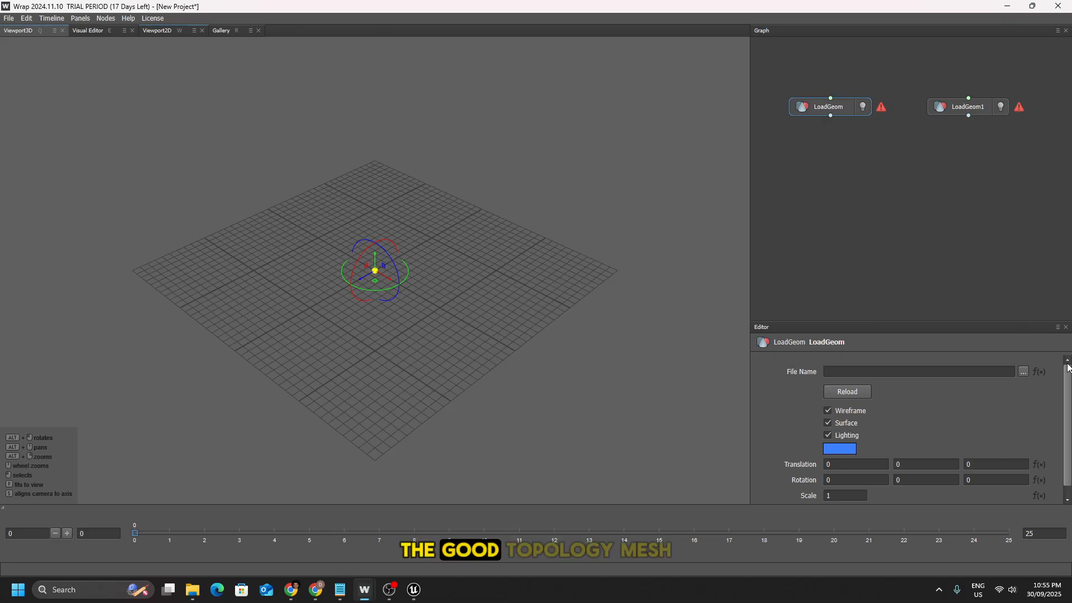
click(1023, 372)
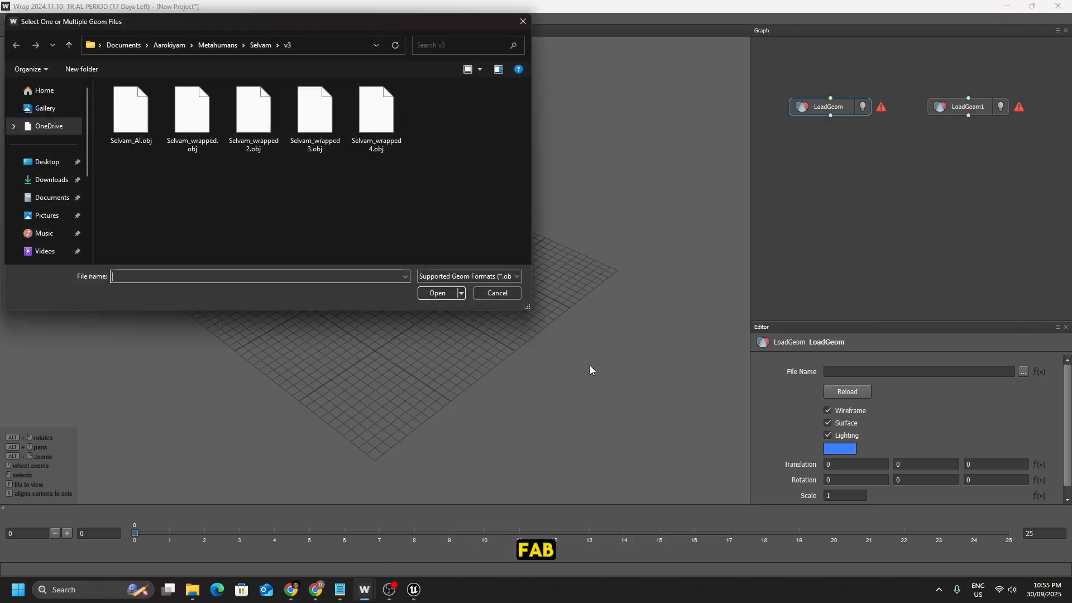
click(225, 46)
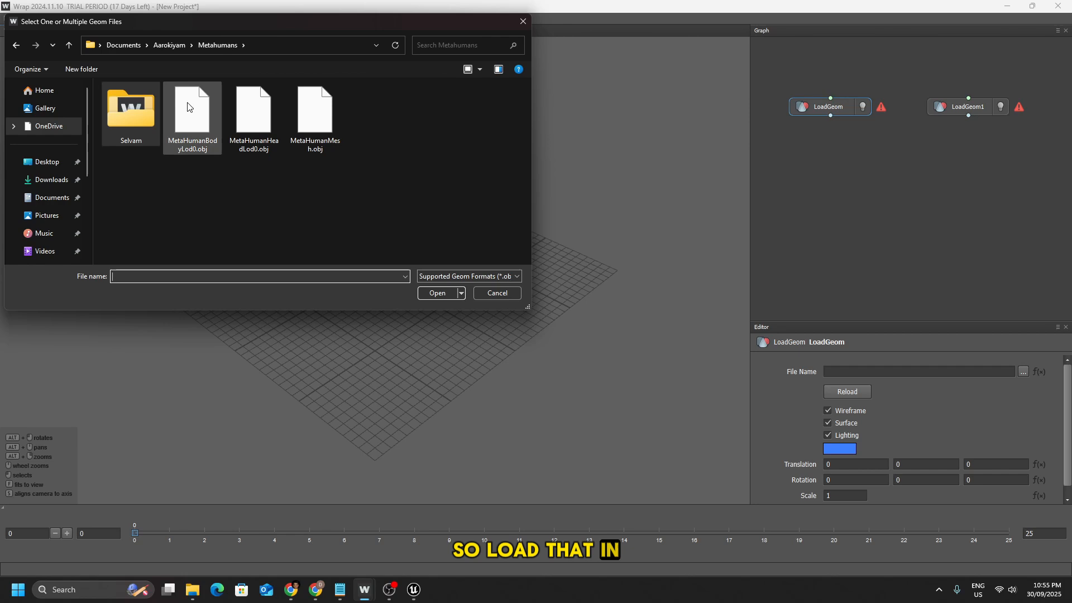
click(262, 144)
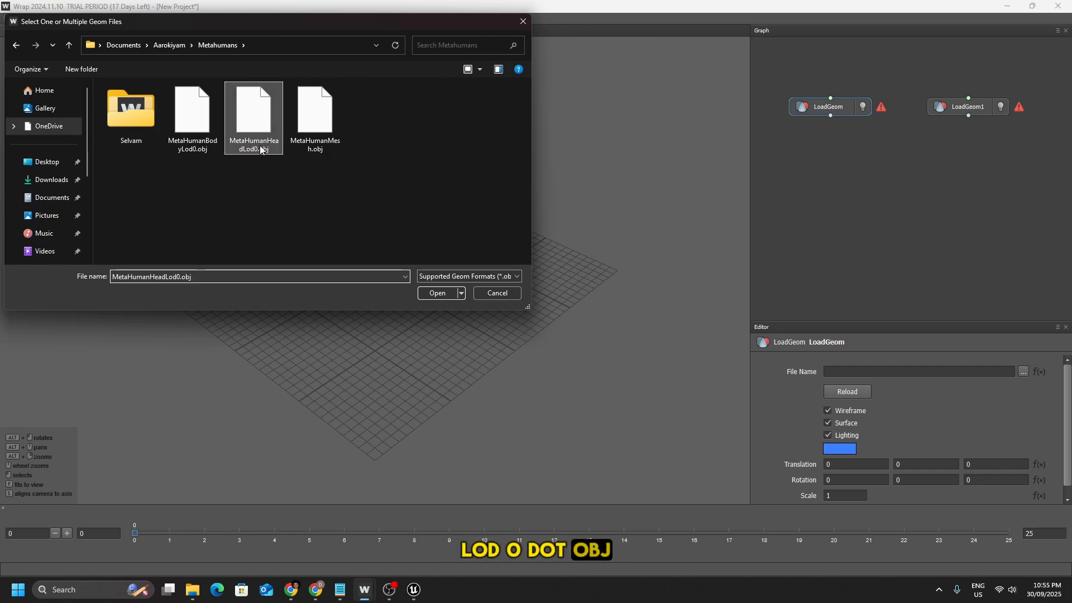
double_click(256, 117)
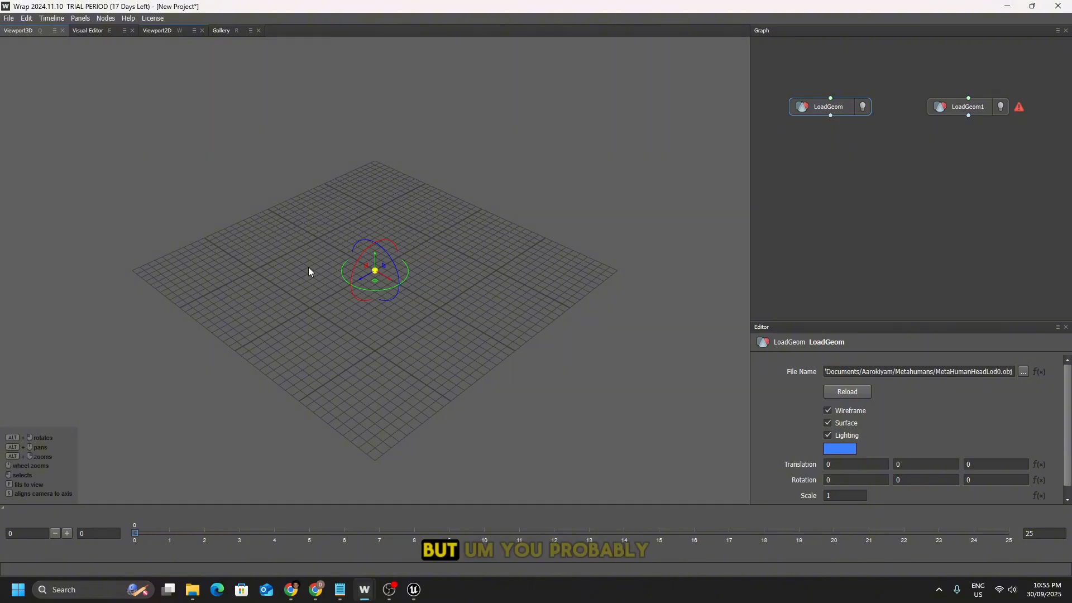
- Set the MetaHuman head's X rotation to -90 so it stands upright
scroll(442, 282, down, 6)
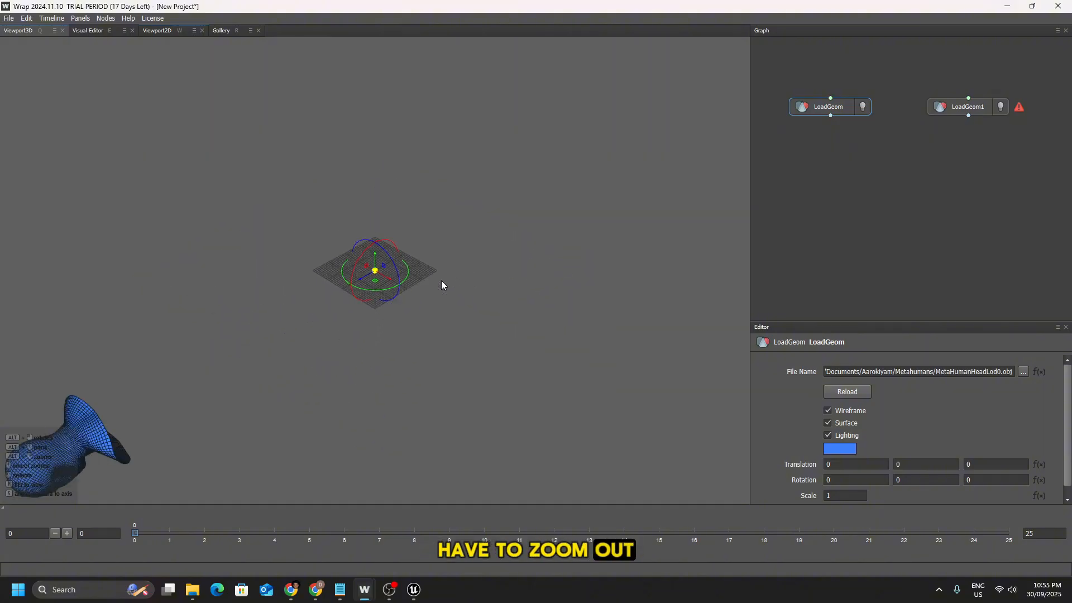
scroll(442, 281, down, 1)
click(841, 480)
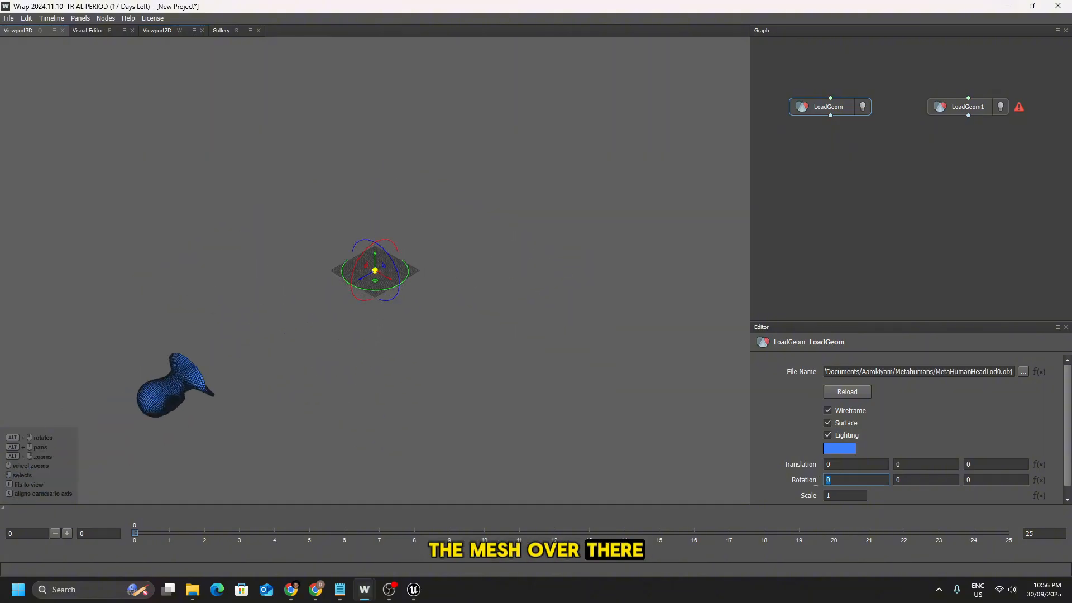
text(-90)
key(Return)
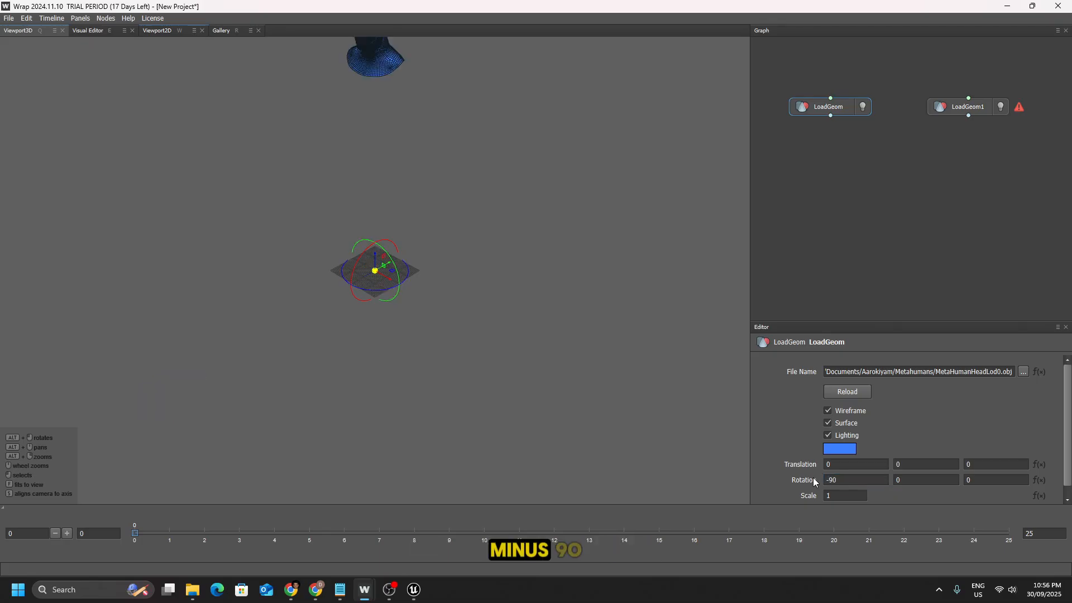
alt+drag(322, 382, 294, 110)
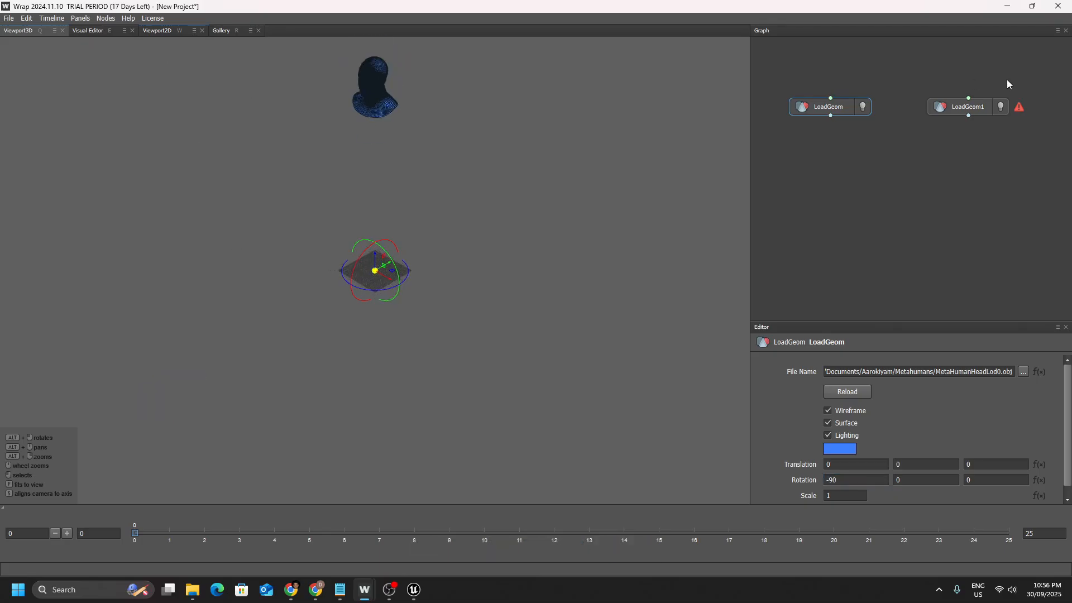
- Load Selvam_AI.obj from the Selvam v3 folder into the LoadGeom1 node and bring the whole mesh into view
click(966, 107)
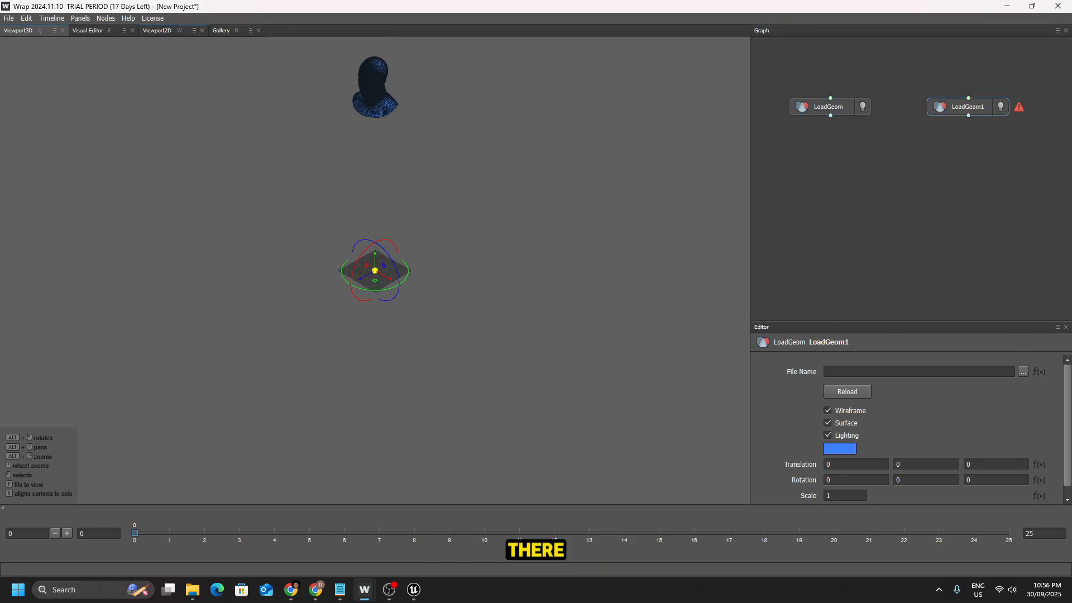
click(1024, 372)
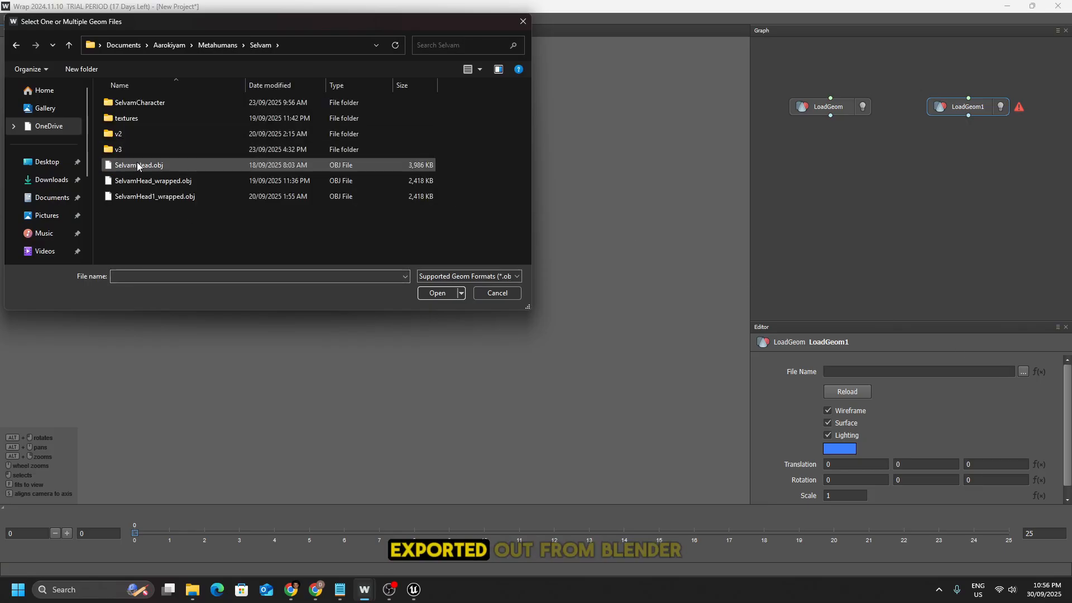
double_click(134, 150)
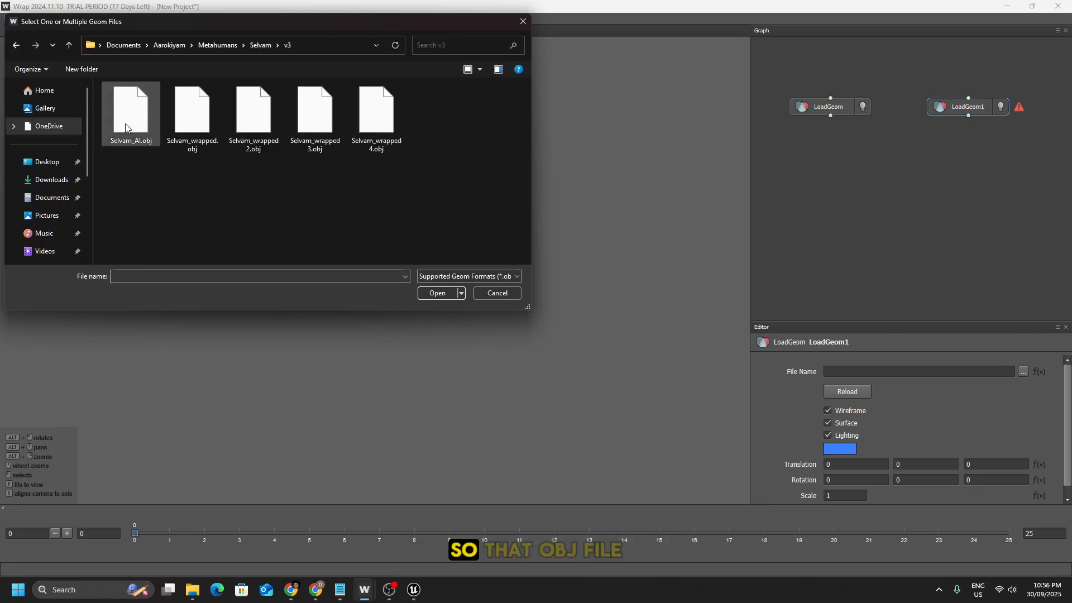
click(126, 126)
click(453, 293)
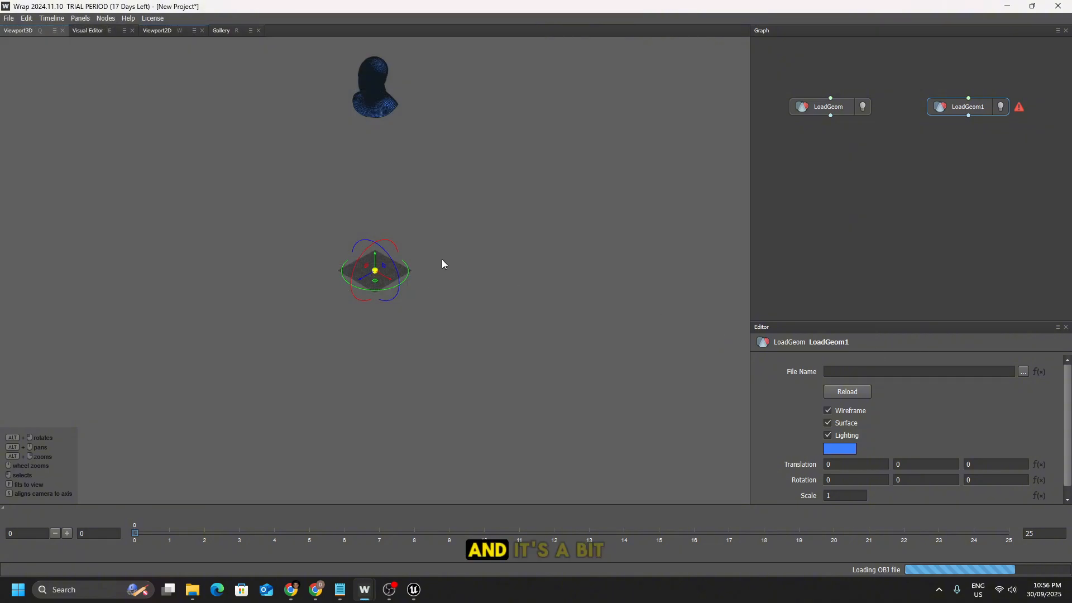
scroll(435, 274, down, 10)
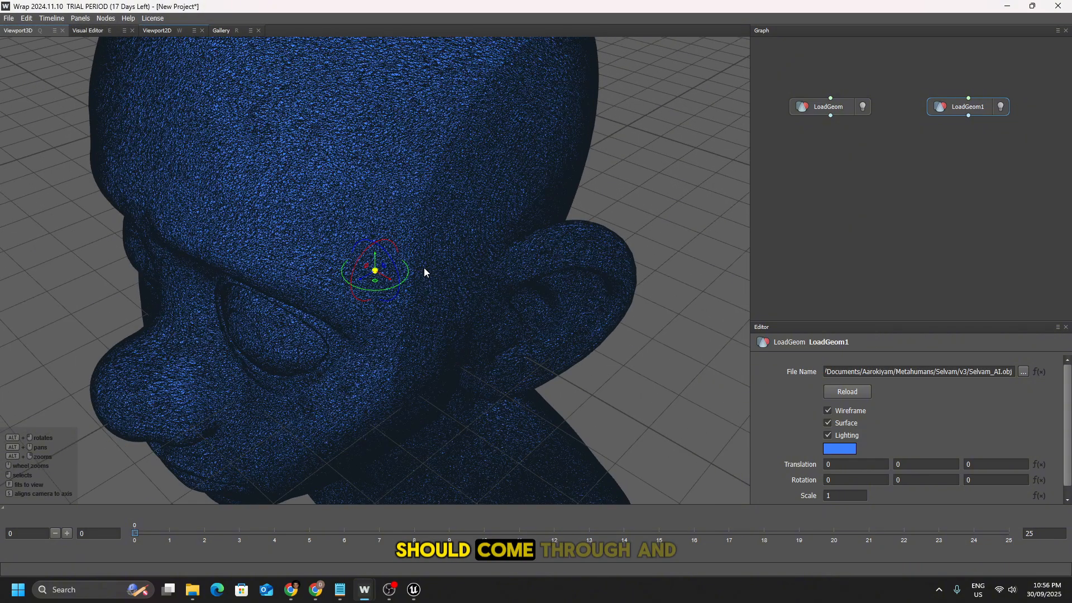
scroll(594, 338, down, 10)
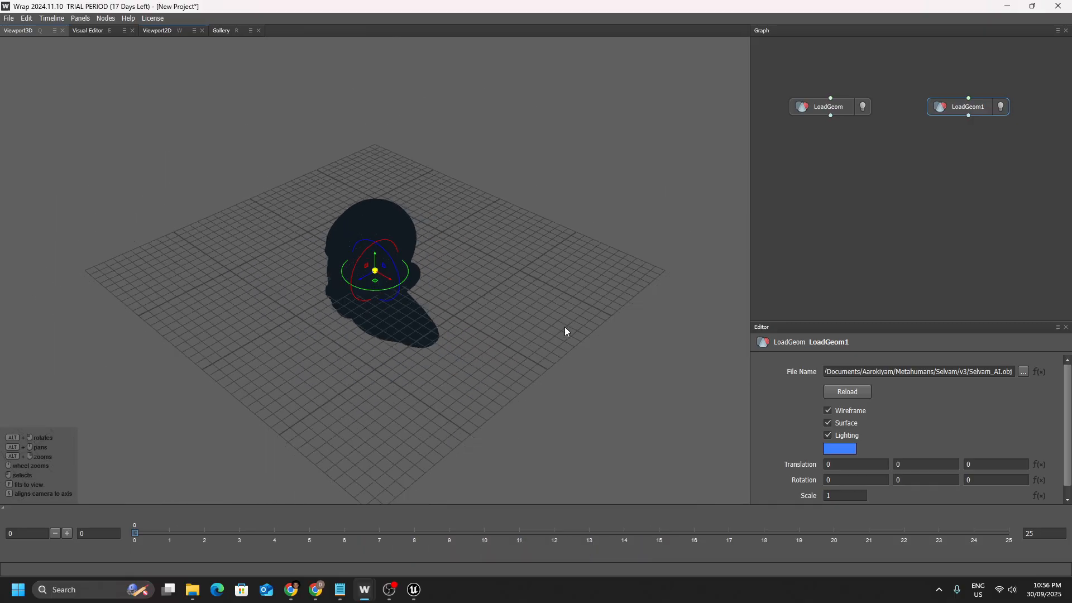
scroll(531, 315, down, 6)
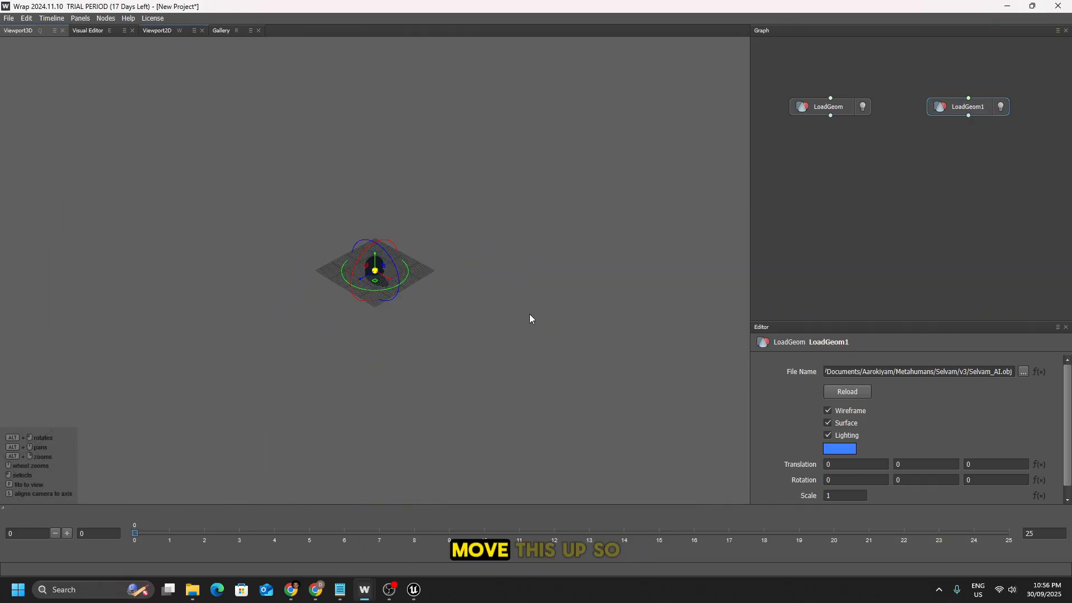
- Move the Selvam_AI head to about 153 in Y and 2.1 in Z and set its scale to 2.1, overlapping the MetaHuman head
drag(374, 257, 384, 53)
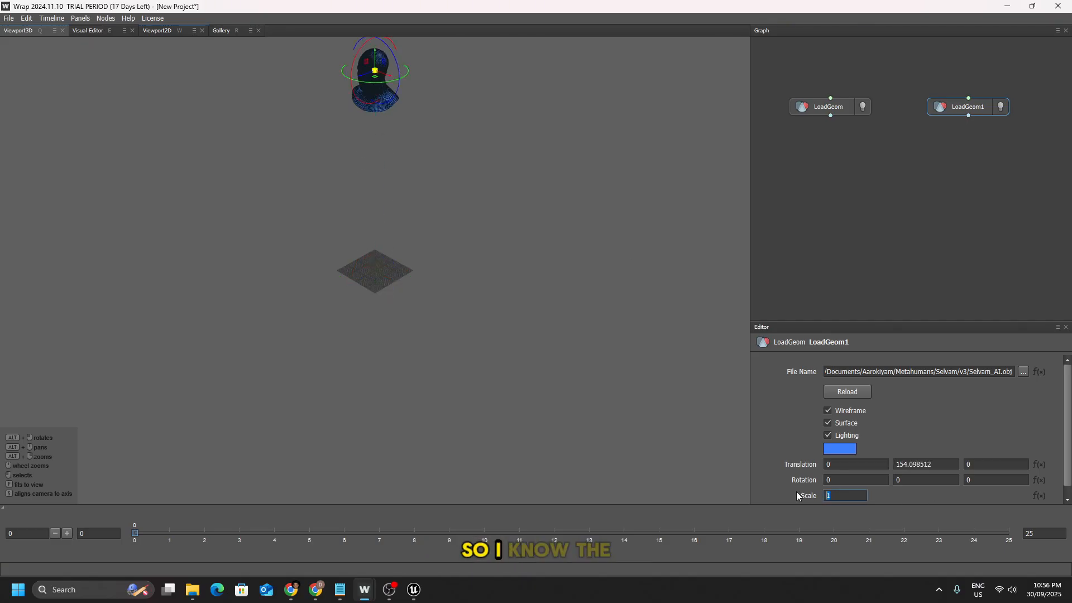
text(2.1)
key(Return)
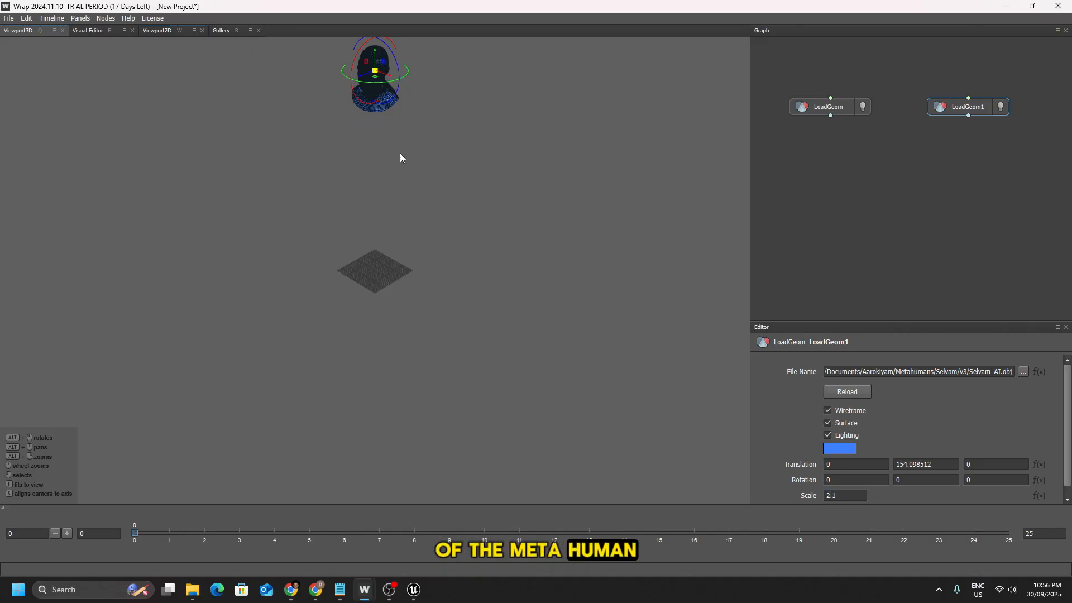
scroll(407, 151, down, 1)
scroll(397, 132, up, 1)
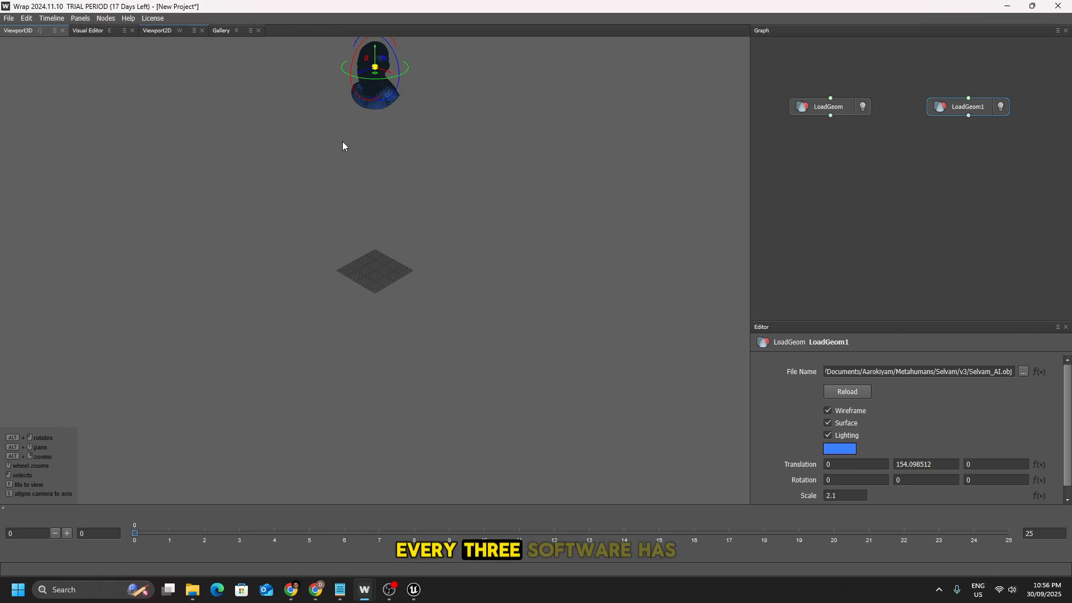
alt+middle_drag(343, 116, 360, 266)
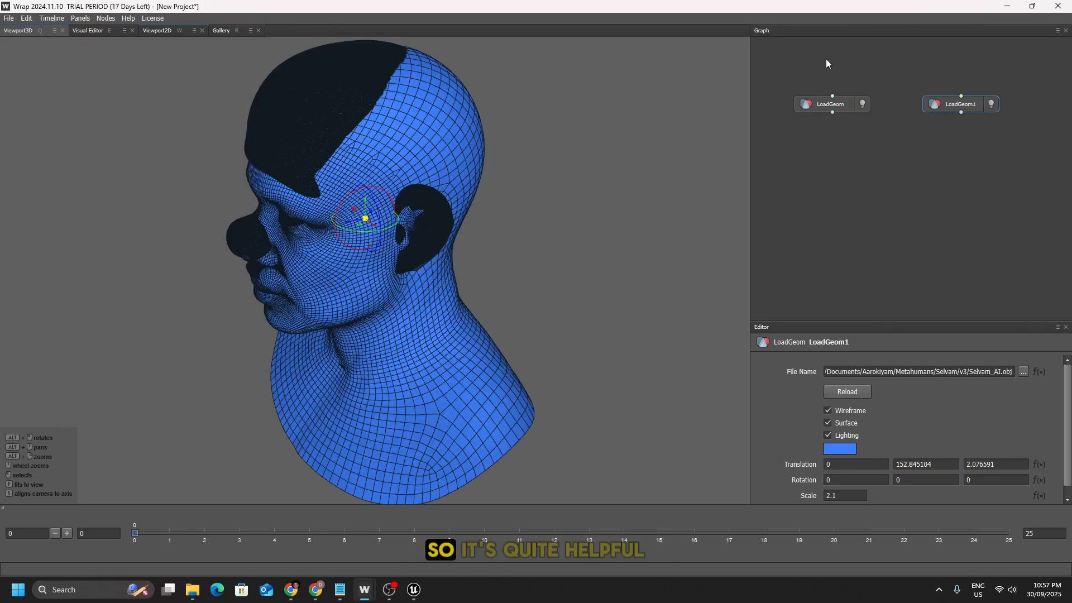
- Add two LoadImage nodes above the geometry nodes and connect each one to the LoadGeom node beneath it
right_click(827, 63)
mouse_move(852, 84)
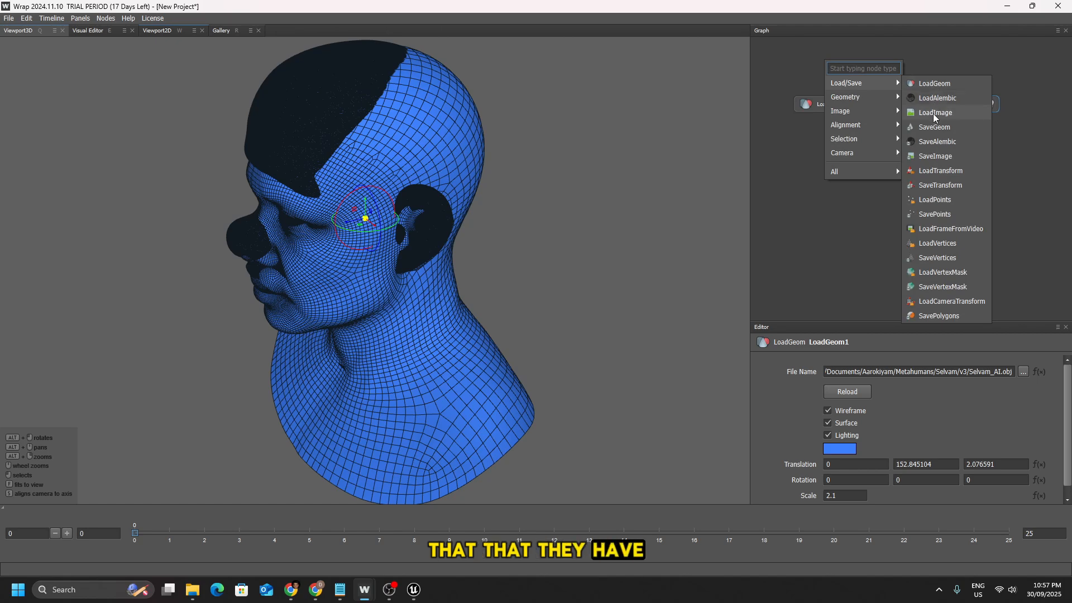
click(935, 112)
right_click(974, 49)
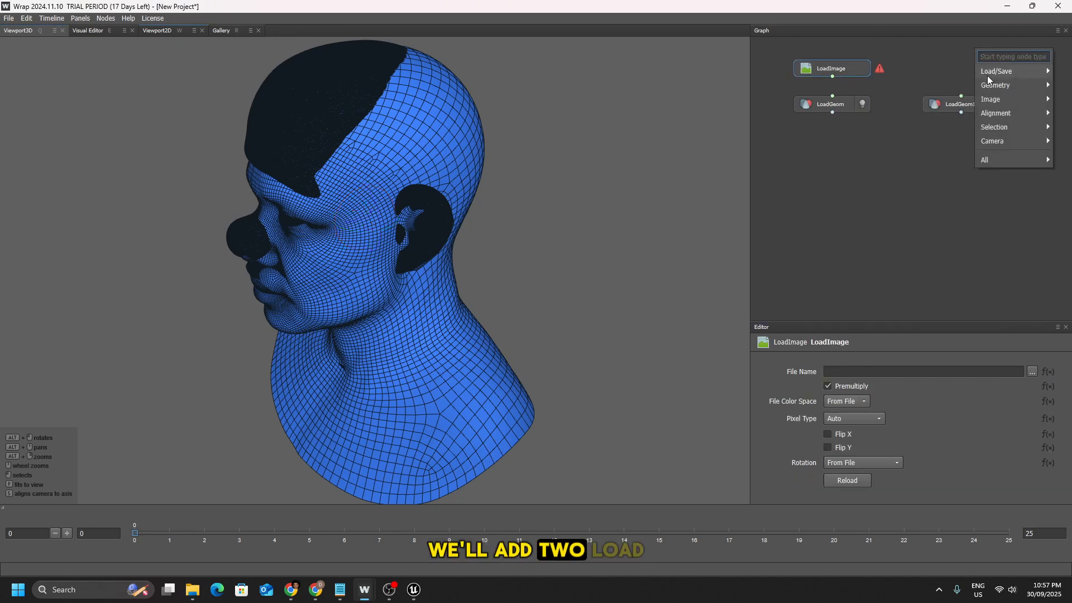
mouse_move(987, 79)
click(943, 73)
drag(963, 56, 946, 67)
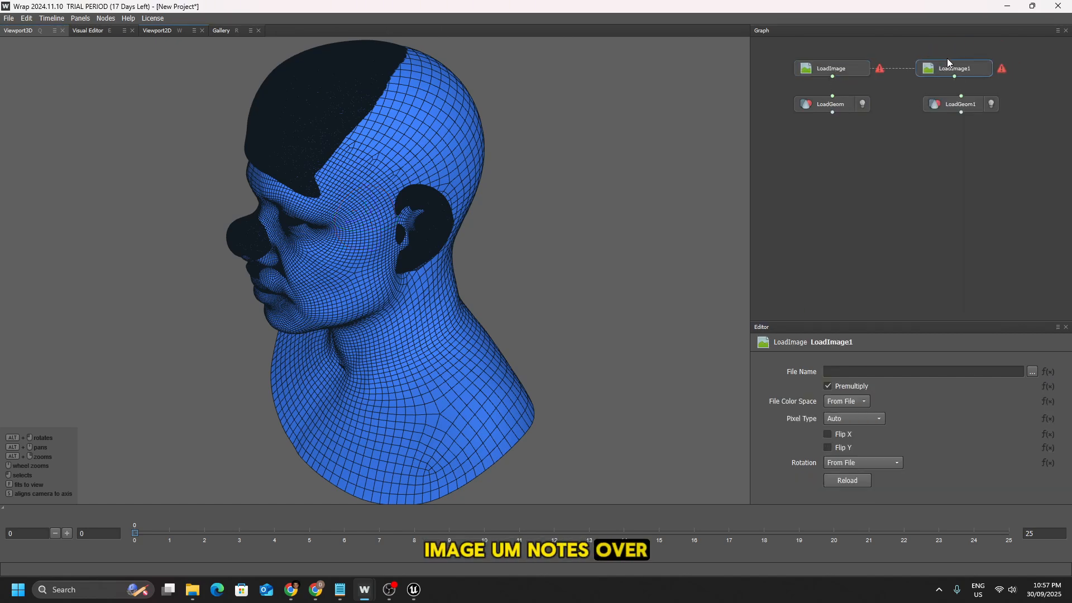
drag(832, 75, 833, 96)
drag(955, 76, 976, 73)
- Load T_Head_BC from the Metahumans folder into the first LoadImage node to texture the MetaHuman head
click(834, 70)
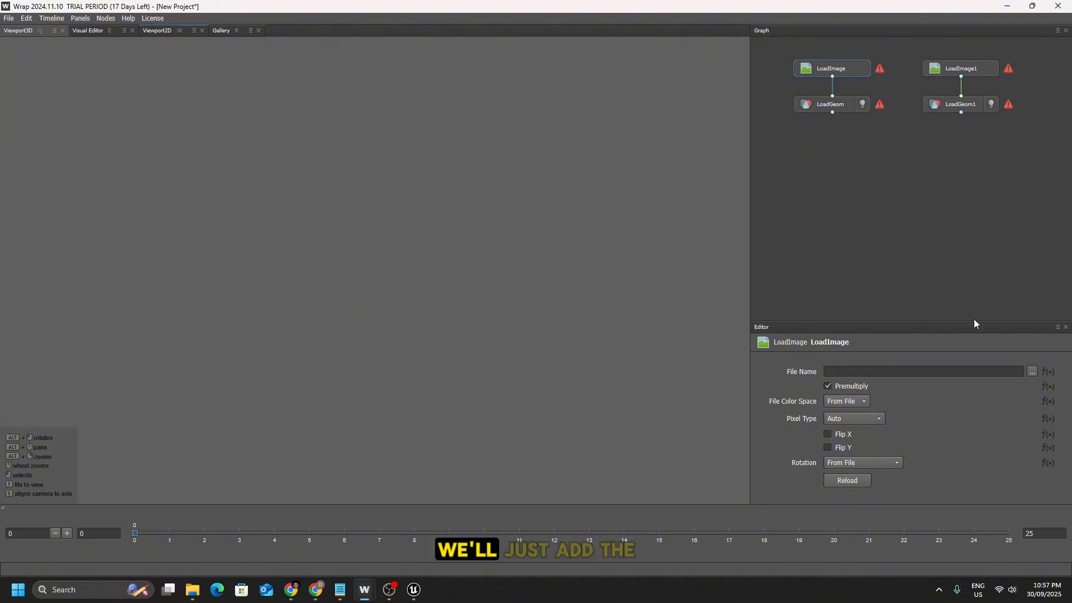
click(1031, 372)
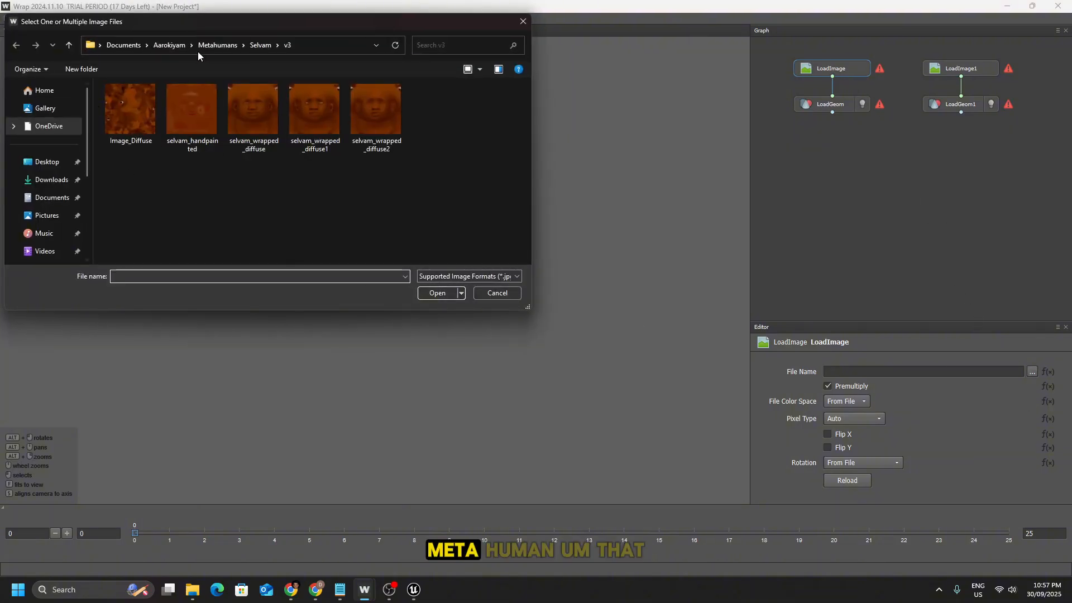
click(221, 46)
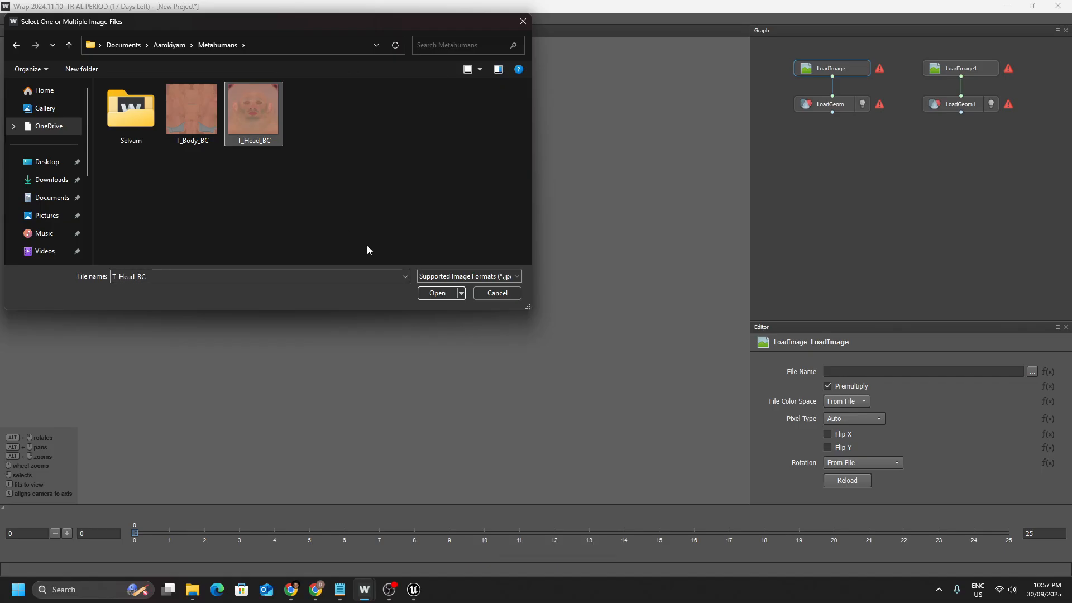
click(432, 293)
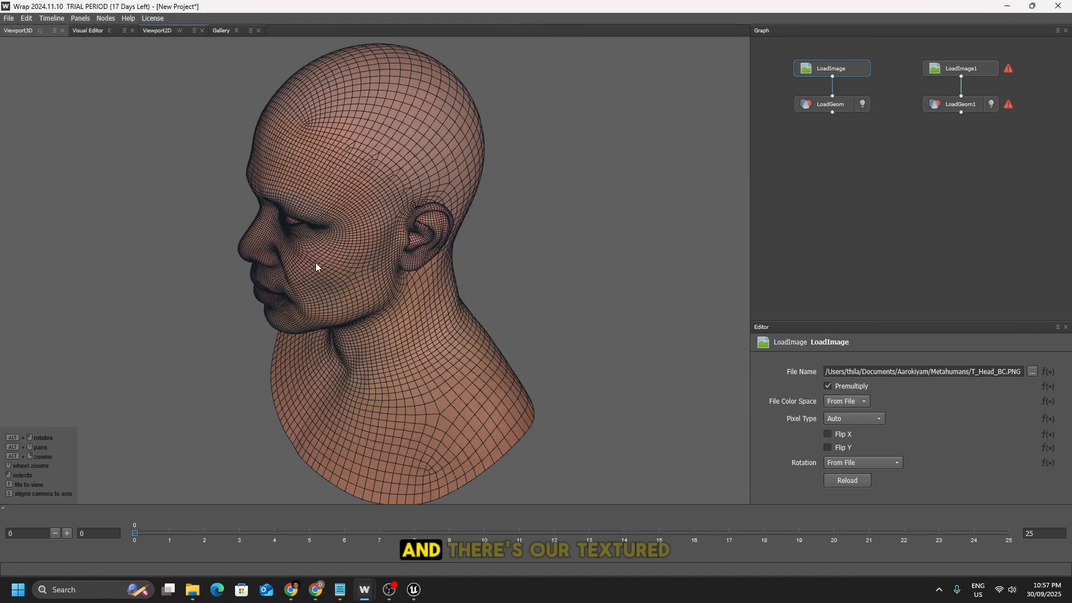
scroll(429, 222, down, 2)
scroll(429, 222, up, 5)
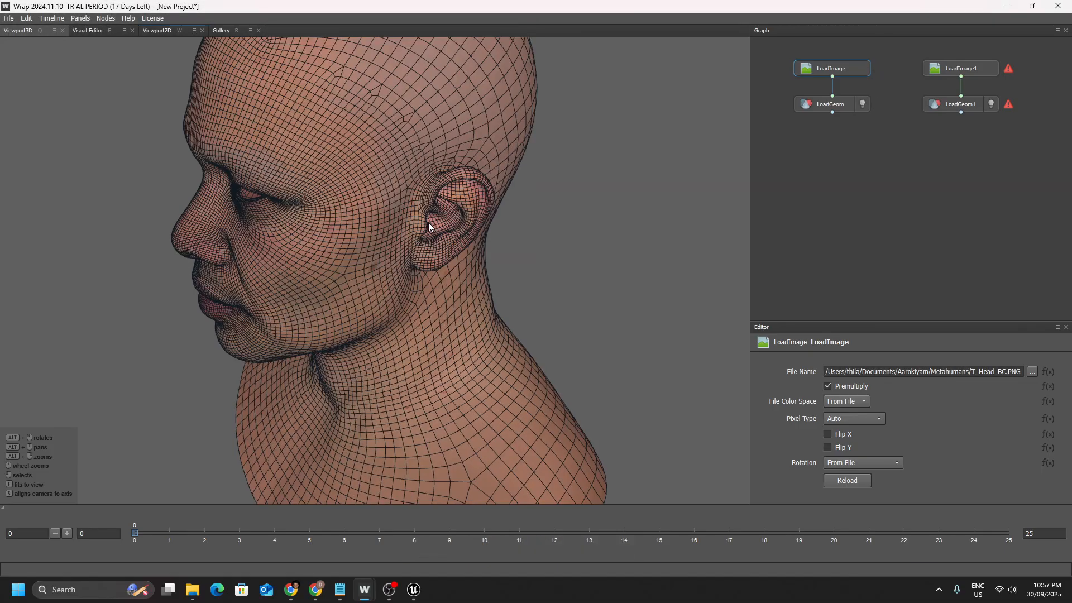
scroll(306, 212, down, 3)
scroll(307, 212, up, 3)
scroll(306, 212, down, 3)
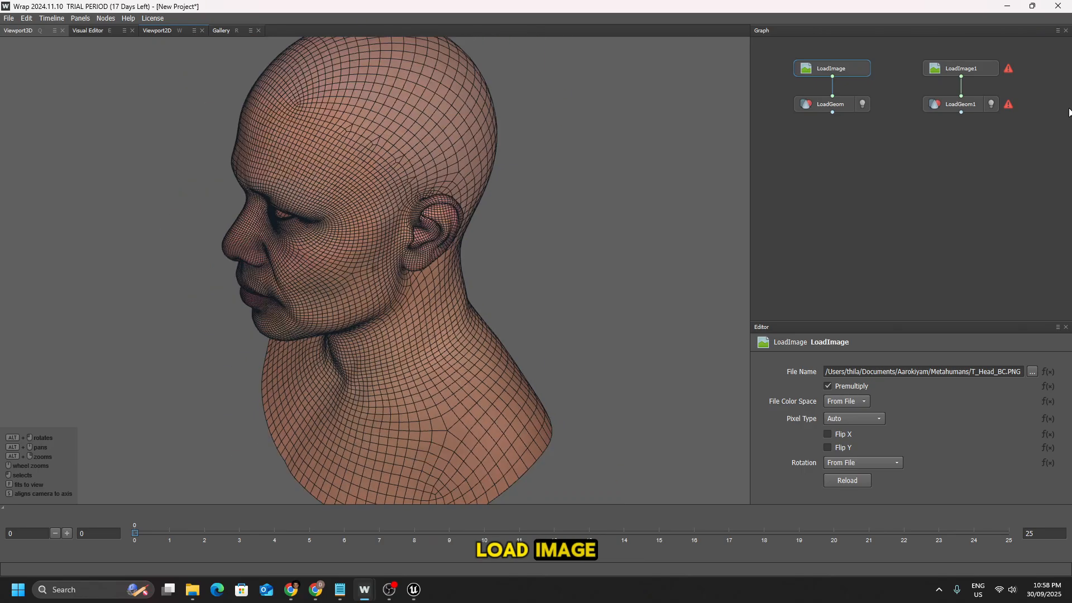
- Load Image_Diffuse.png from the Selvam v3 folder into the LoadImage1 node
click(970, 69)
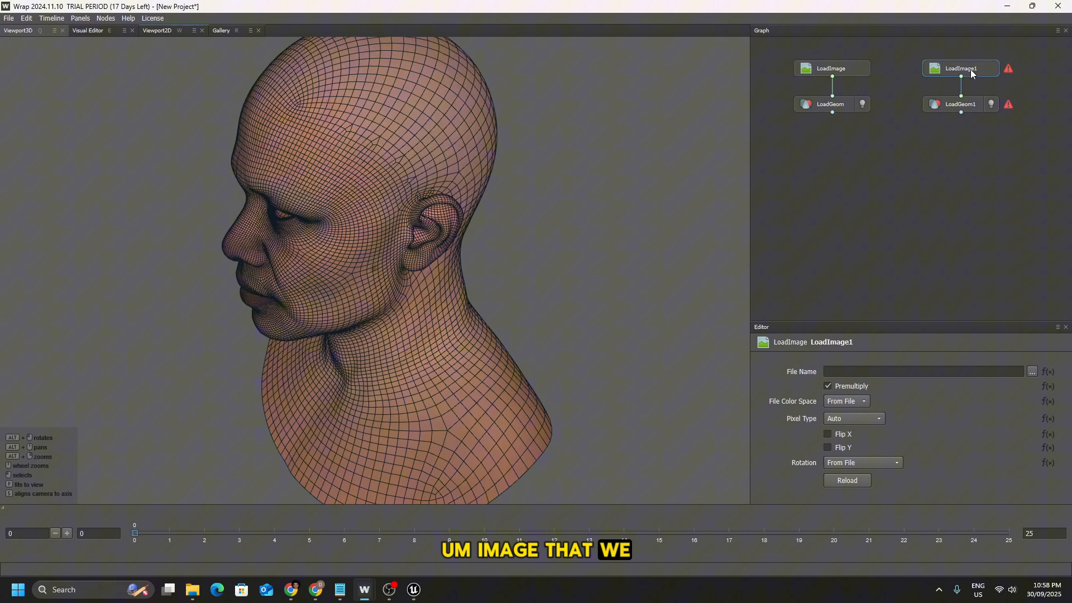
click(1035, 369)
double_click(139, 115)
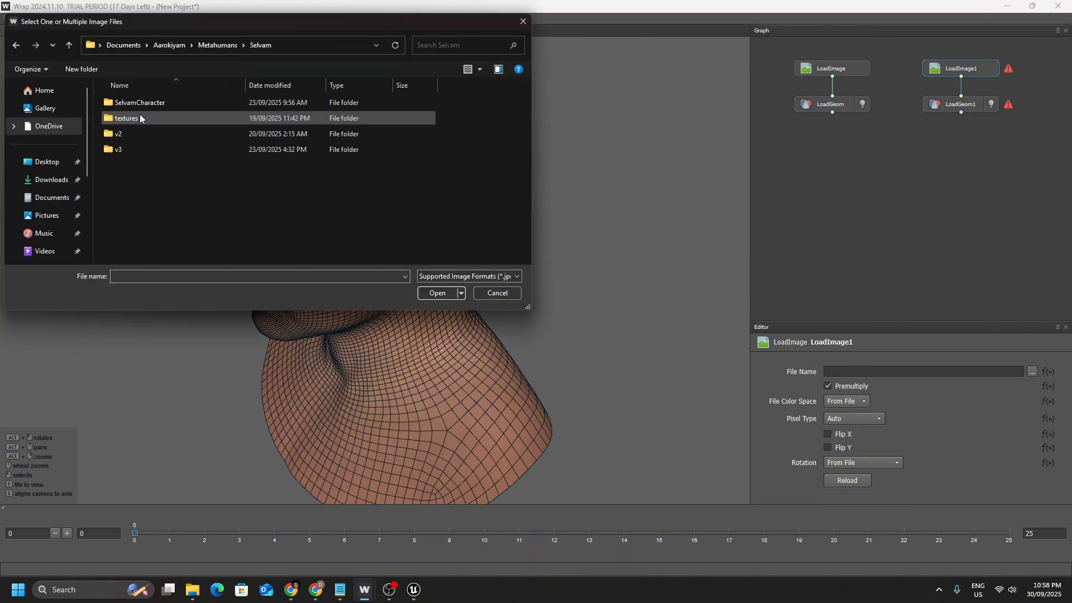
double_click(116, 150)
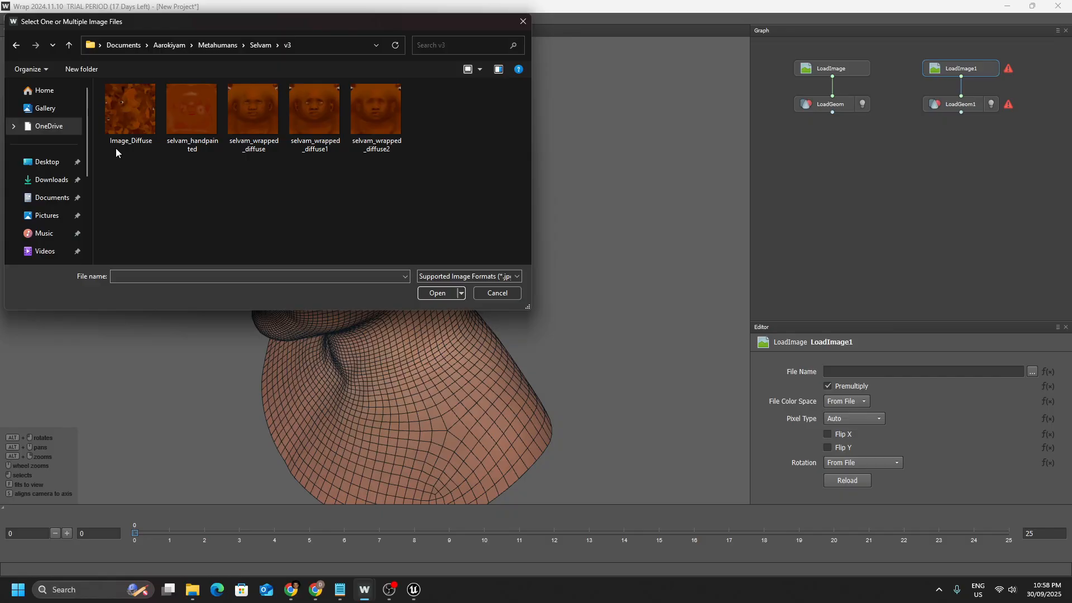
click(140, 102)
click(445, 295)
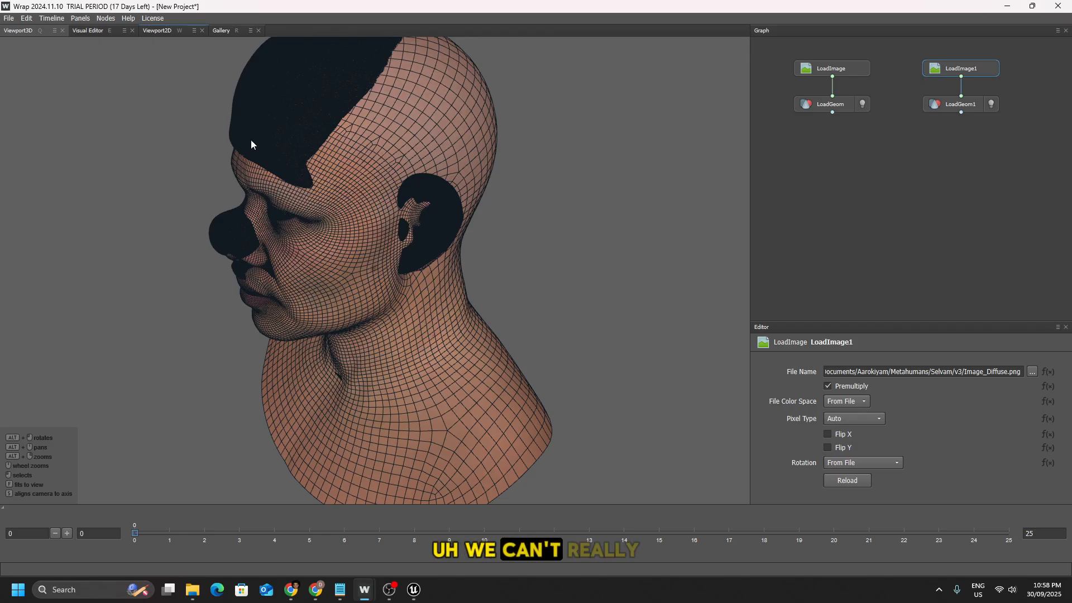
scroll(307, 126, down, 2)
scroll(280, 106, up, 6)
scroll(258, 98, down, 3)
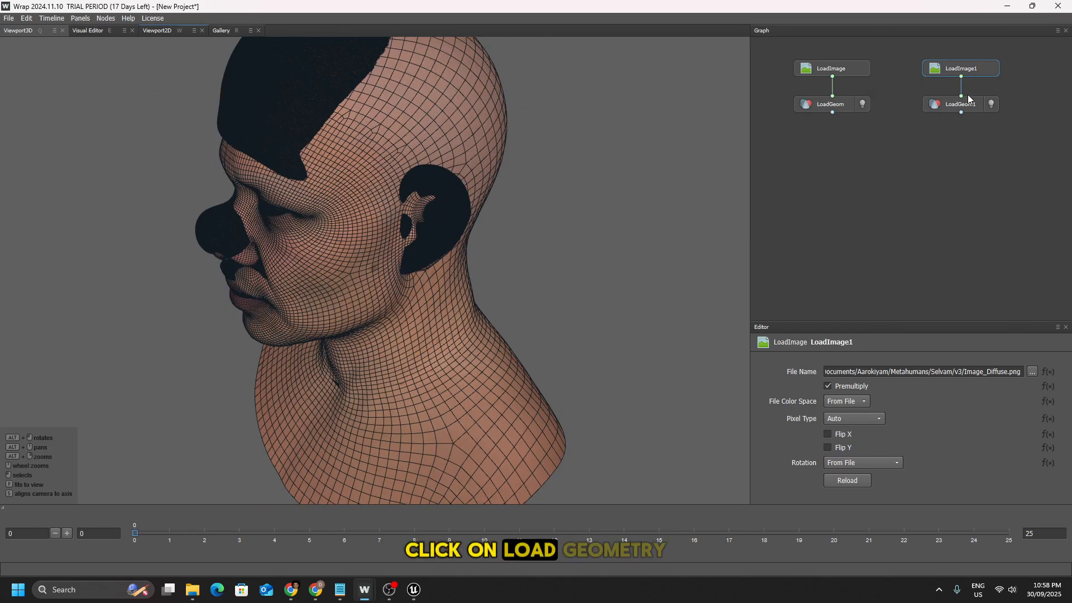
- Turn off the wireframe of LoadGeom1 and align its head with the MetaHuman head at about X 0.5 and Z 1.2
click(954, 105)
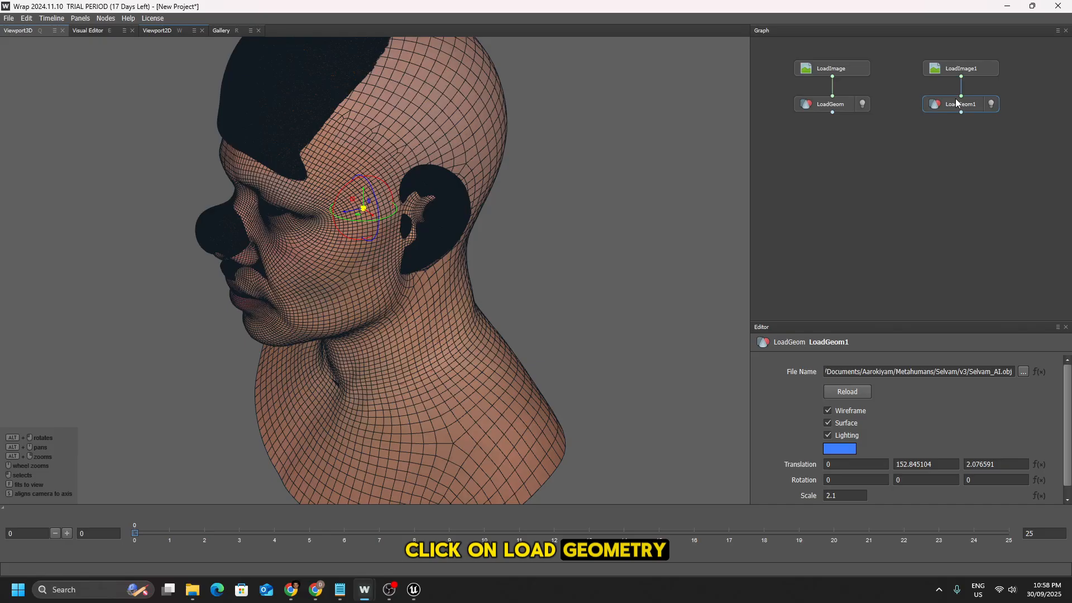
click(827, 411)
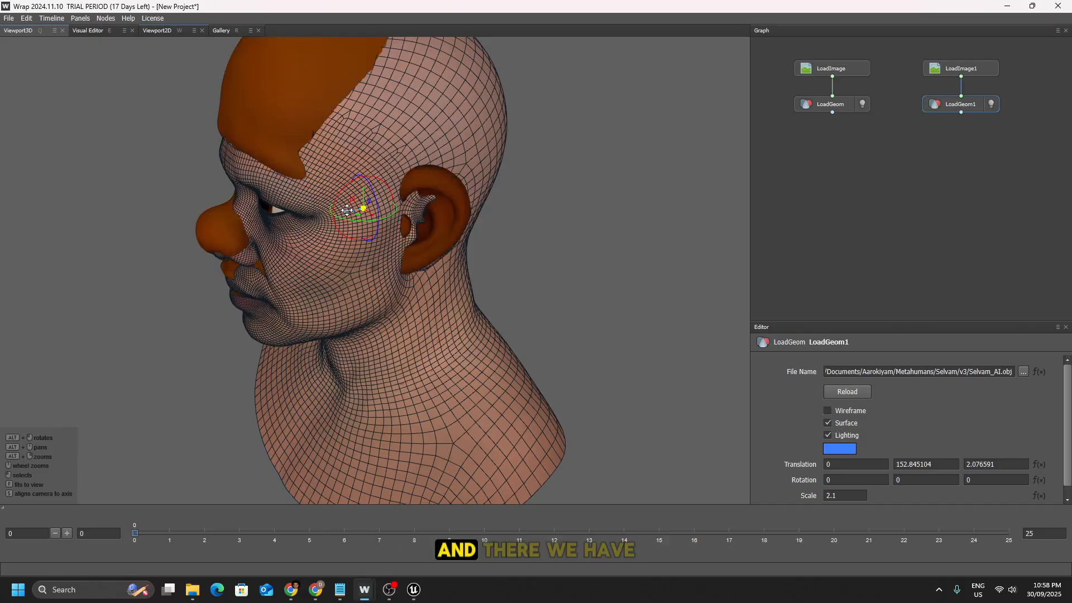
drag(346, 211, 343, 212)
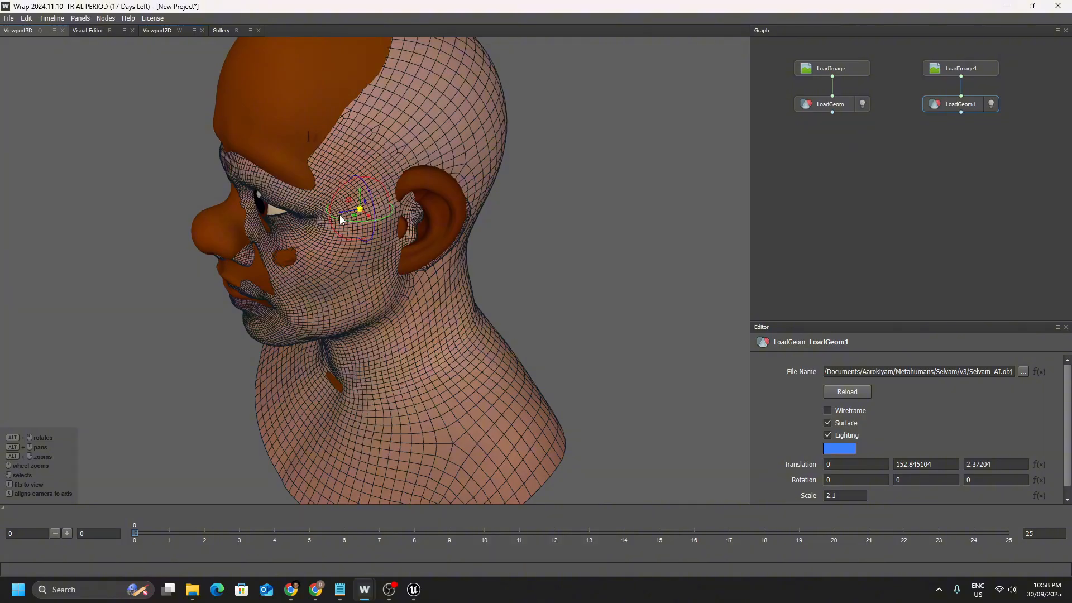
alt+drag(256, 288, 315, 285)
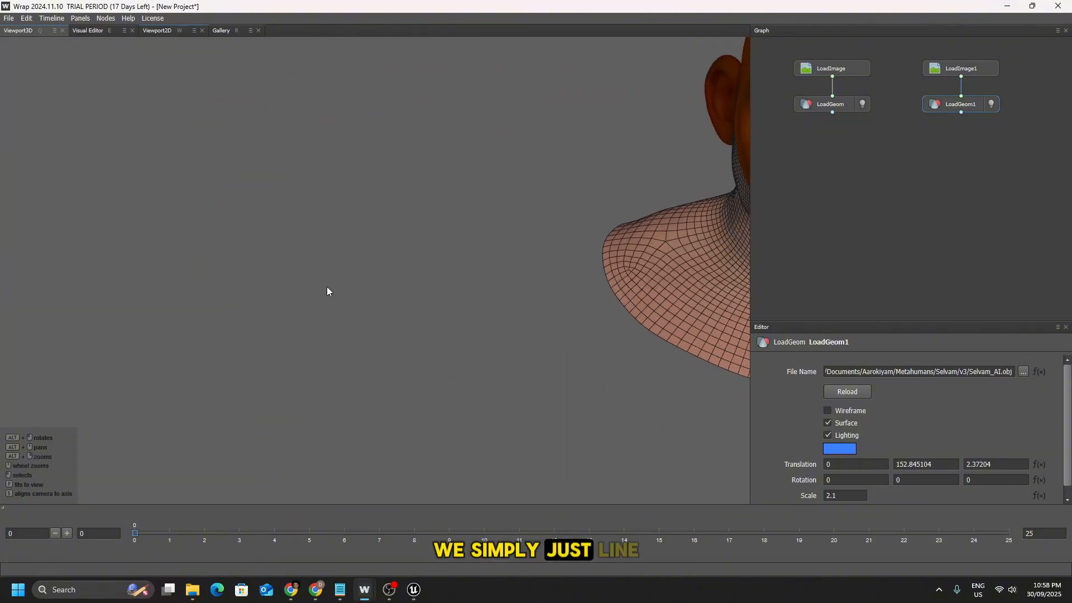
alt+drag(393, 299, 479, 223)
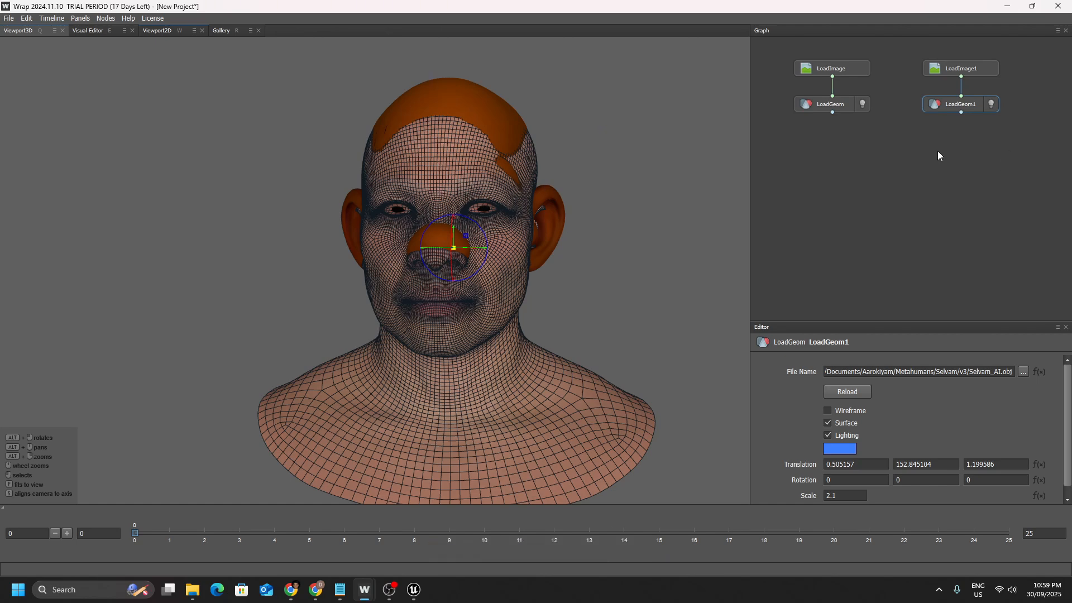
- Add a FastWrapping node with LoadGeom as its first input and LoadGeom1 as its second, and compute the wrap
right_click(883, 159)
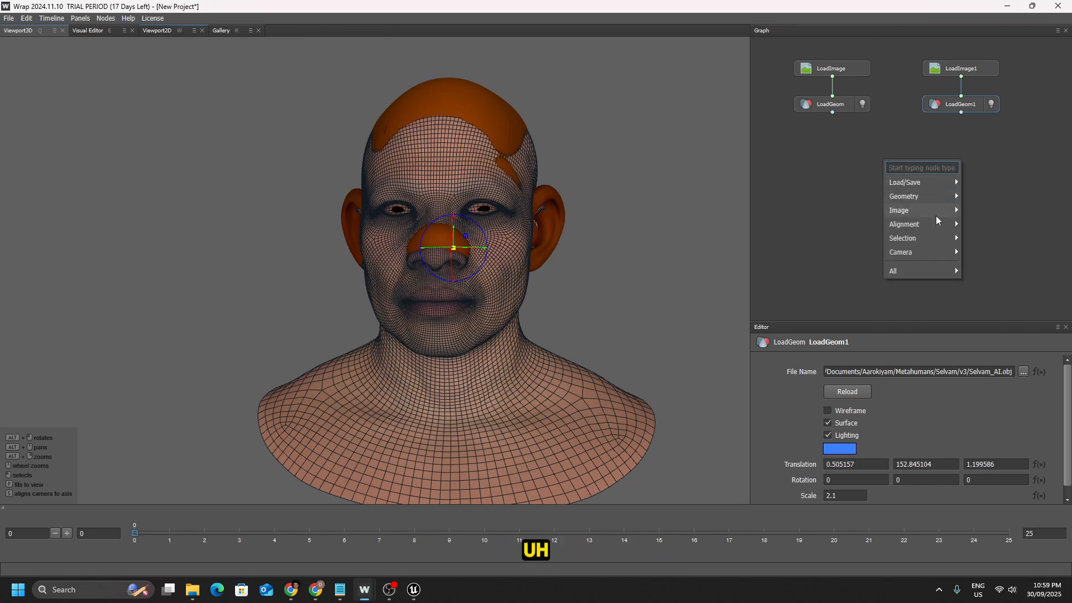
mouse_move(904, 226)
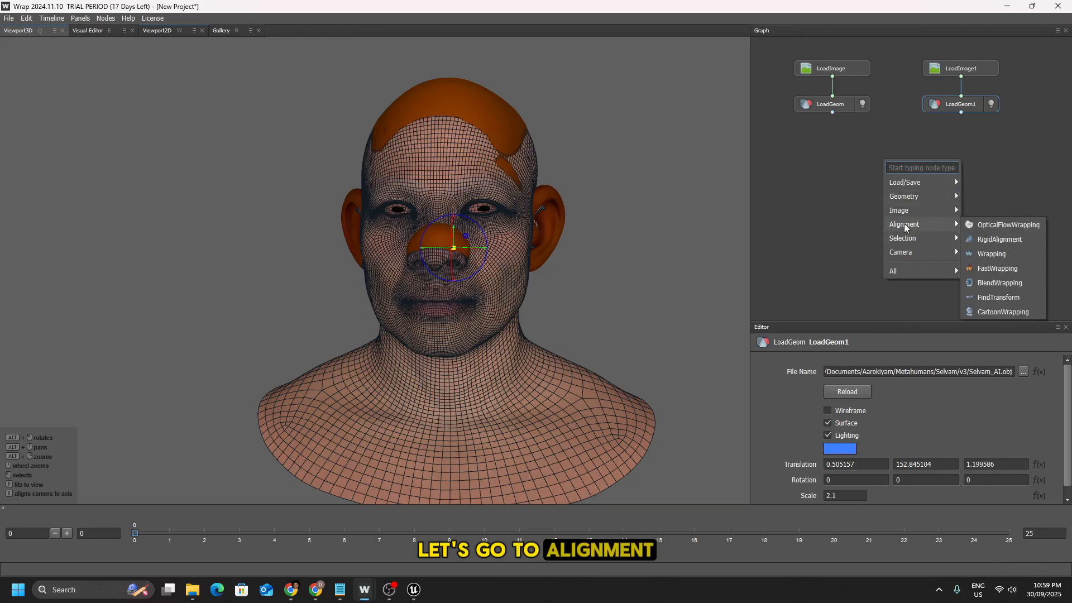
click(997, 268)
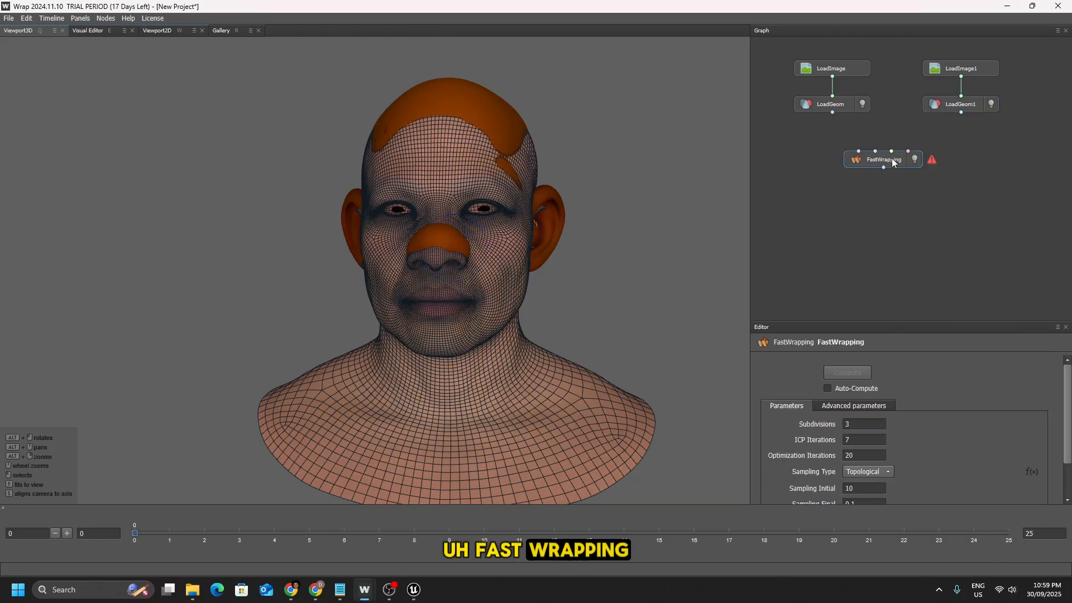
drag(832, 111, 878, 177)
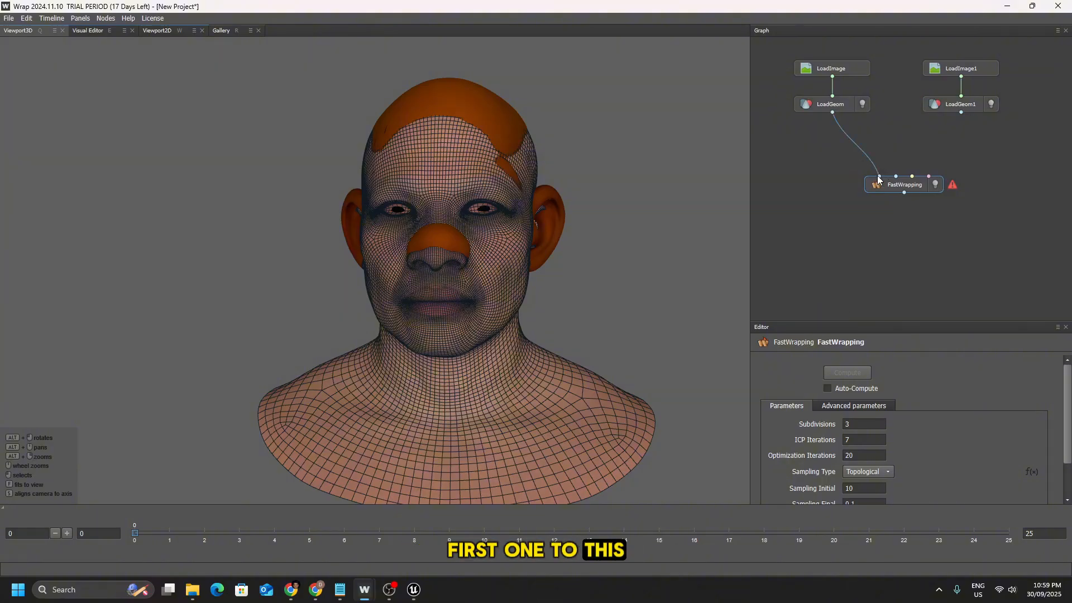
drag(961, 112, 896, 177)
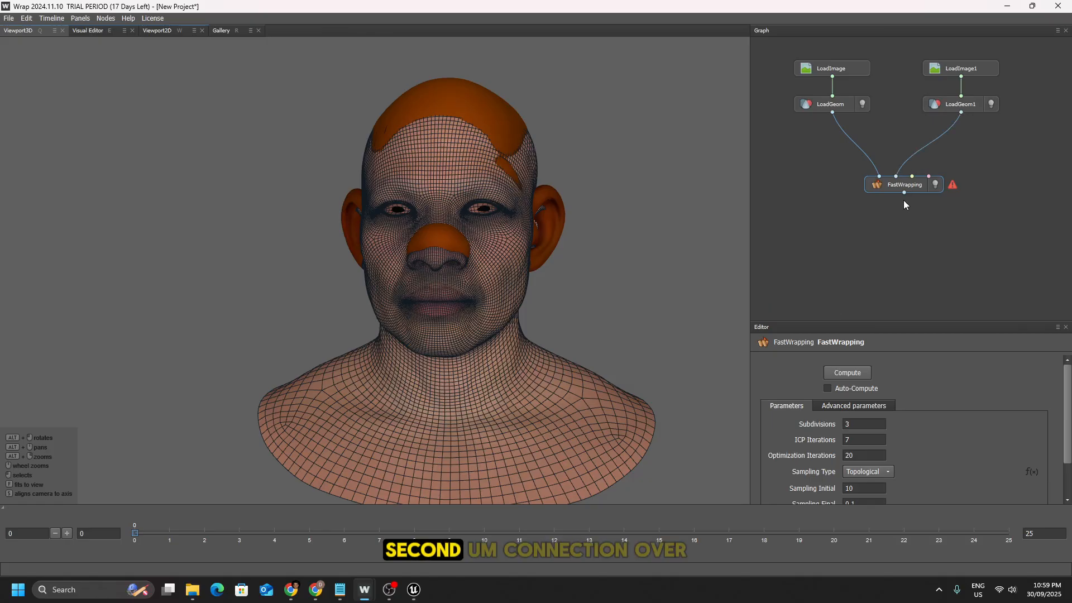
click(852, 369)
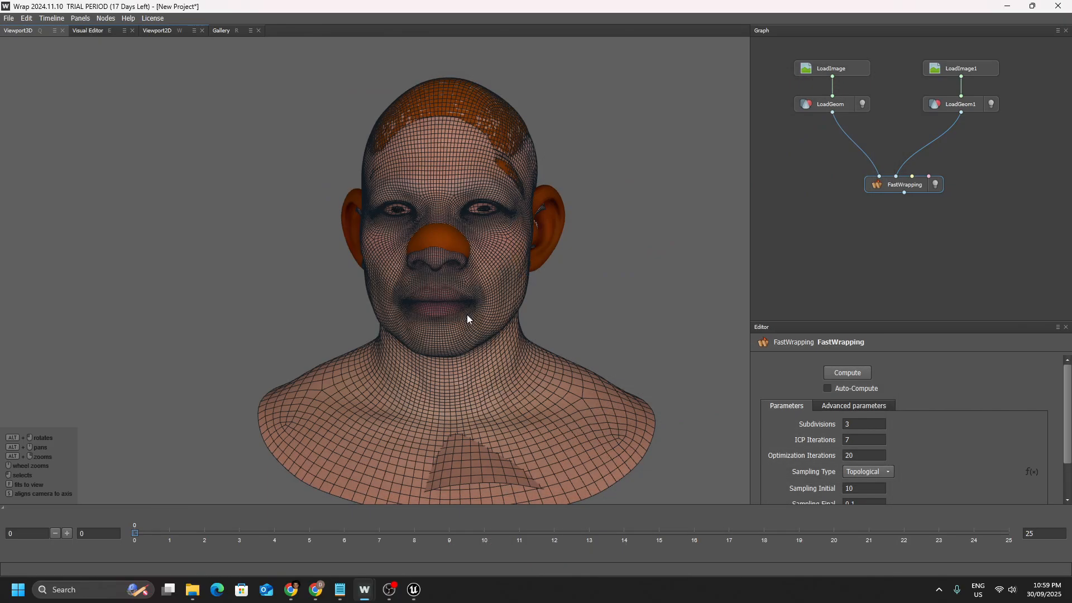
- Add a Brush node below FastWrapping and connect the FastWrapping output to its first input
right_click(895, 216)
mouse_move(916, 247)
click(986, 255)
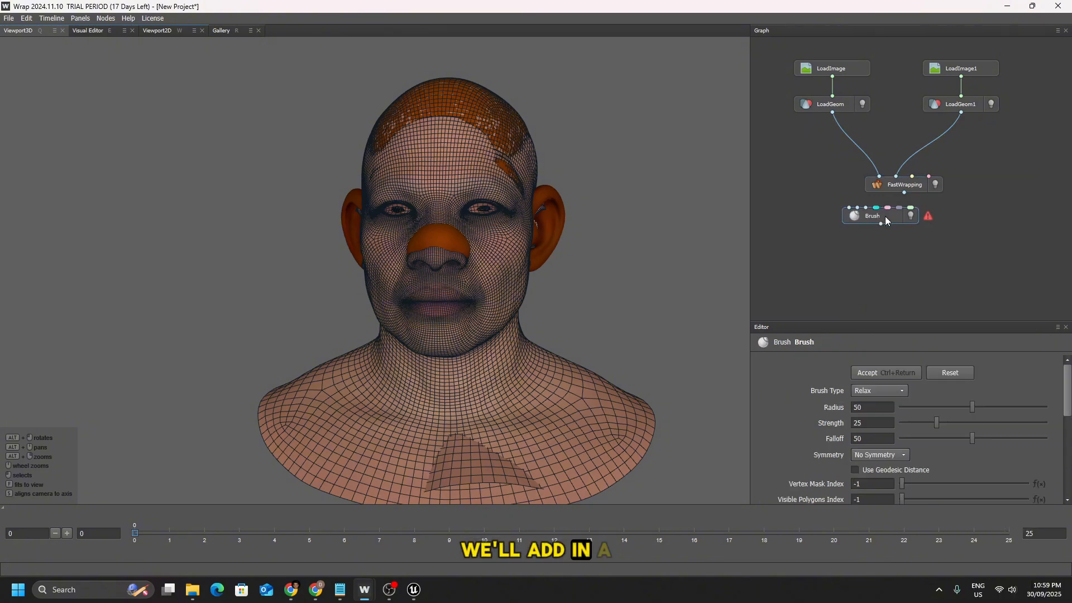
drag(886, 216, 926, 248)
drag(904, 192, 887, 235)
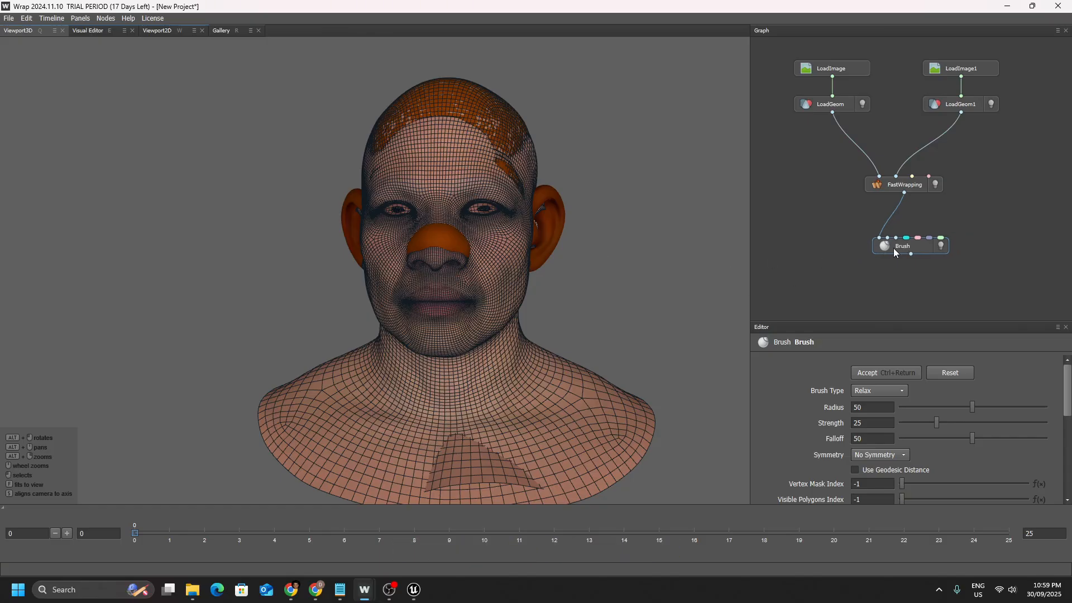
- Open the Brush node's mesh in the Visual Editor and examine the wrapped face up close, especially the eyes, nose and mouth
click(100, 30)
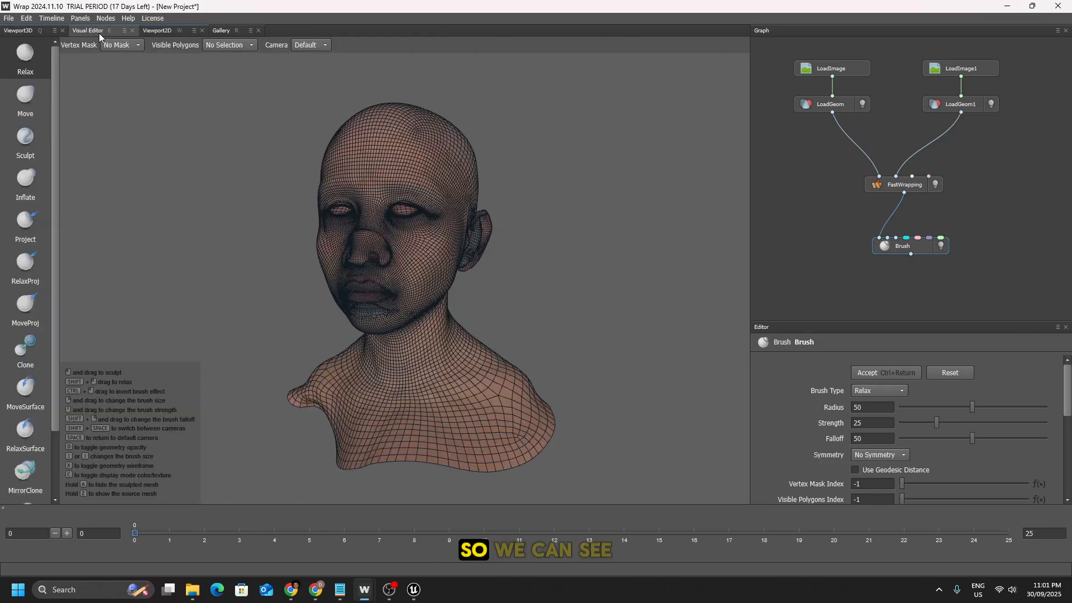
scroll(450, 251, up, 2)
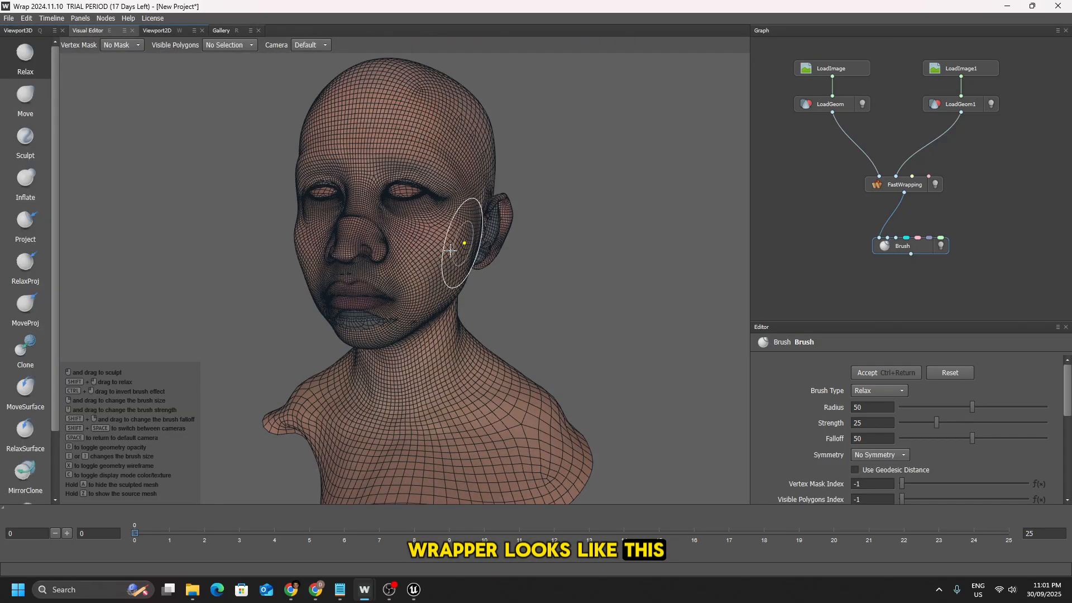
scroll(451, 250, up, 2)
scroll(430, 285, up, 2)
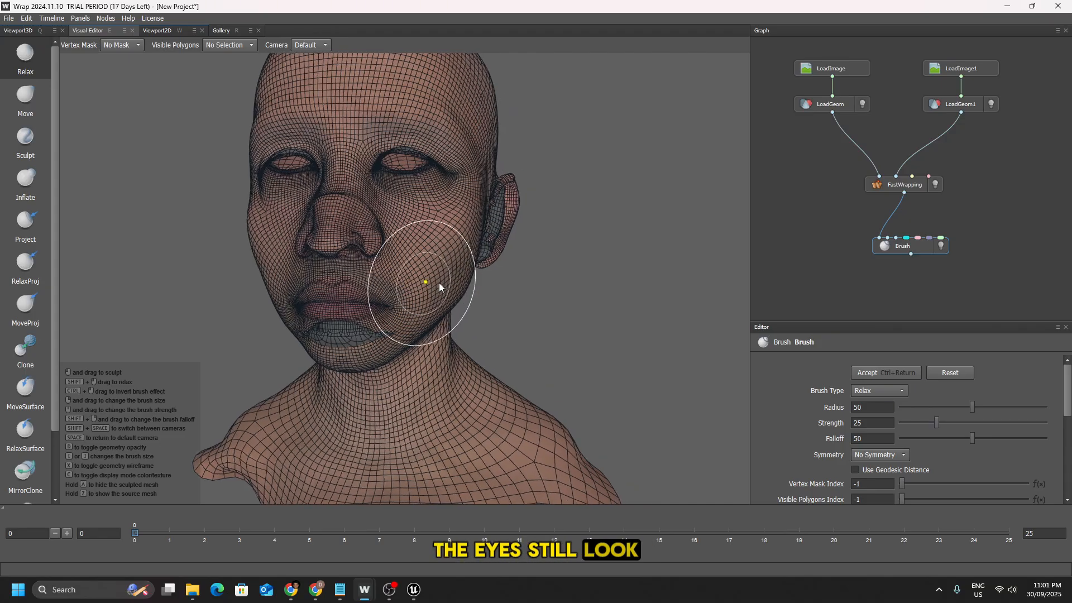
mouse_move(439, 283)
alt+mouse_down()
mouse_move(591, 304)
mouse_move(423, 291)
alt+mouse_up()
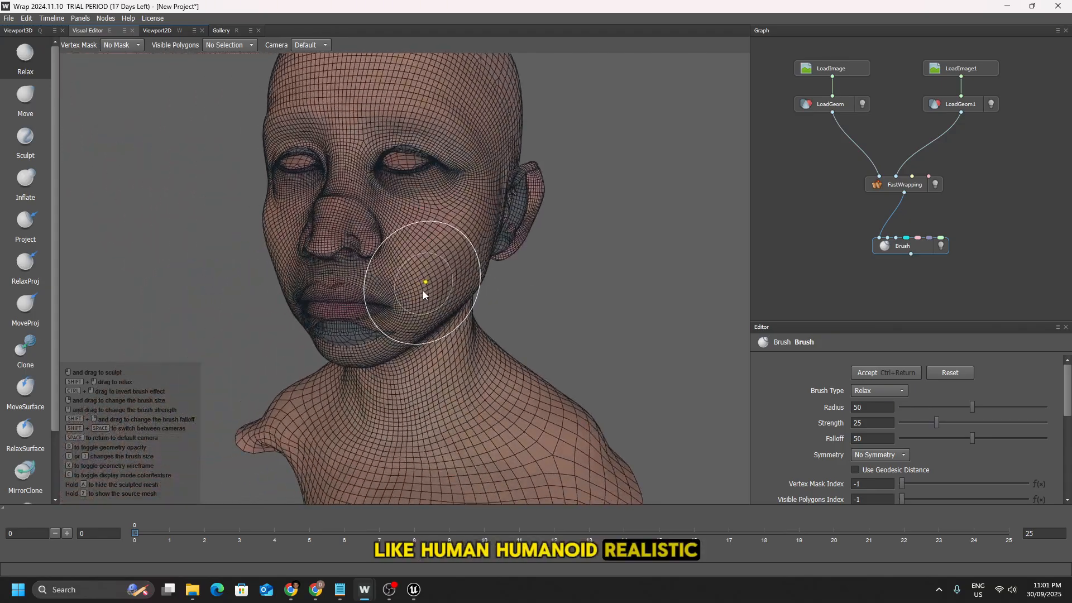
- Add a SelectPointsWithSplines node below LoadGeom and connect the LoadGeom output to its input
click(22, 31)
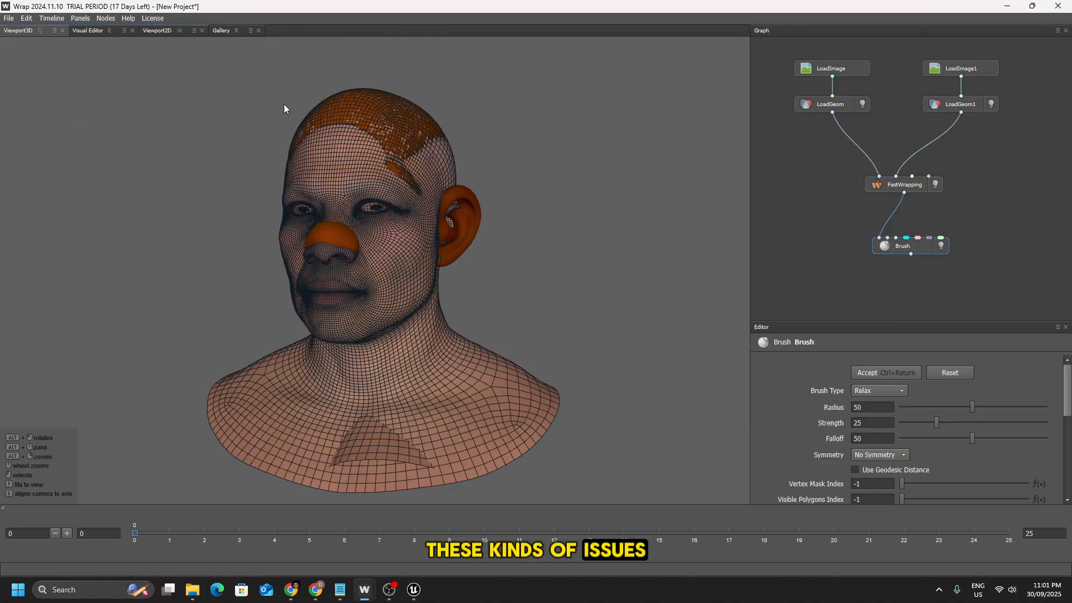
click(88, 31)
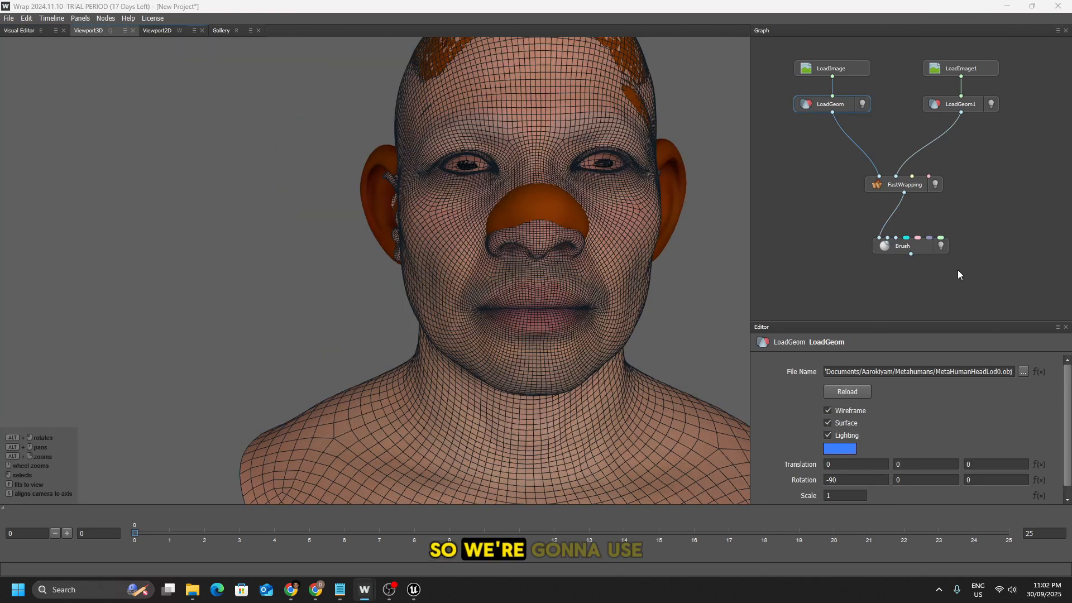
right_click(799, 145)
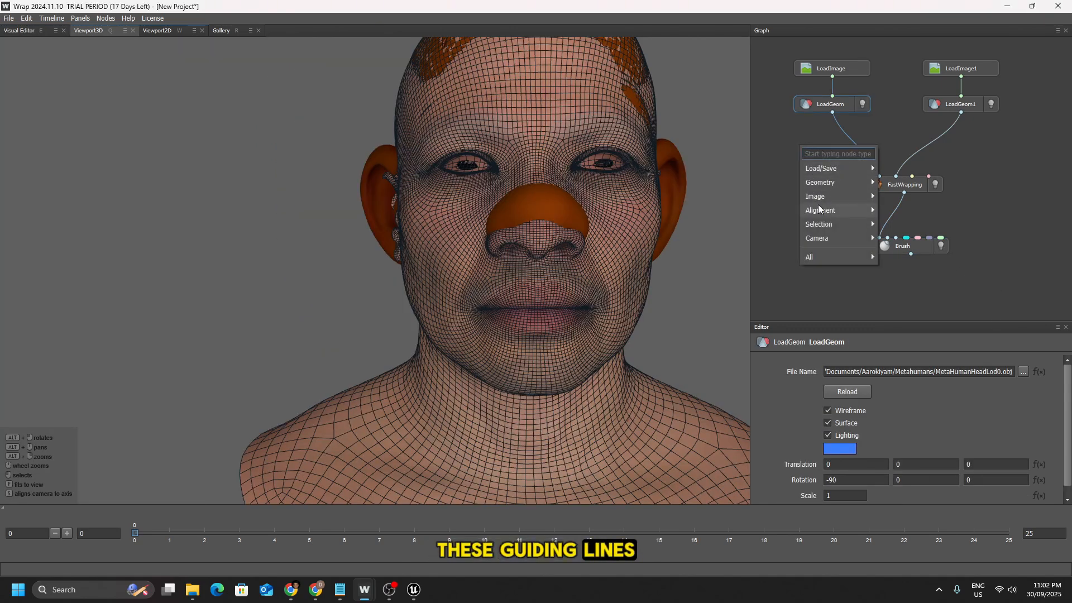
mouse_move(820, 211)
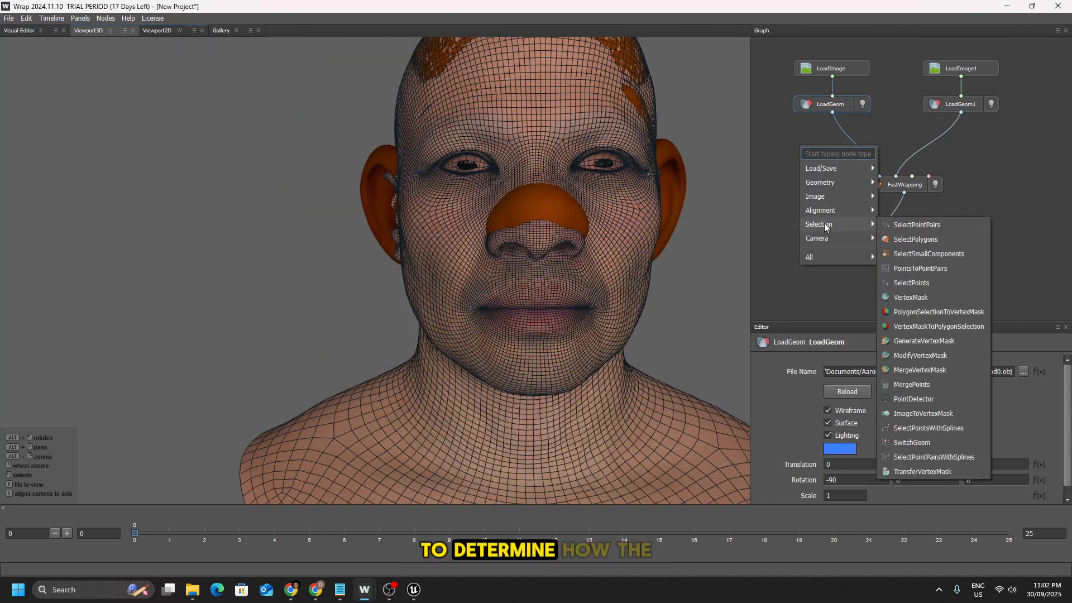
click(919, 428)
drag(792, 139, 806, 163)
drag(808, 154, 832, 113)
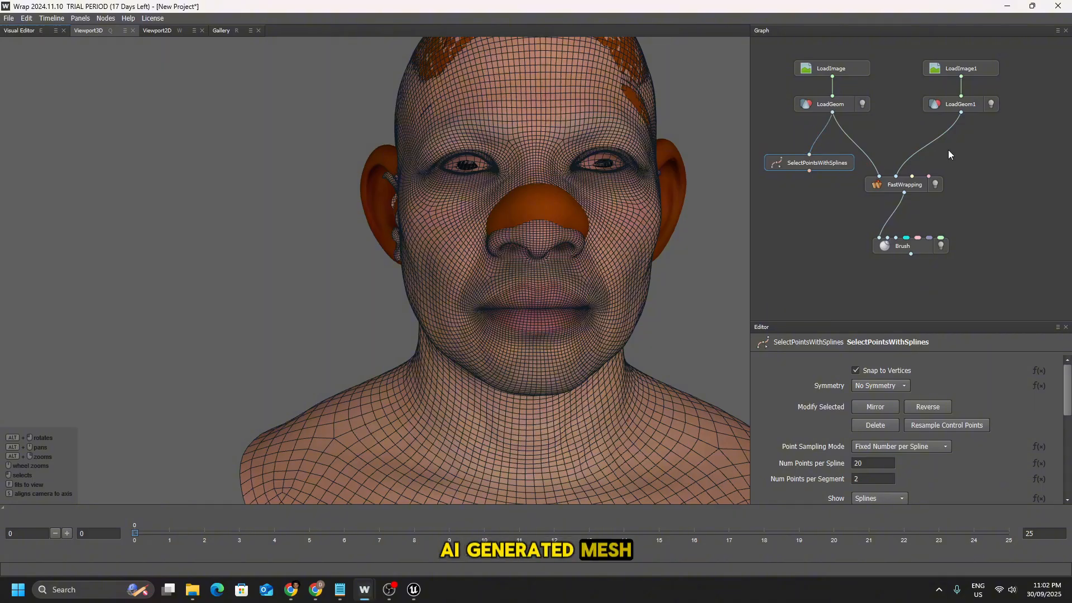
- Add a second SelectPointsWithSplines node below LoadGeom1 and connect the LoadGeom1 output to its input
right_click(1001, 152)
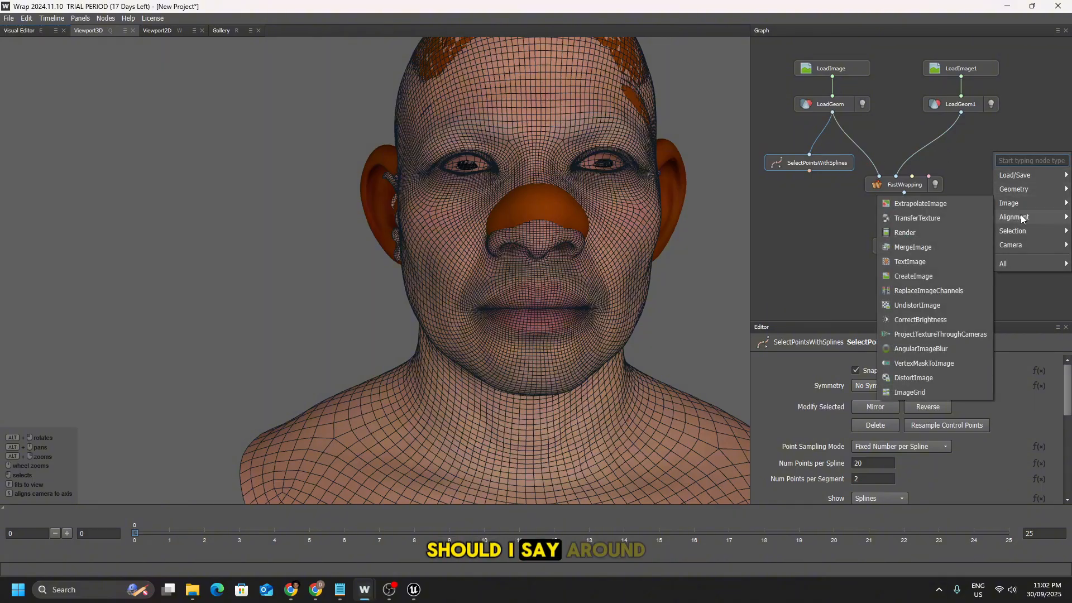
mouse_move(1014, 232)
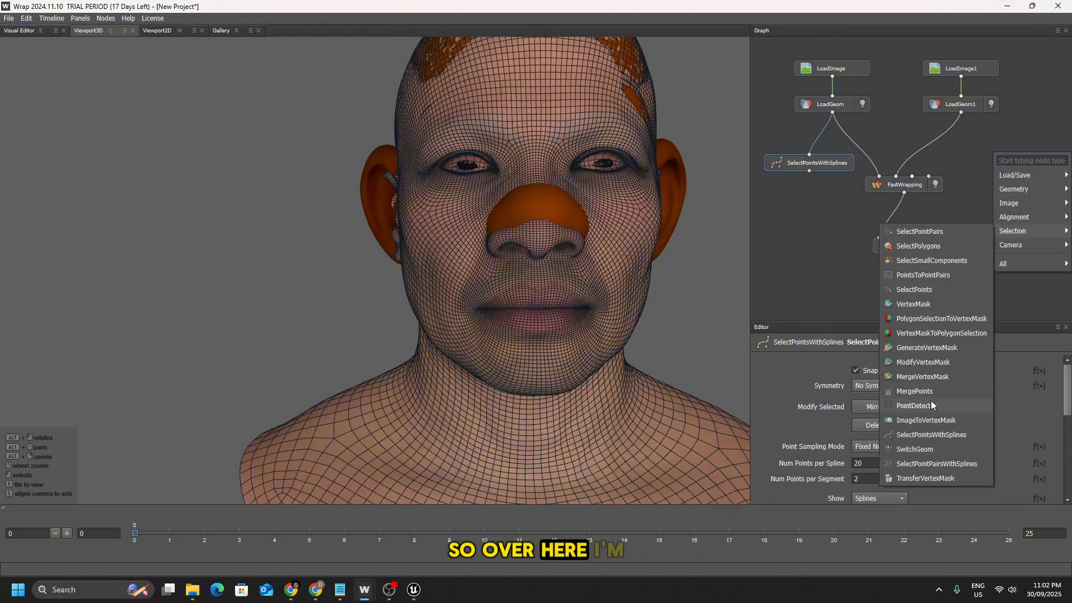
click(926, 438)
drag(983, 157, 967, 155)
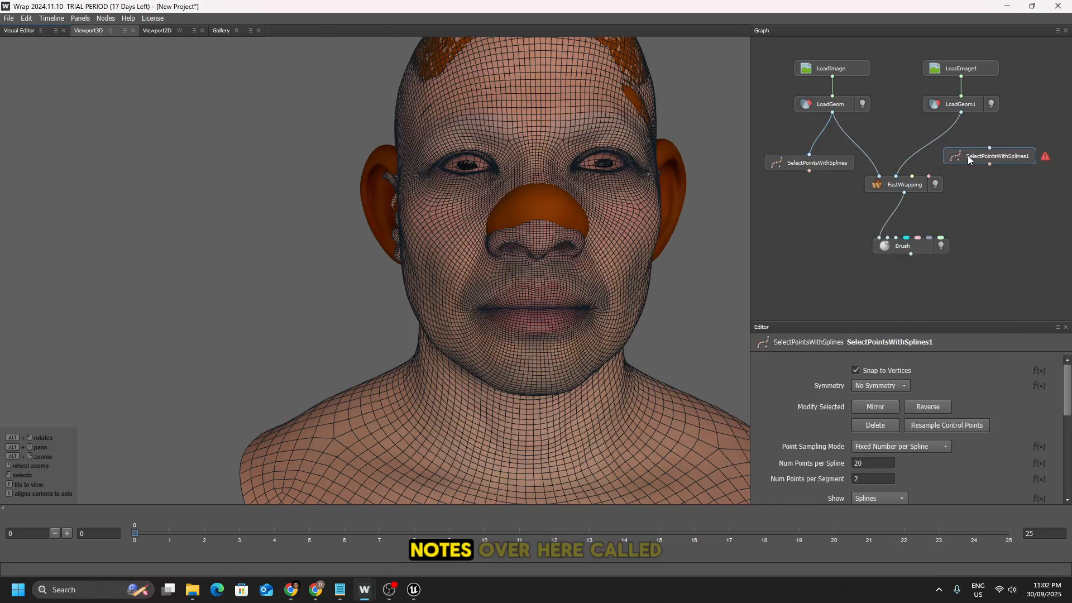
drag(961, 113, 981, 146)
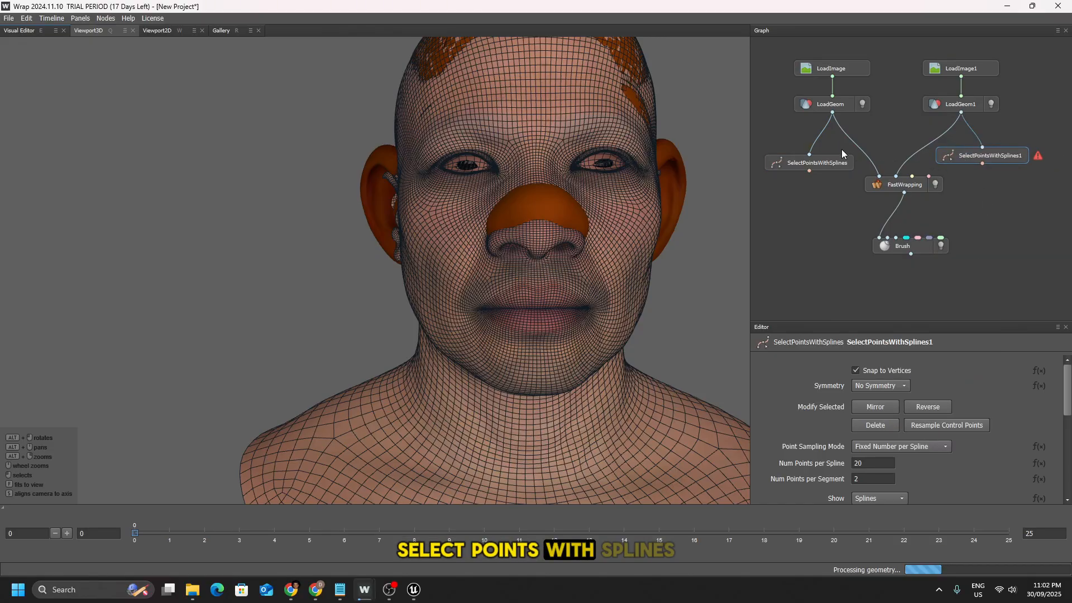
- On the MetaHuman head, draw a vertex-snapped spline along the upper eyelid of its right eye, from outer to inner corner
click(793, 168)
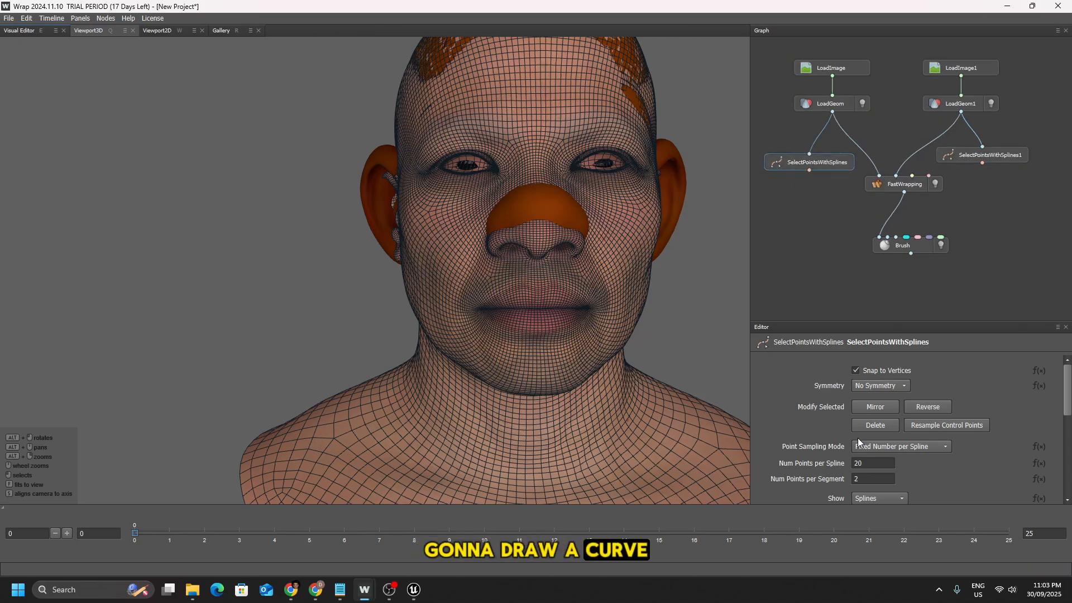
alt+drag(593, 285, 591, 286)
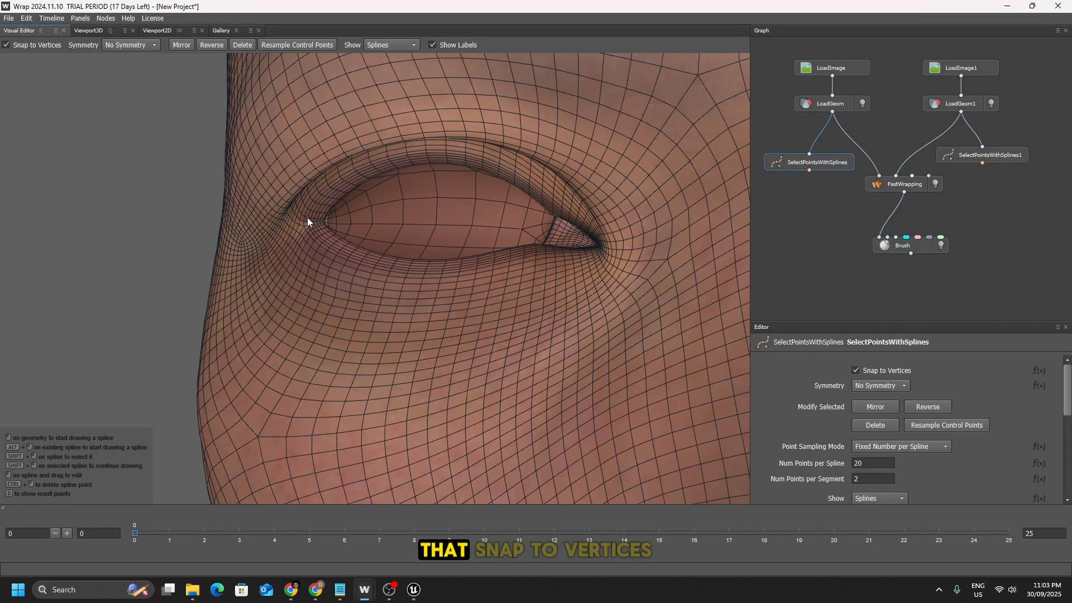
click(307, 218)
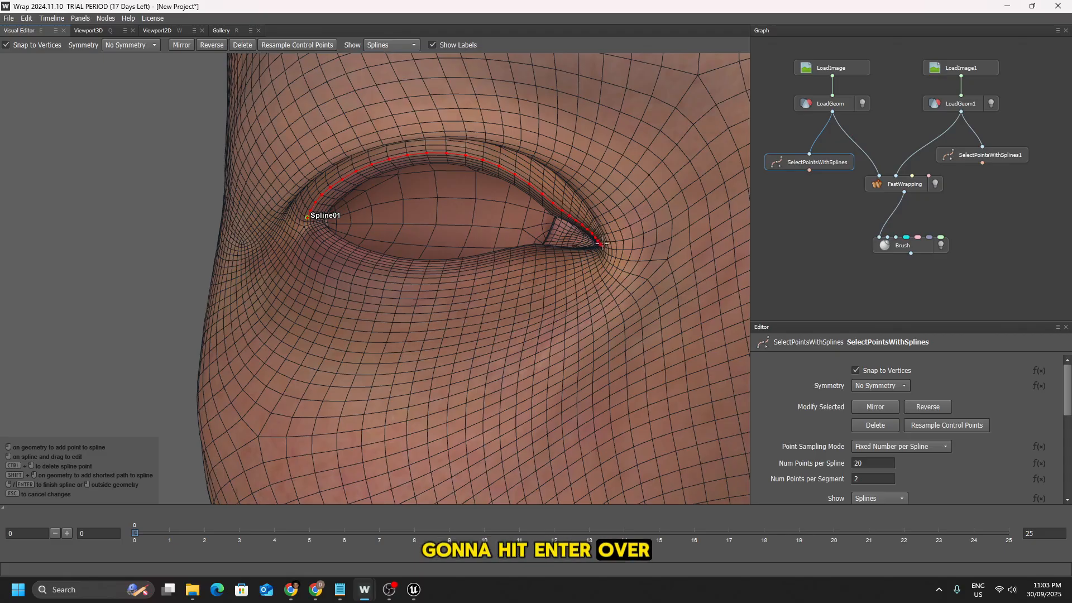
key(Return)
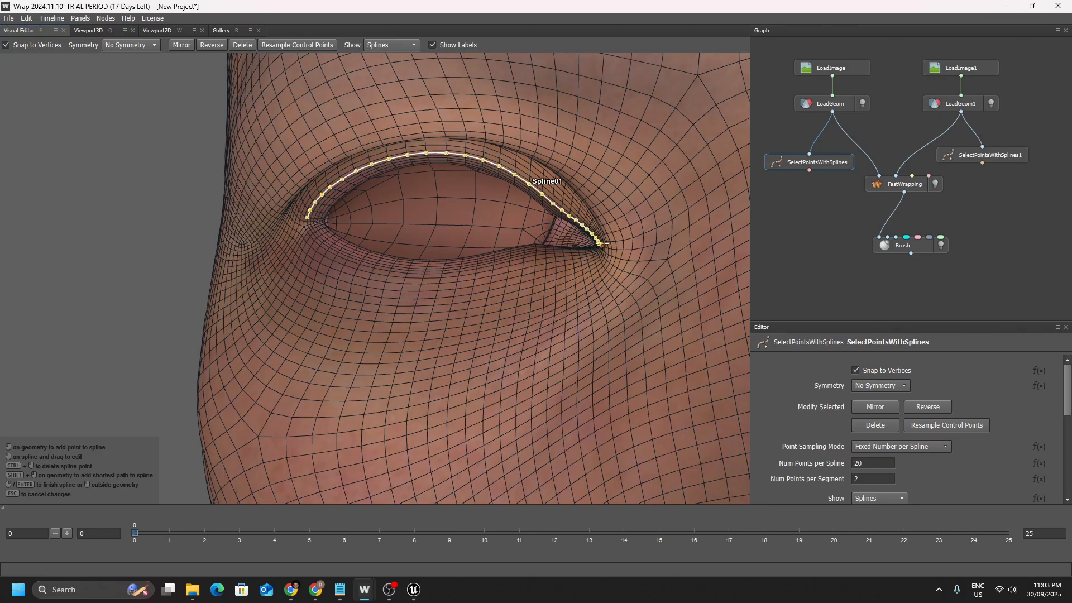
click(602, 244)
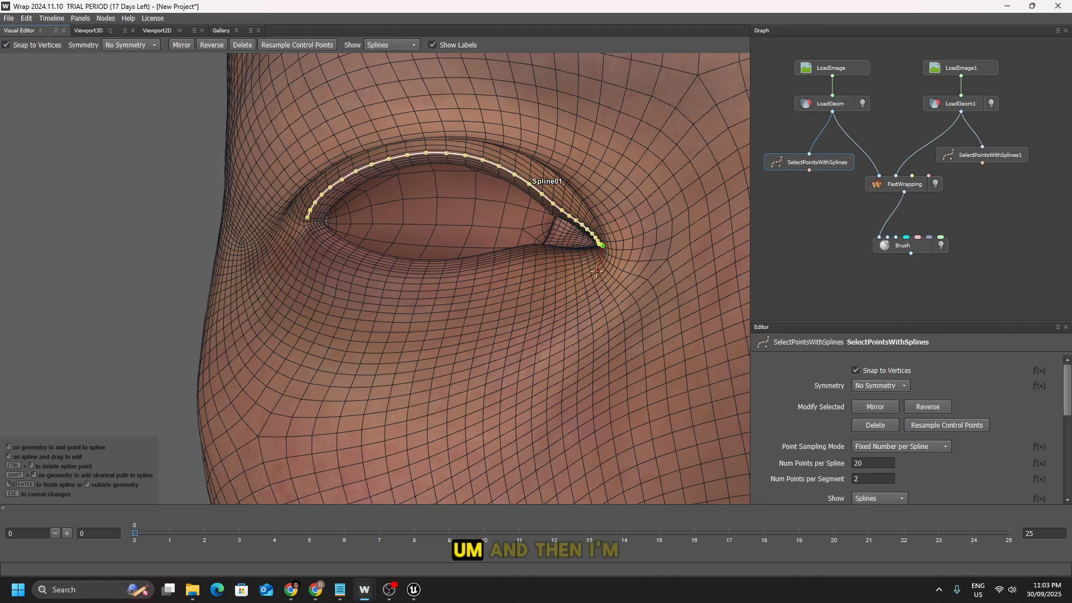
key(Return)
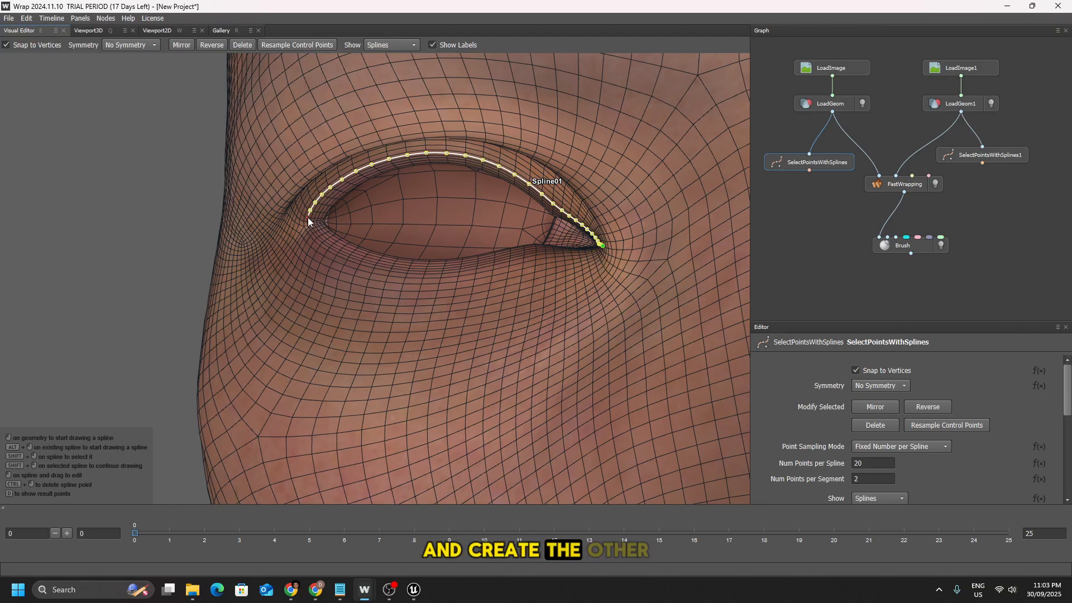
- Draw a second spline along the same eye's lower eyelid, starting at the first spline's outer end and running to the inner corner
scroll(285, 209, up, 2)
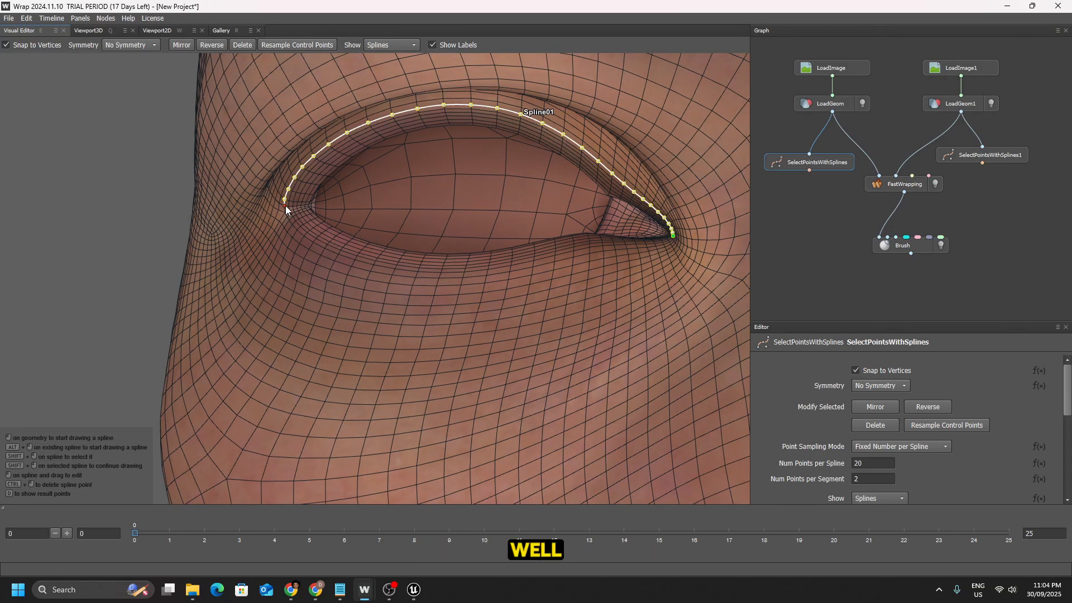
alt+click(285, 206)
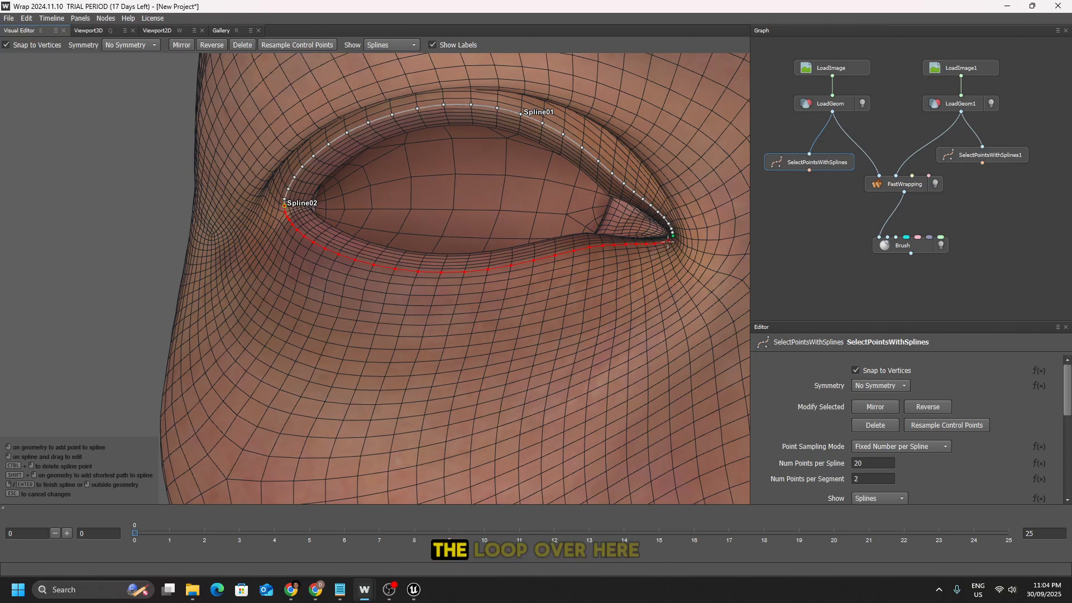
shift+click(669, 241)
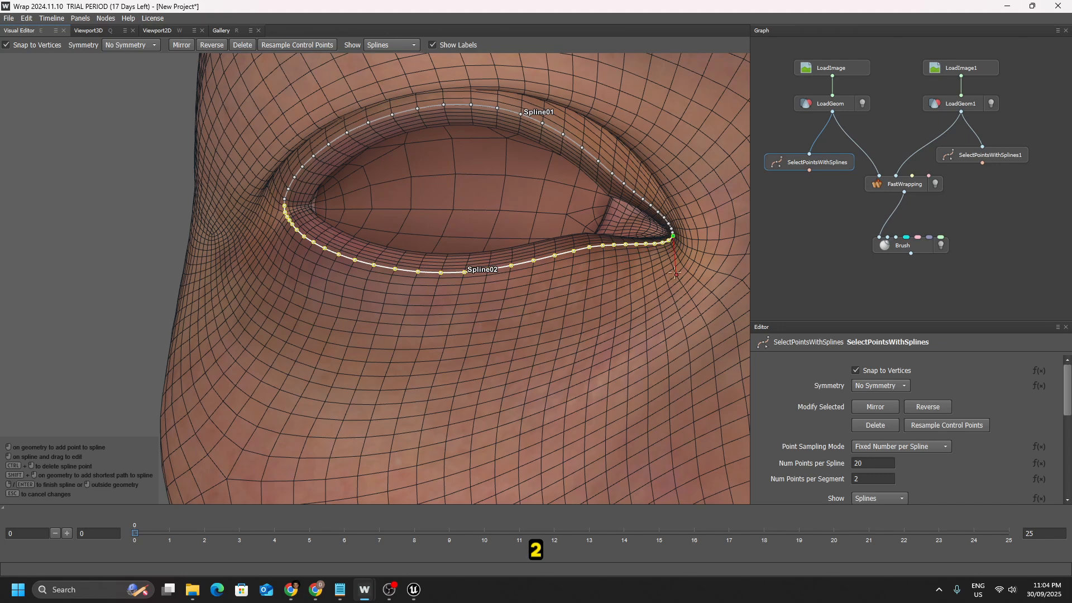
key(Return)
- Mirror the lower-eyelid spline onto the MetaHuman head's other eye
scroll(662, 270, down, 5)
scroll(653, 268, up, 8)
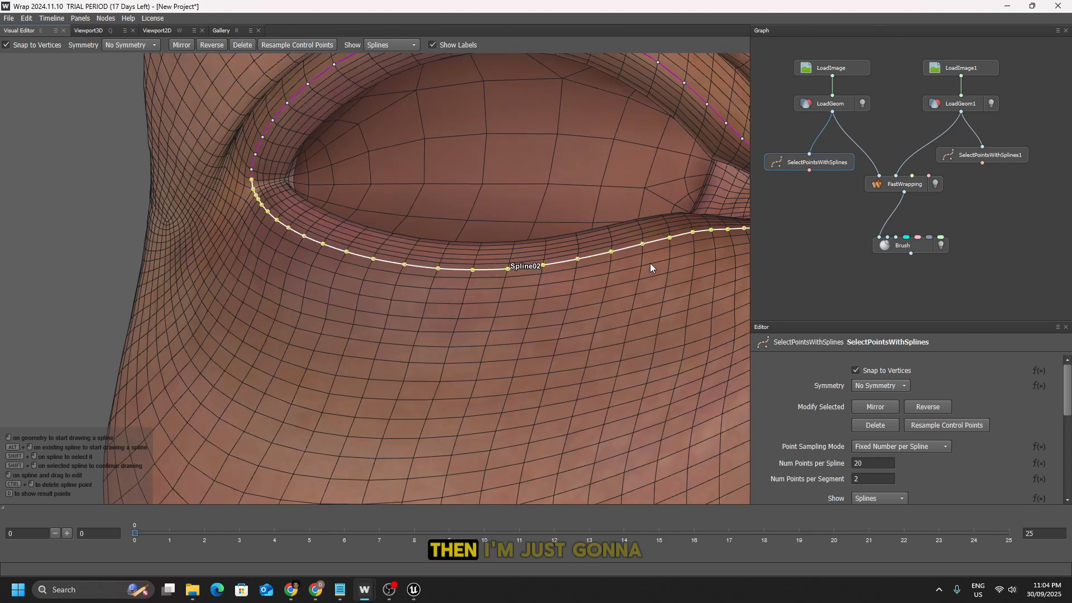
scroll(650, 268, down, 4)
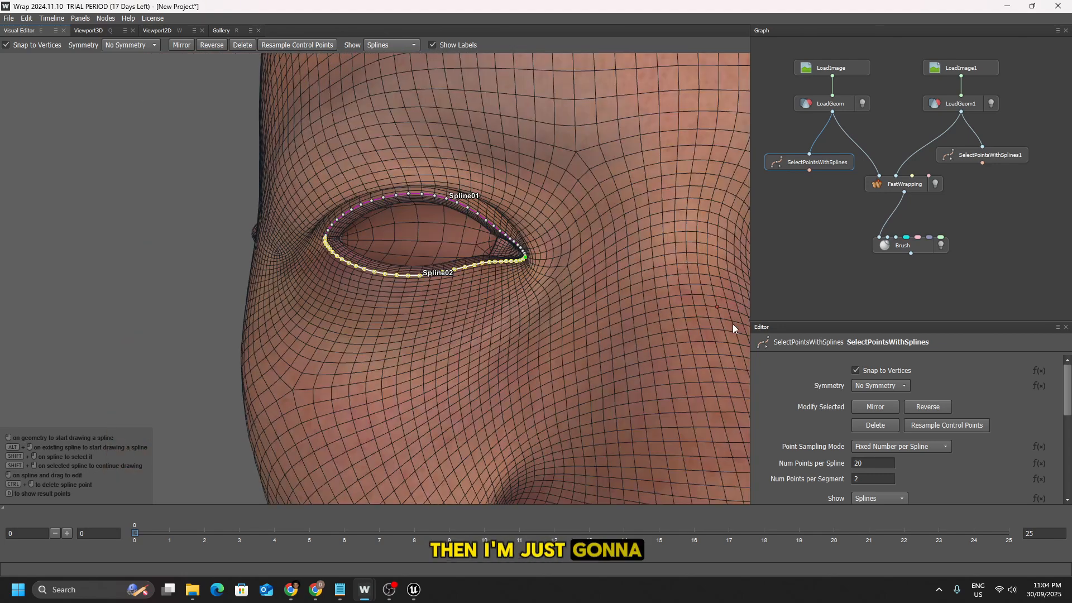
click(183, 47)
scroll(497, 244, down, 5)
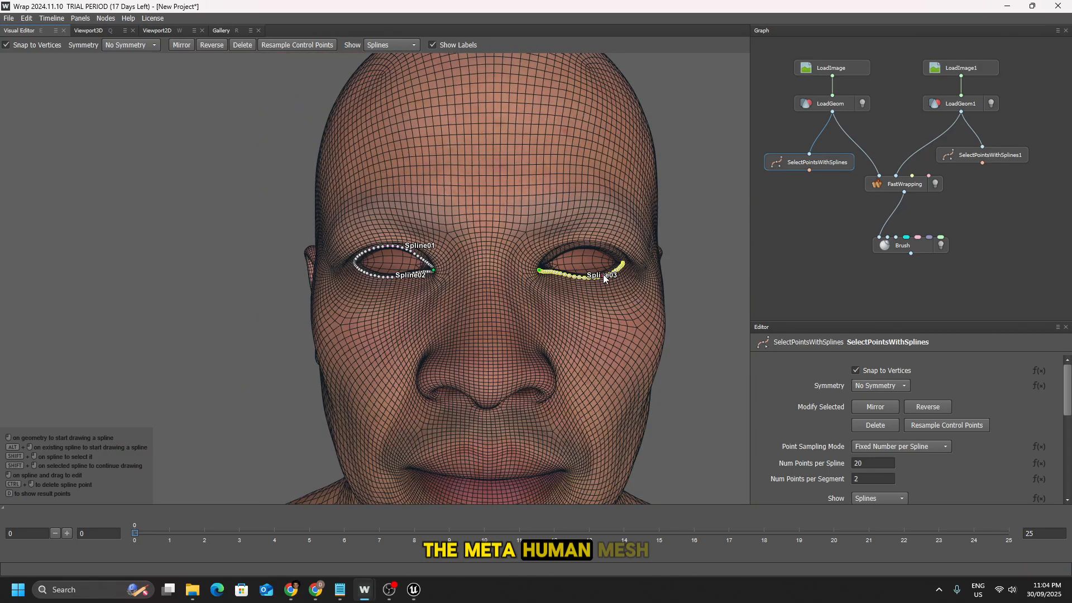
scroll(604, 280, up, 3)
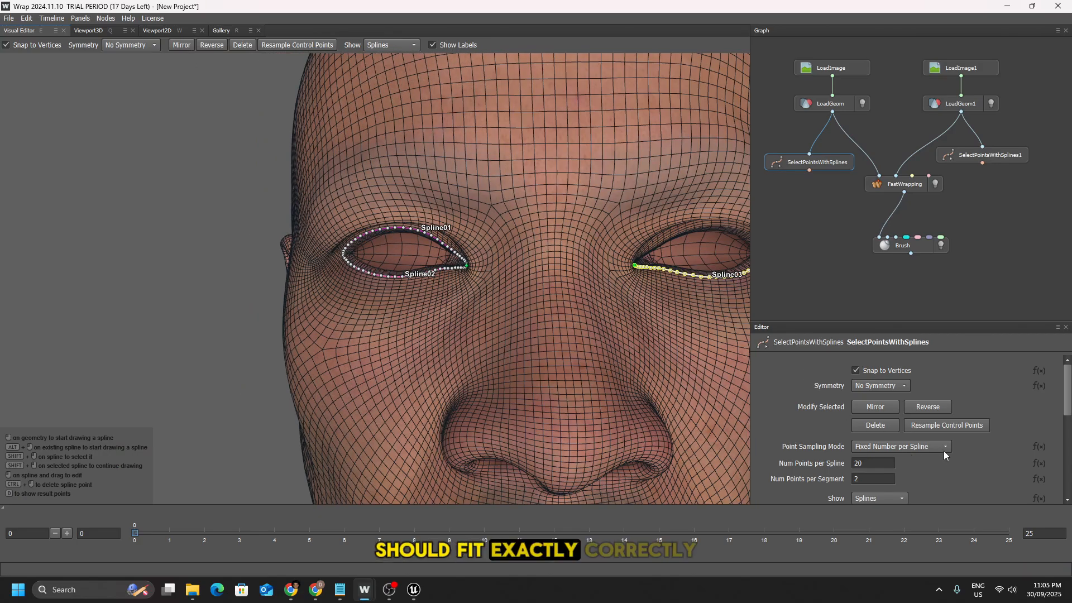
- Select Spline01 and mirror this upper-eyelid spline onto the MetaHuman head's other eye
scroll(943, 452, down, 1)
scroll(972, 464, down, 5)
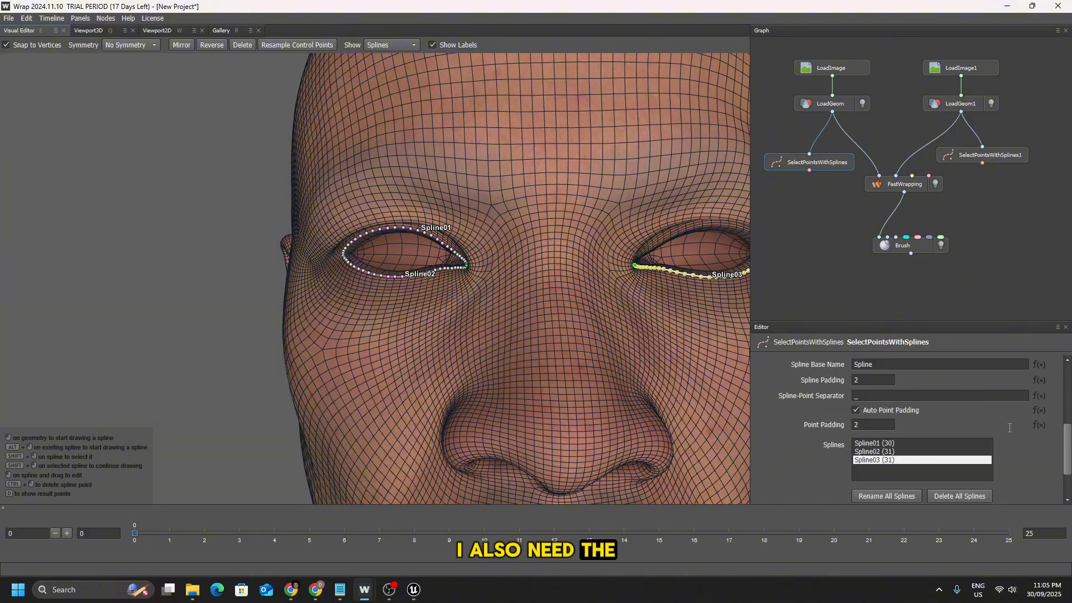
click(890, 443)
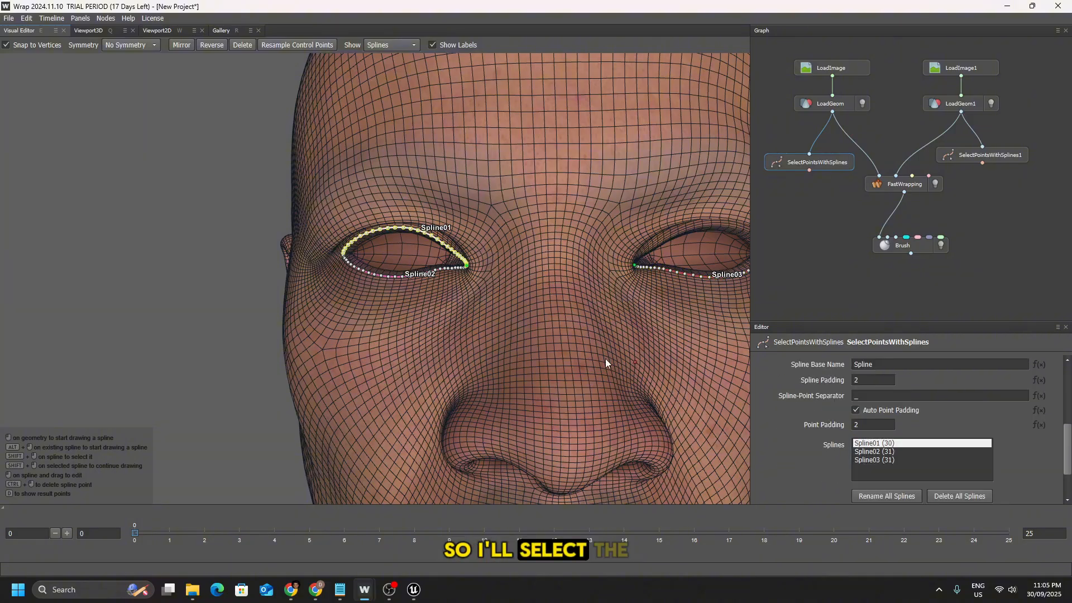
click(178, 46)
scroll(612, 395, down, 3)
scroll(606, 394, up, 3)
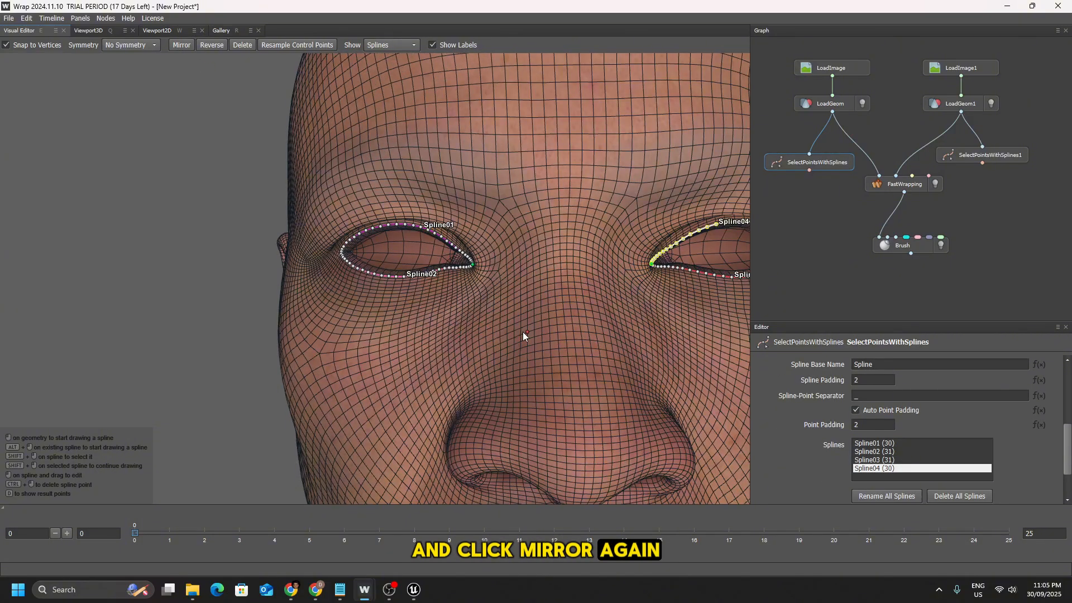
scroll(519, 278, down, 2)
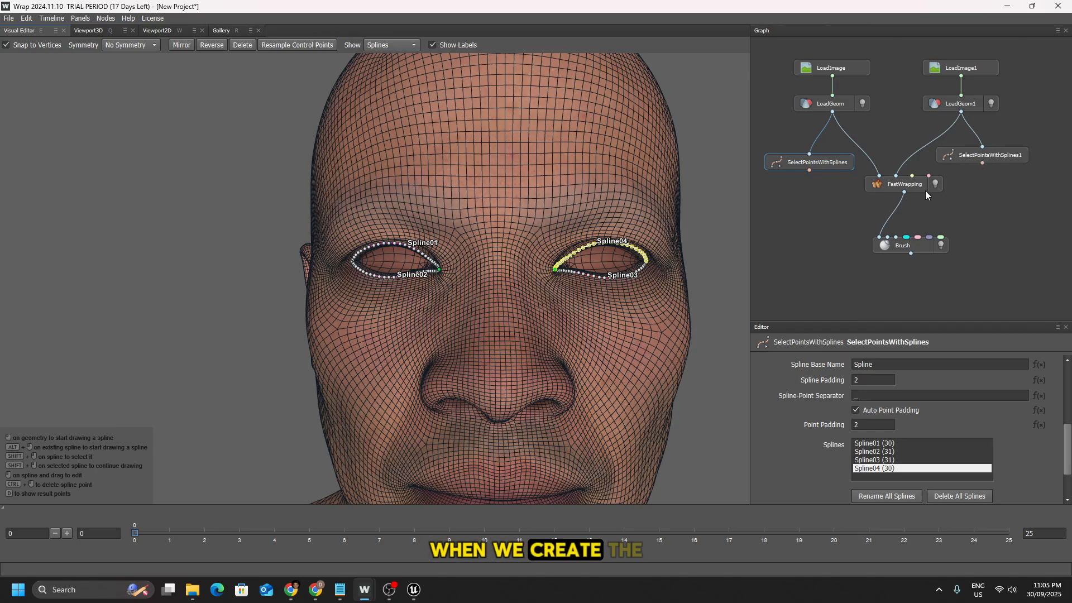
scroll(476, 321, up, 2)
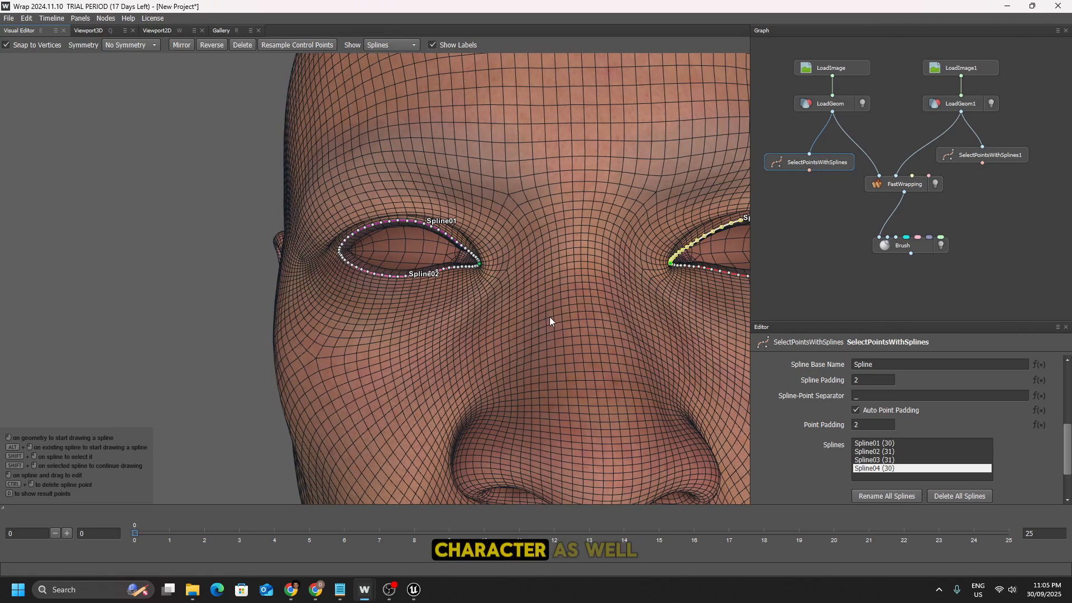
scroll(606, 302, down, 2)
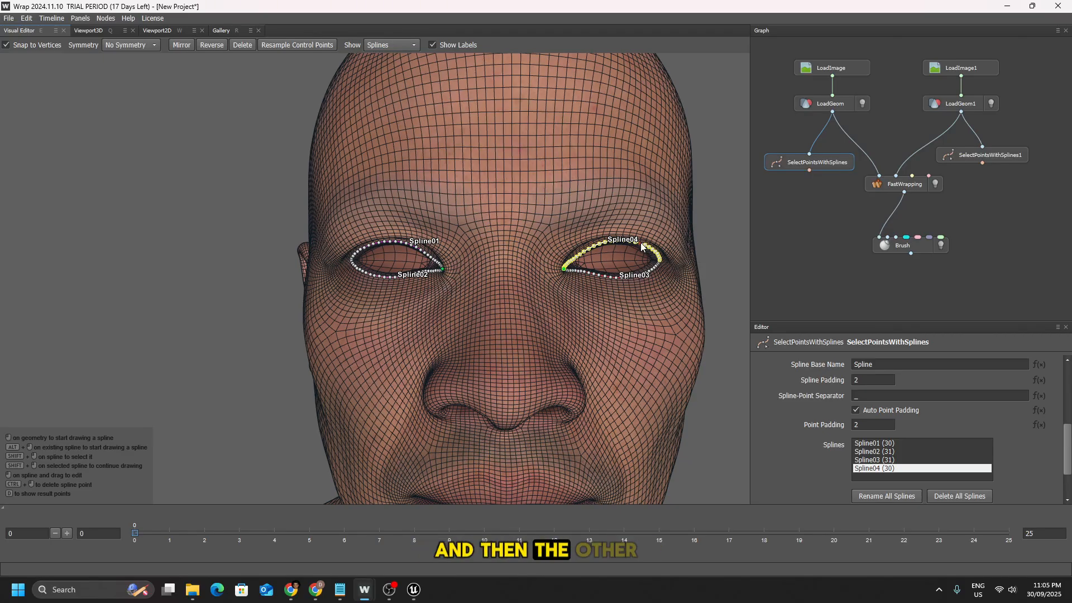
- In SelectPointsWithSplines1, turn off Snap to Vertices and draw a spline along the stylized head's right upper eyelid, from outer to inner corner
click(976, 156)
scroll(349, 266, up, 3)
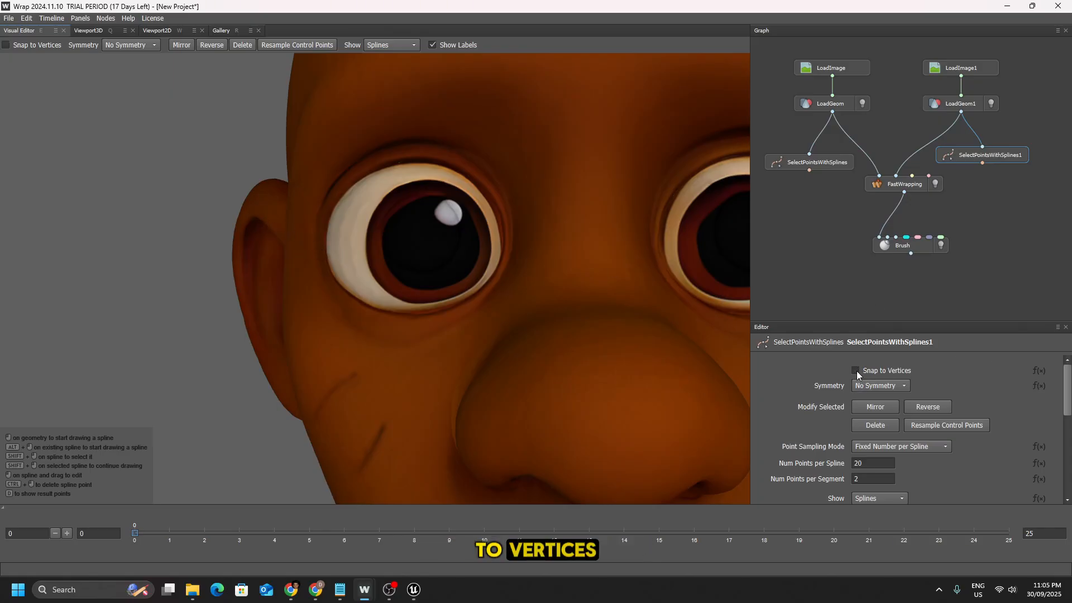
click(324, 235)
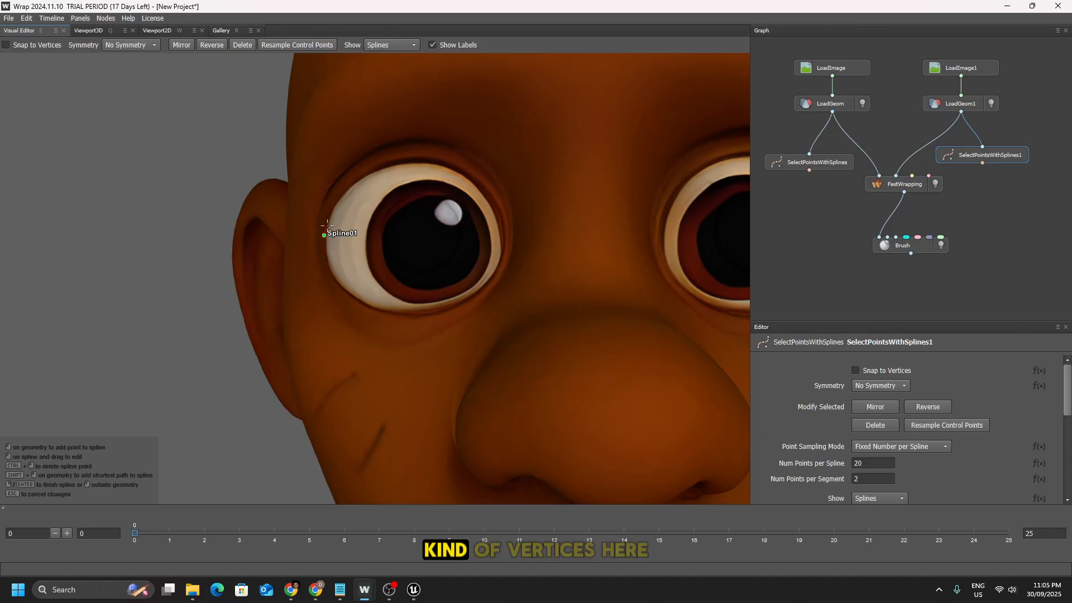
click(381, 164)
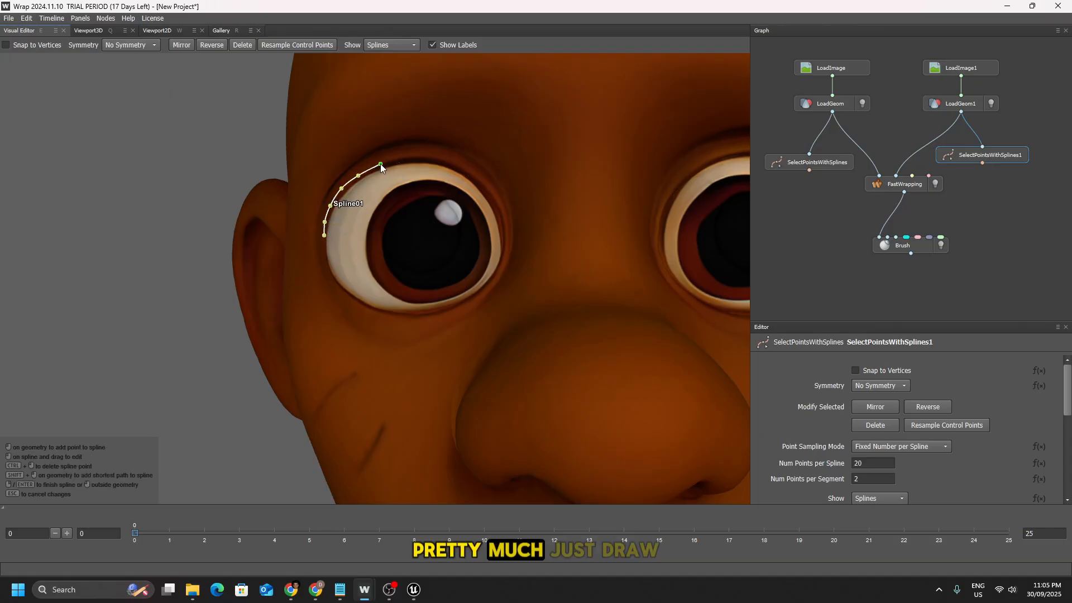
click(442, 159)
click(460, 167)
click(481, 182)
click(491, 197)
click(499, 208)
click(504, 228)
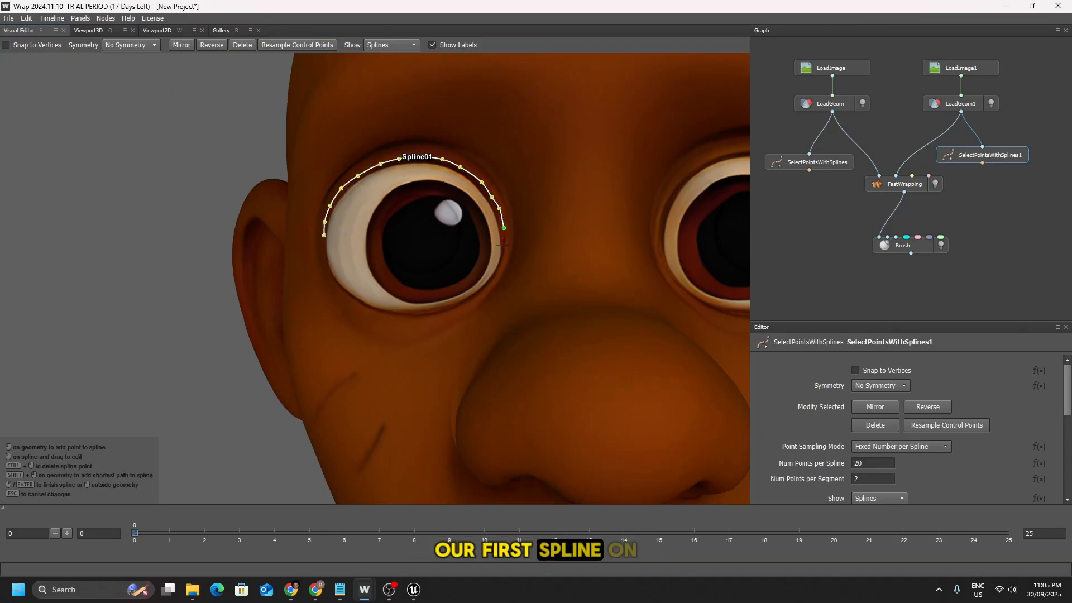
right_click(505, 272)
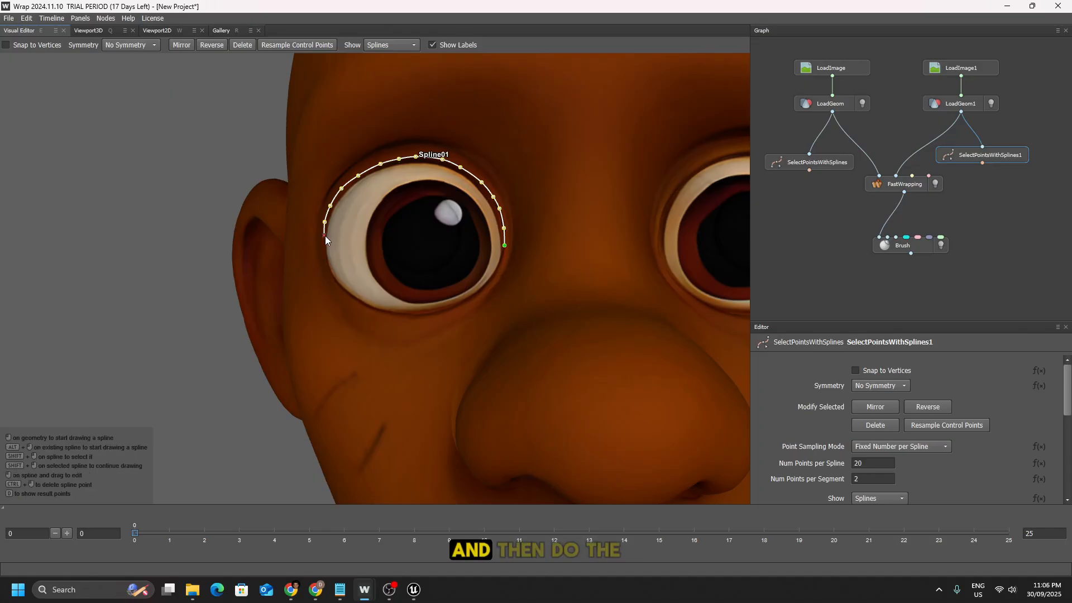
- Draw a spline along the stylized head's right lower eyelid, from the upper spline's outer end to the inner corner, evening out its points
click(325, 236)
click(325, 254)
click(329, 268)
click(335, 283)
click(353, 297)
click(367, 307)
click(384, 314)
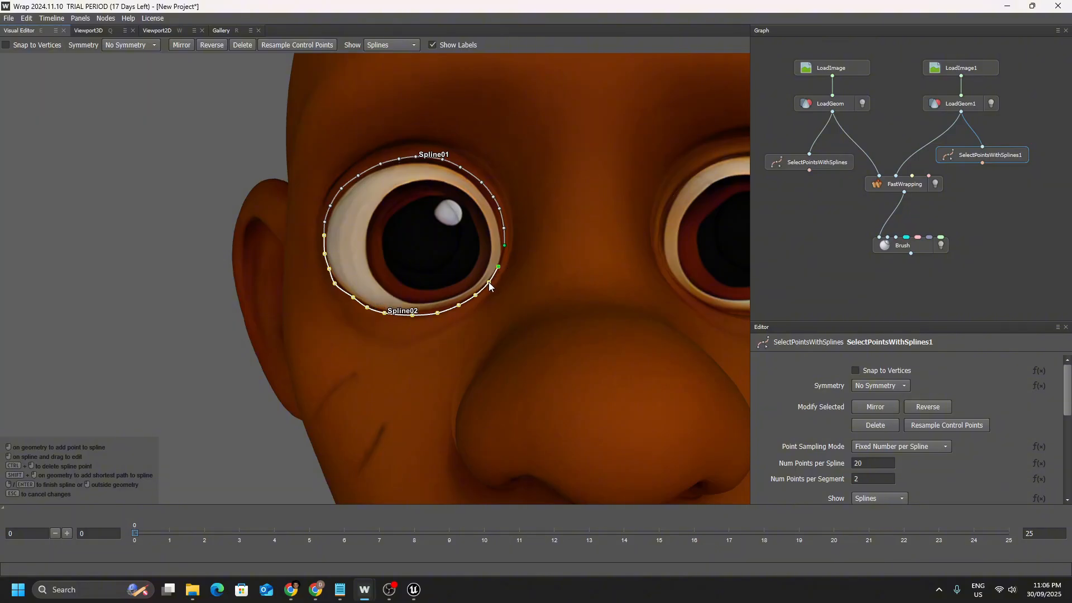
drag(334, 283, 341, 287)
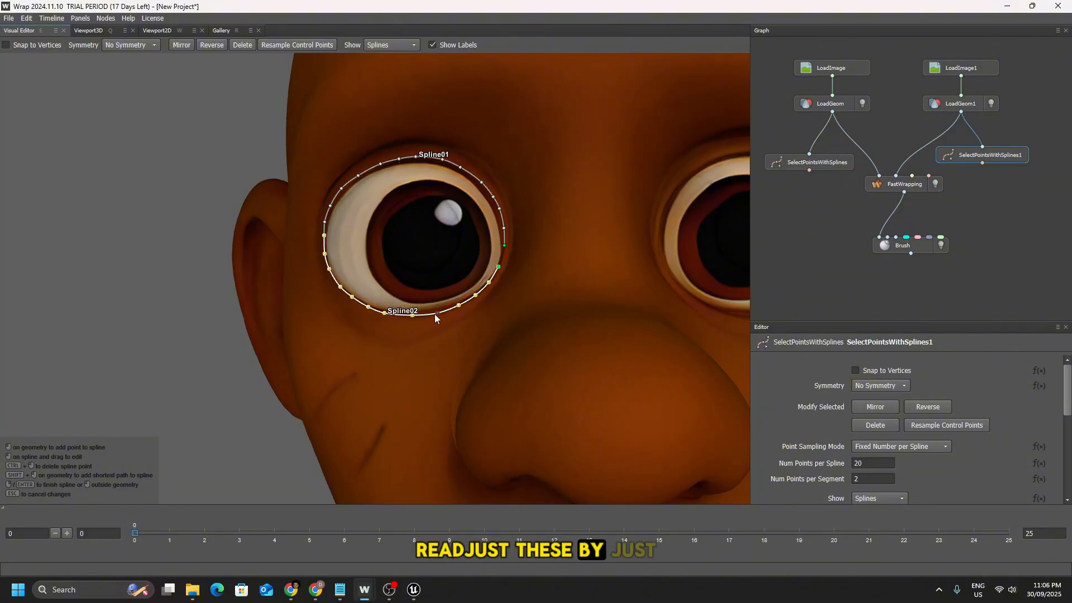
click(504, 246)
right_click(532, 291)
- Draw a spline along the stylized head's left lower eyelid, from the inner corner to the outer corner
scroll(536, 296, down, 3)
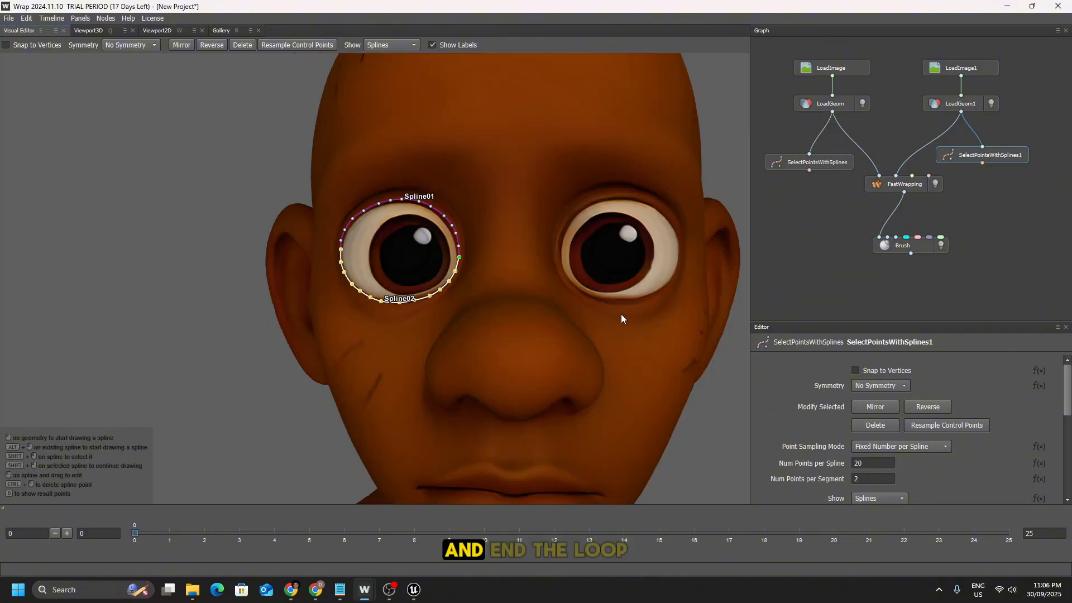
middle_drag(622, 318, 598, 317)
click(475, 253)
click(487, 280)
click(500, 292)
click(514, 300)
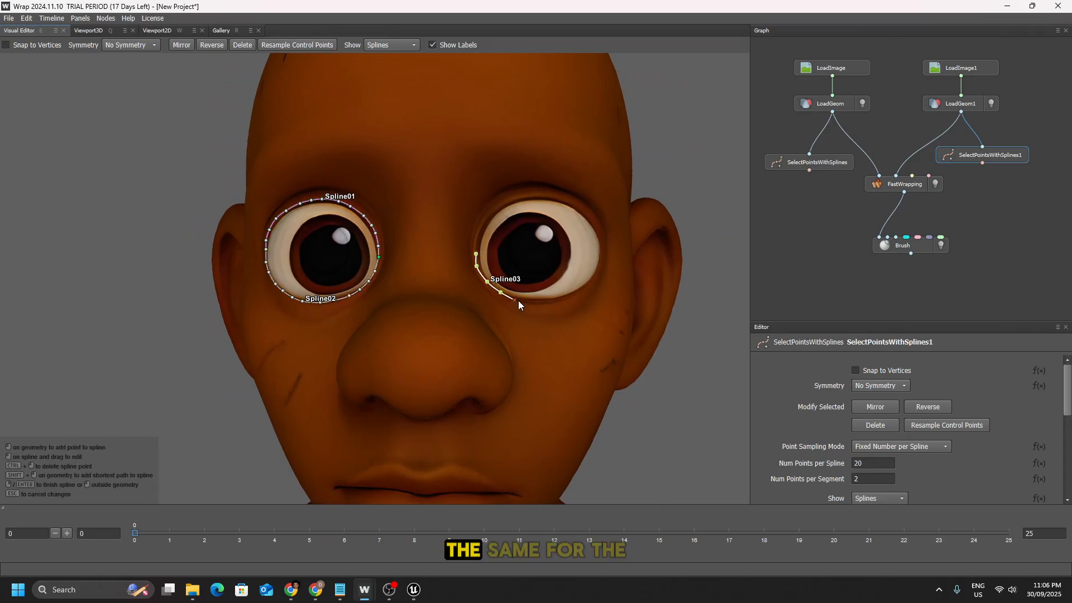
click(536, 302)
click(559, 300)
click(602, 254)
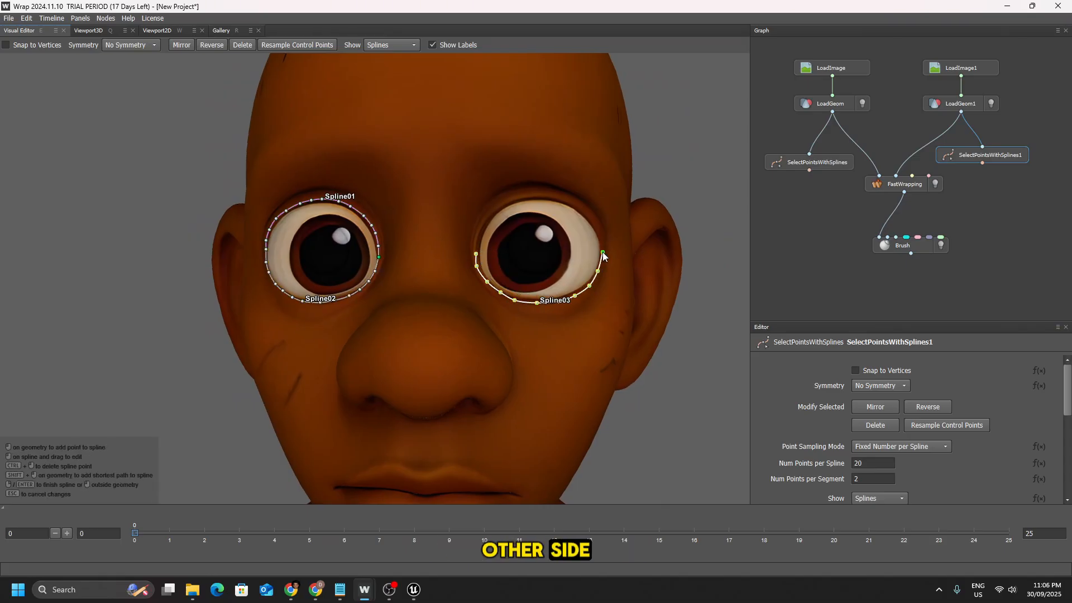
right_click(603, 254)
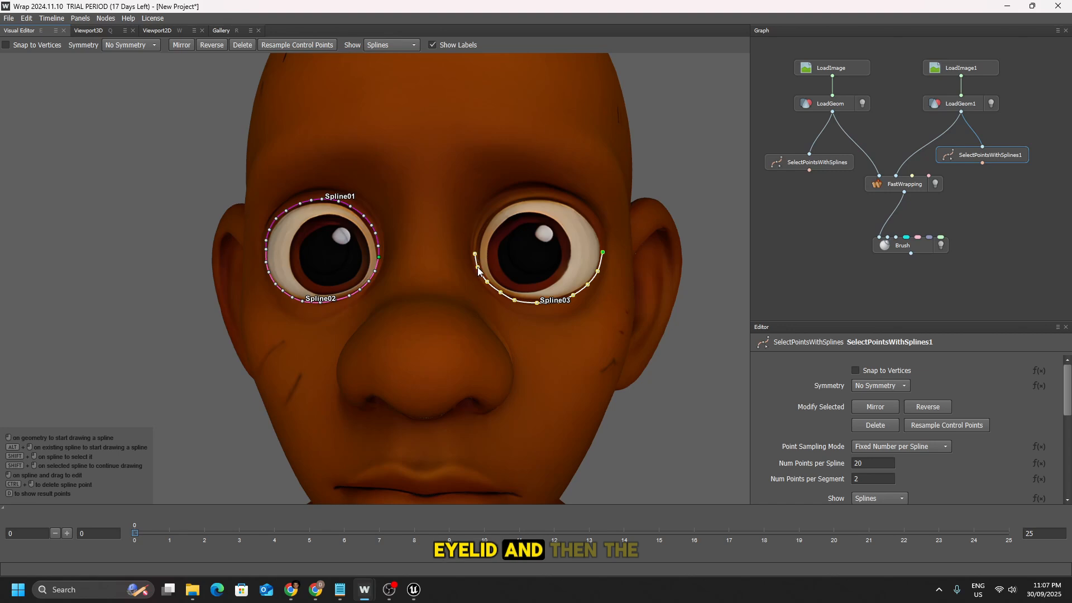
- Draw a spline along the left upper eyelid, starting at the lower spline's inner end and finishing at the outer corner
click(475, 254)
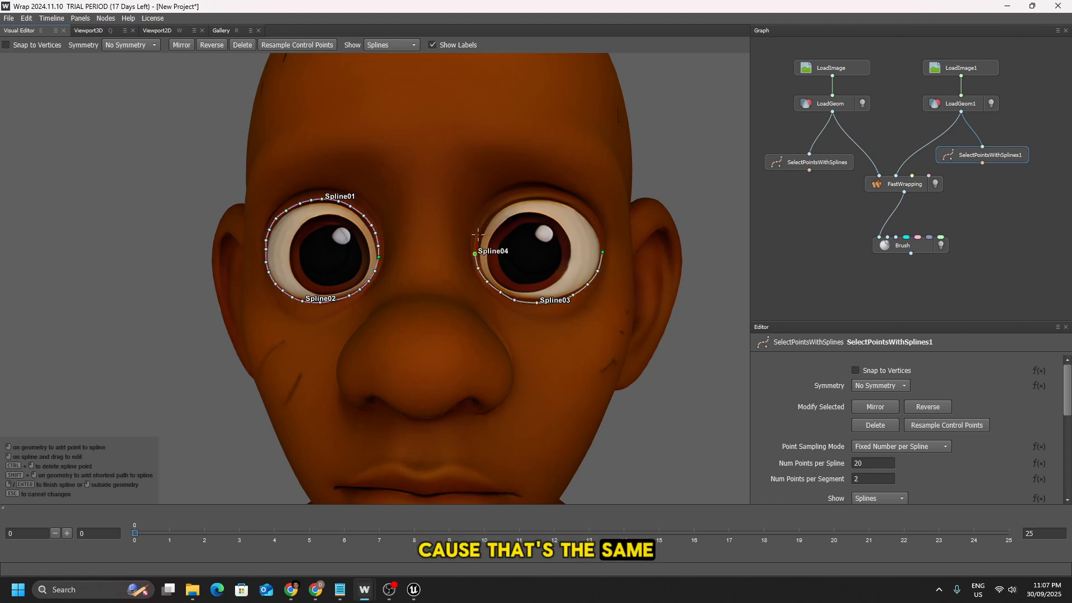
click(478, 234)
click(489, 217)
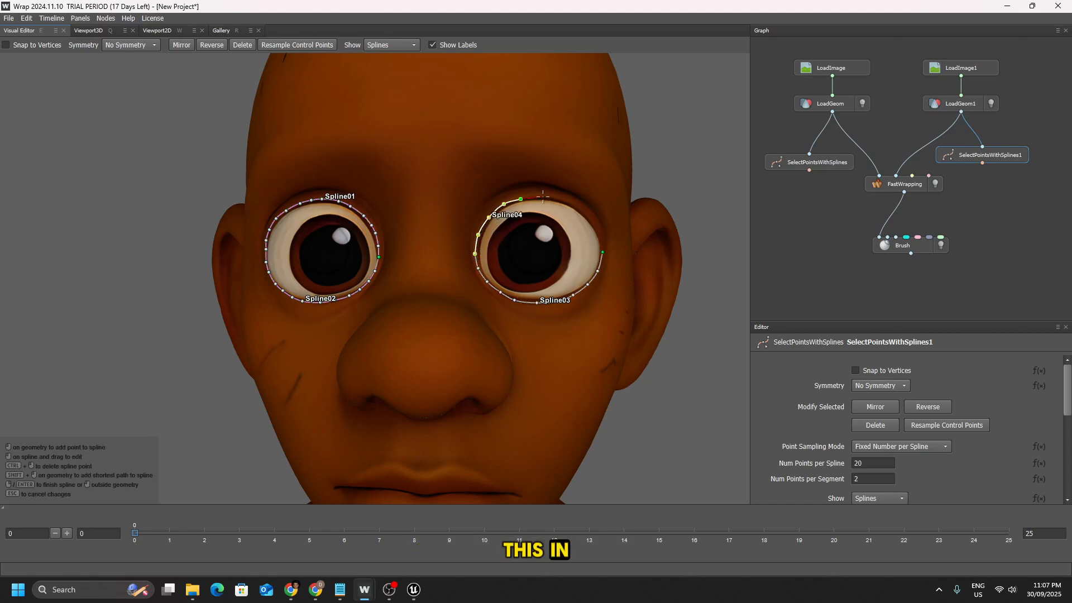
key(Return)
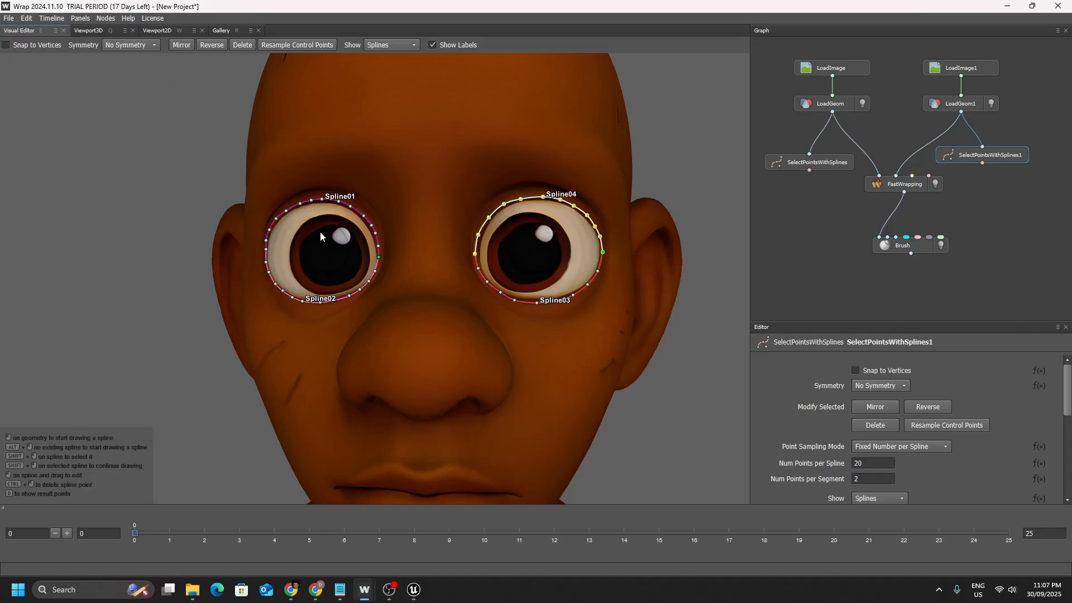
click(603, 254)
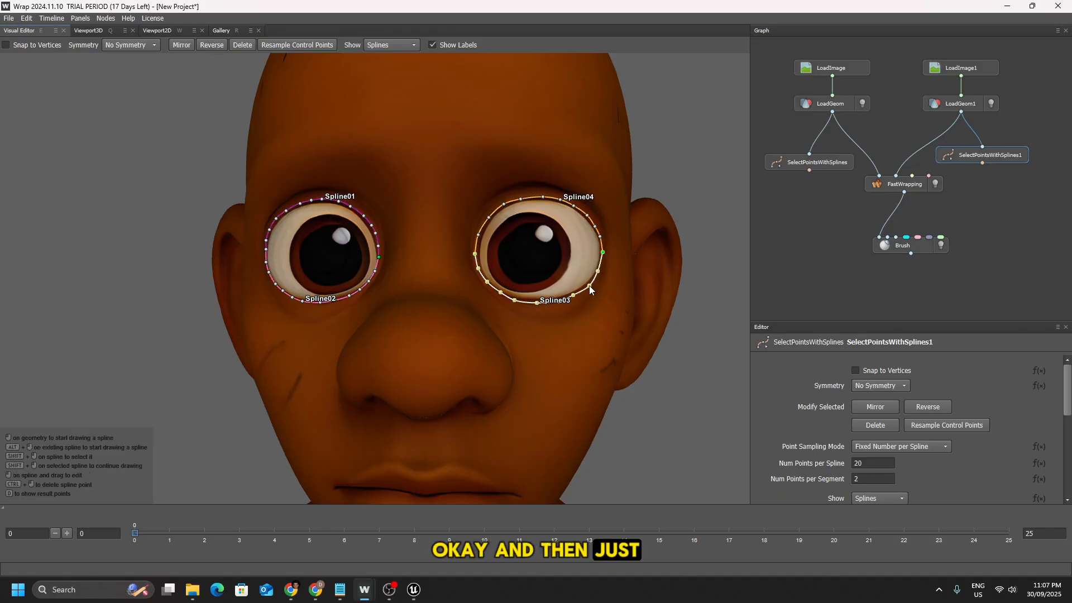
- Move FastWrapping down to make room and add a PointsToPointPairs node above it
scroll(353, 362, down, 2)
drag(900, 184, 901, 251)
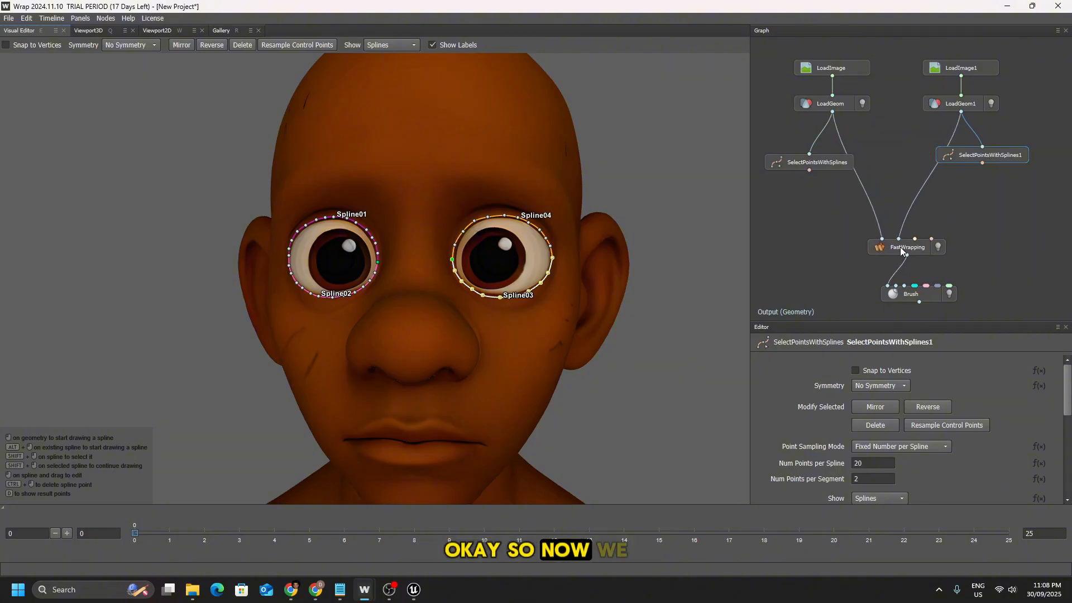
right_click(935, 211)
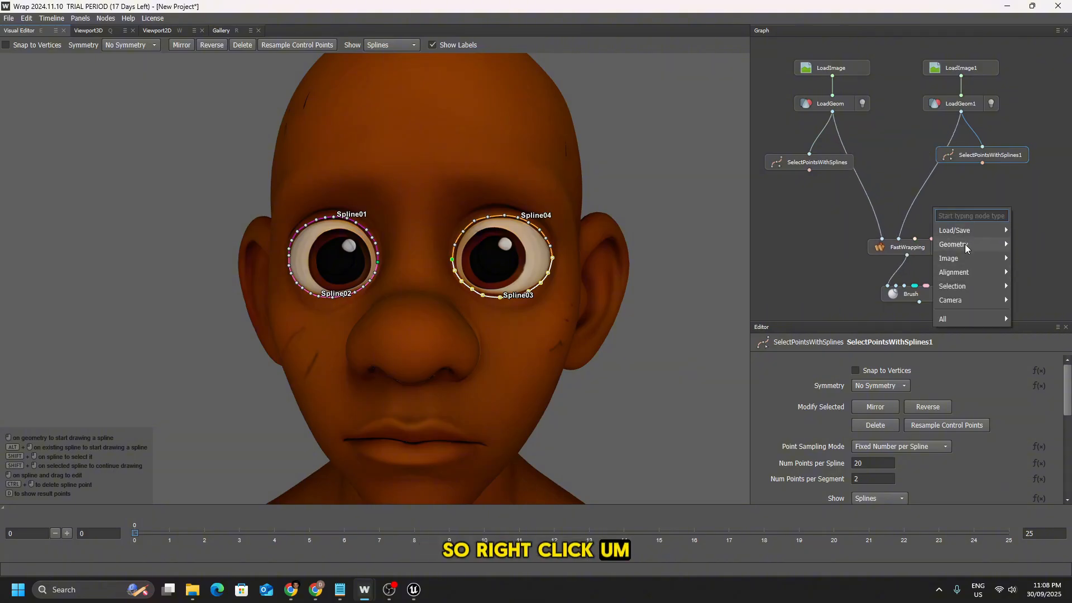
mouse_move(966, 287)
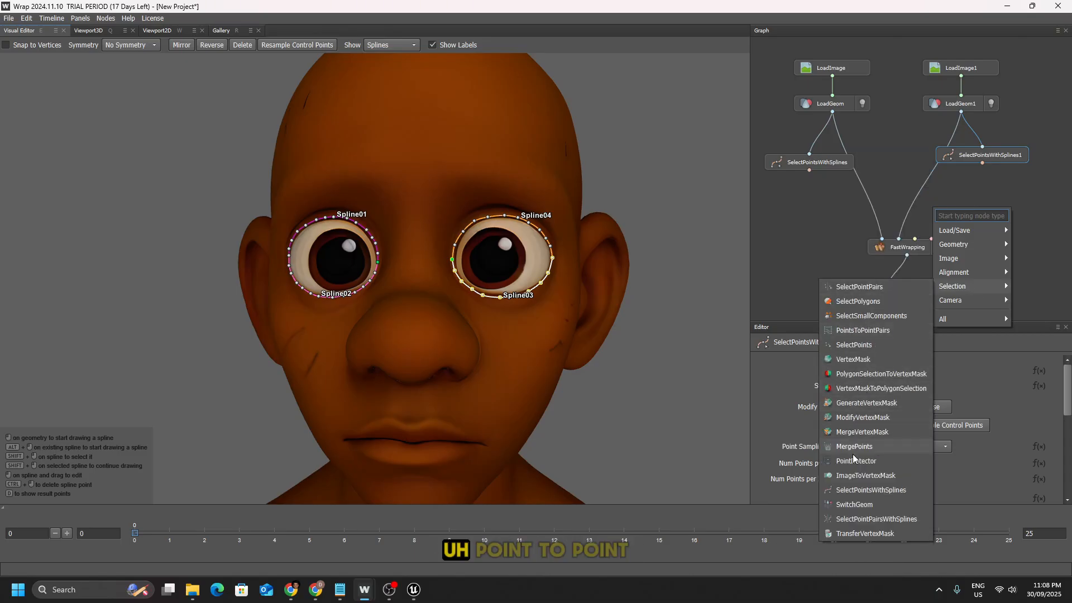
click(858, 331)
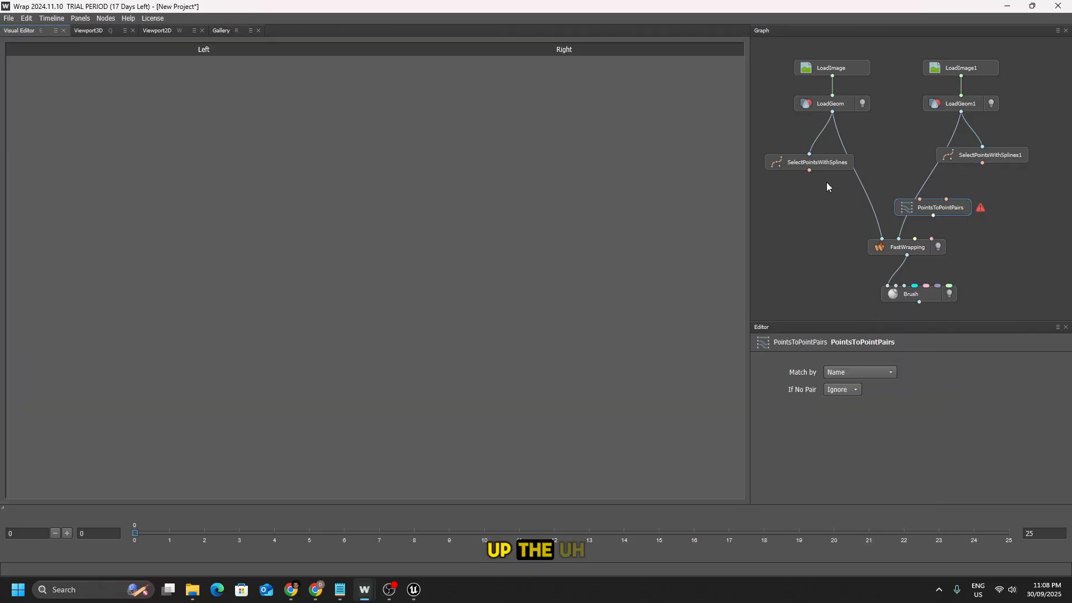
- Connect SelectPointsWithSplines and SelectPointsWithSplines1 to the PointsToPointPairs inputs, and its output to FastWrapping's point-pairs input
drag(808, 170, 919, 199)
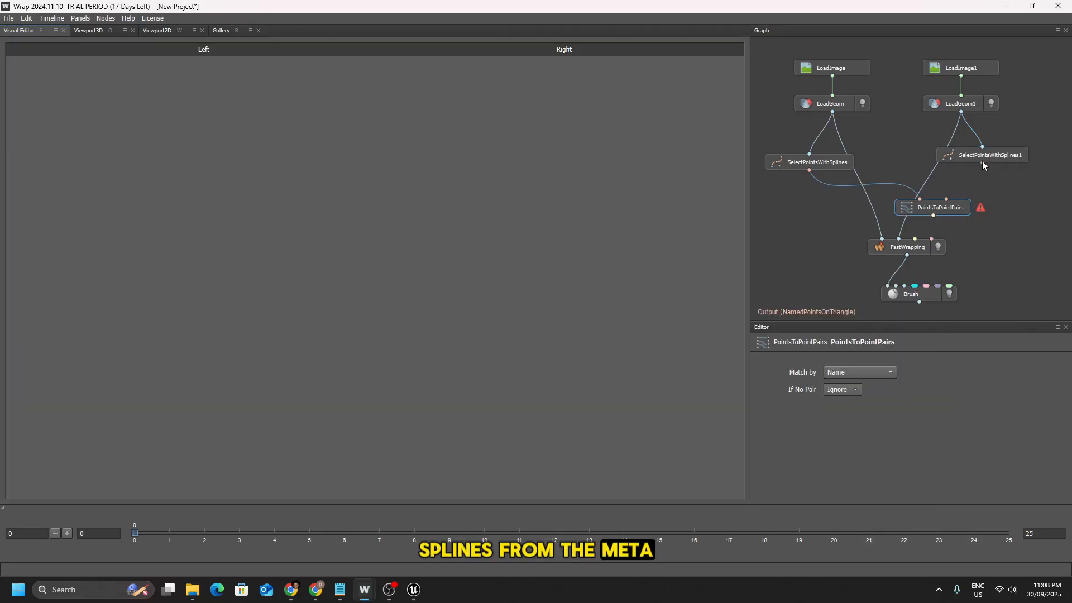
drag(982, 163, 946, 199)
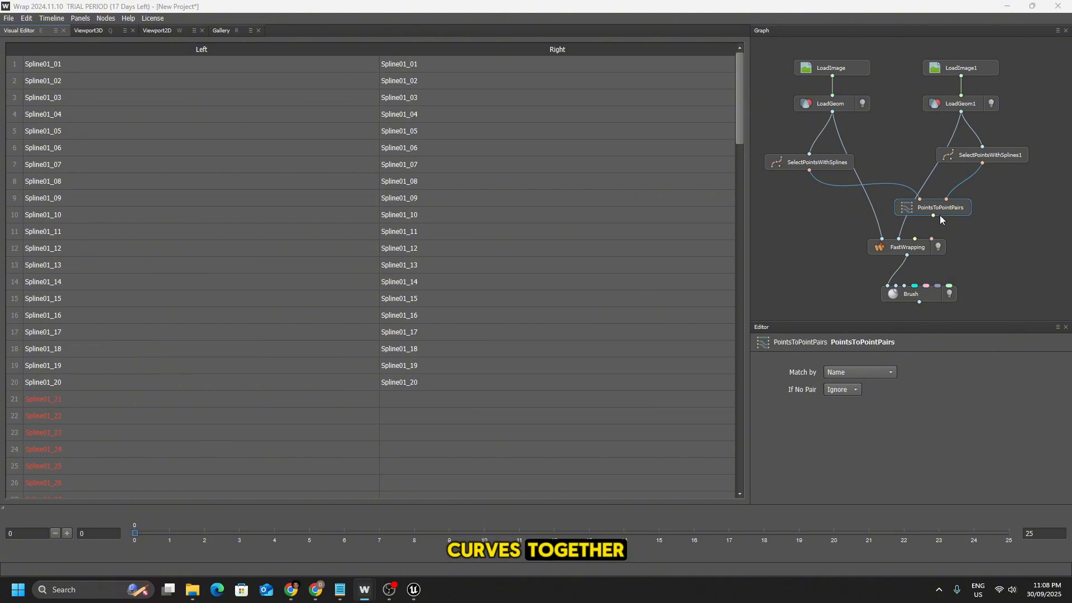
drag(934, 215, 918, 245)
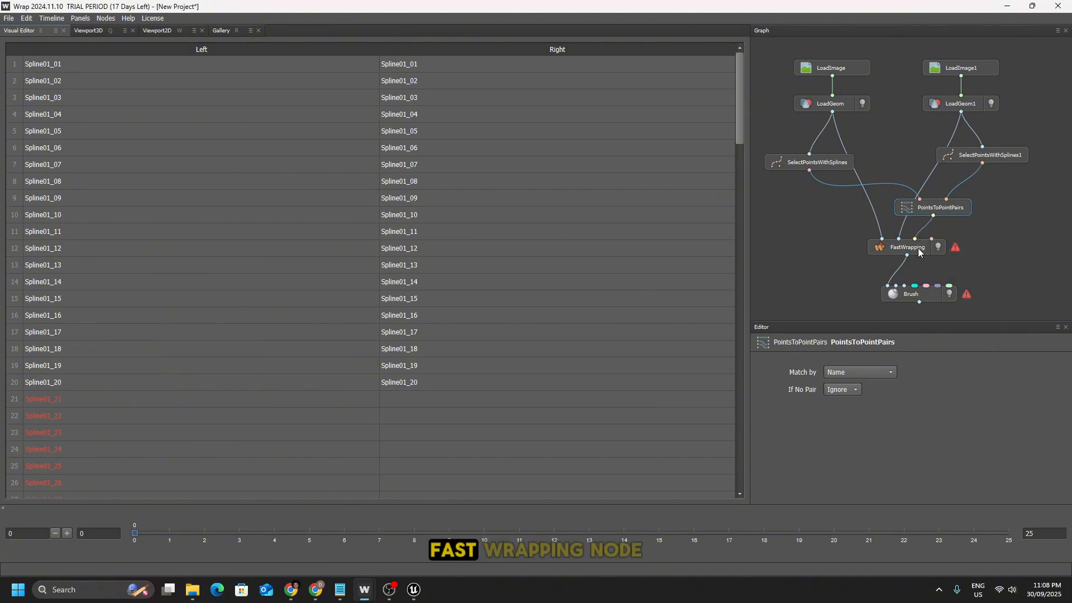
- Recompute FastWrapping with the point pairs and inspect the wrapped head in the Brush node
click(919, 251)
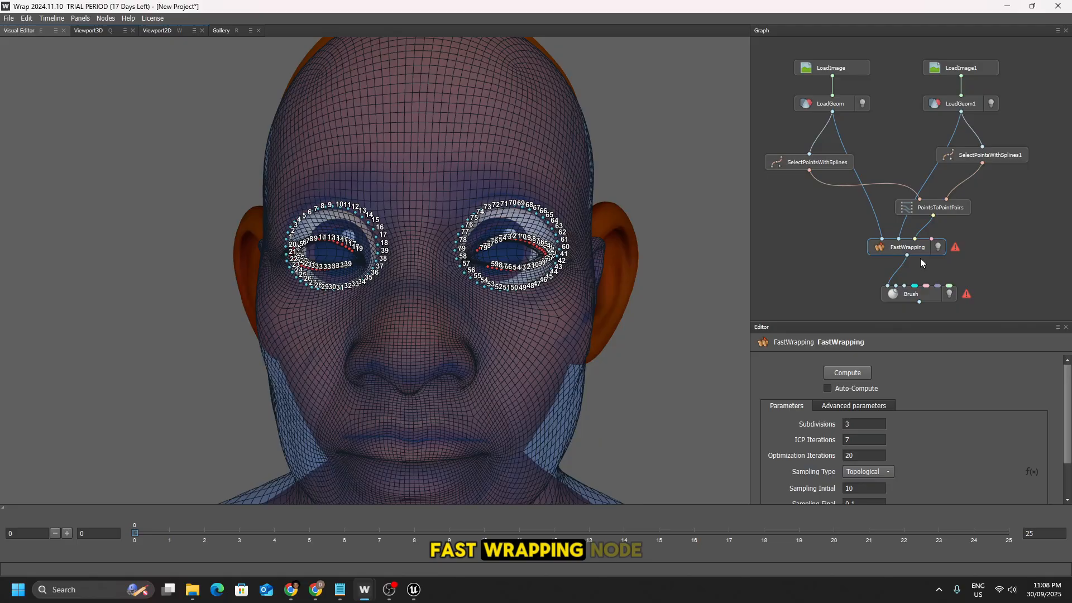
click(855, 372)
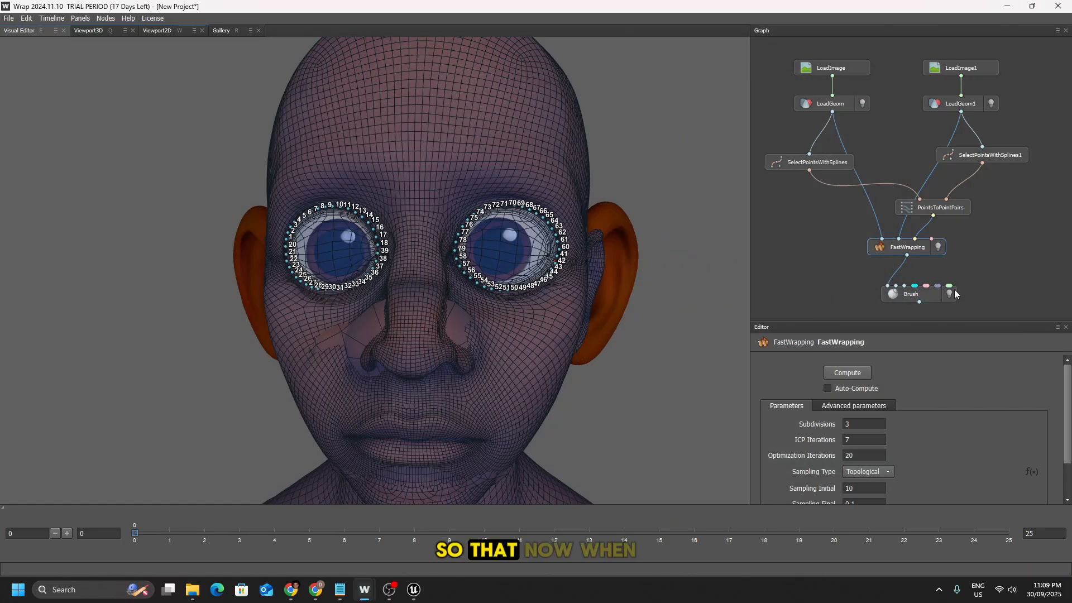
click(907, 293)
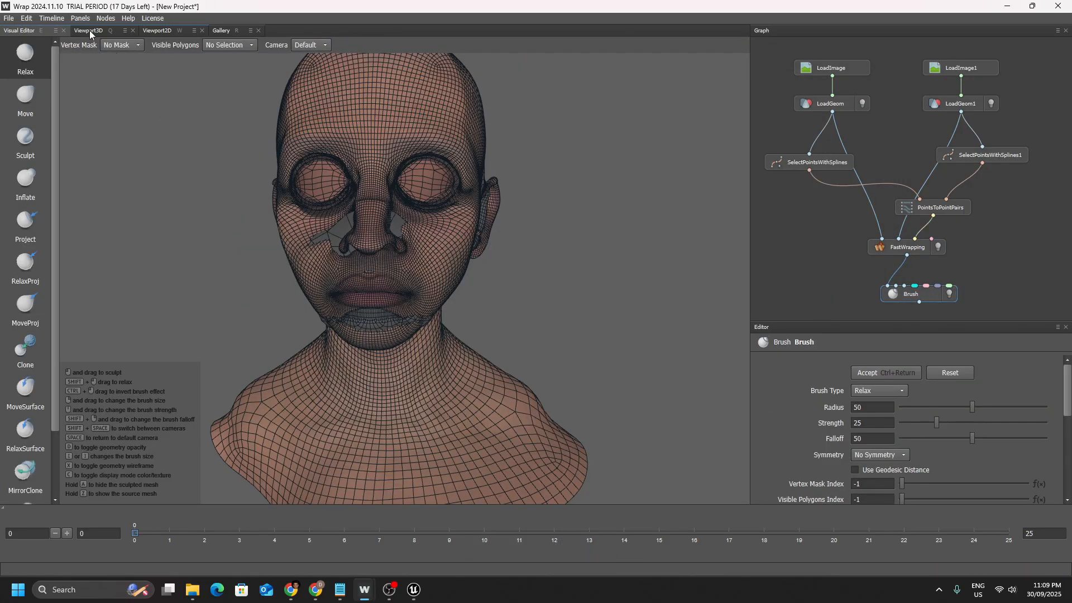
scroll(277, 155, up, 1)
scroll(455, 198, down, 1)
scroll(455, 198, up, 1)
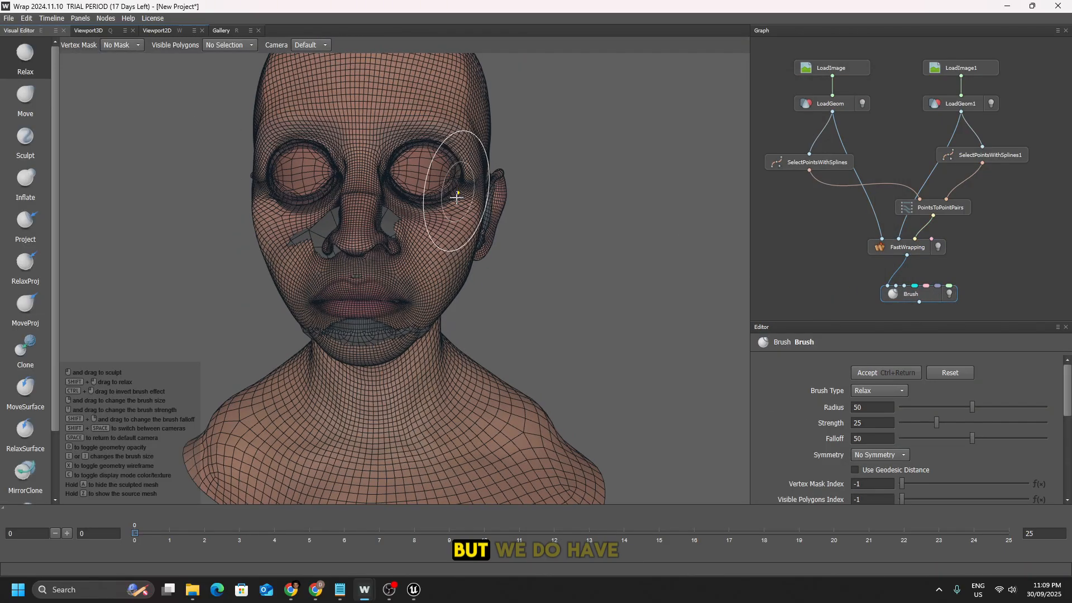
- Add a SelectPolygons node to the graph near FastWrapping
click(1030, 192)
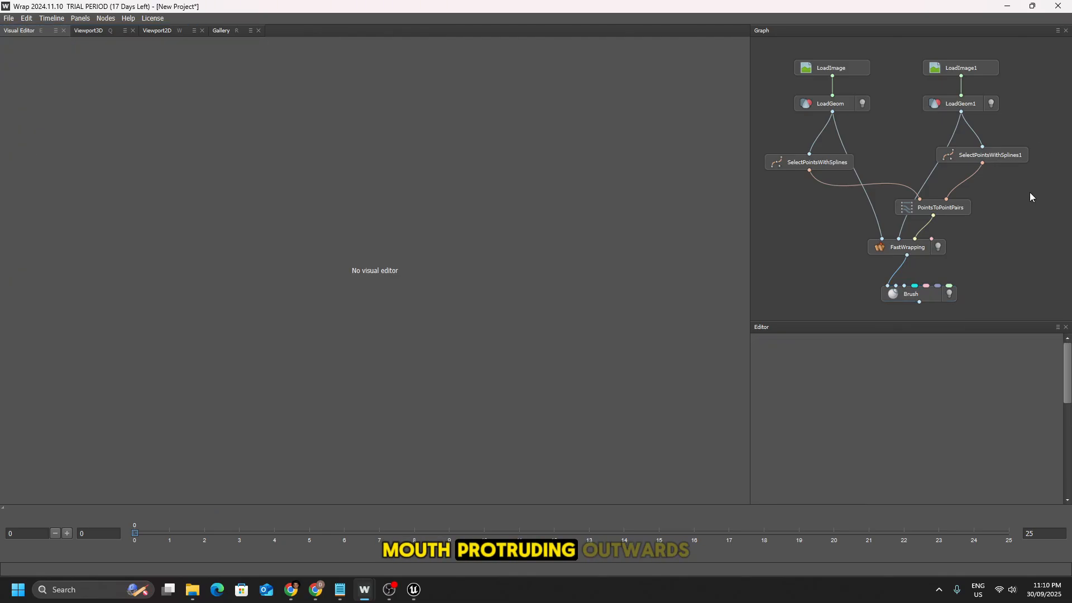
right_click(992, 226)
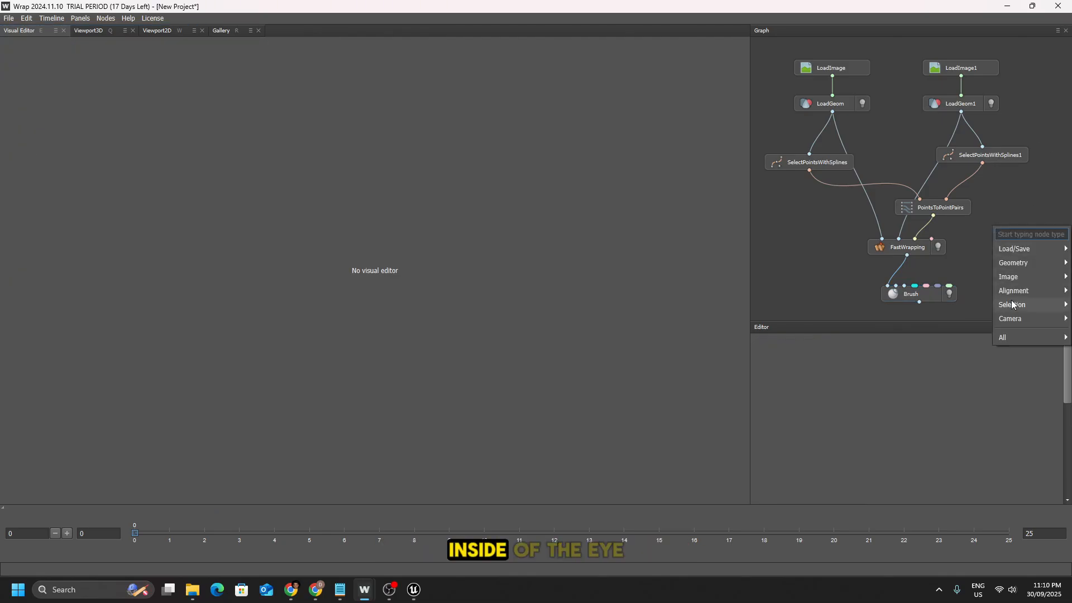
mouse_move(1013, 304)
click(928, 319)
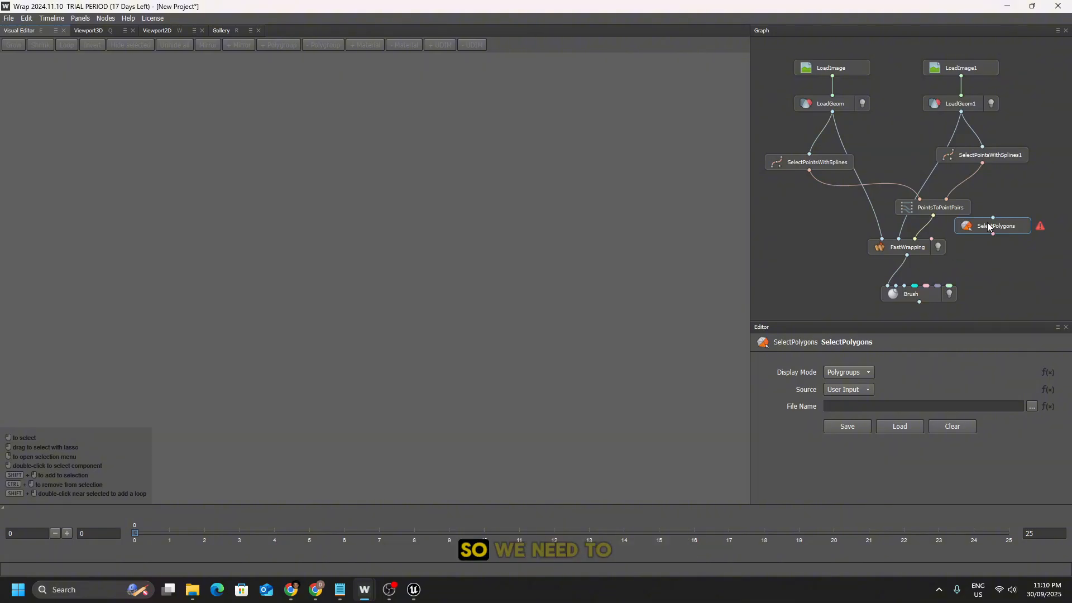
drag(983, 237, 985, 233)
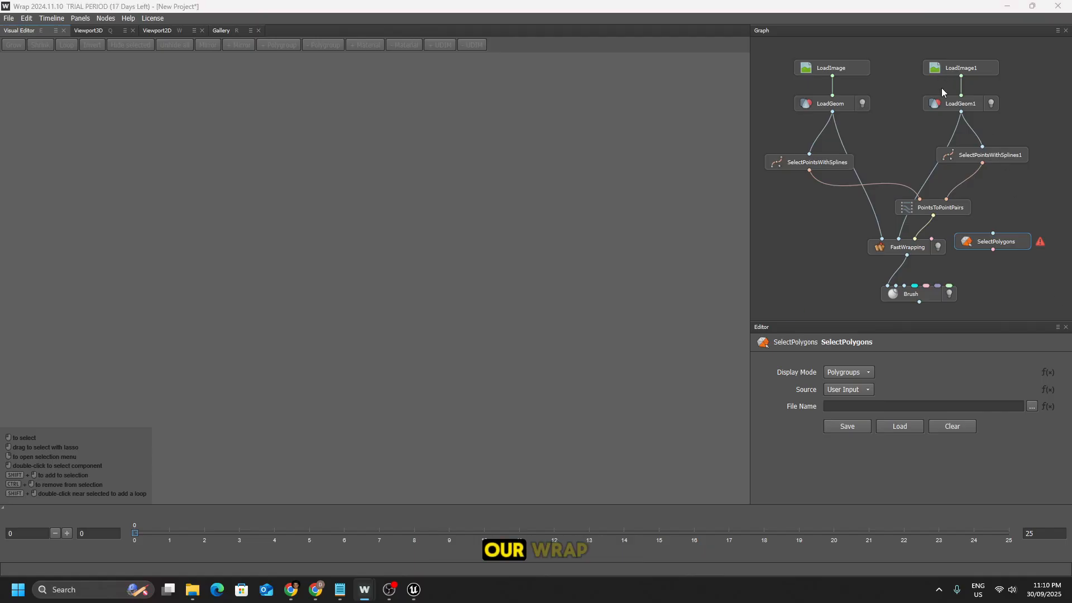
- Place SelectPolygons beside PointsToPointPairs, shifting the latter to make room, and feed it the LoadGeom geometry
drag(985, 244, 808, 229)
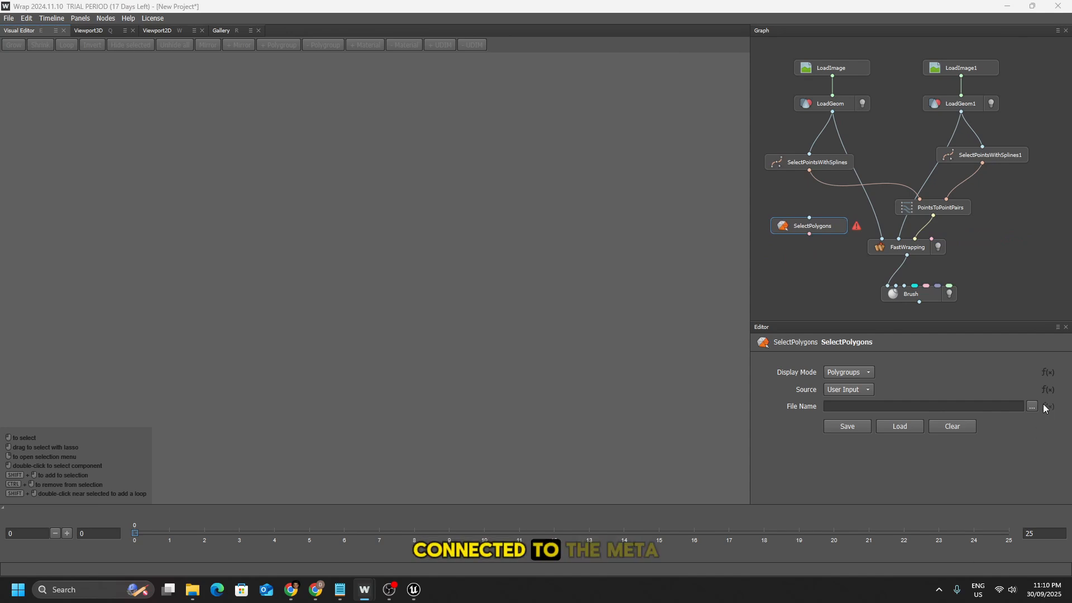
mouse_move(830, 227)
mouse_down()
mouse_move(959, 239)
mouse_move(1042, 216)
mouse_up()
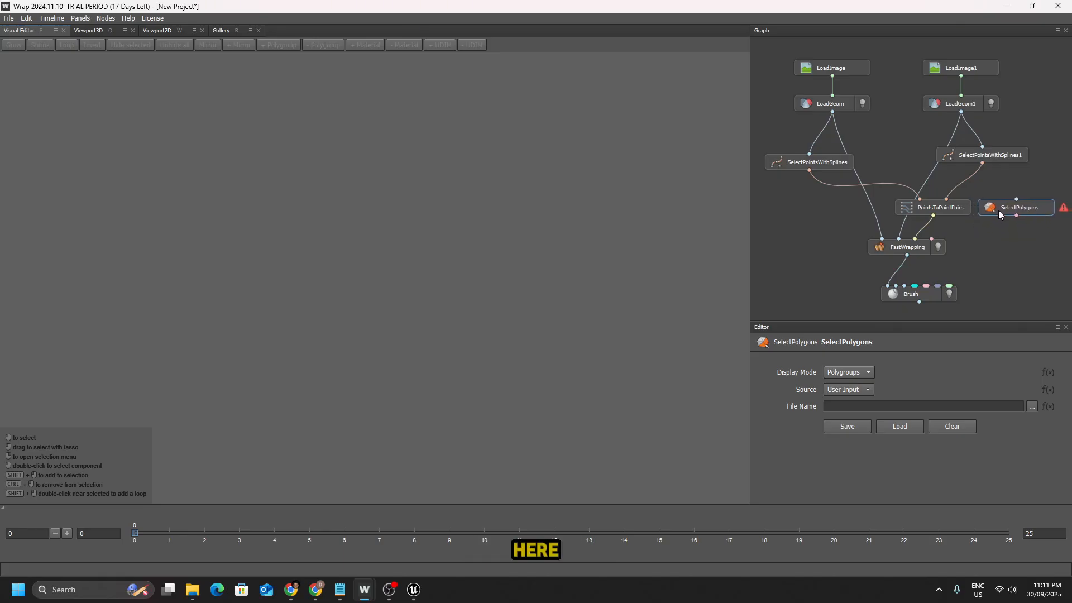
drag(944, 213, 906, 212)
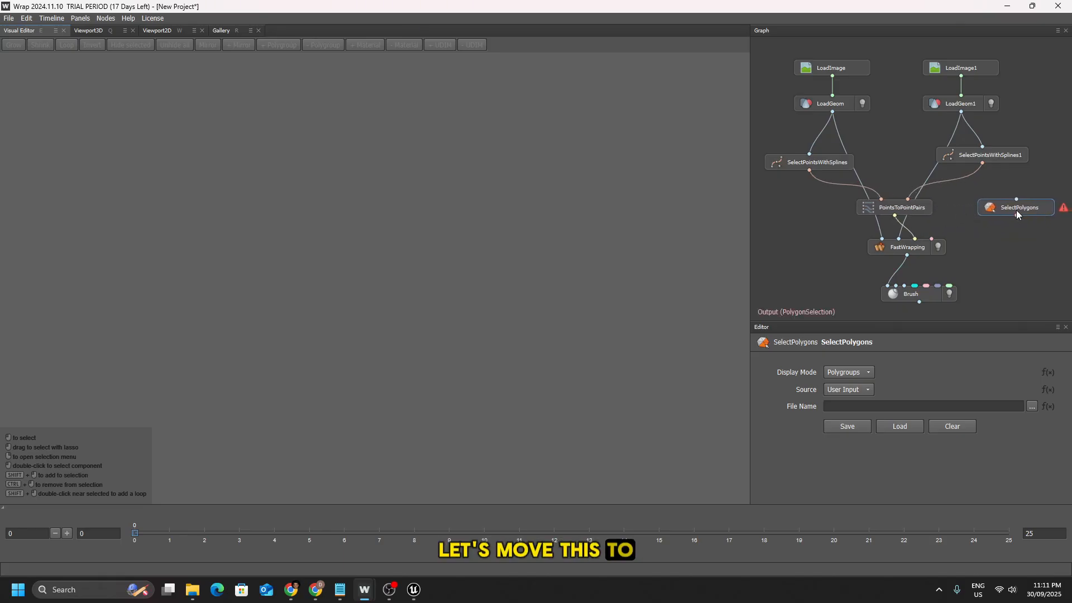
drag(1016, 209, 979, 210)
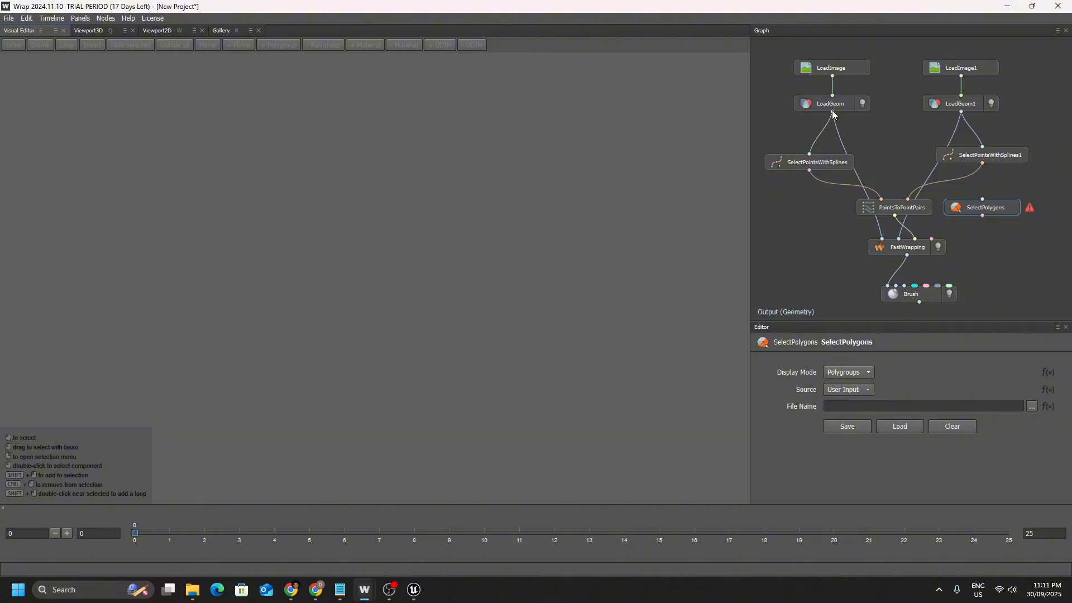
drag(832, 111, 983, 199)
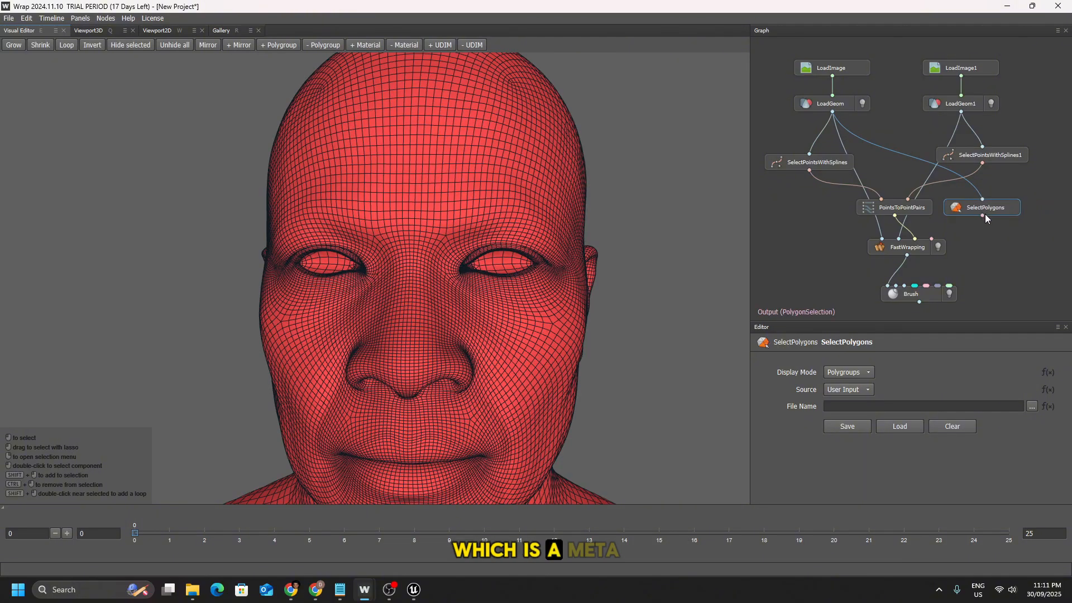
- Select the inner-eye polygons of both eyes on the MetaHuman head in SelectPolygons
scroll(508, 306, down, 3)
scroll(503, 304, up, 6)
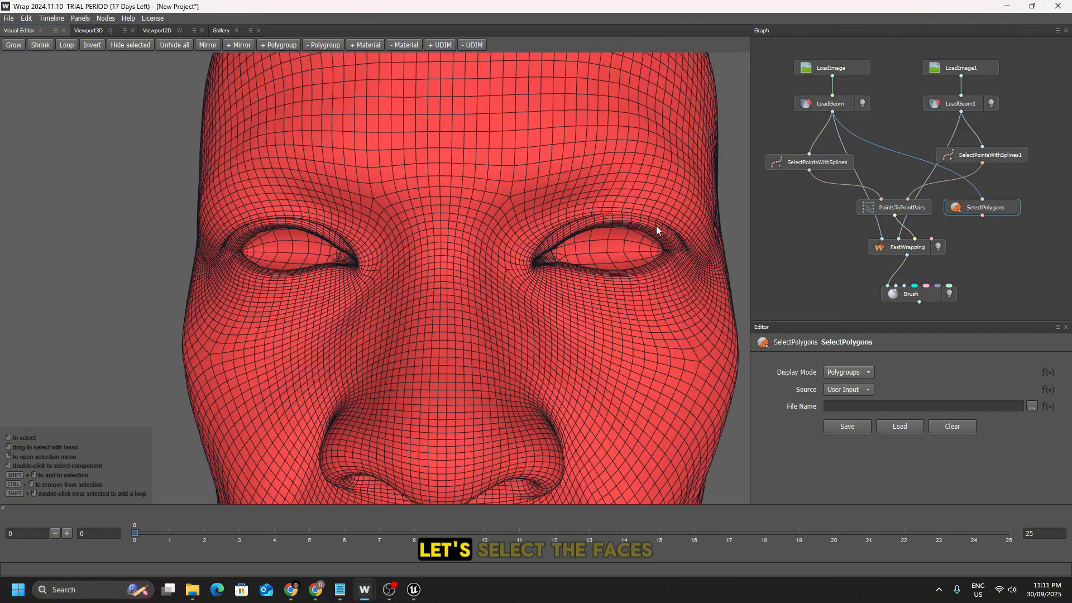
scroll(608, 249, up, 2)
scroll(614, 247, down, 3)
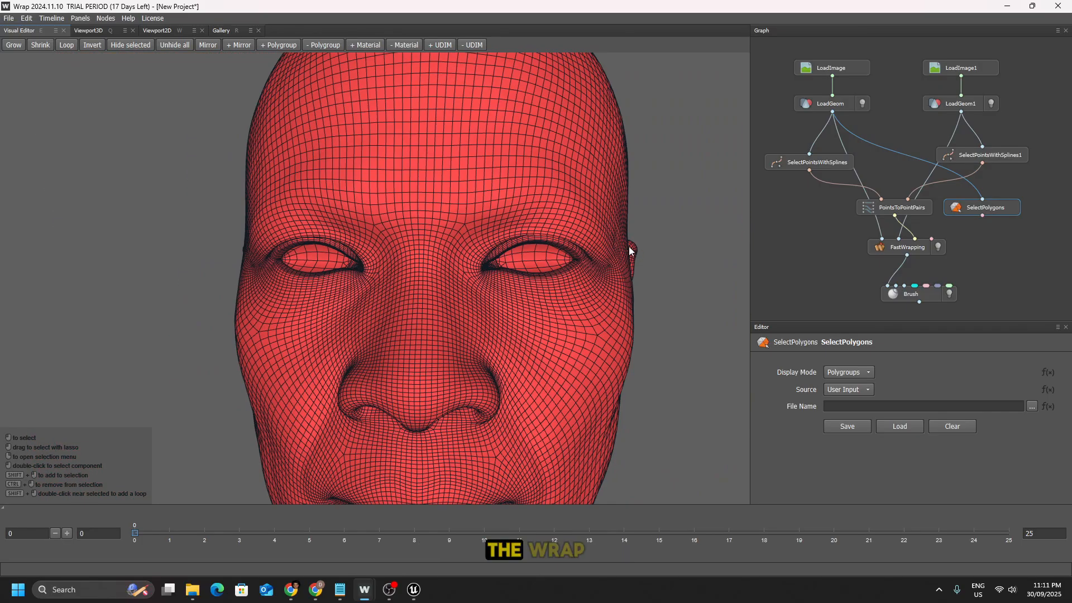
scroll(615, 248, up, 3)
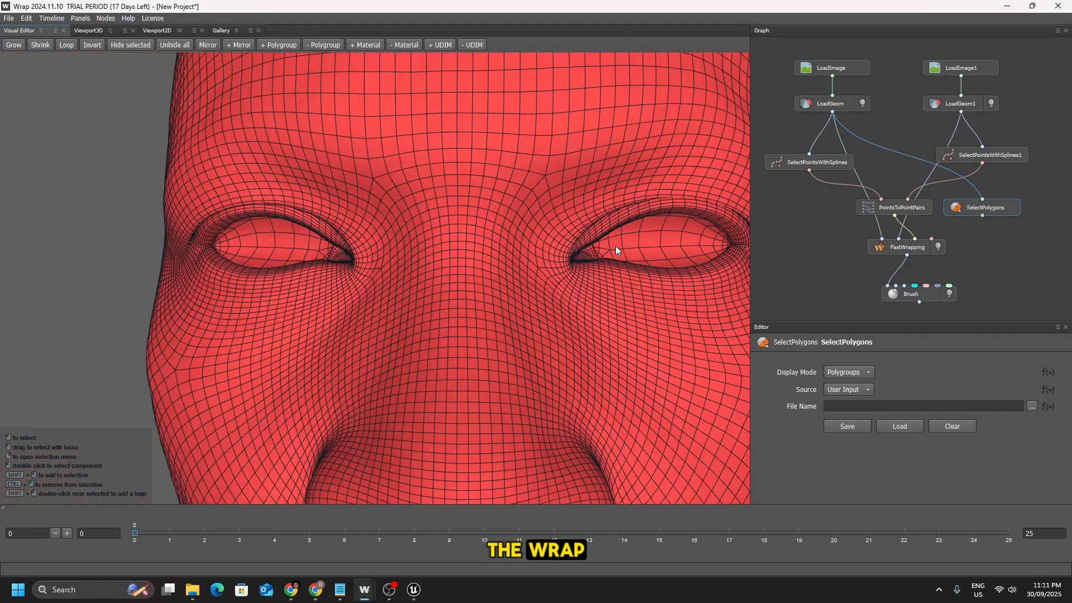
double_click(664, 241)
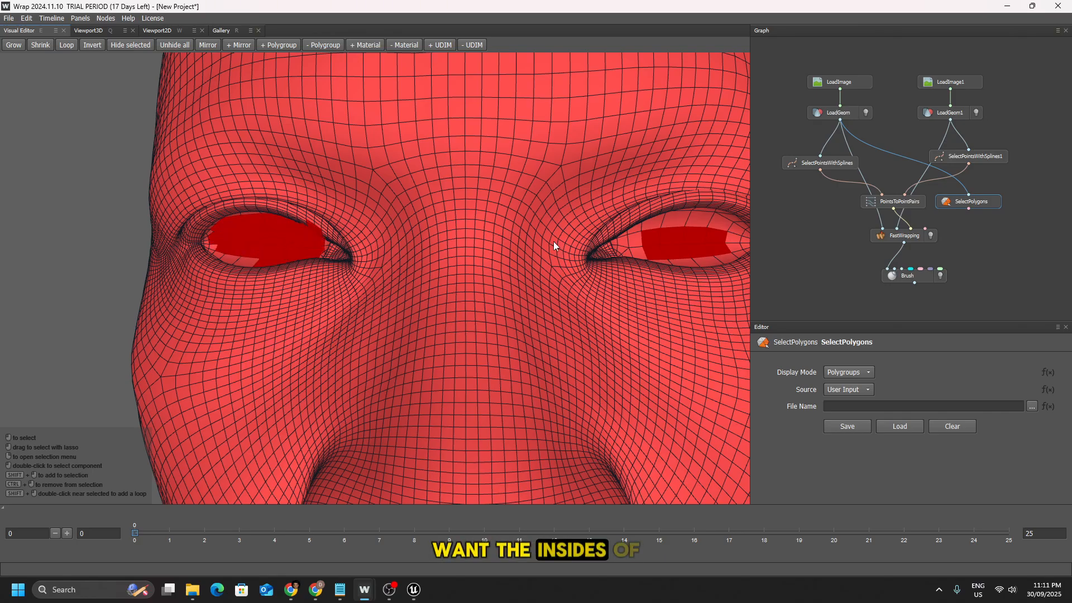
shift+drag(742, 231, 732, 246)
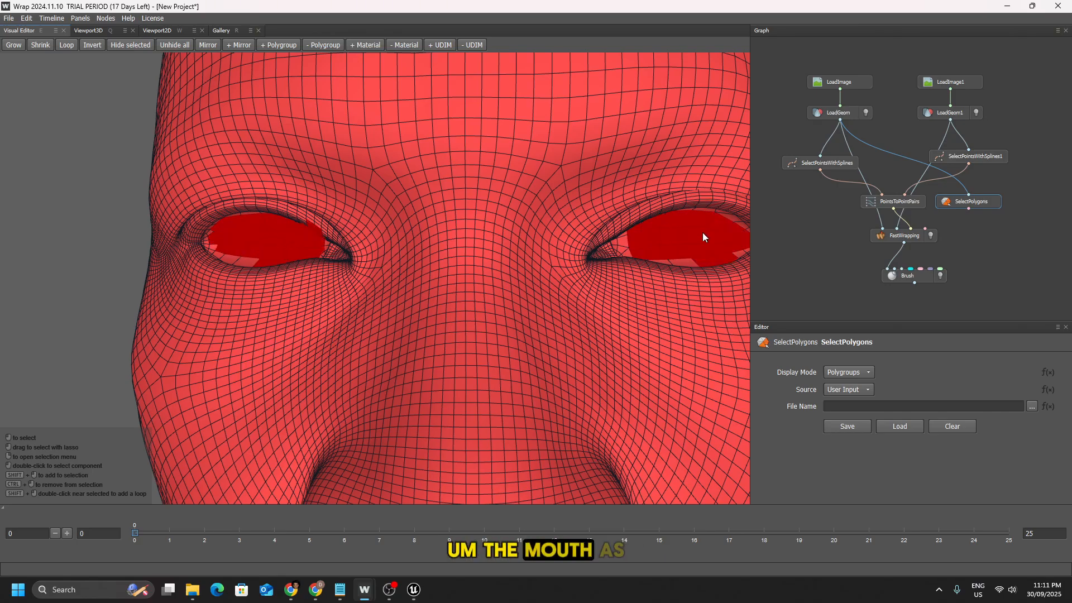
- Add the mouth-interior polygons to the selection from the underside of the head
scroll(703, 232, down, 4)
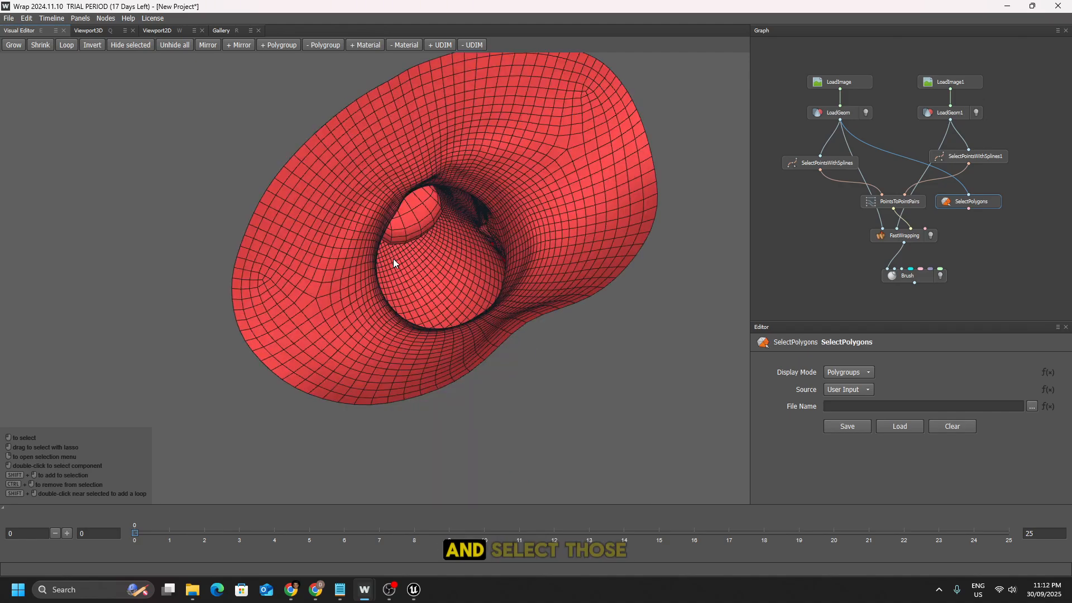
scroll(393, 263, up, 3)
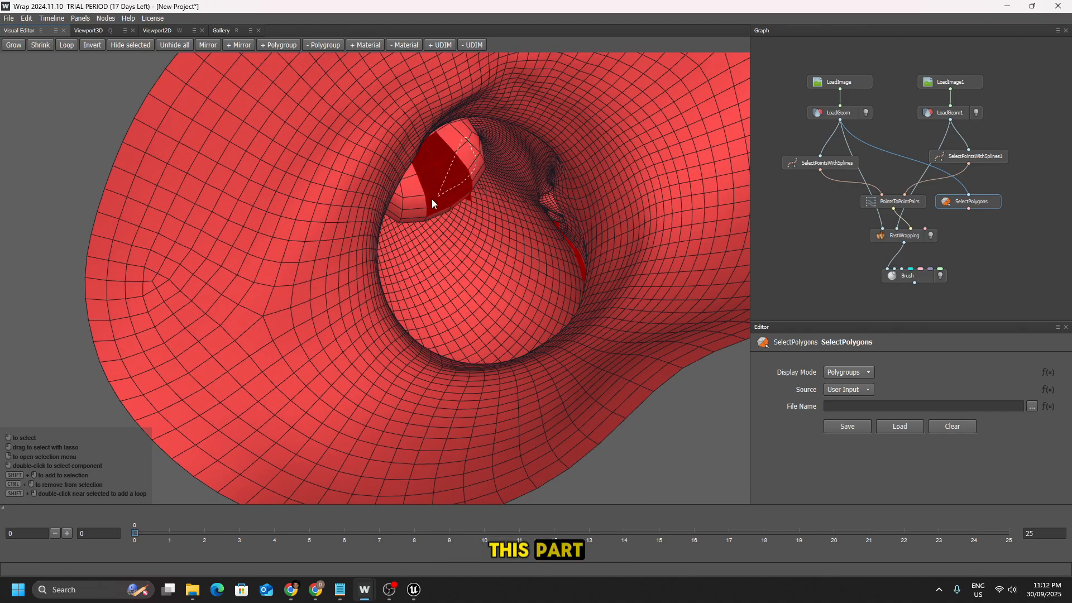
shift+drag(412, 204, 408, 197)
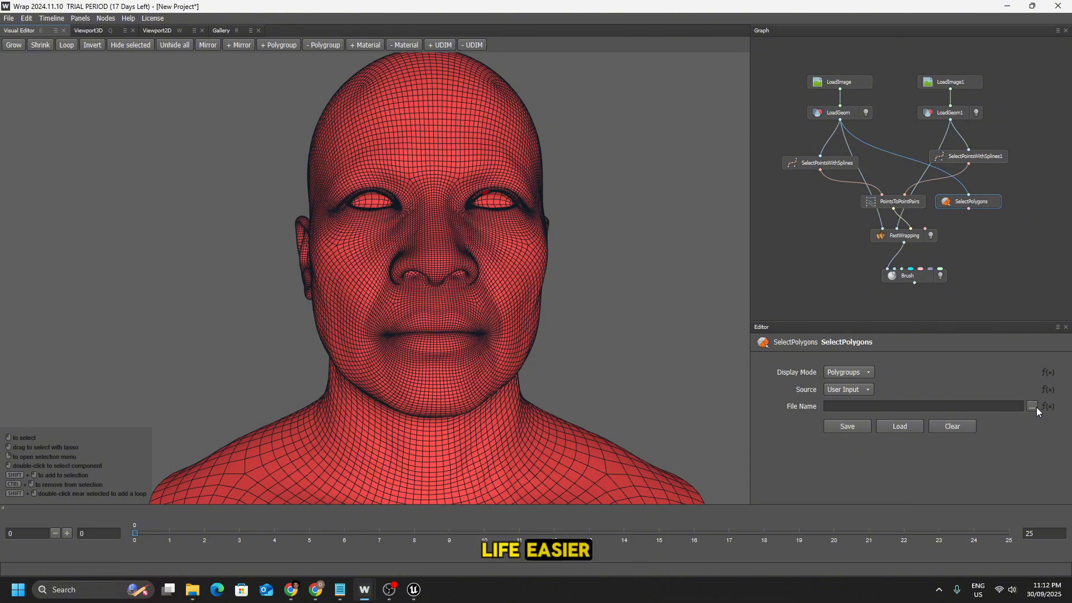
- Load the saved polygon selection eyes_and_mouth.txt from the v3 folder into SelectPolygons
click(1032, 406)
click(196, 120)
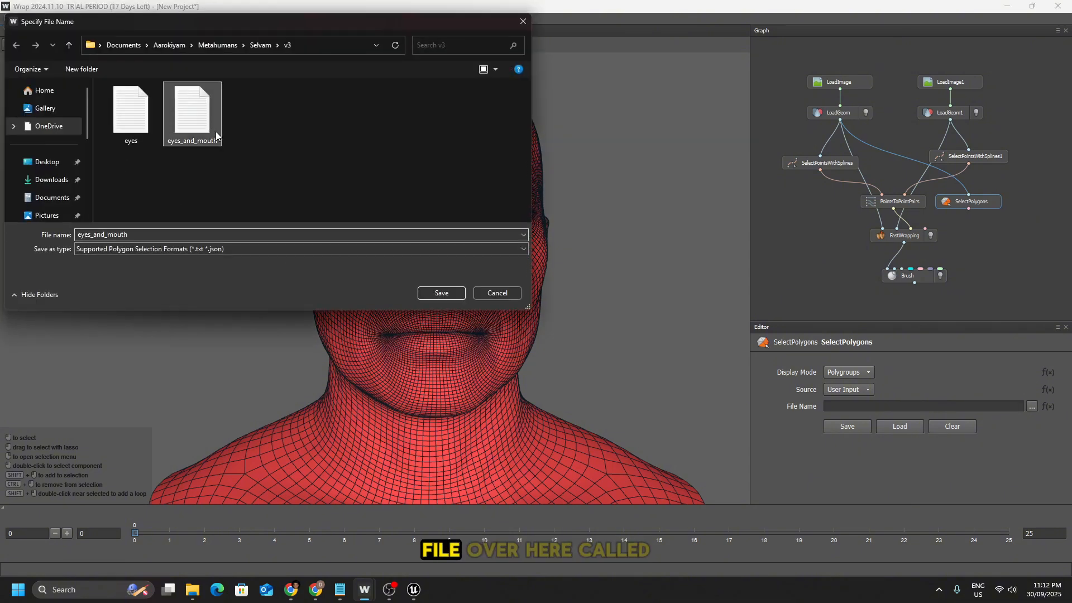
click(449, 293)
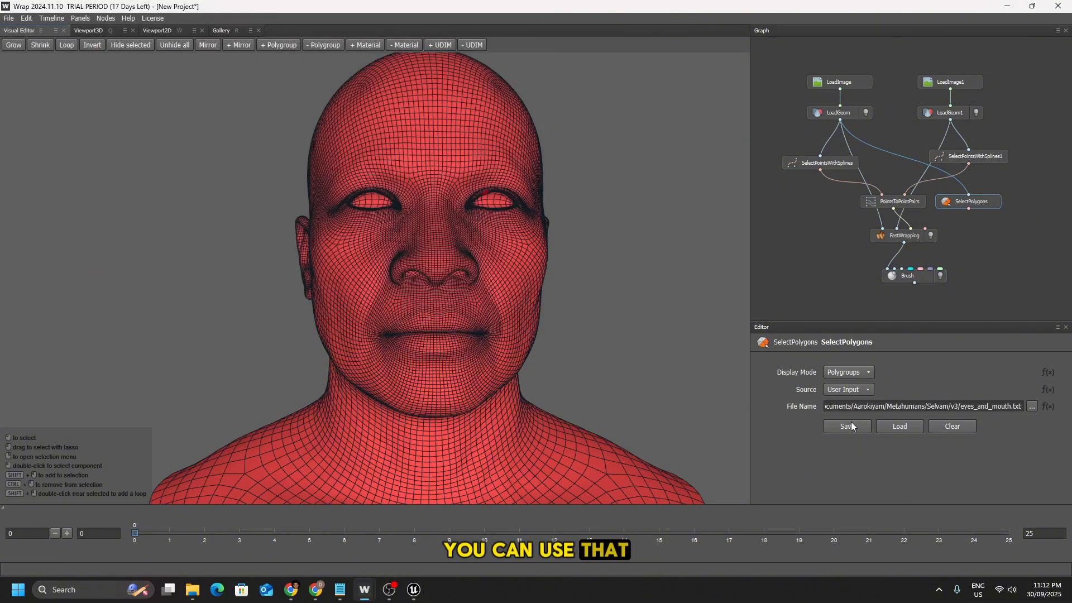
click(890, 426)
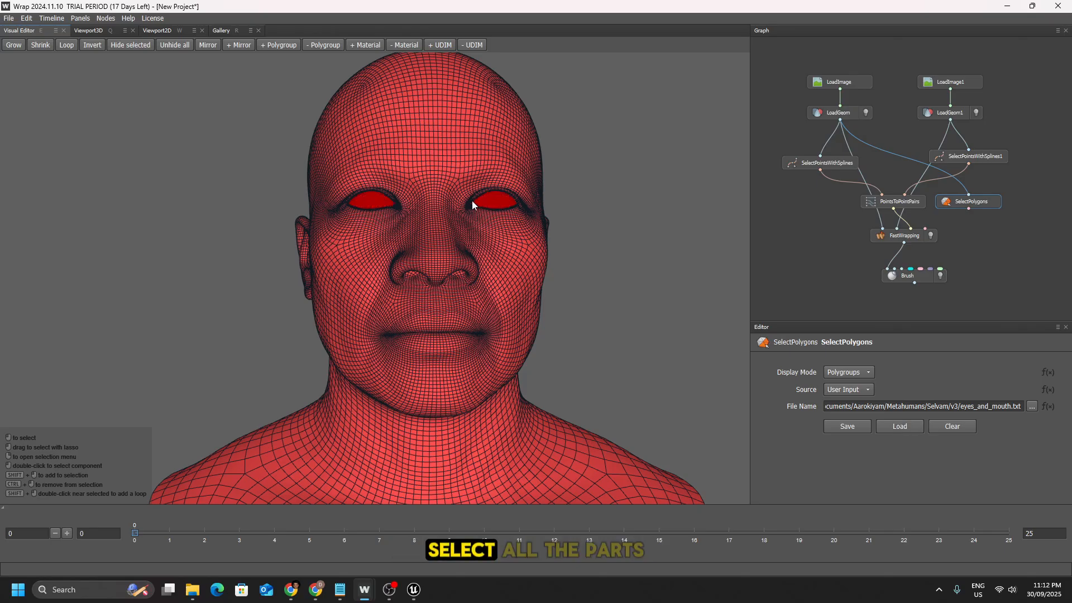
scroll(486, 320, down, 3)
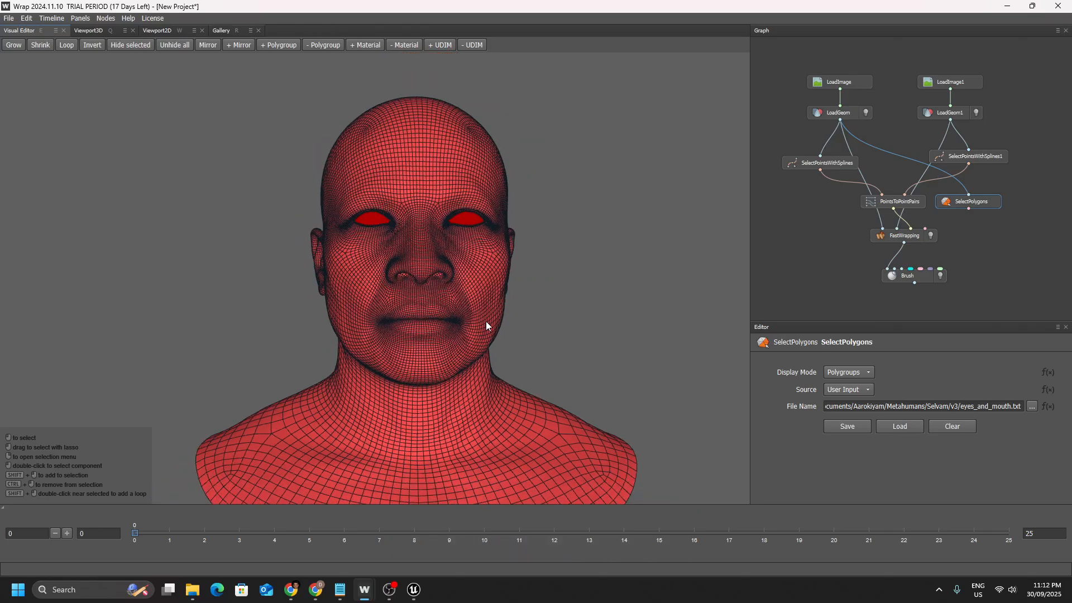
mouse_move(434, 397)
middle_down()
mouse_move(426, 175)
mouse_move(438, 283)
mouse_move(426, 397)
mouse_move(361, 381)
mouse_move(433, 400)
mouse_move(443, 419)
mouse_move(421, 413)
mouse_move(454, 415)
mouse_move(443, 416)
middle_up()
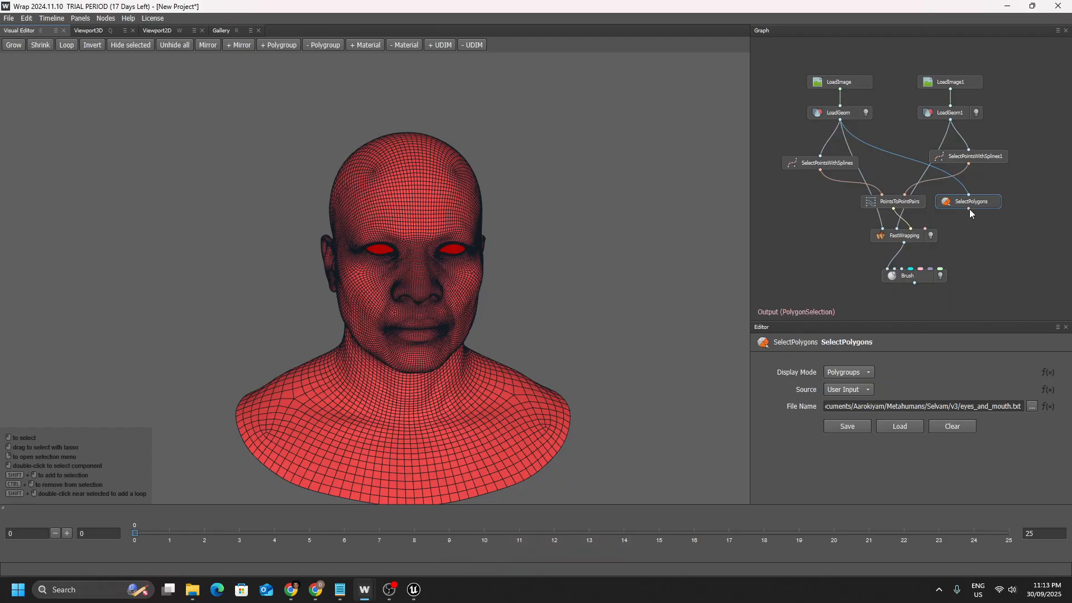
- Connect the SelectPolygons output to FastWrapping's polygon-selection input and recompute the wrapping
drag(969, 209, 926, 228)
click(900, 235)
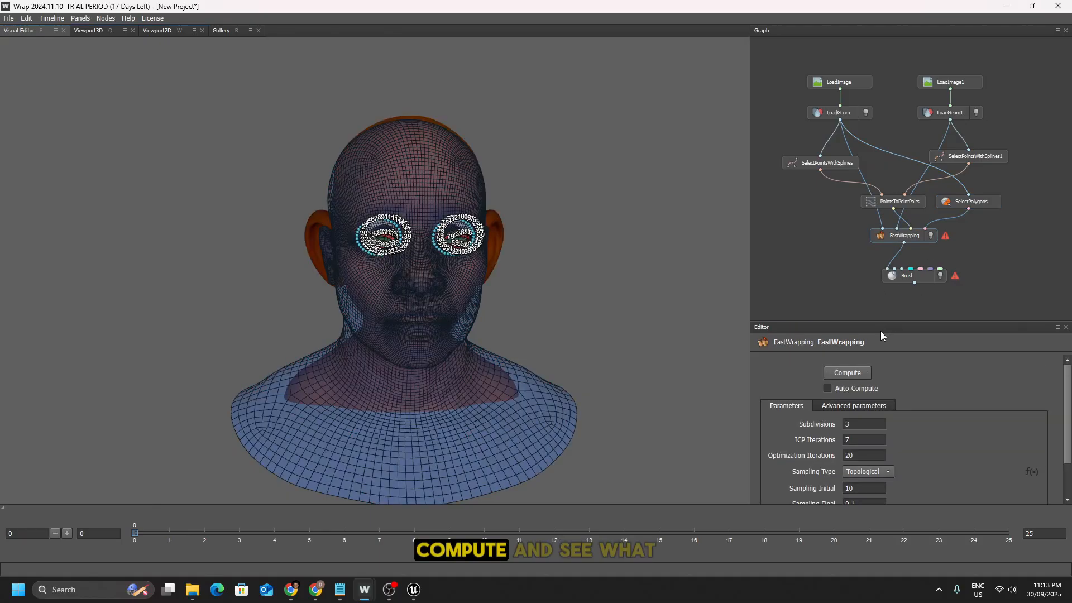
click(832, 374)
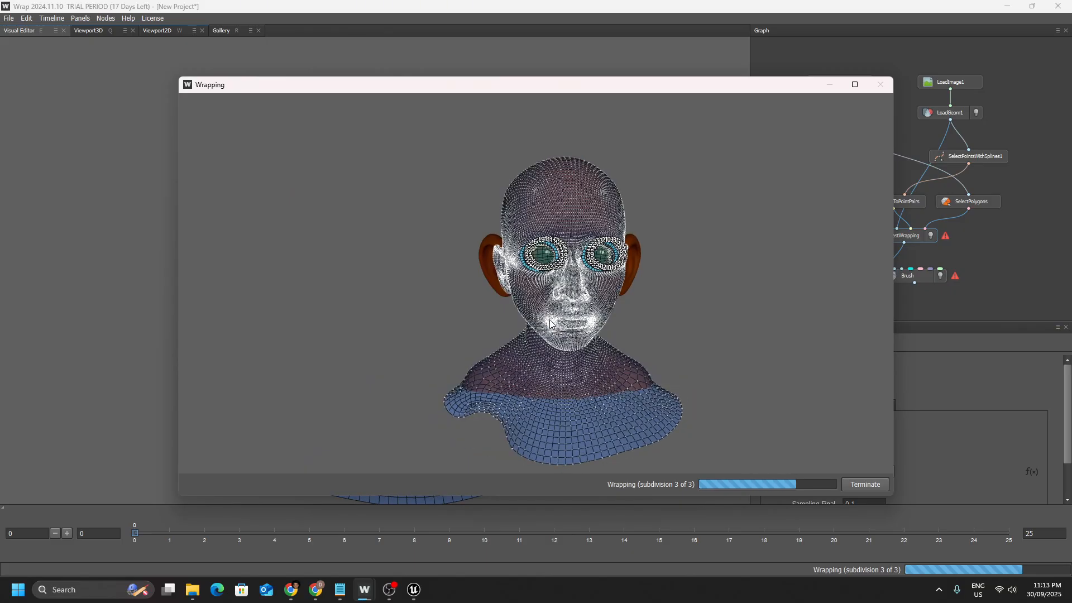
- Open the Brush node and inspect the wrapped head's eye sockets, ears and mouth area
click(910, 276)
scroll(480, 259, down, 3)
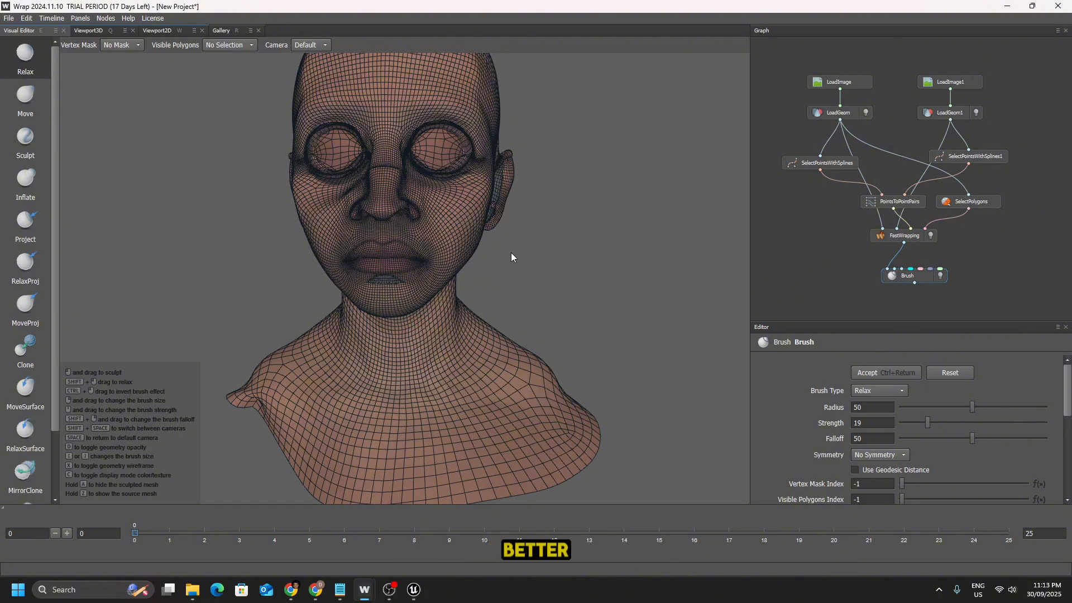
alt+drag(544, 285, 400, 291)
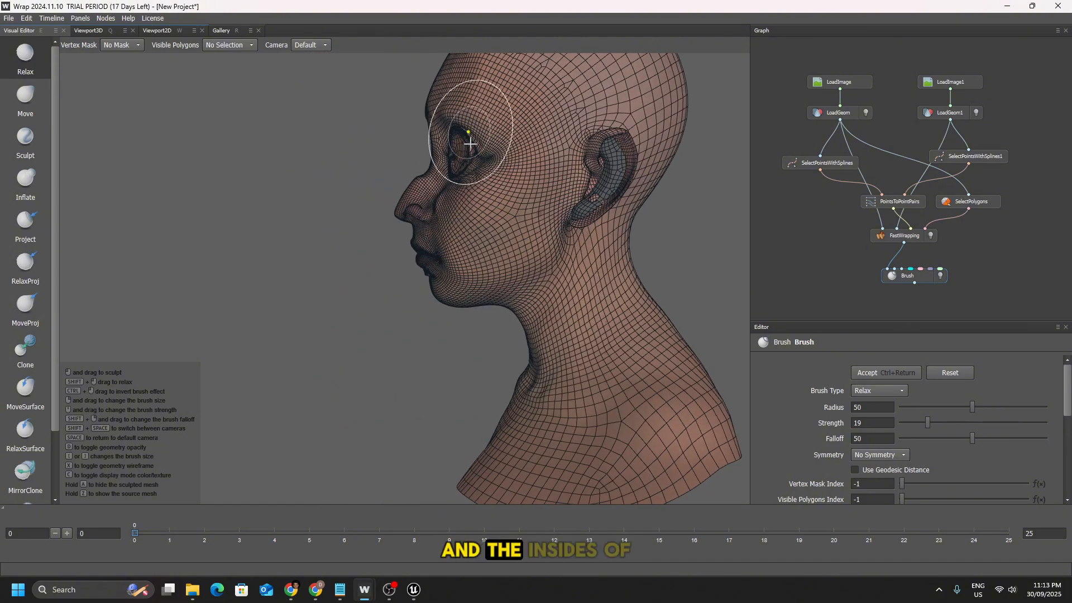
mouse_move(454, 255)
alt+mouse_down()
mouse_move(652, 265)
mouse_move(564, 264)
alt+mouse_up()
scroll(543, 266, up, 6)
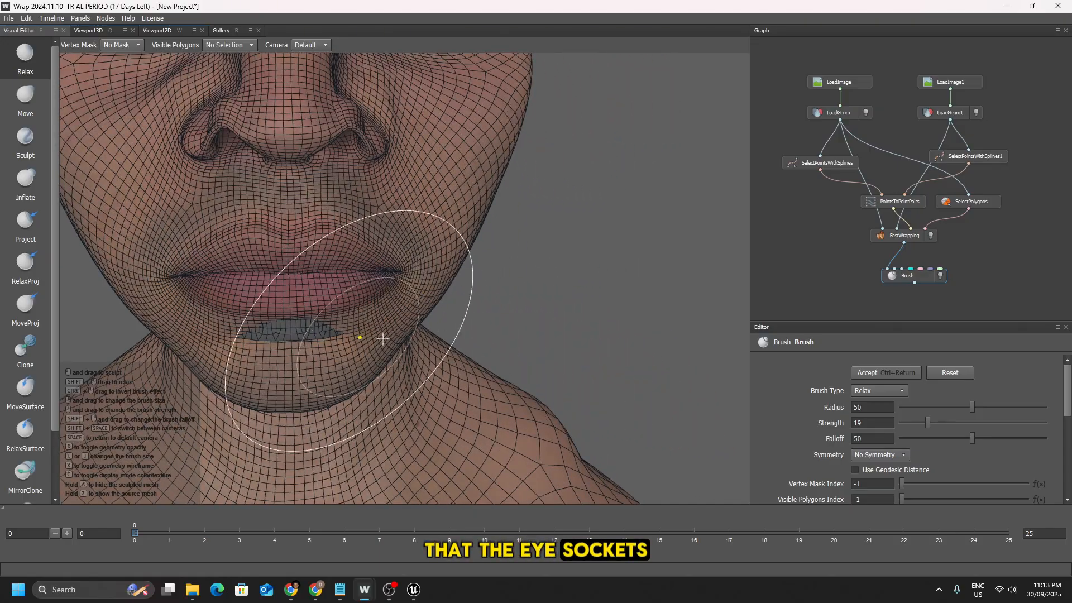
- Smooth the inner-mouth polygons poking through below the lower lip with the Relax brush
mouse_move(301, 329)
mouse_down()
mouse_move(284, 330)
mouse_move(323, 340)
mouse_up()
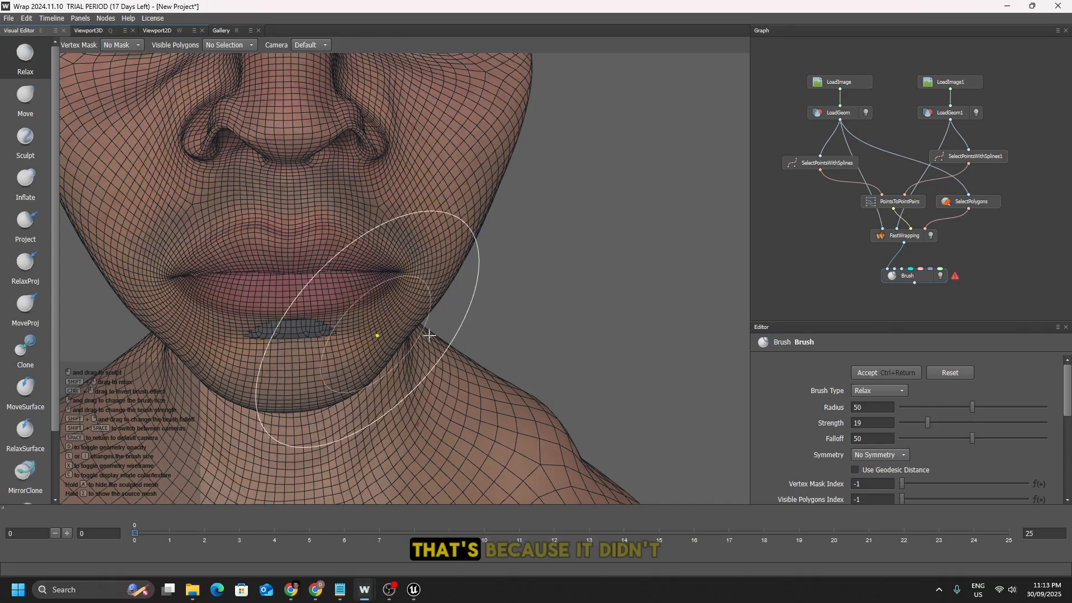
scroll(500, 311, down, 3)
scroll(500, 311, up, 2)
scroll(286, 331, up, 1)
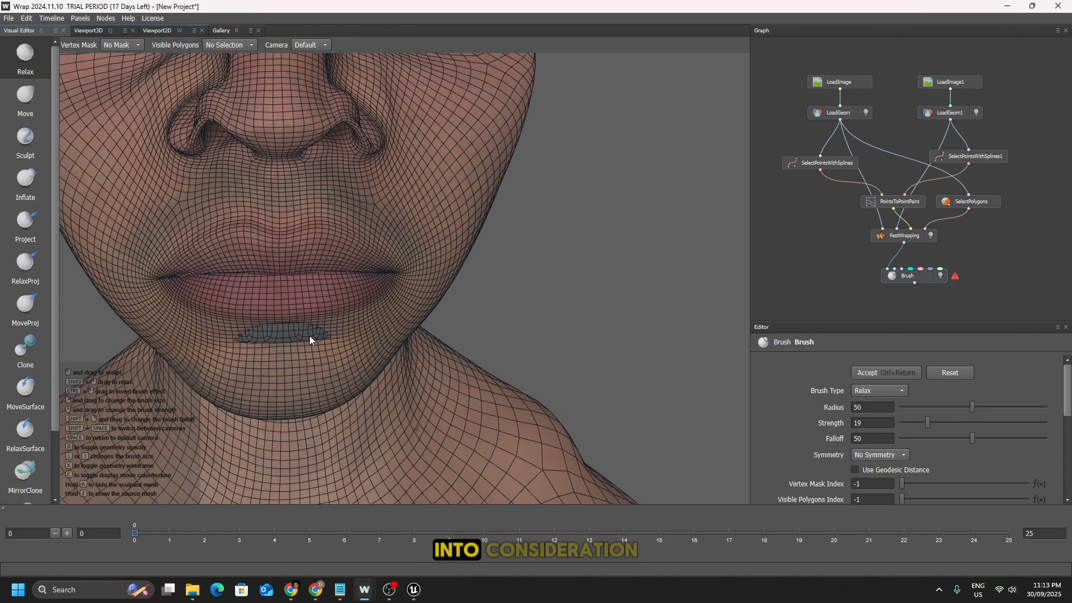
scroll(407, 311, down, 3)
scroll(459, 323, up, 1)
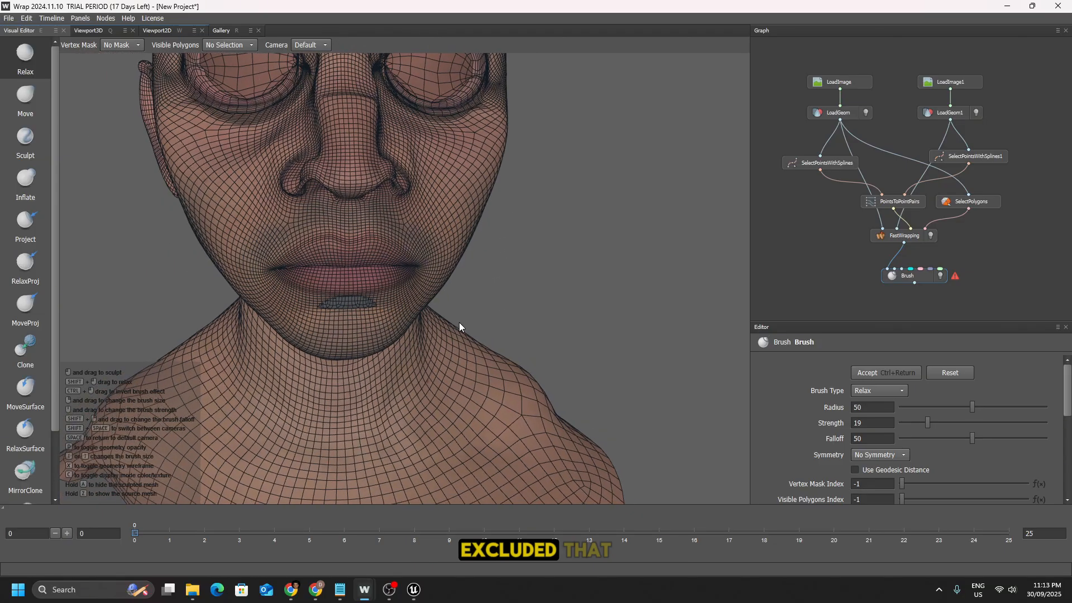
alt+drag(459, 322, 479, 313)
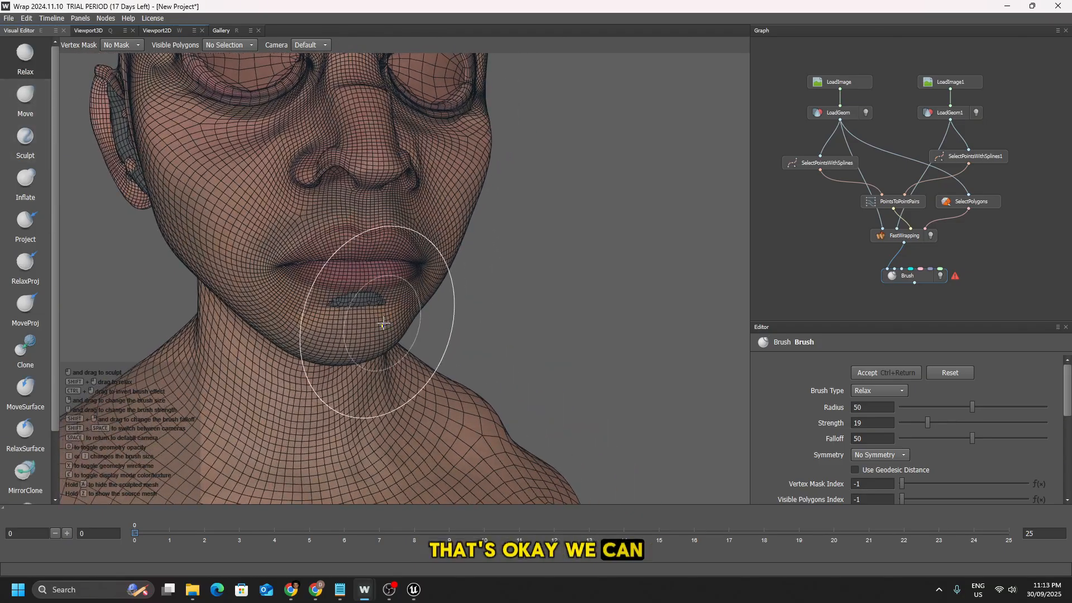
scroll(367, 305, up, 2)
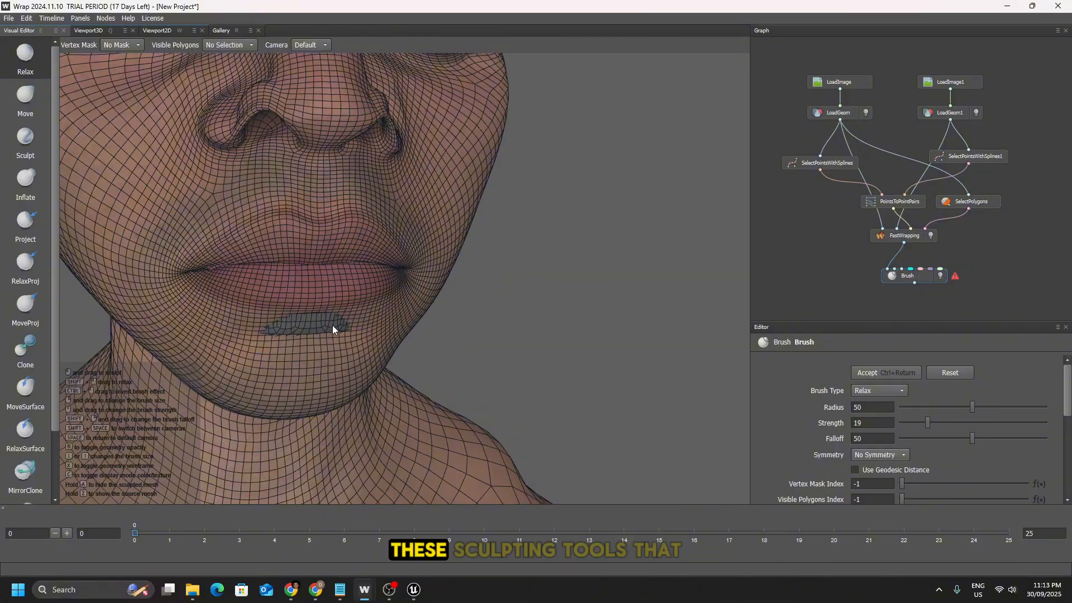
scroll(331, 321, down, 2)
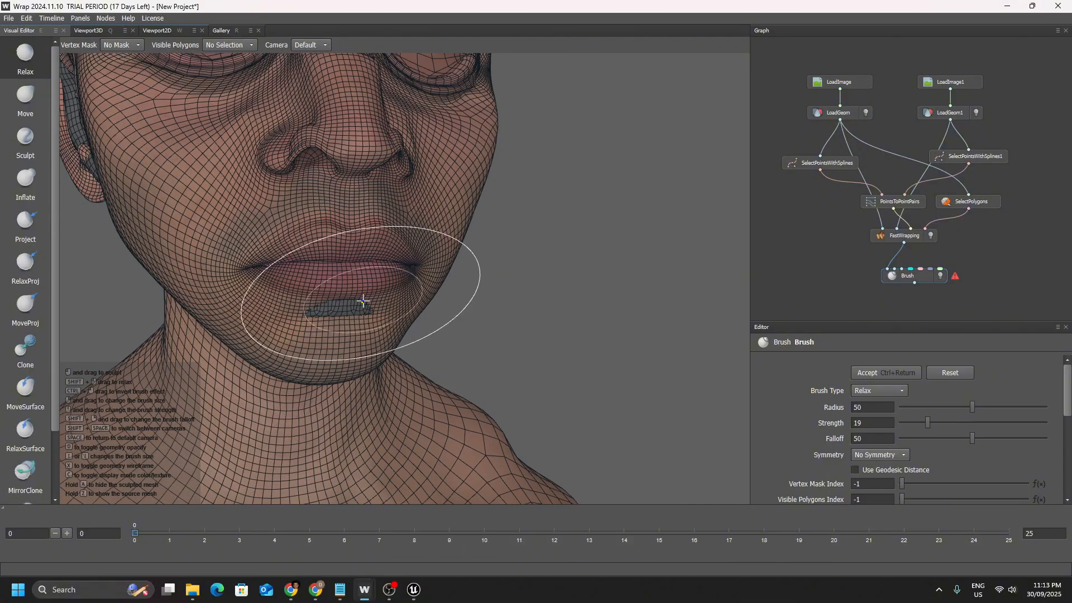
mouse_move(361, 302)
mouse_down()
mouse_move(353, 316)
mouse_move(327, 318)
mouse_move(357, 314)
mouse_up()
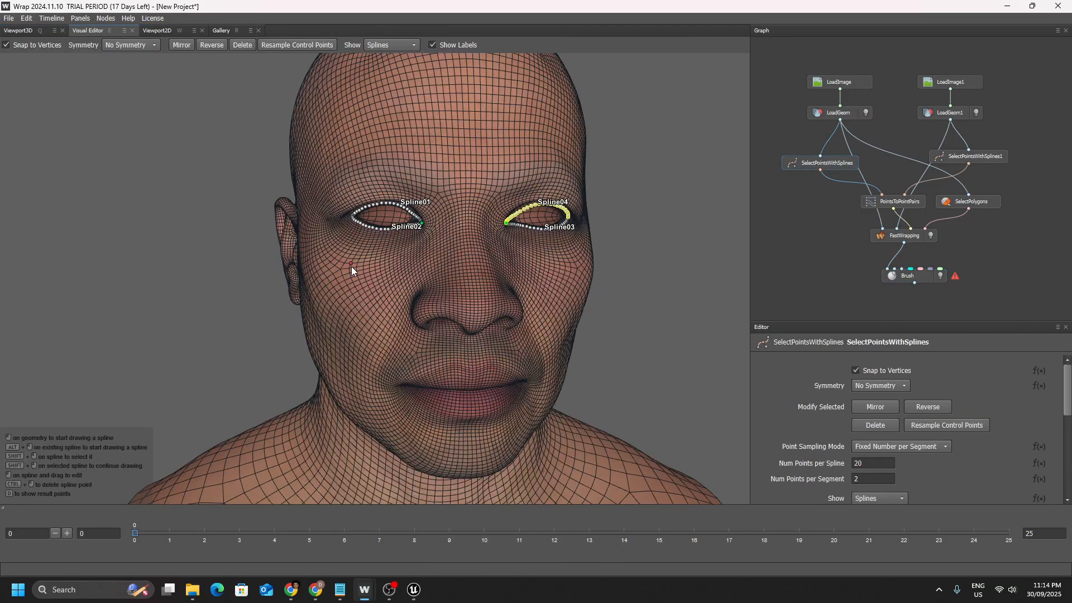
- Draw a spline along the outer rim of the realistic base head's right ear down to the lobe and mirror it
middle_drag(354, 266, 523, 269)
scroll(357, 233, up, 4)
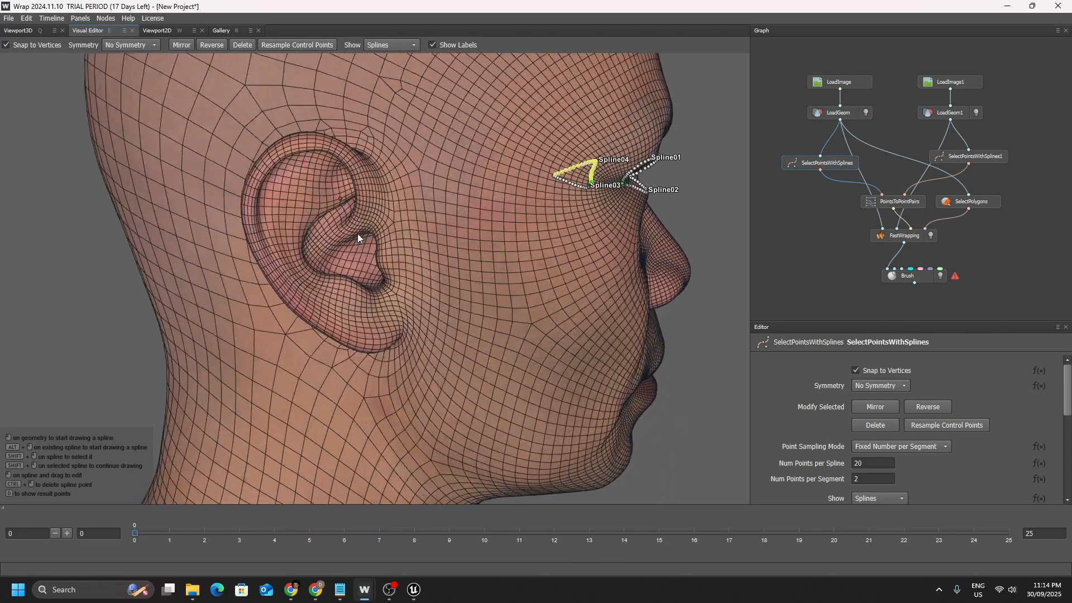
click(365, 183)
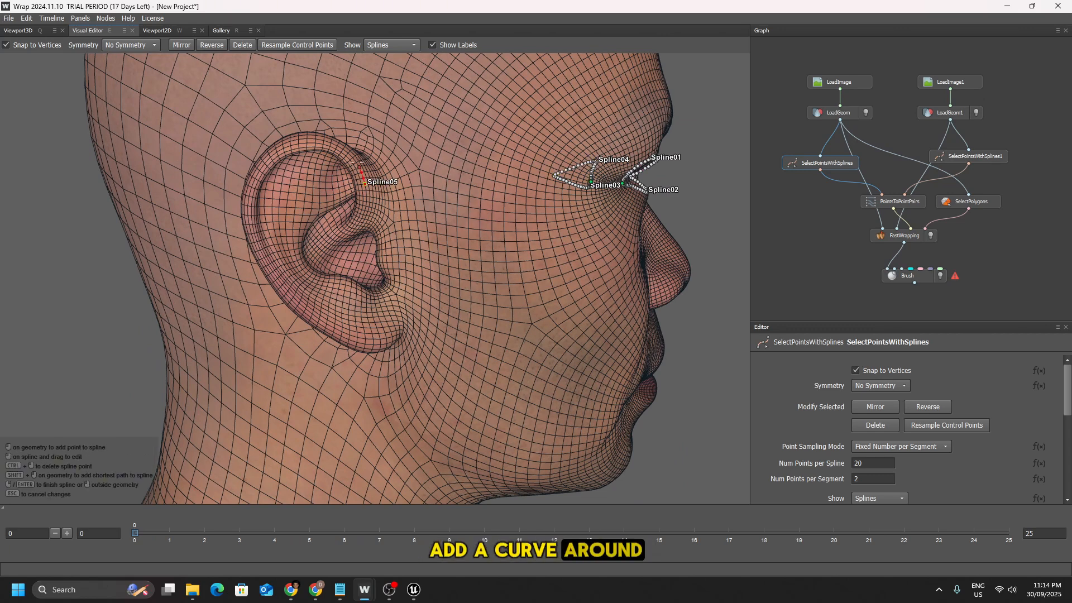
click(302, 315)
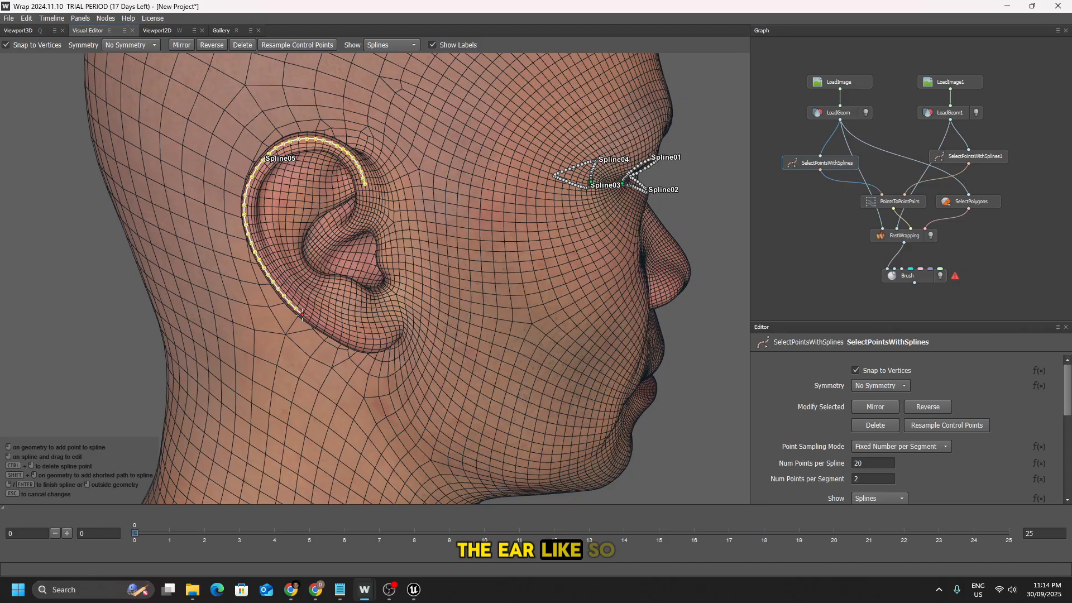
shift+click(400, 328)
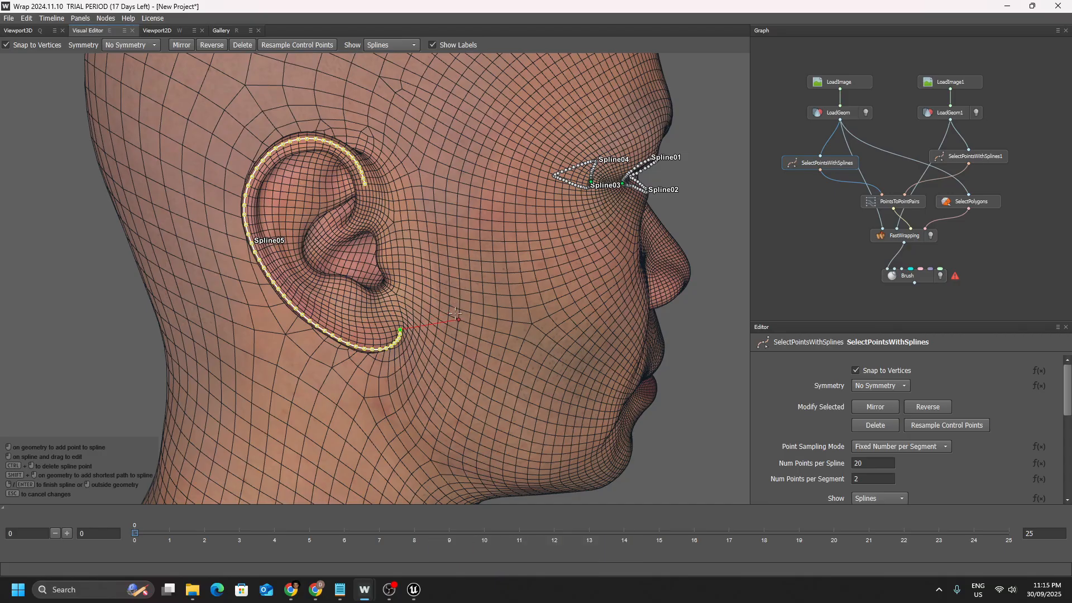
key(Return)
scroll(350, 142, down, 4)
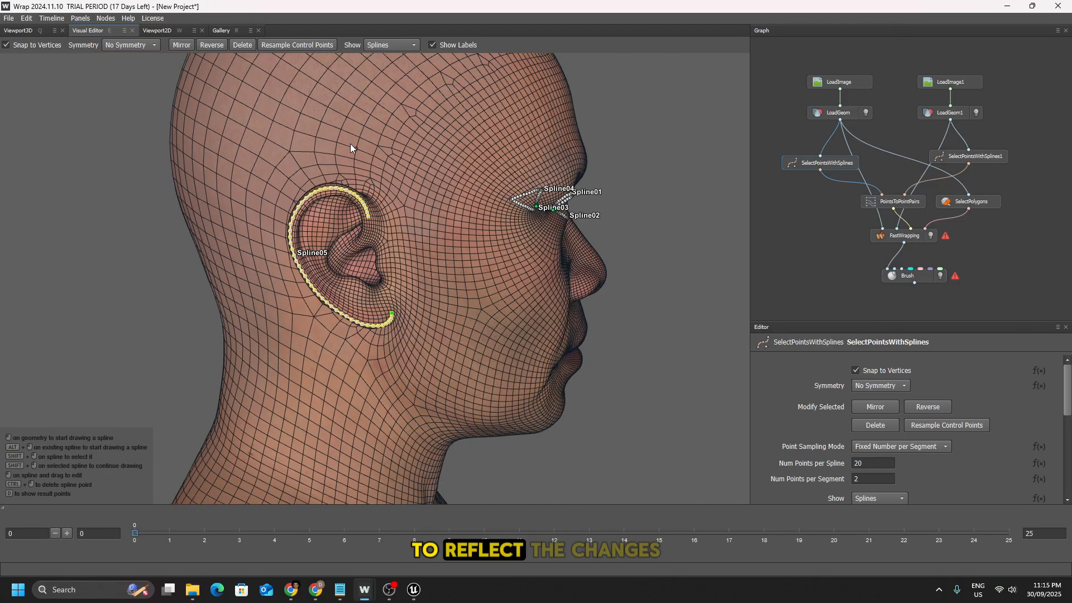
click(190, 44)
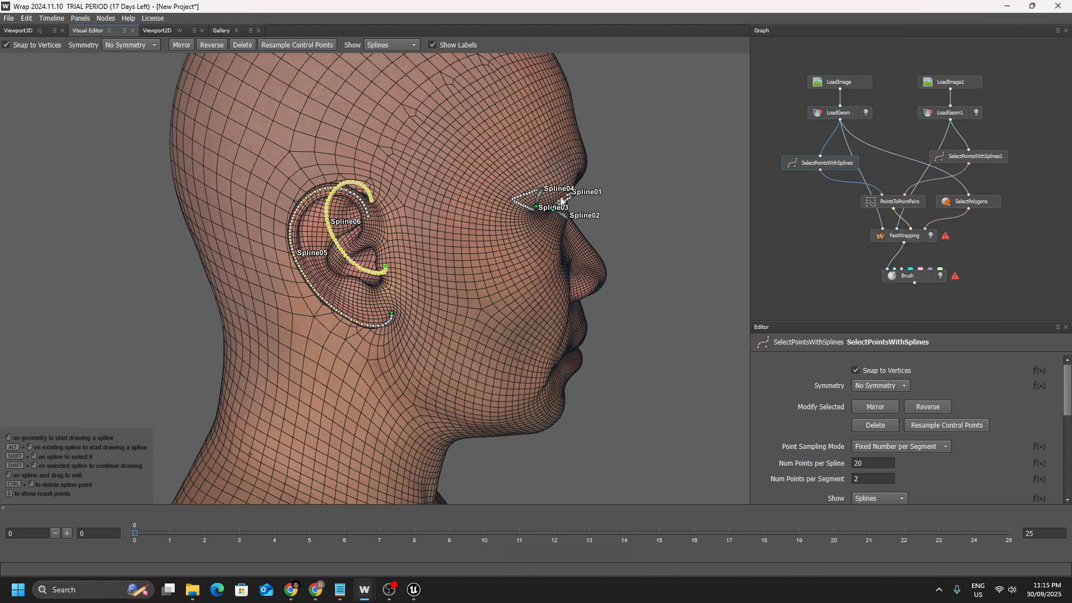
- Draw a spline around the inner contour of the base head's right ear and mirror it to the opposite side
middle_drag(617, 273, 544, 273)
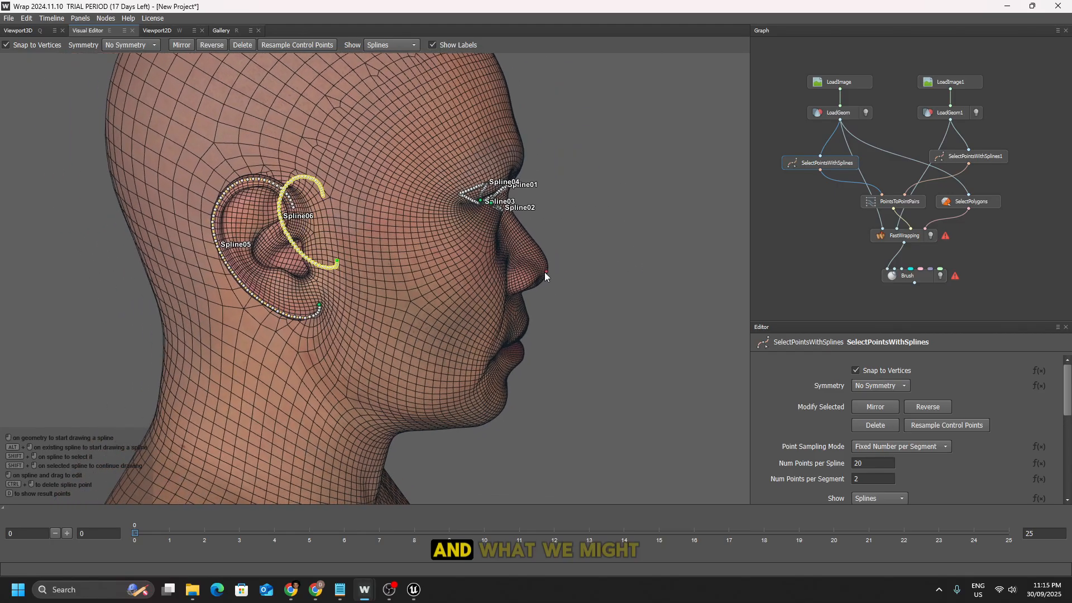
click(203, 200)
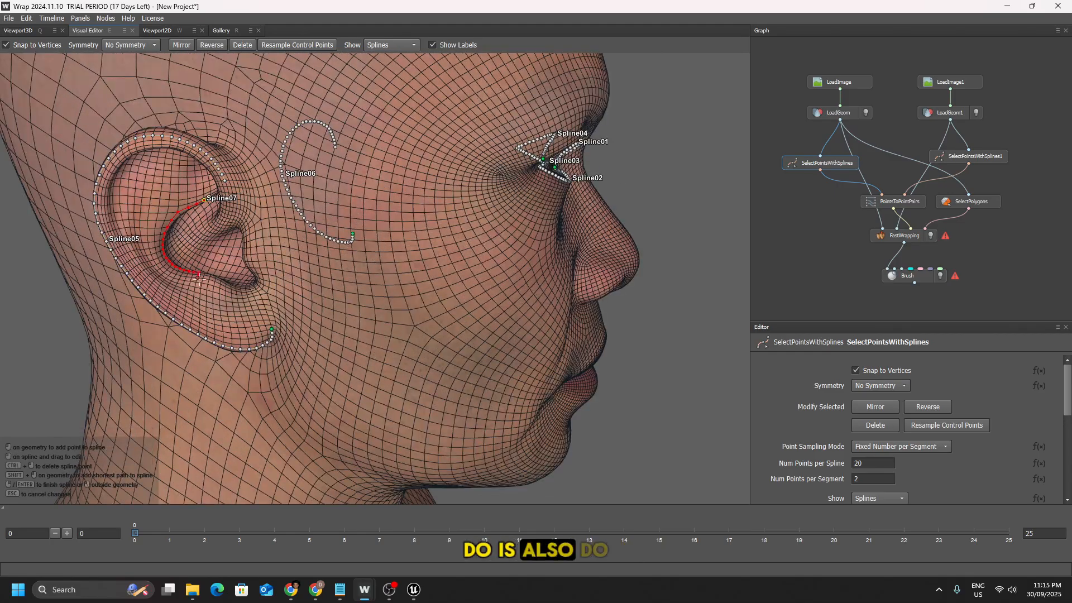
click(254, 285)
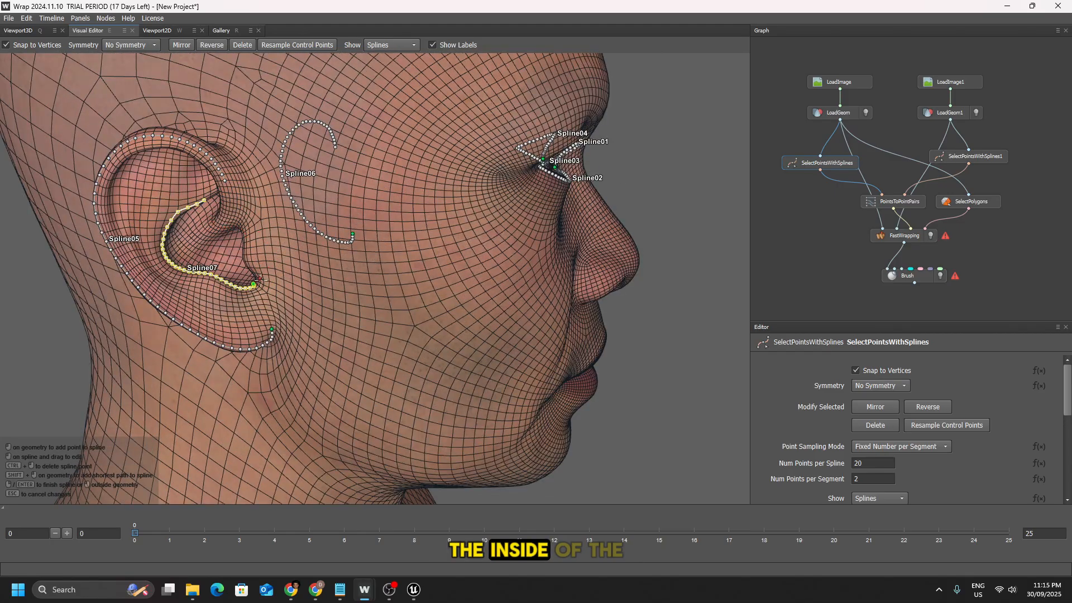
click(237, 226)
key(Return)
click(180, 44)
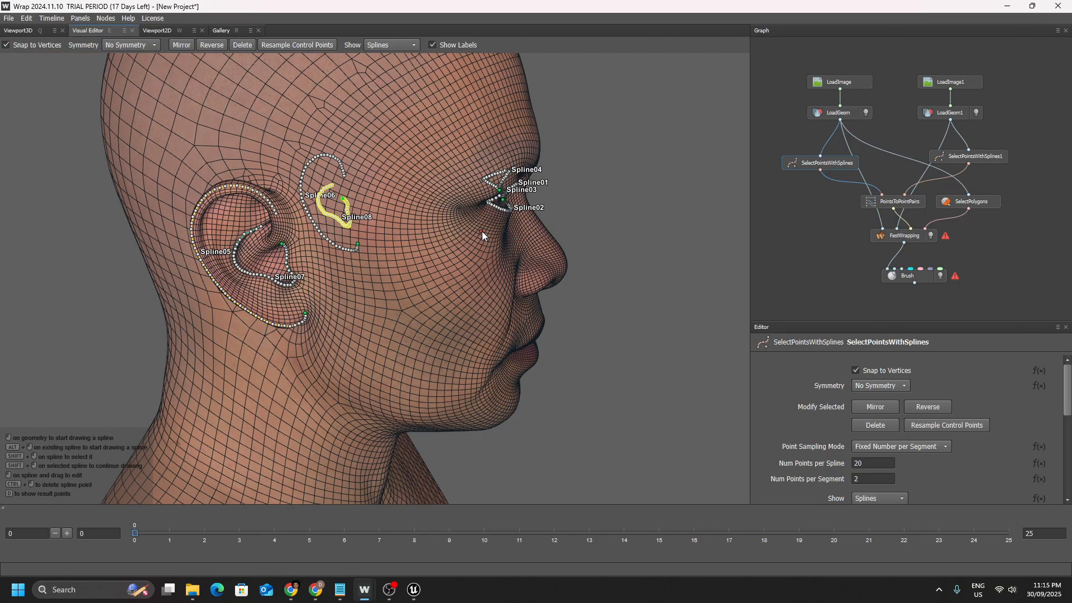
- Open SelectPointsWithSplines1 and trace a spline around the outer rim of the stylized head's right ear
click(965, 158)
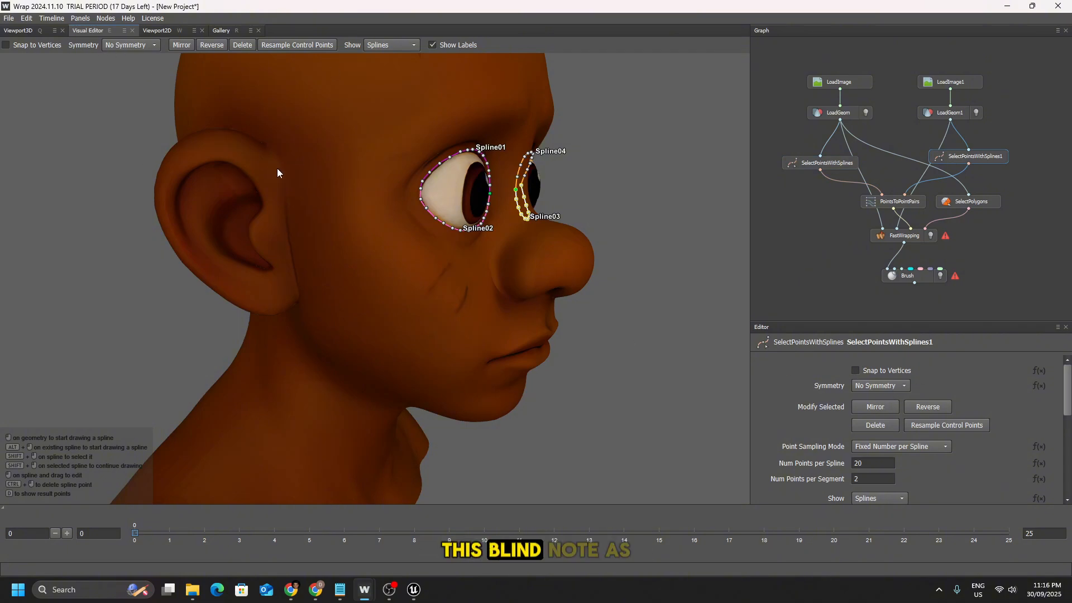
click(267, 178)
click(259, 165)
click(241, 150)
click(230, 143)
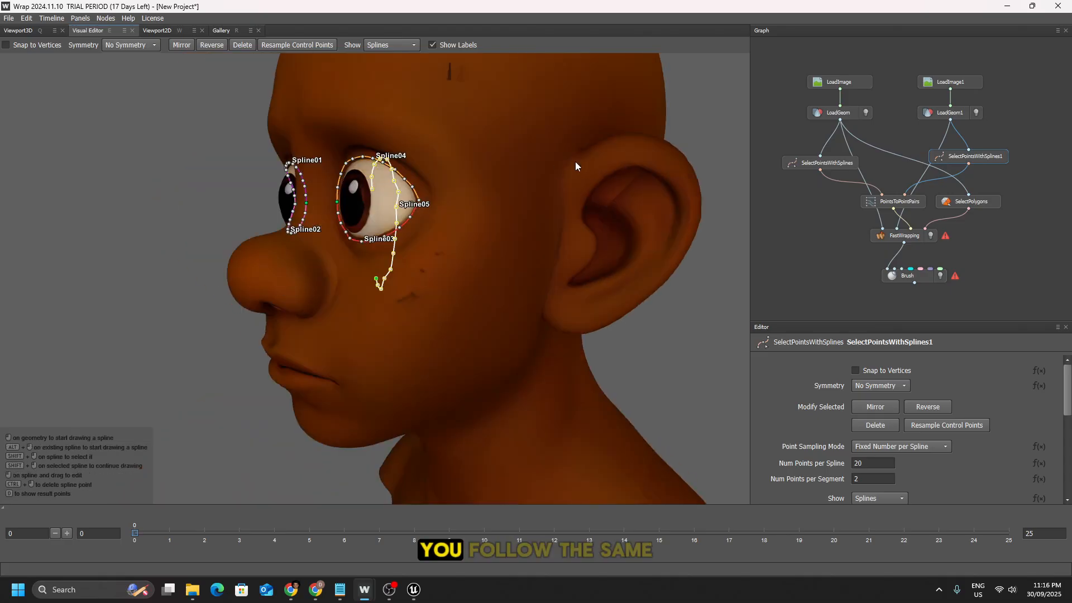
- Trace a matching spline around the outer rim of the stylized head's left ear from its upper front to the lobe
click(592, 158)
click(613, 138)
click(645, 134)
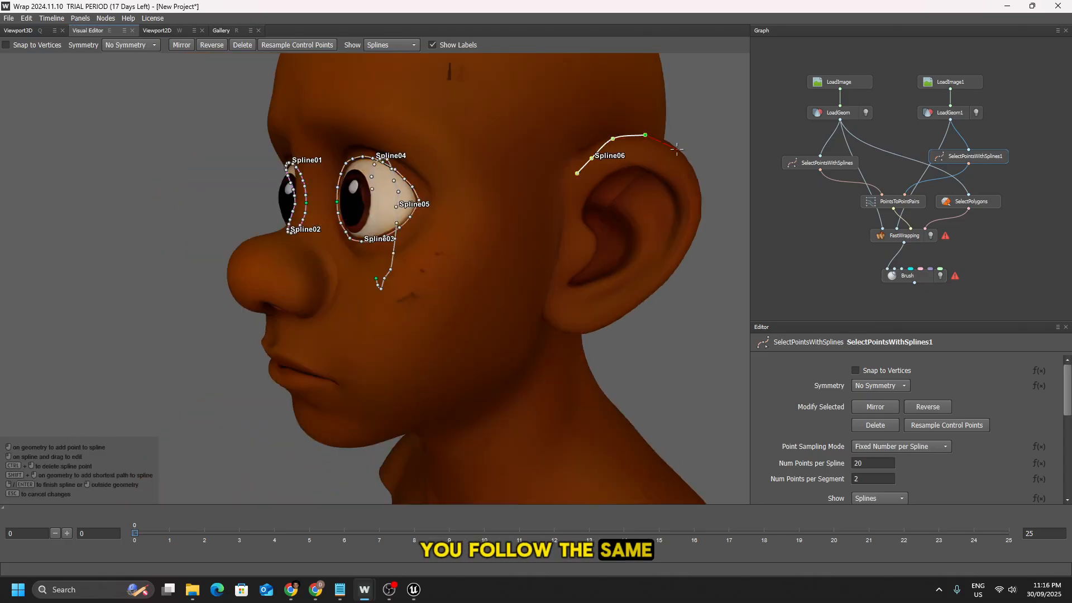
click(676, 150)
click(694, 177)
click(700, 208)
click(690, 241)
click(670, 274)
click(640, 300)
key(Return)
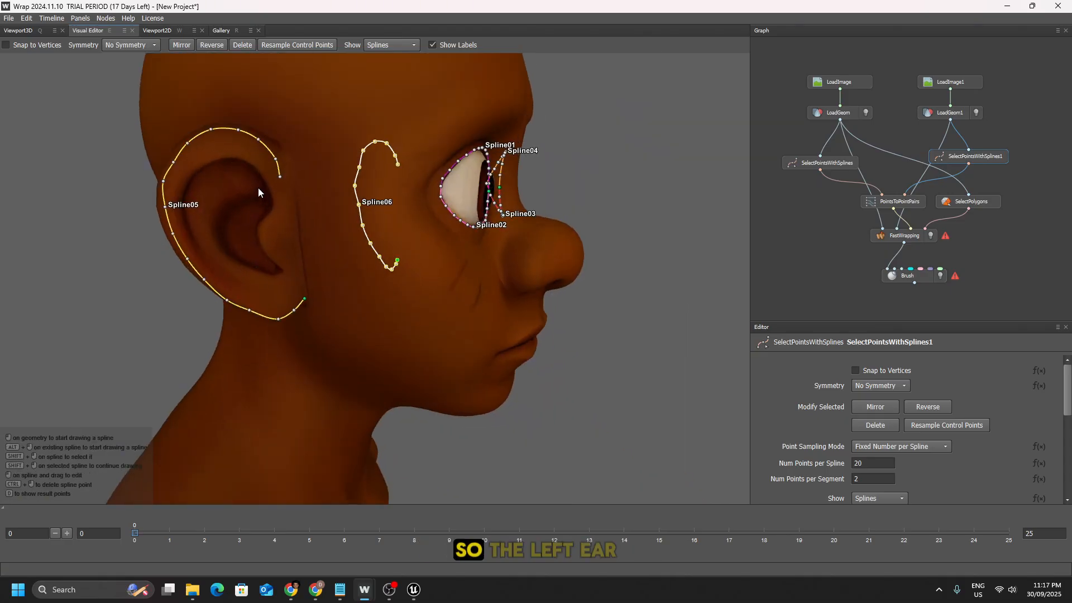
click(246, 158)
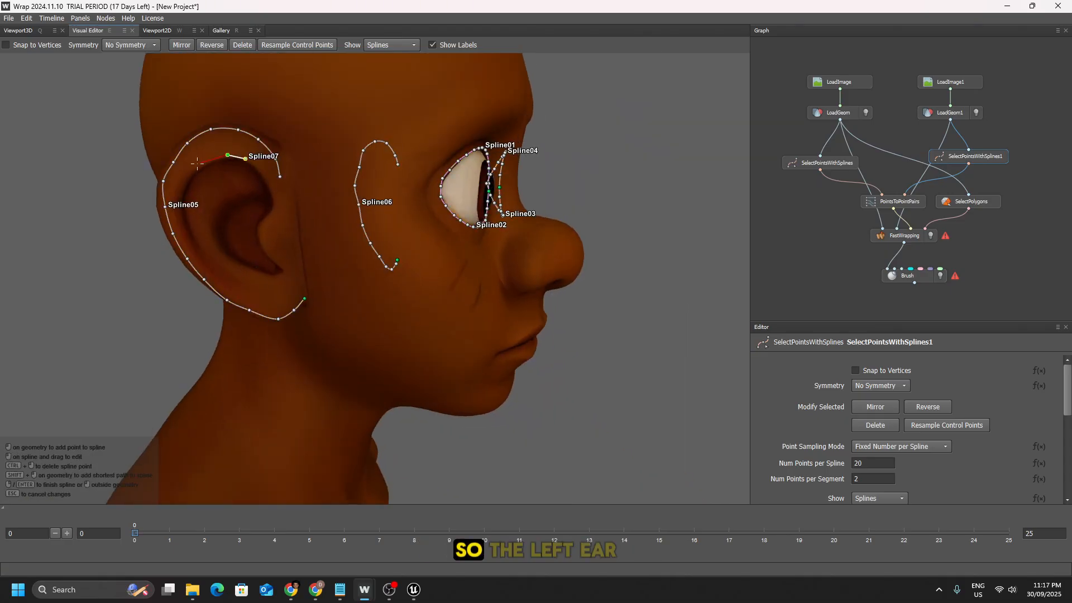
click(228, 154)
click(197, 165)
click(183, 187)
key(Return)
key(Delete)
- Trace a spline along the inner contour of the stylized head's right ear, around the ear opening
click(244, 190)
click(227, 198)
click(219, 210)
click(216, 235)
click(225, 255)
click(249, 271)
click(277, 275)
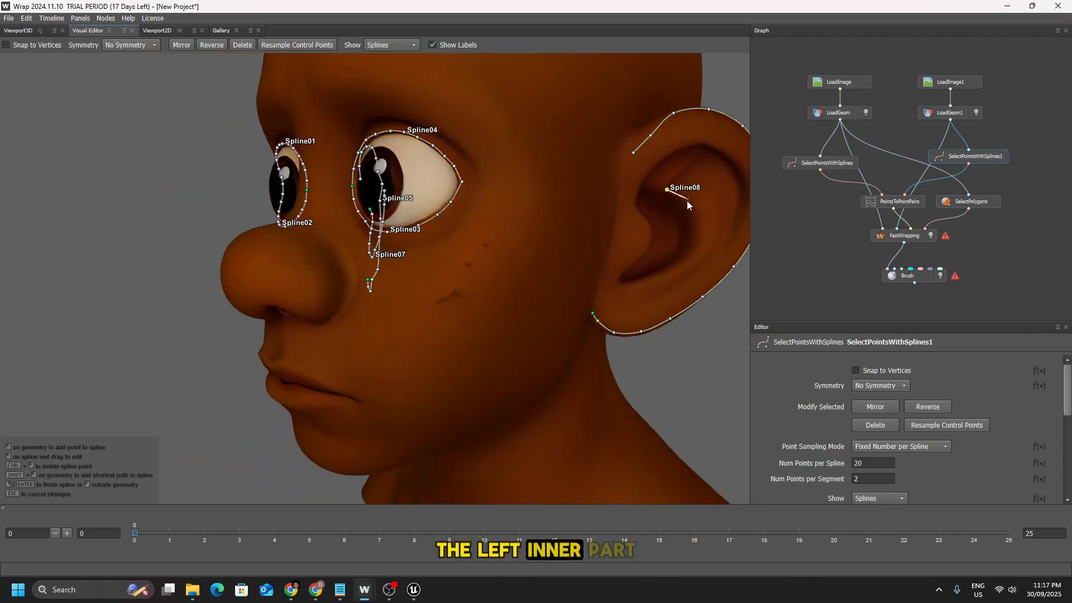
- Trace a matching spline around the inner contour of the stylized head's left ear and finish it
click(667, 190)
click(687, 199)
click(695, 215)
click(696, 244)
click(657, 274)
click(619, 281)
click(631, 262)
click(649, 240)
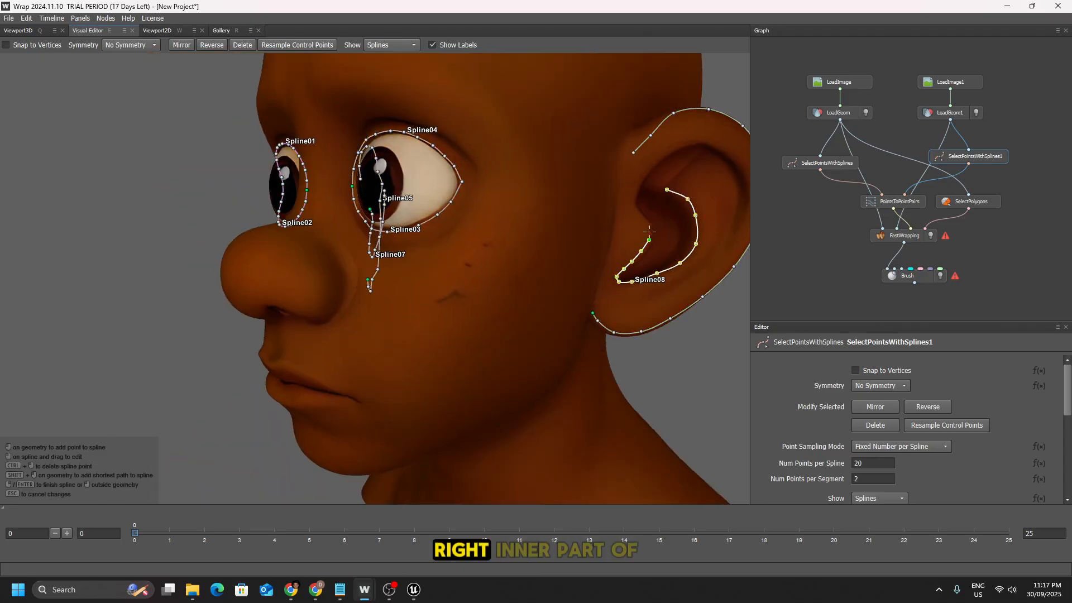
click(648, 230)
click(640, 220)
click(634, 211)
key(Return)
- Recompute the FastWrapping node using the added ear correspondences
scroll(636, 215, down, 5)
click(906, 237)
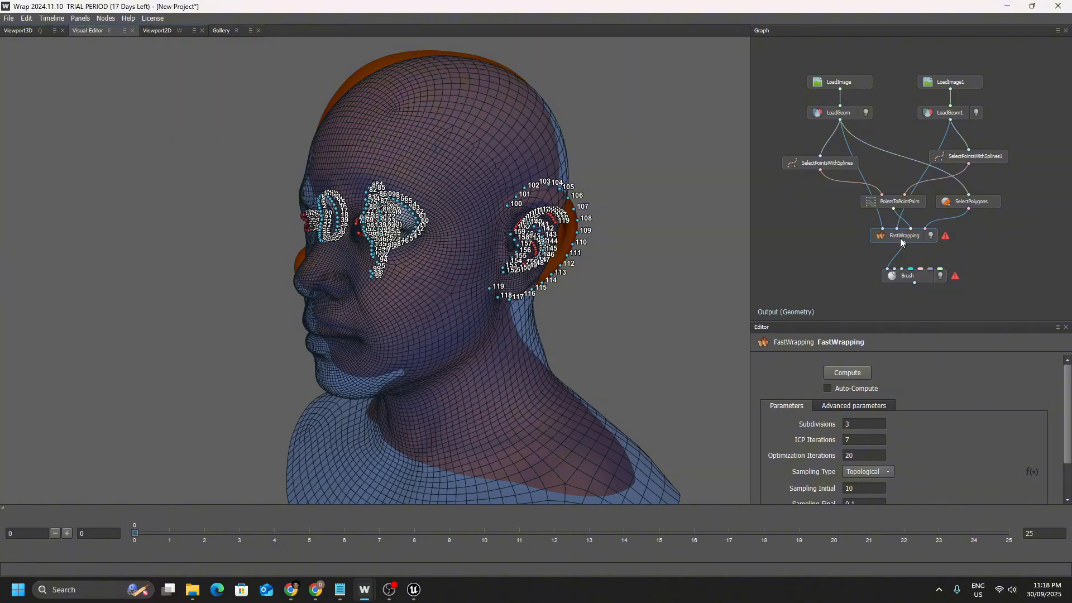
click(858, 373)
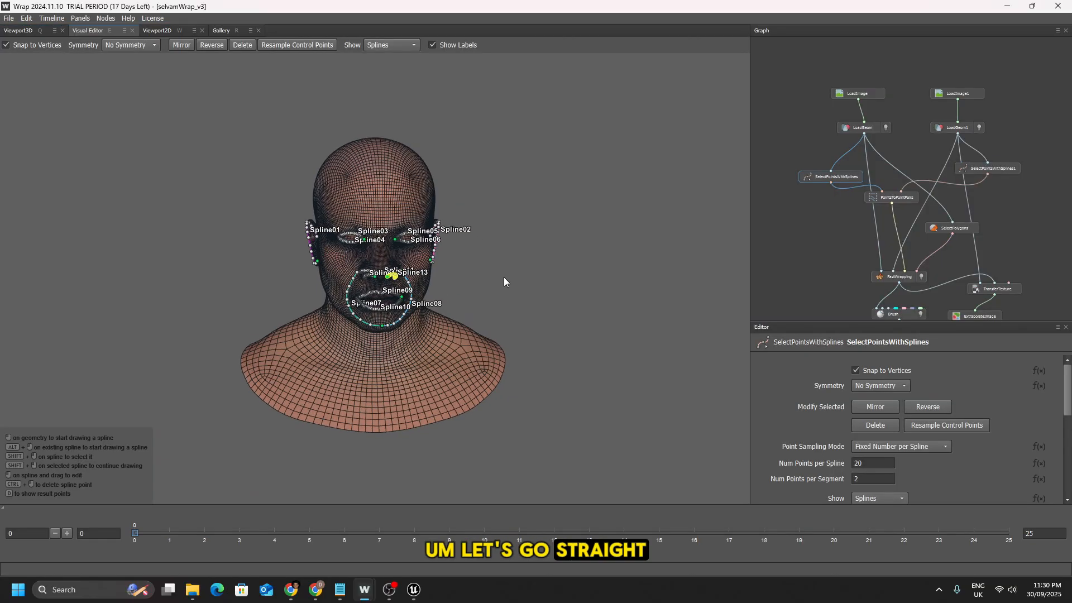
- Check the eye, ear, nose and mouth splines on both heads, and compute the FastWrapping node from them
scroll(502, 278, up, 5)
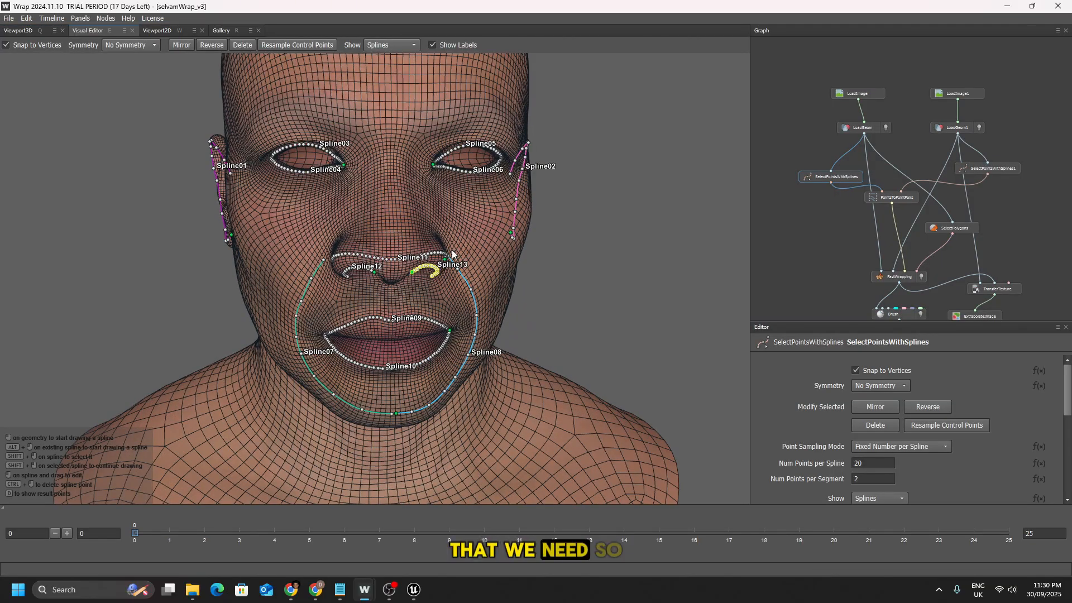
scroll(417, 277, up, 4)
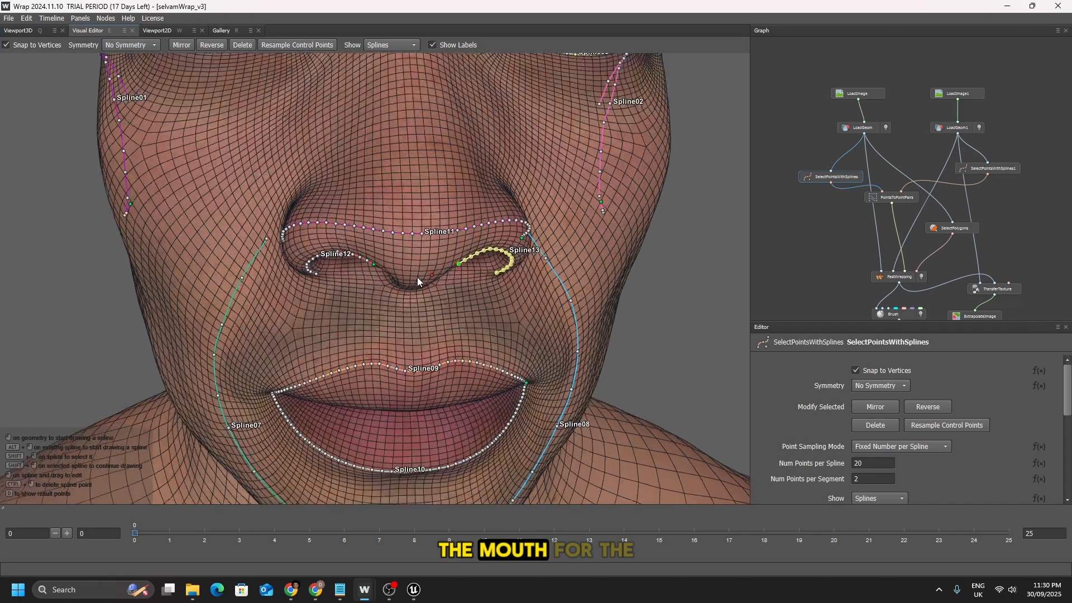
scroll(572, 256, down, 4)
drag(479, 263, 413, 257)
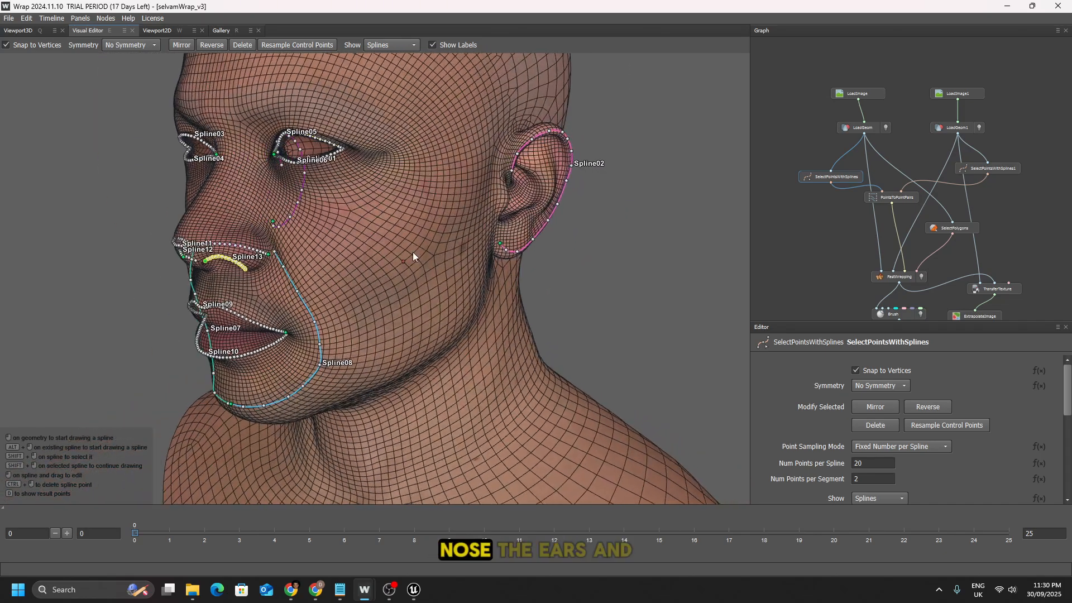
drag(551, 140, 335, 245)
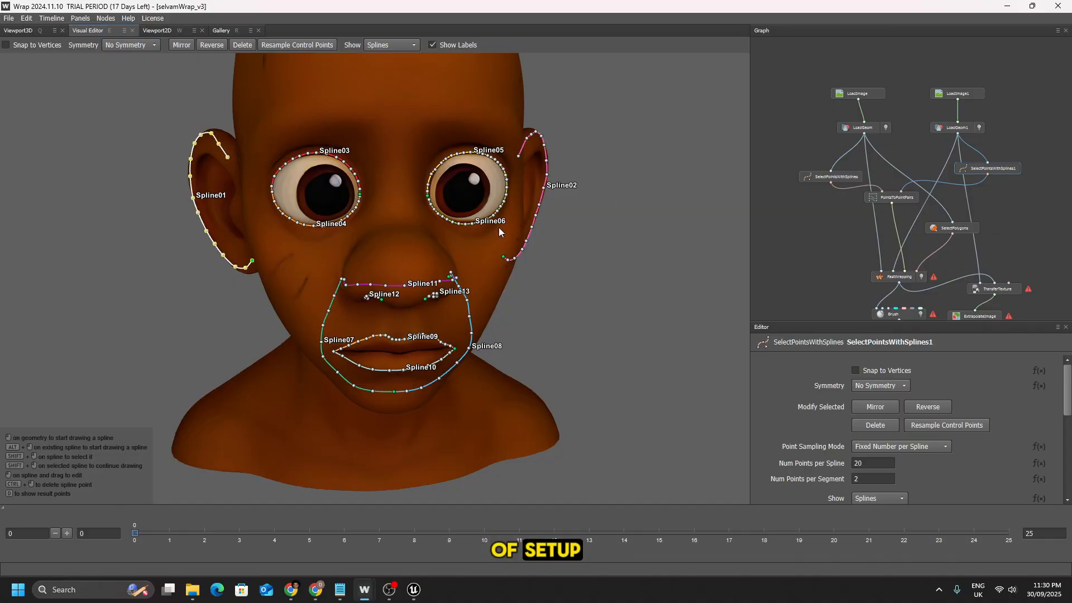
drag(492, 289, 431, 279)
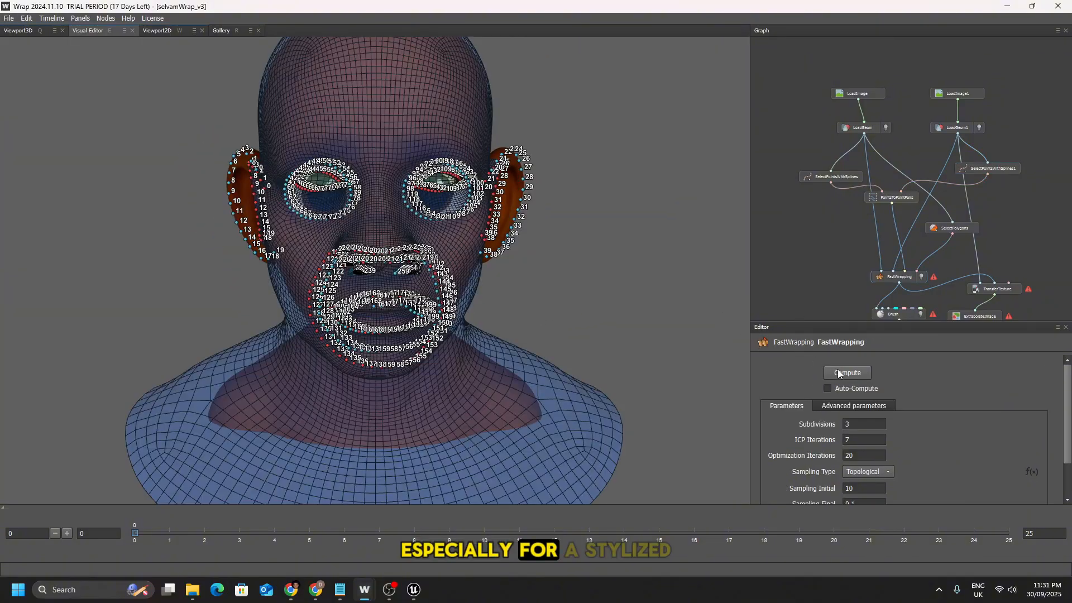
click(847, 373)
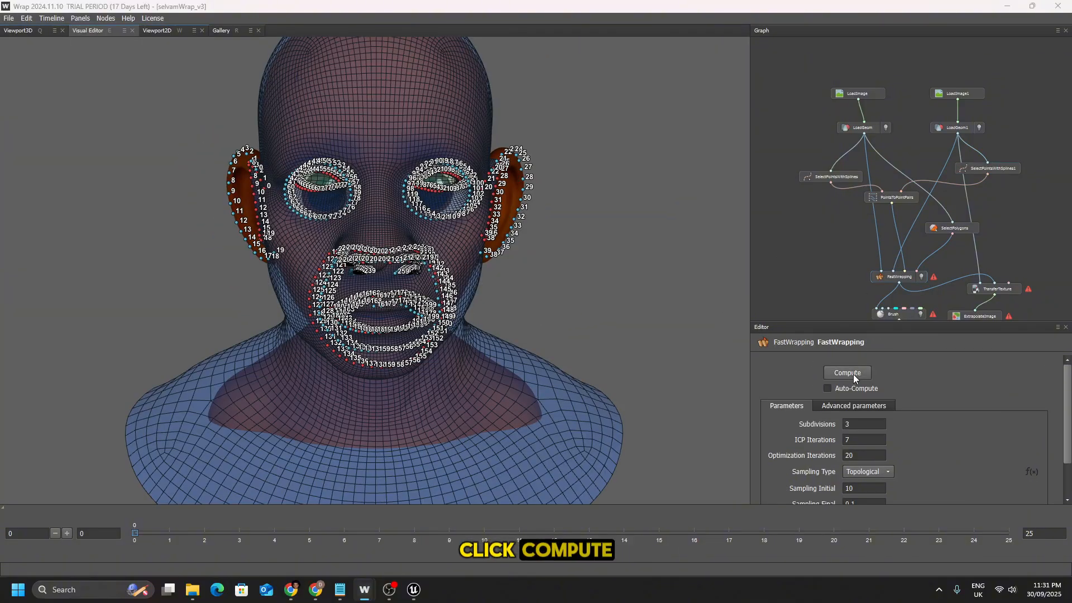
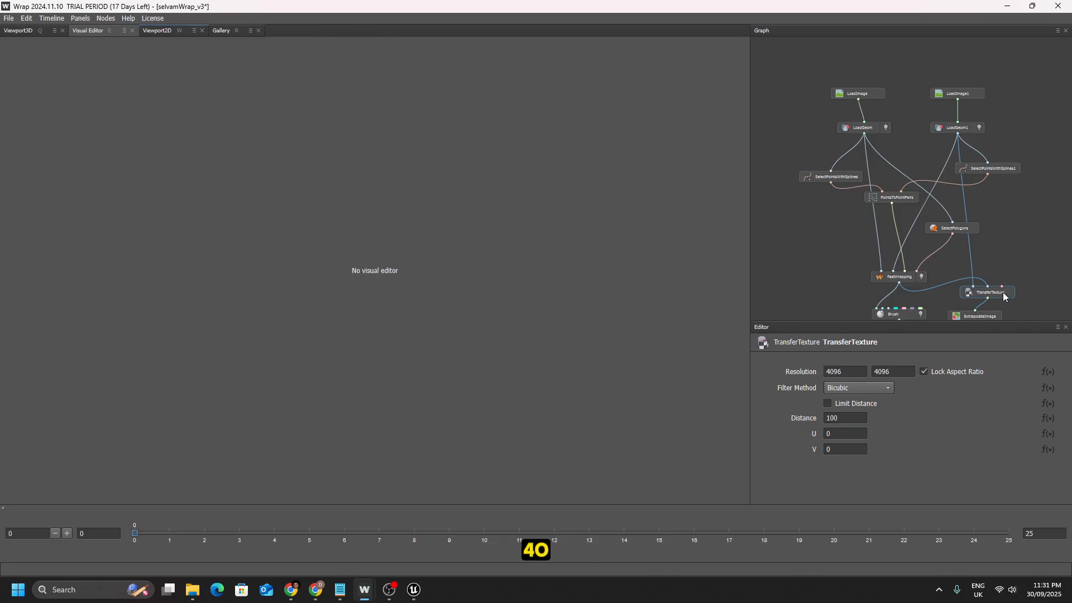
- Examine the TransferTexture output in the 2D view and compare its UV layout with the source images of both heads
scroll(1021, 289, down, 1)
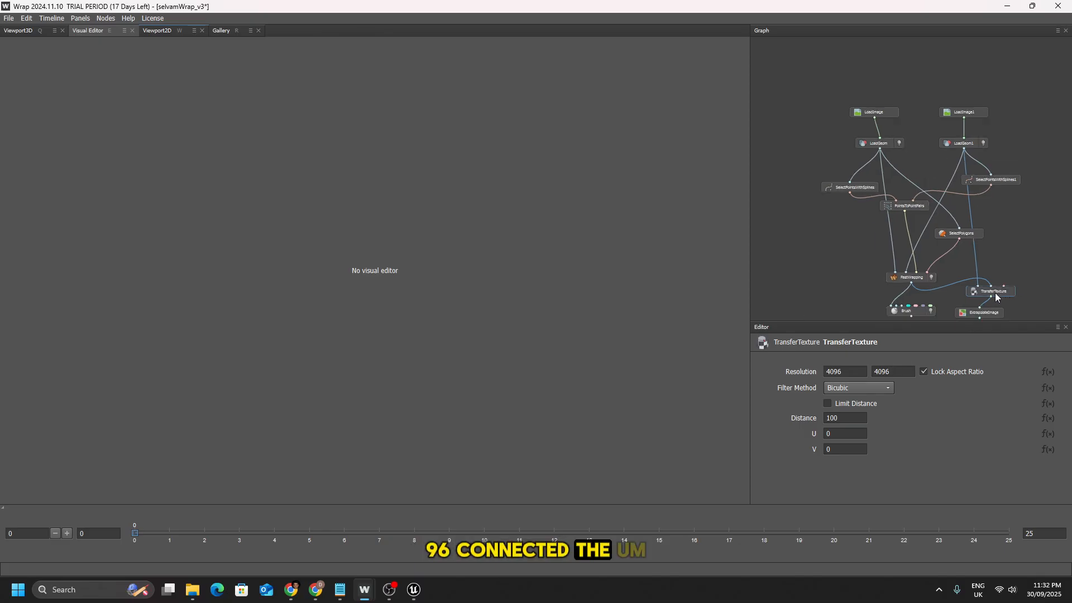
click(161, 30)
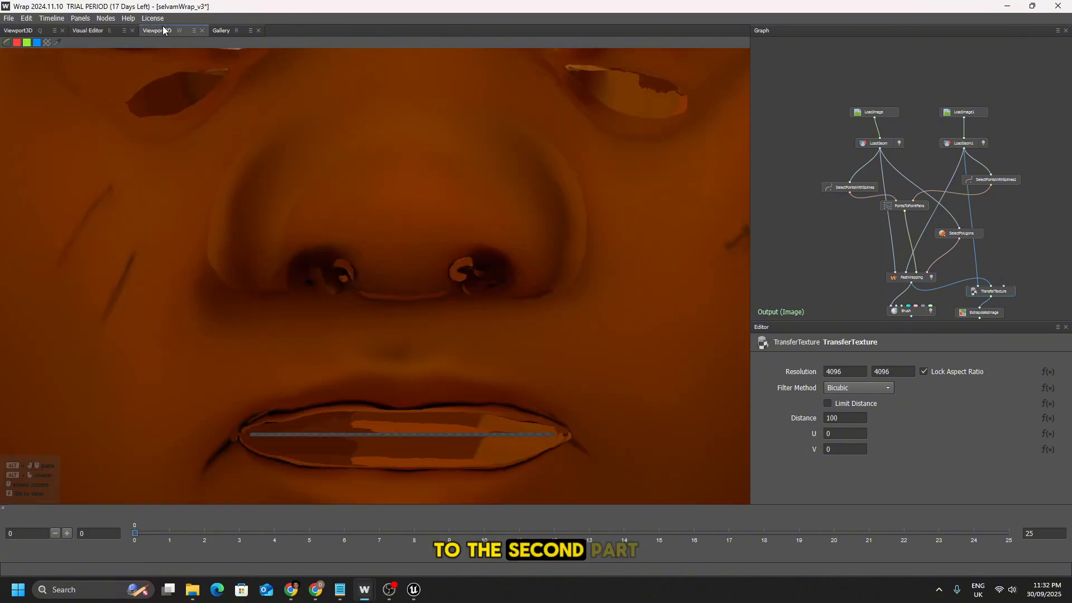
scroll(354, 172, down, 5)
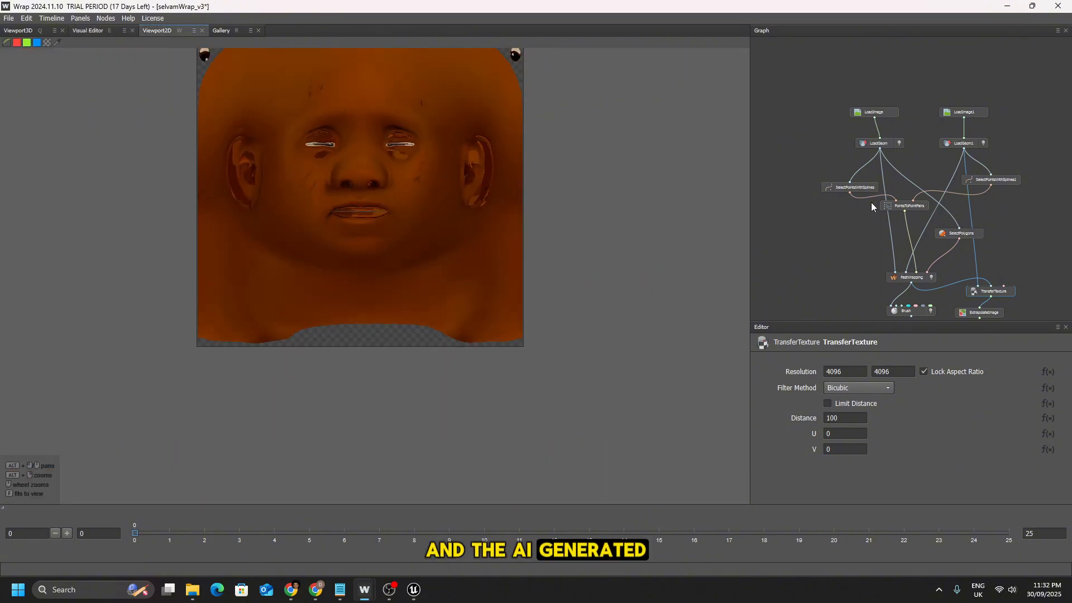
click(969, 112)
click(875, 114)
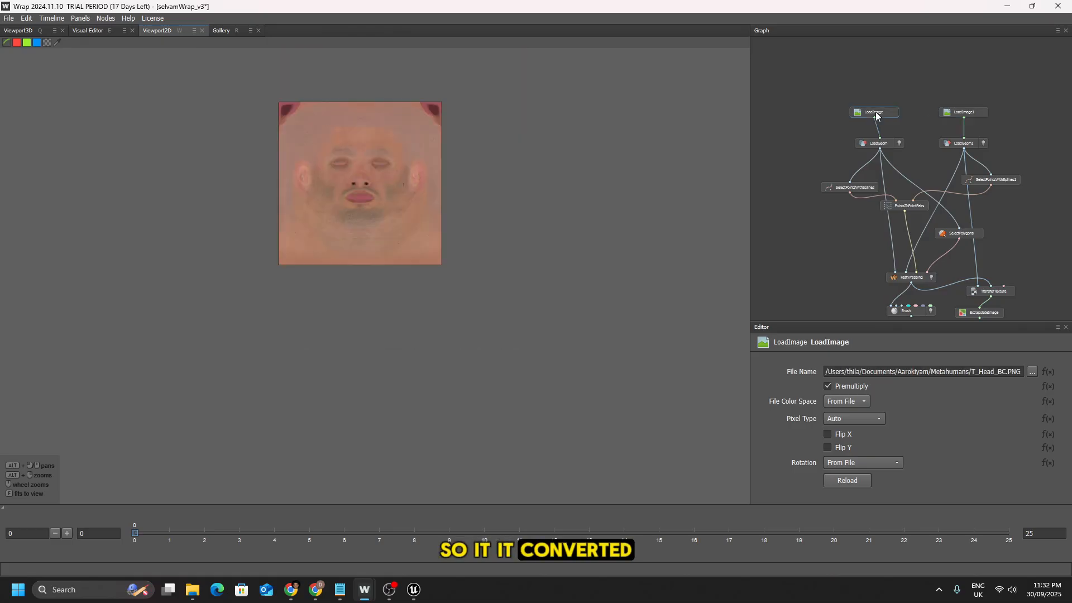
scroll(358, 184, up, 2)
scroll(307, 170, up, 3)
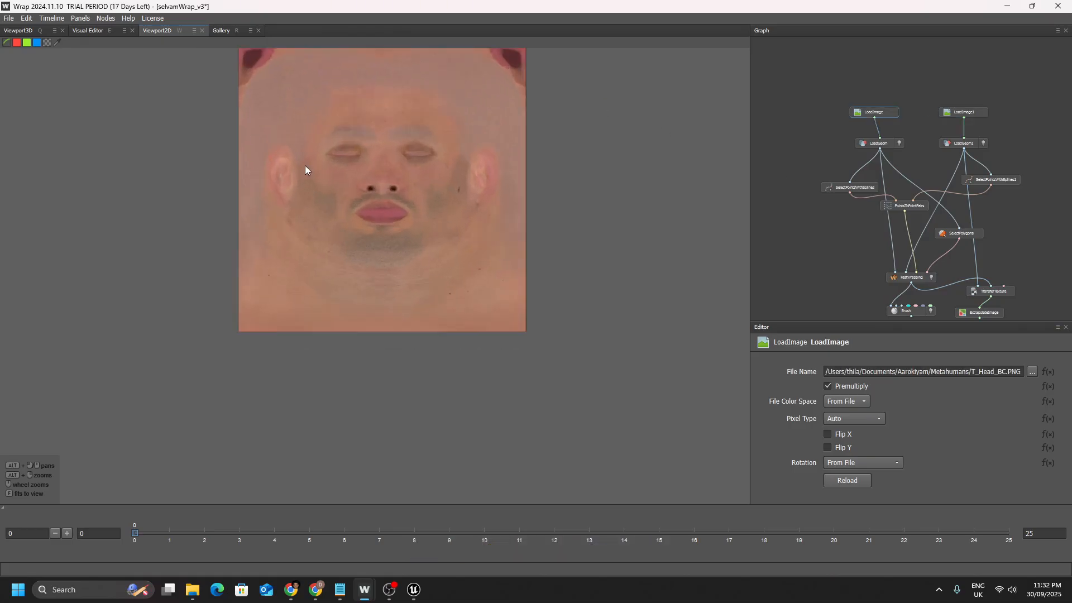
scroll(340, 163, down, 2)
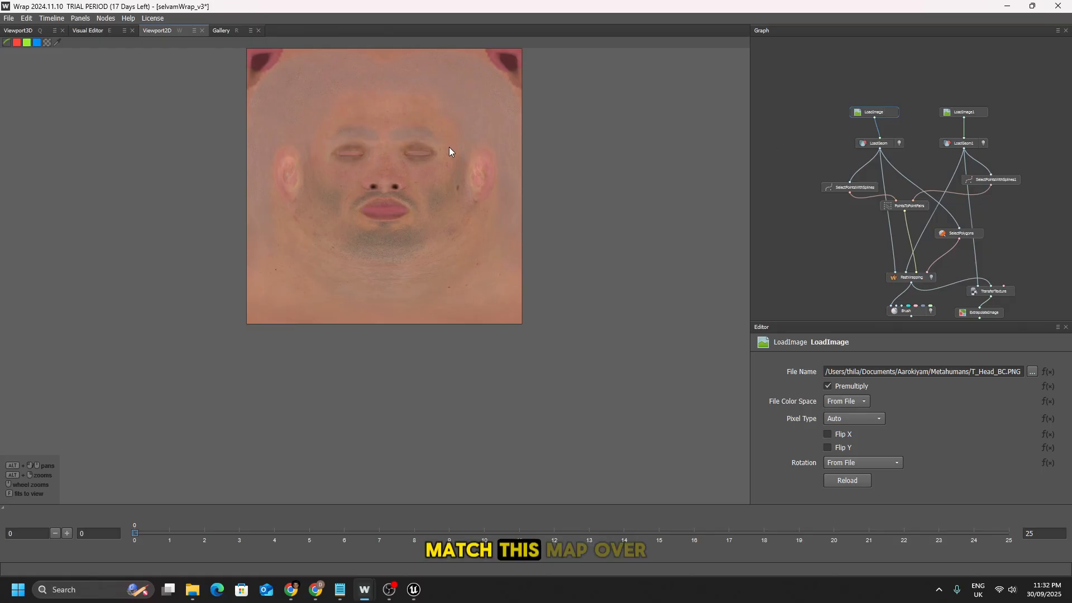
scroll(369, 151, up, 1)
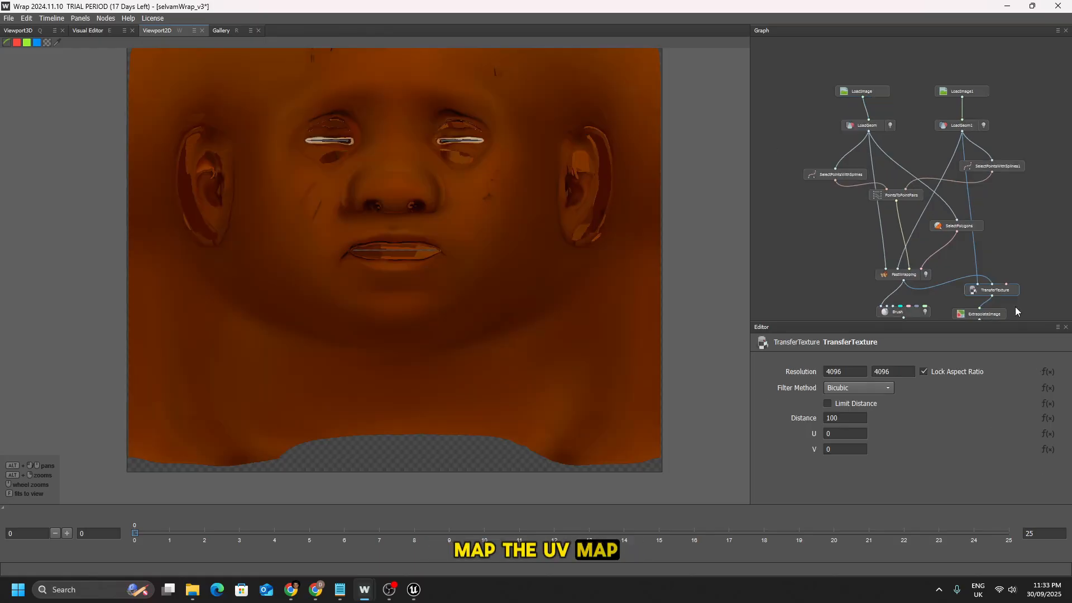
right_click(1015, 311)
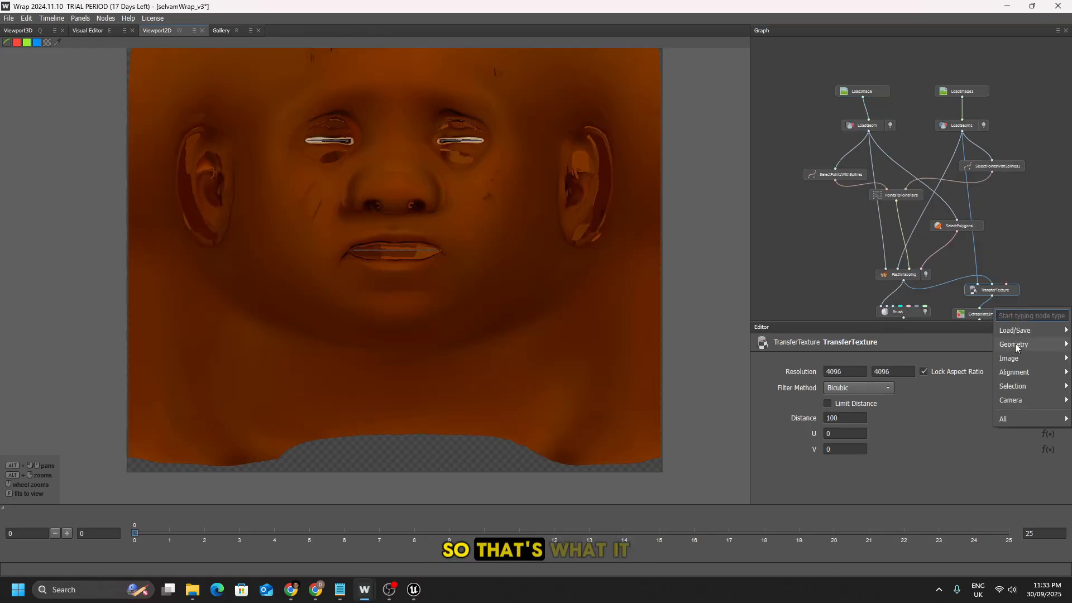
click(1057, 280)
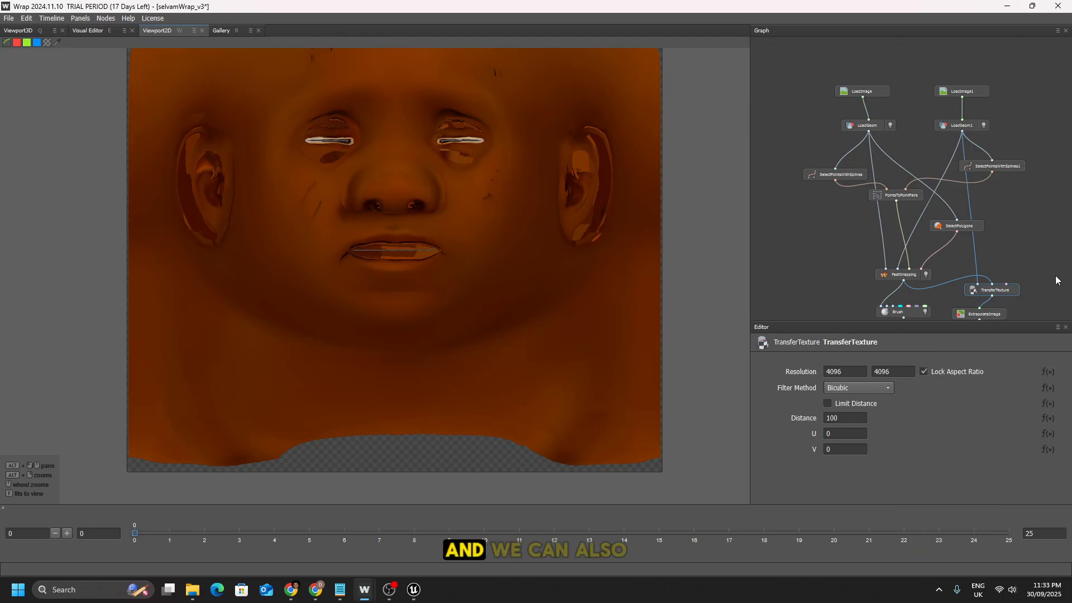
- Inspect the ExtrapolateImage result and start saving its output image in the v3 folder, choosing selvam_wrapped_diffuse1 as the file name
click(978, 315)
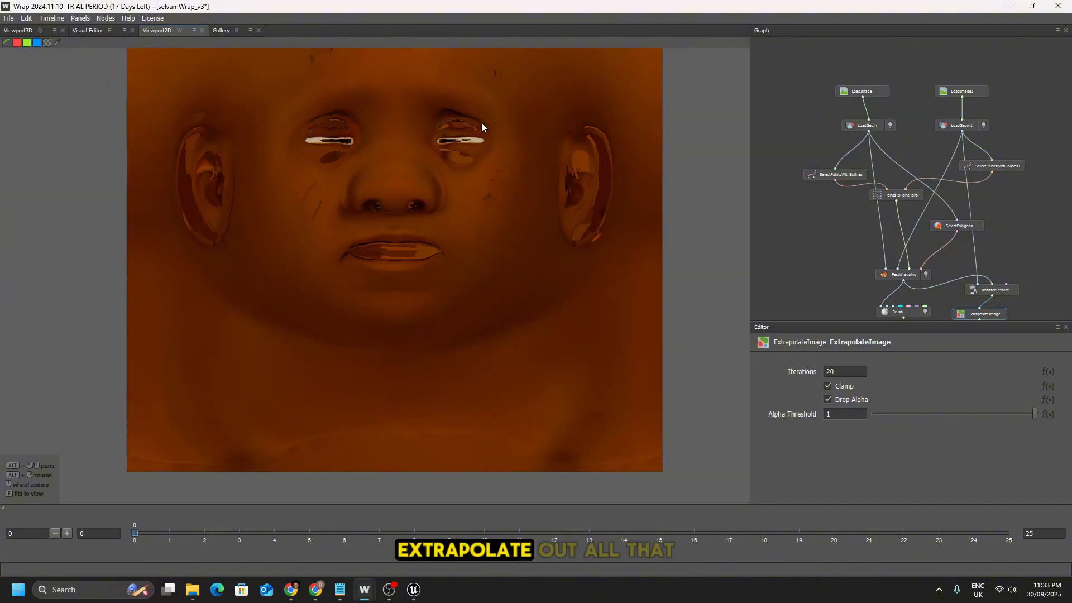
scroll(442, 144, up, 5)
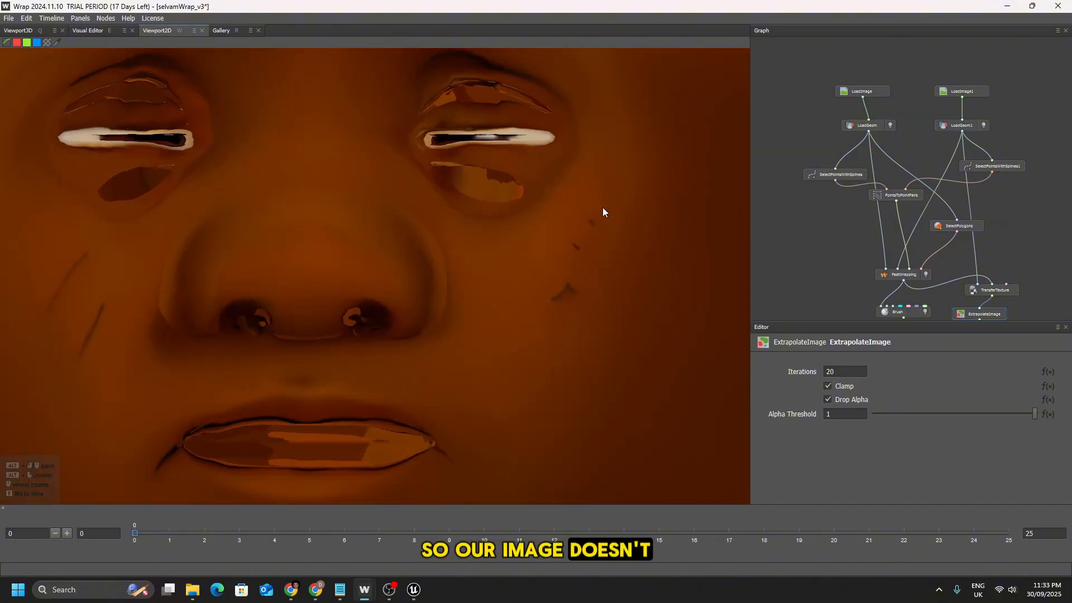
scroll(408, 197, down, 6)
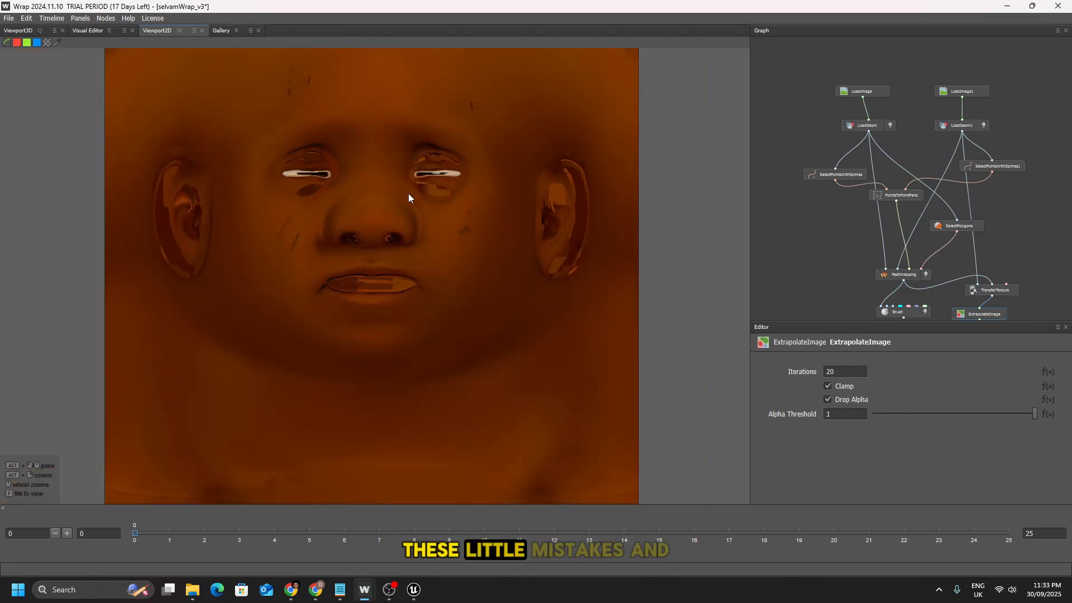
right_click(981, 313)
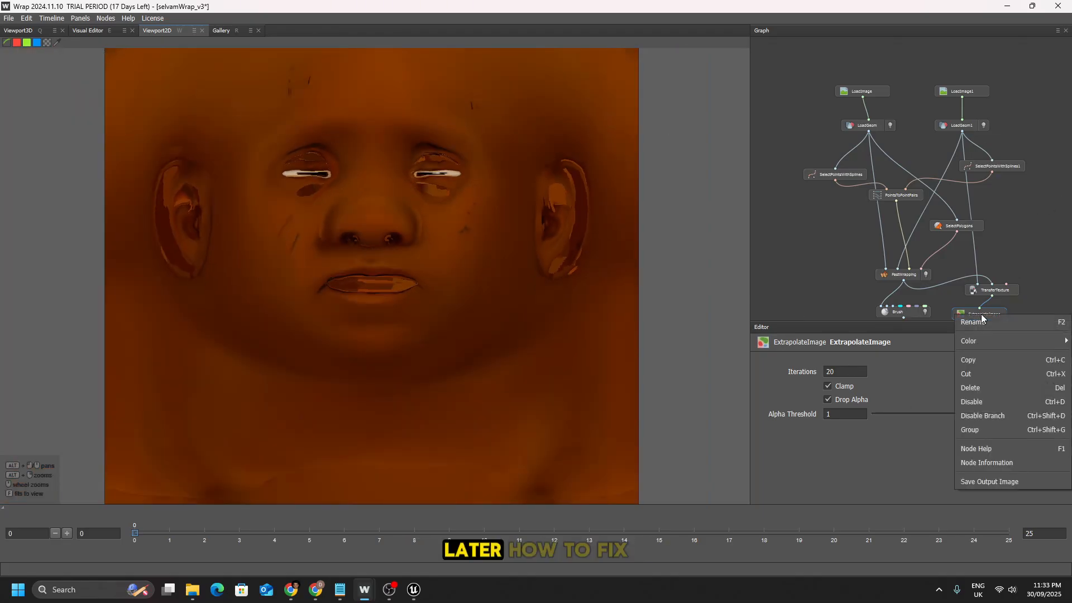
click(992, 484)
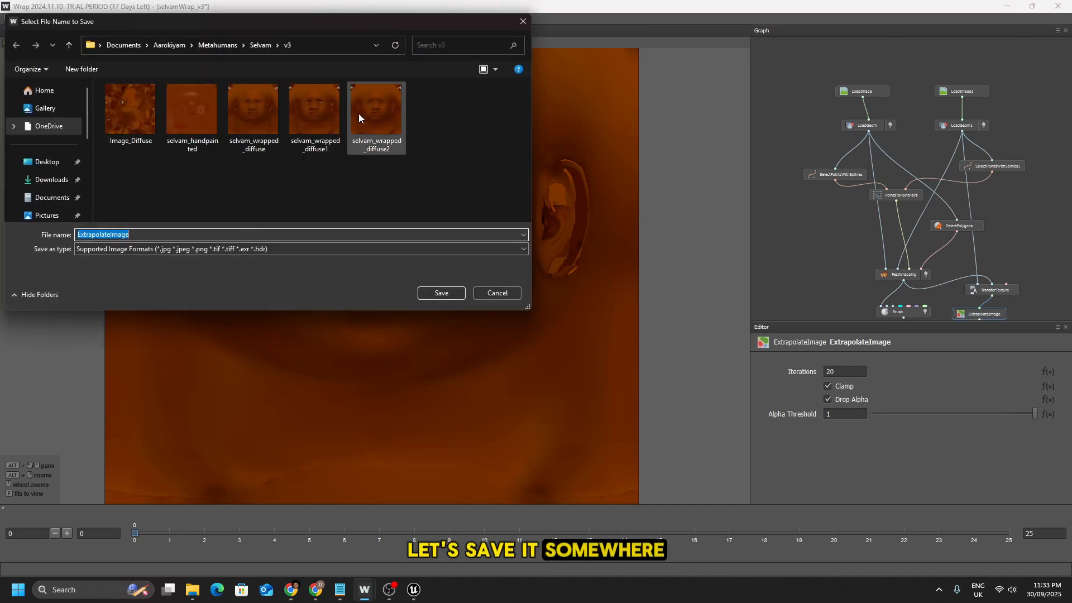
click(316, 117)
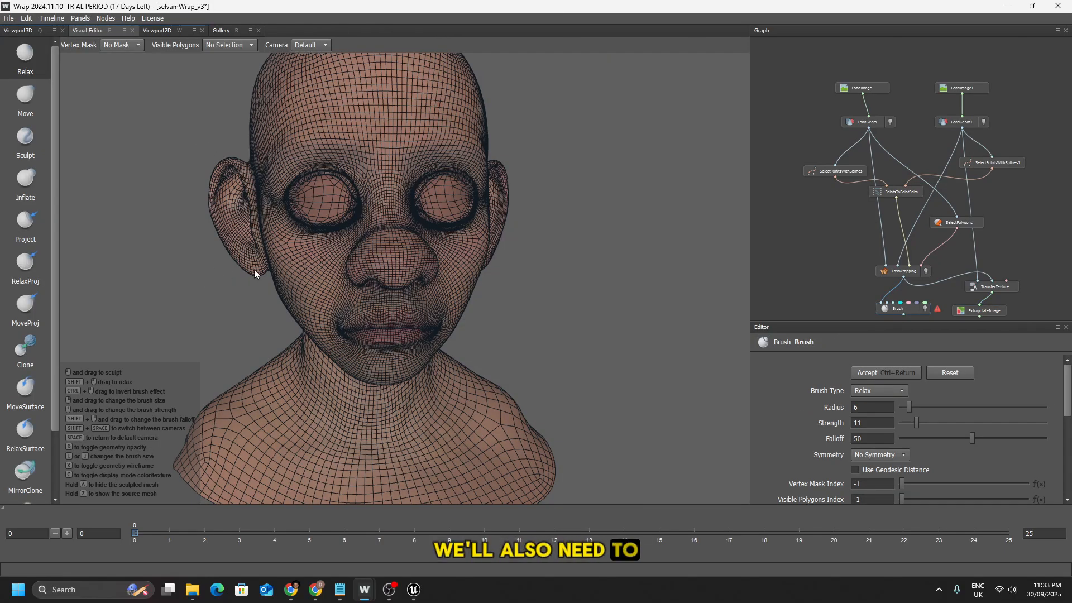
- Set the Relax brush to radius 43 and strength 14 for smoothing the wrapped head around the nose
scroll(306, 156, up, 2)
scroll(287, 162, up, 3)
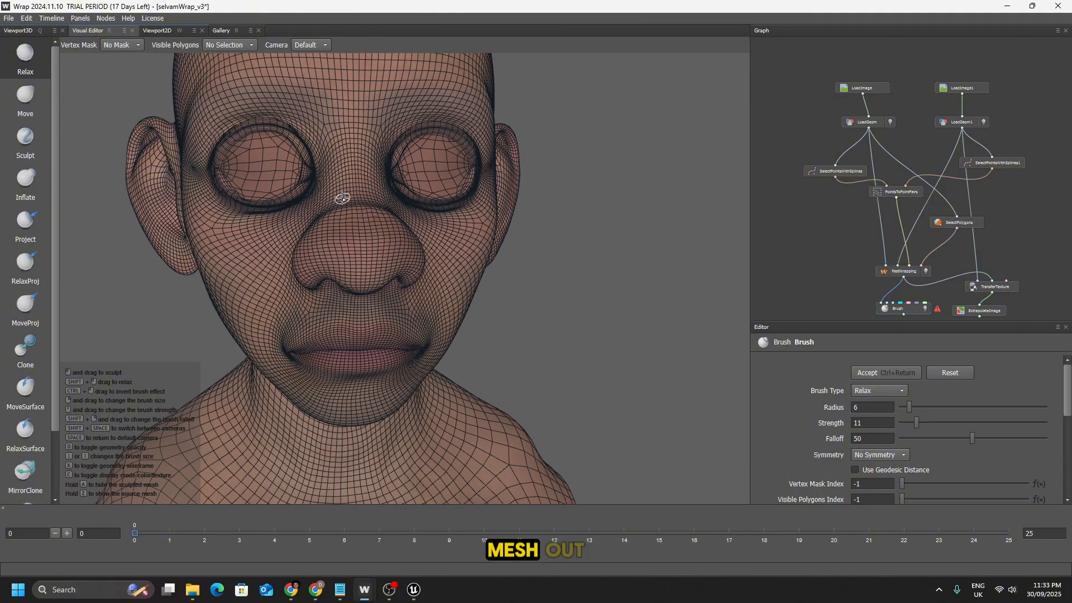
scroll(342, 199, down, 1)
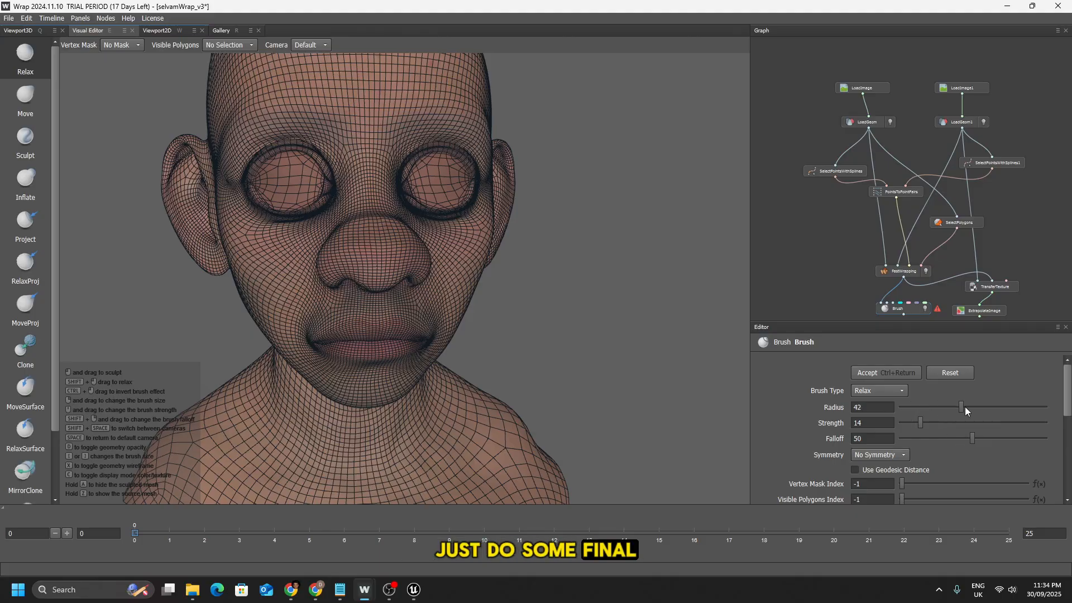
drag(964, 408, 966, 407)
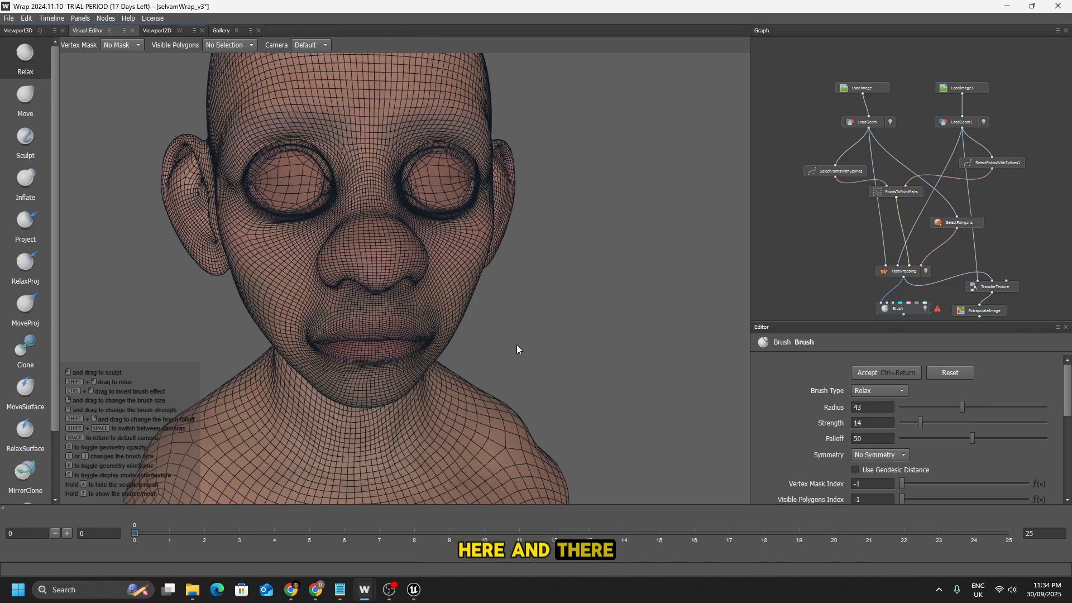
scroll(316, 208, up, 5)
scroll(316, 209, down, 3)
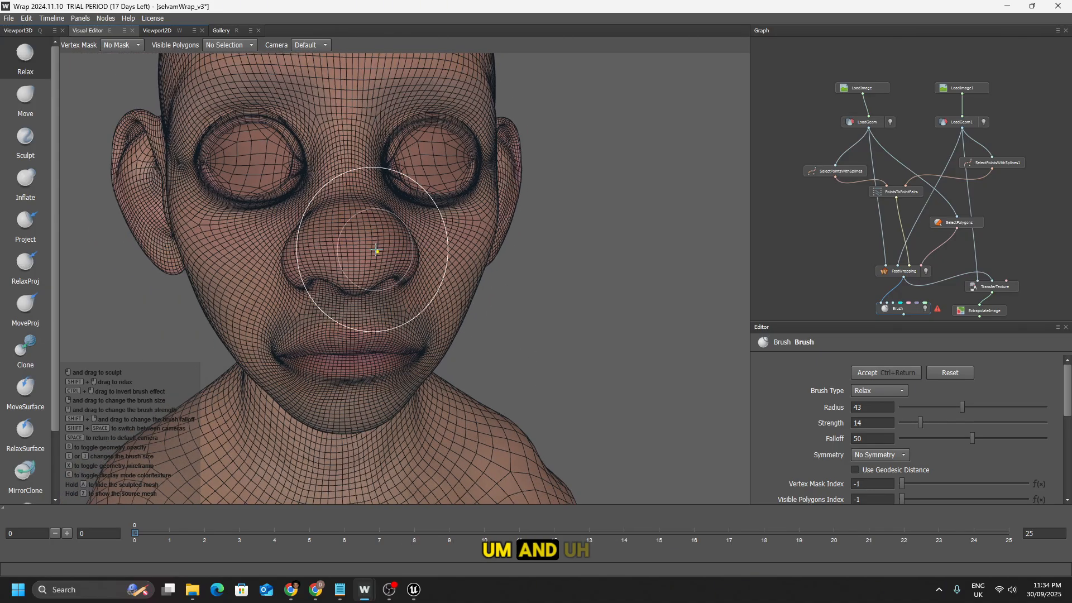
- Accept the Brush node's edits and start saving its geometry as an OBJ in the v3 folder, choosing Selvam_wrapped.obj as the file name
right_click(891, 311)
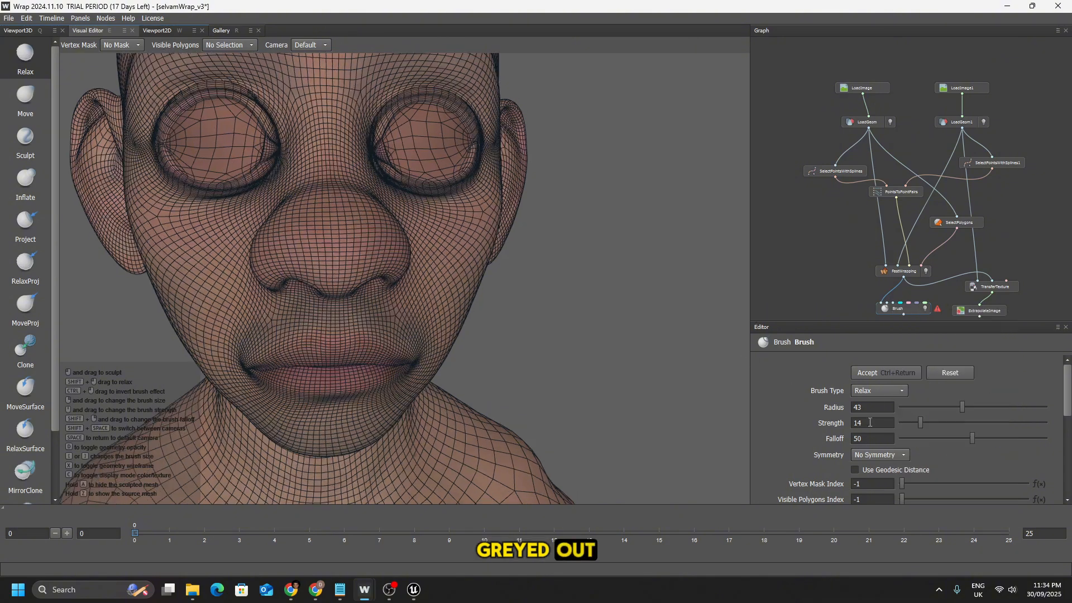
click(871, 371)
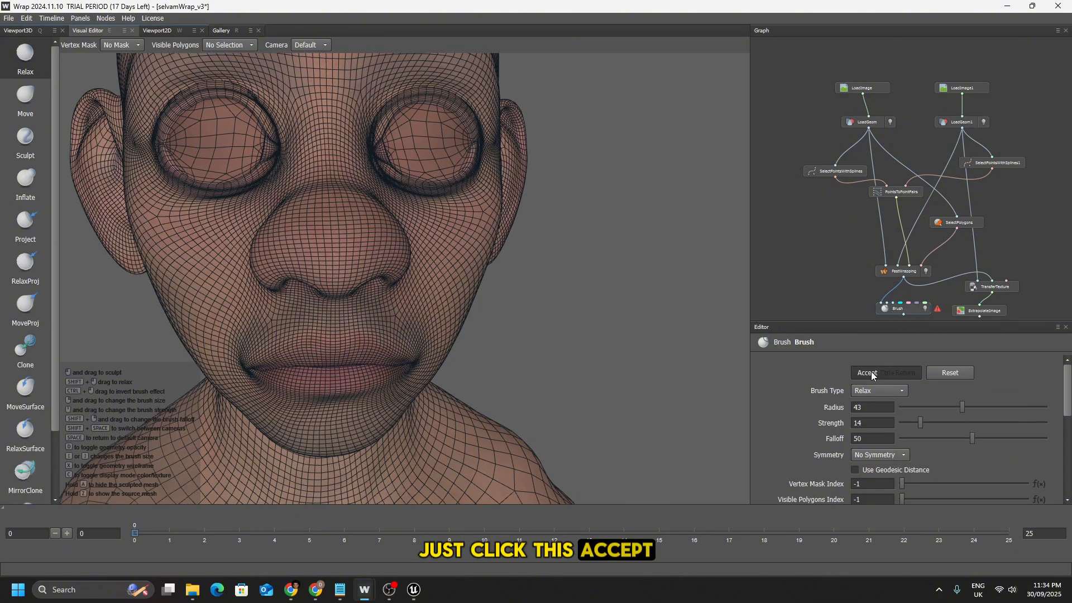
right_click(915, 309)
click(949, 474)
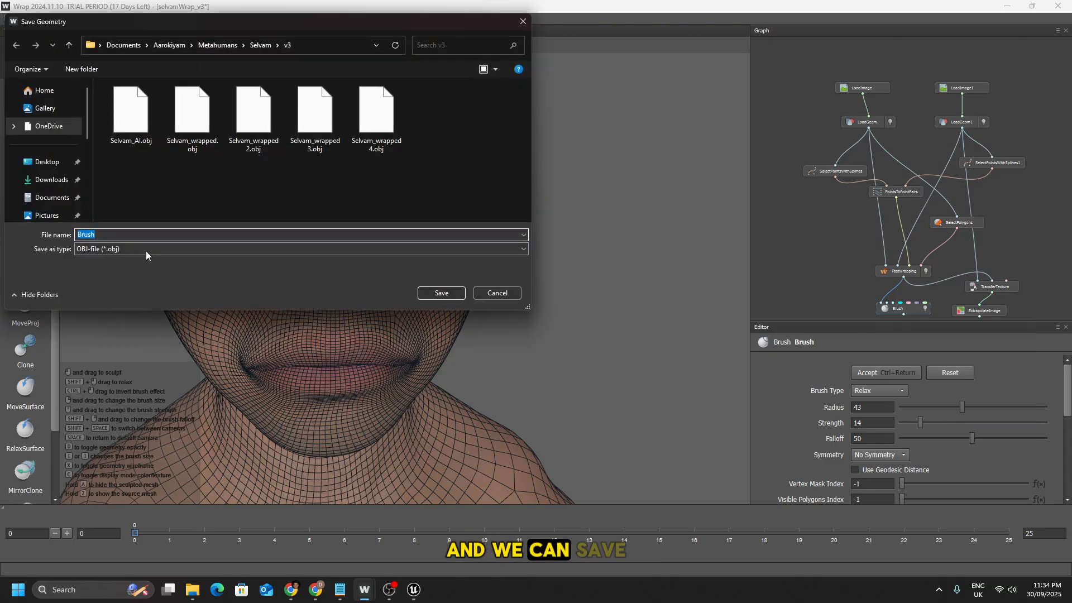
click(195, 126)
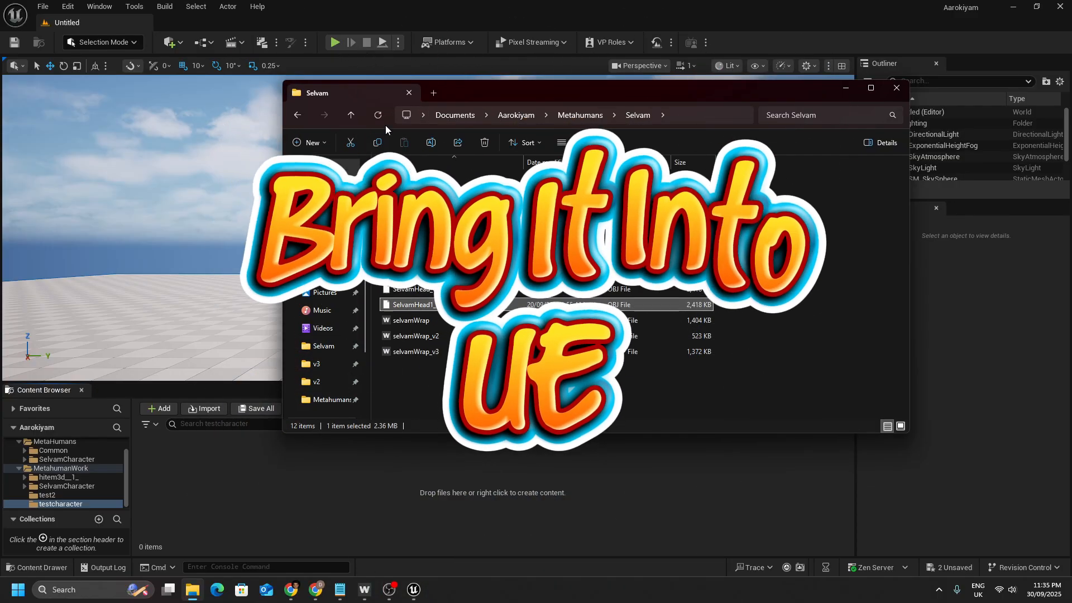
- In Unreal Engine, import SelvamHead1_wrapped.obj from the Selvam folder into the testcharacter content folder with the default assets pipeline
drag(489, 95, 584, 89)
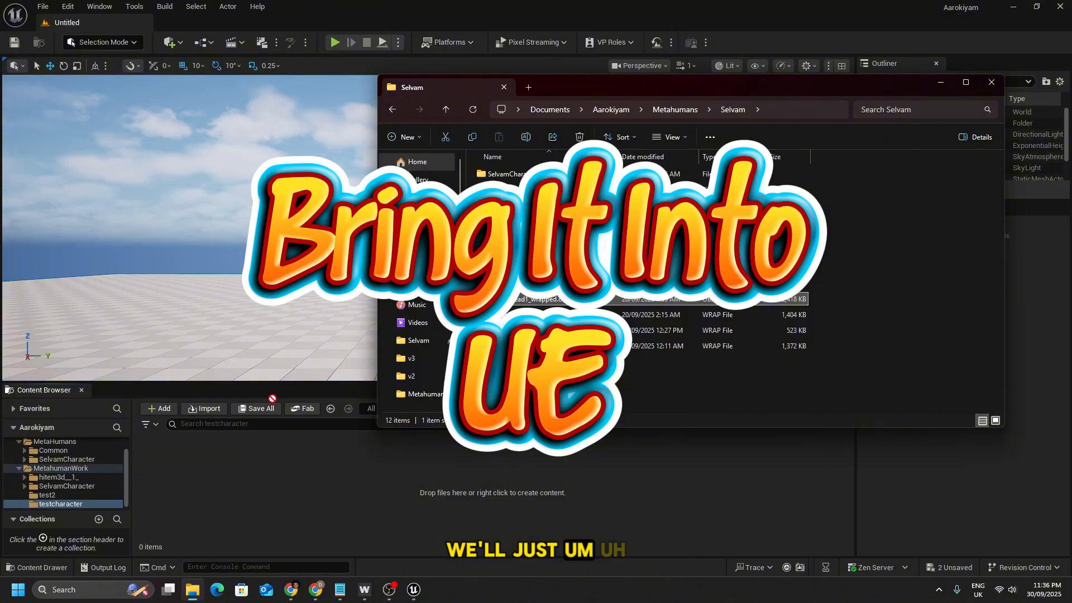
drag(272, 398, 250, 473)
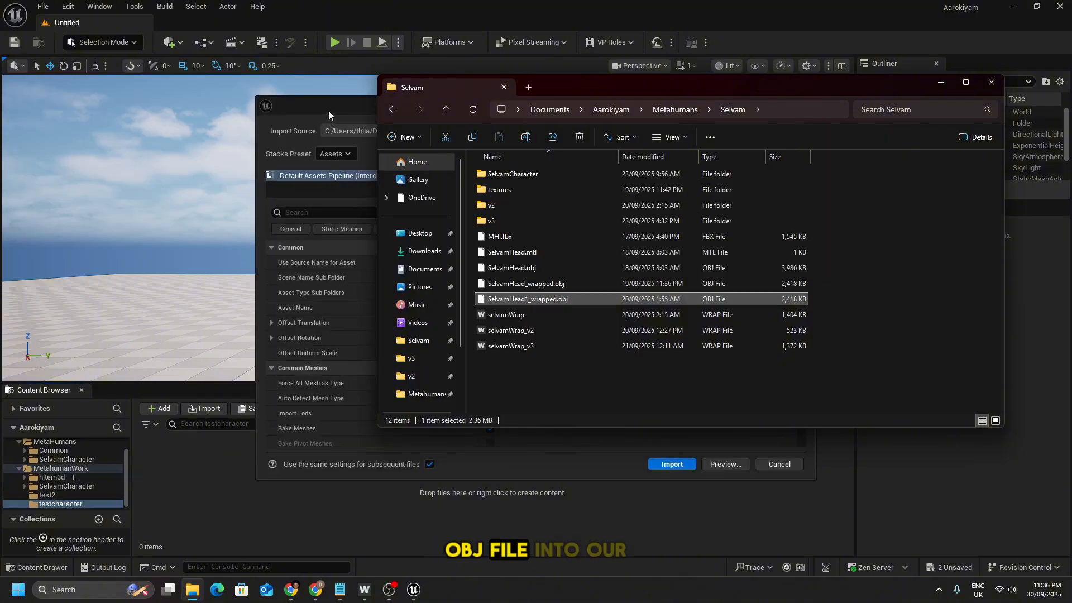
click(329, 111)
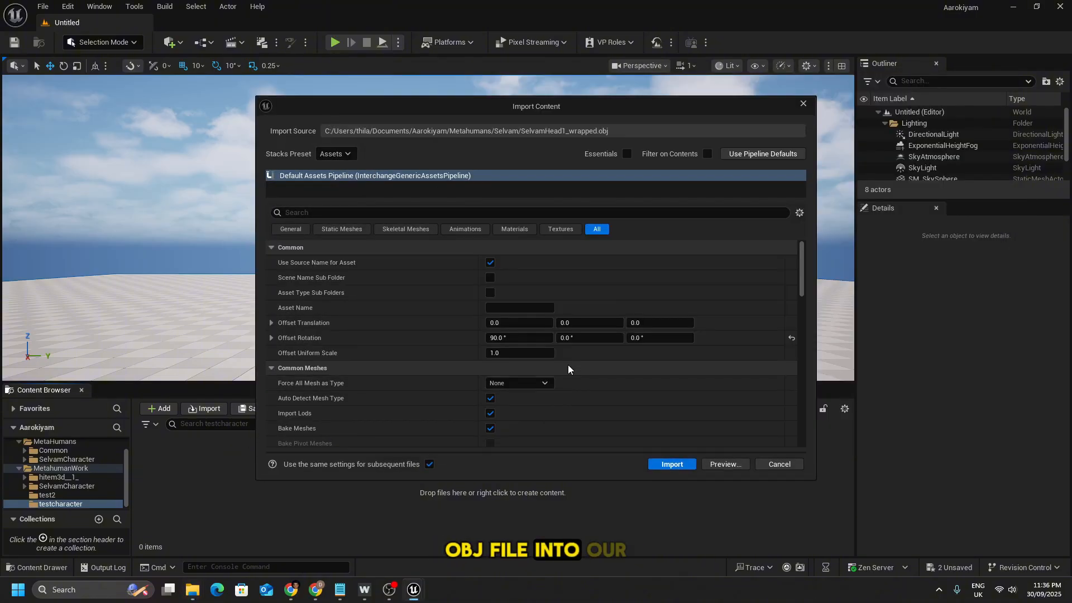
click(678, 466)
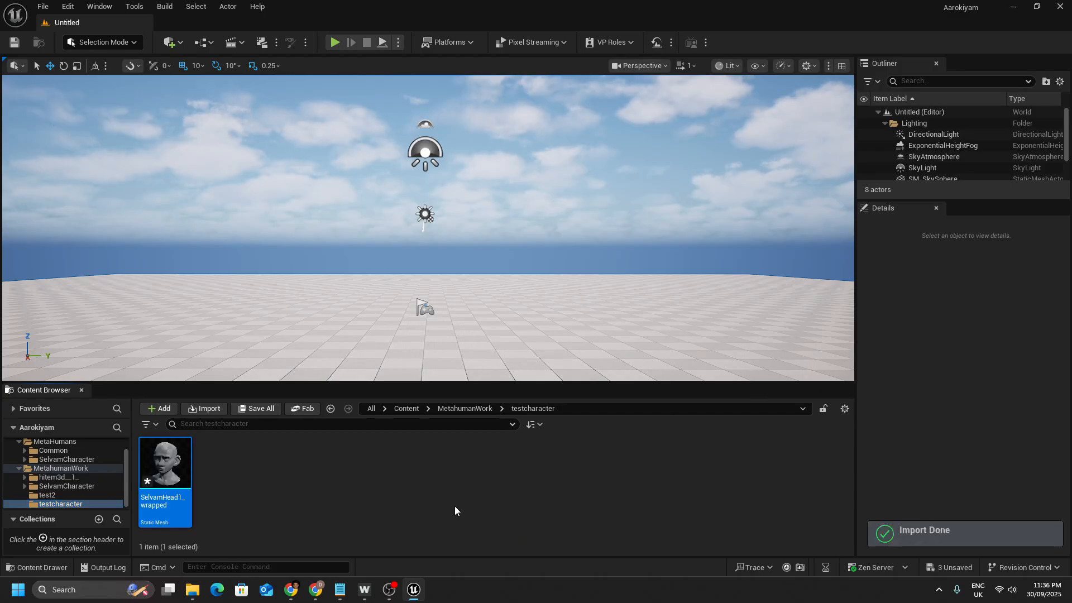
- Preview the selvam_wrapped_diffuse1 image in the v3 folder and import it as a texture into the testcharacter folder
click(192, 590)
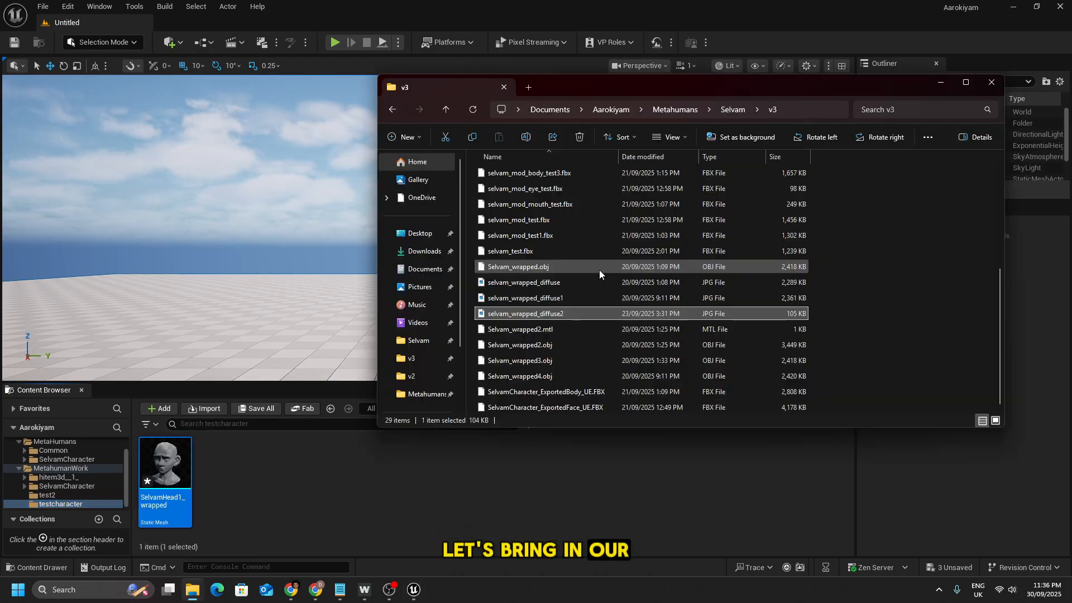
double_click(556, 297)
click(857, 88)
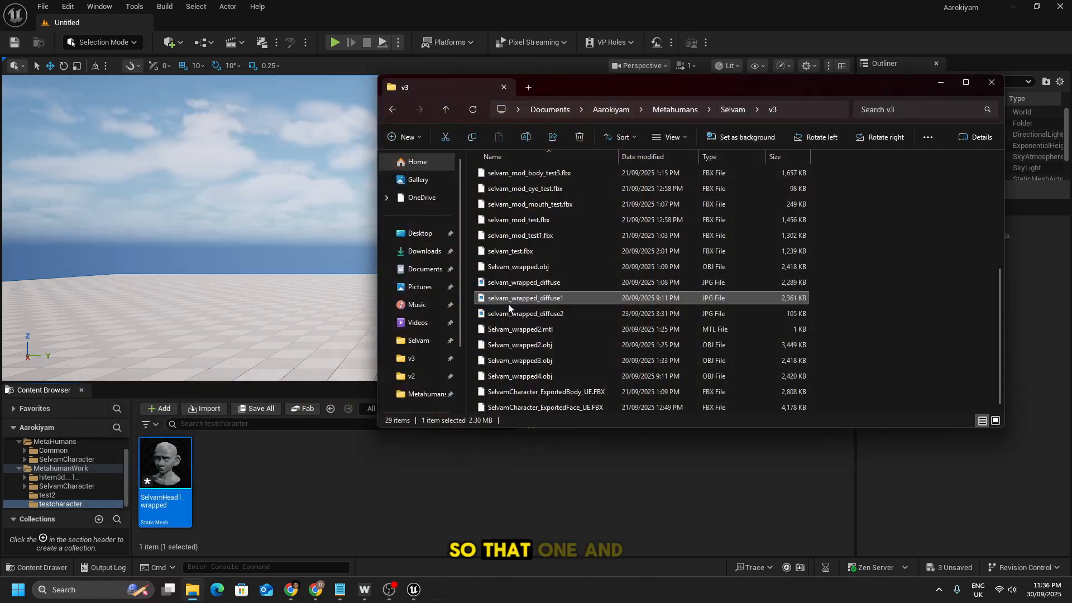
drag(525, 295, 253, 461)
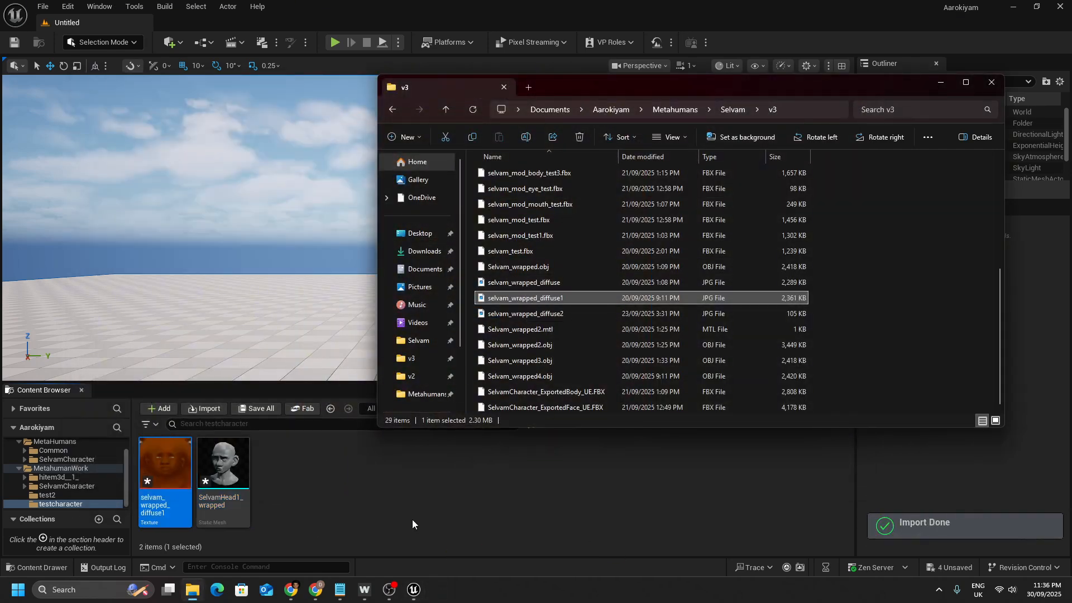
click(335, 491)
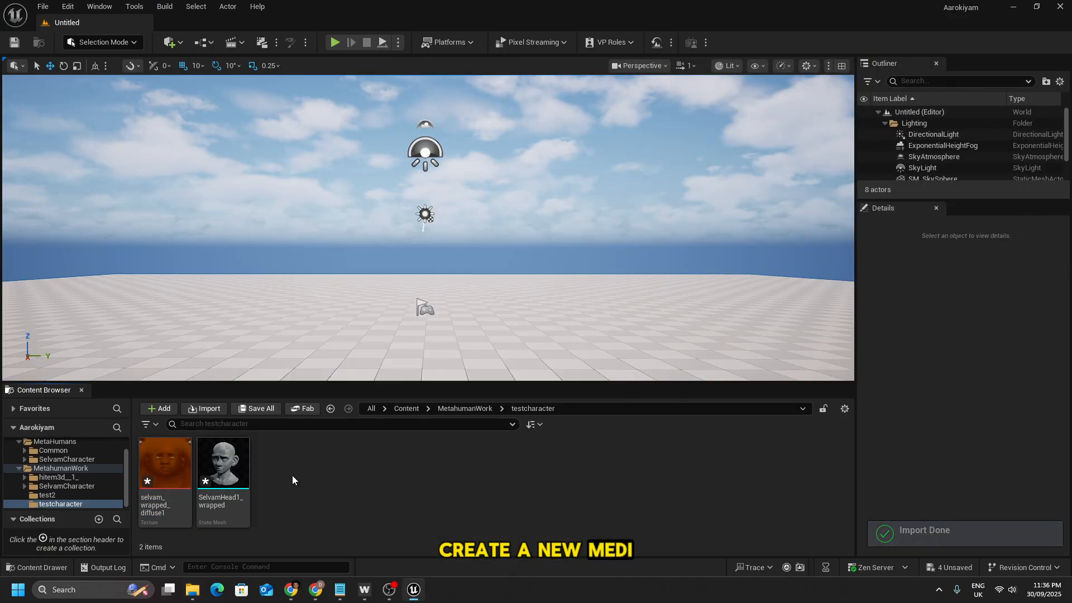
- Create a MetaHuman Character asset named newCharacter in the testcharacter folder
right_click(317, 447)
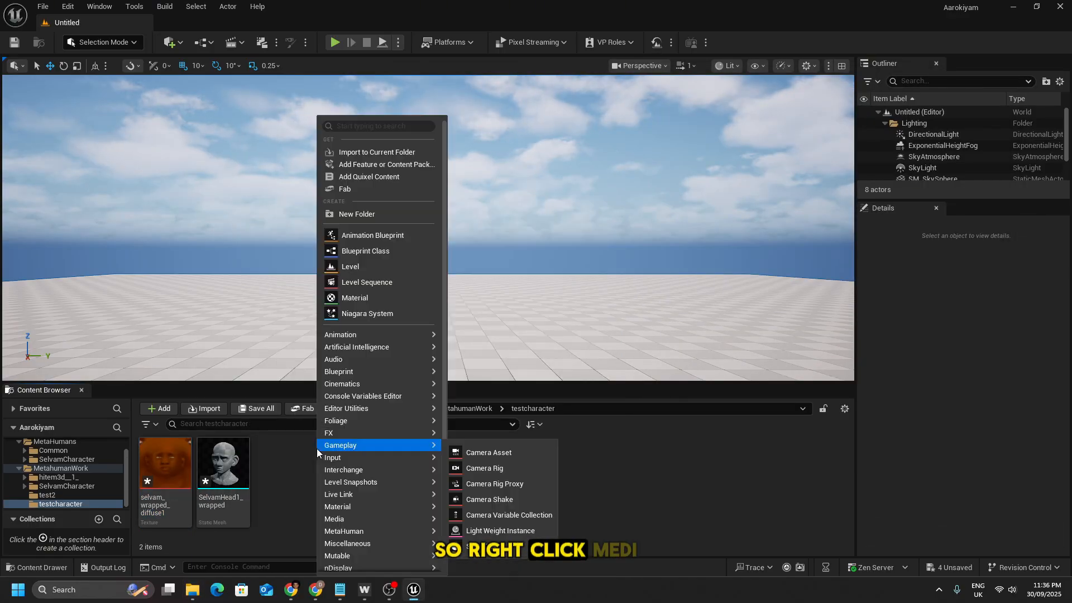
click(288, 464)
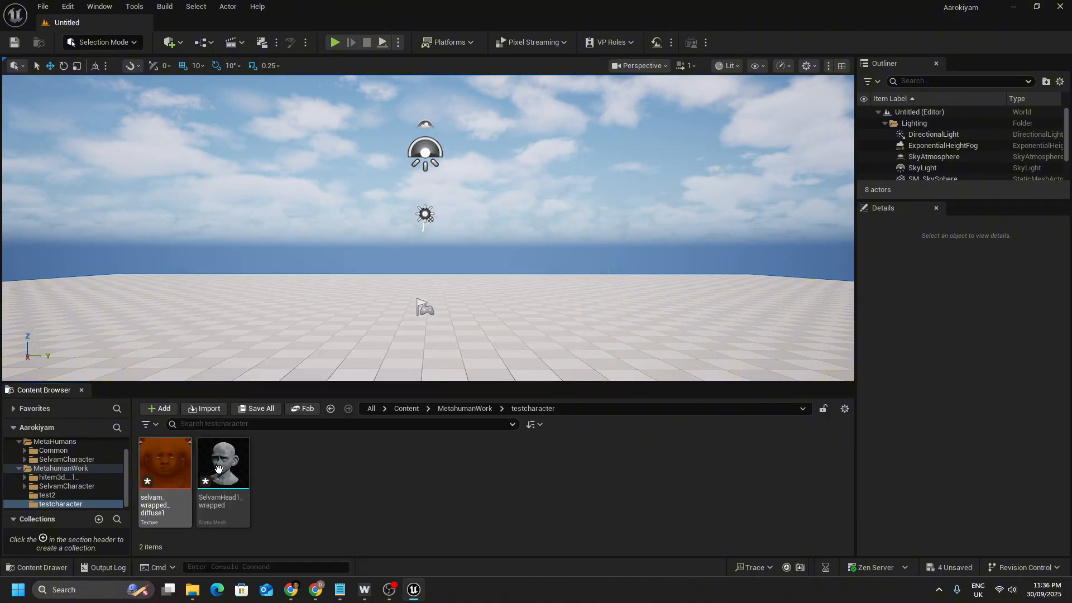
right_click(281, 464)
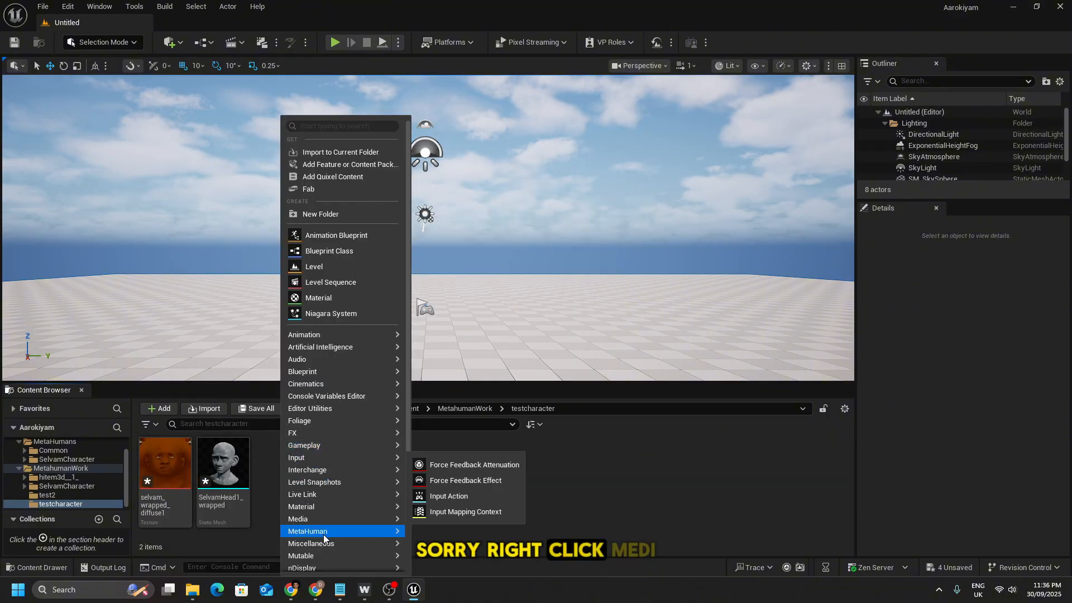
mouse_move(340, 531)
click(427, 512)
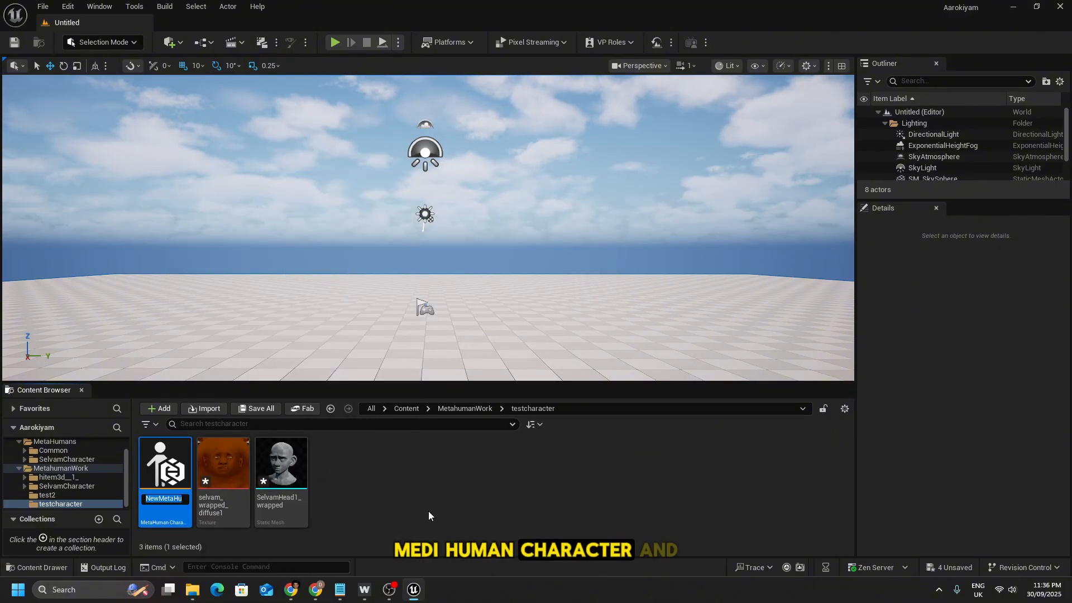
text(newCharacter)
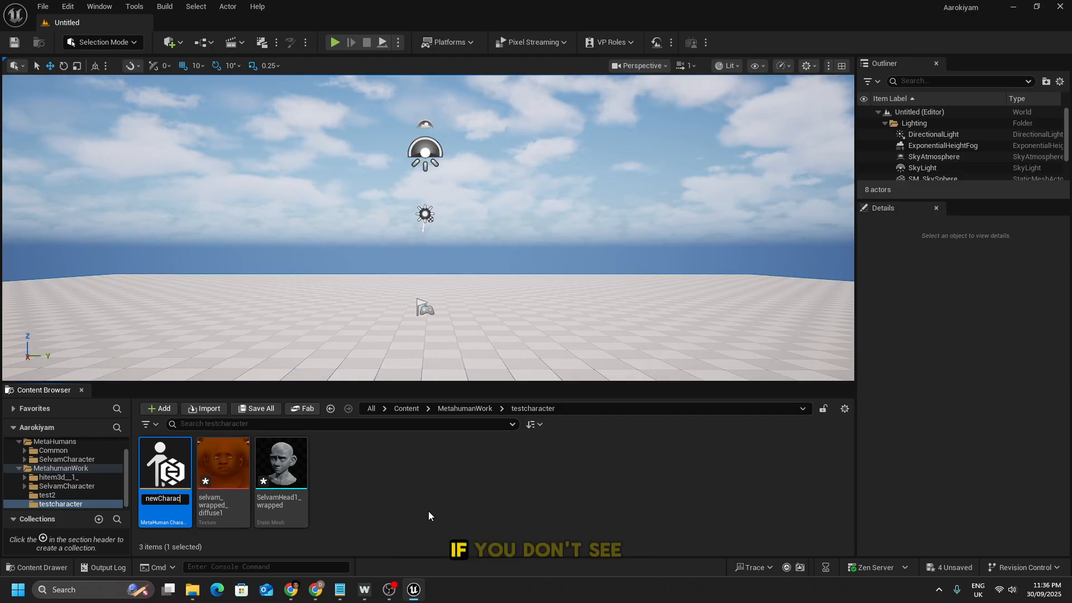
key(Return)
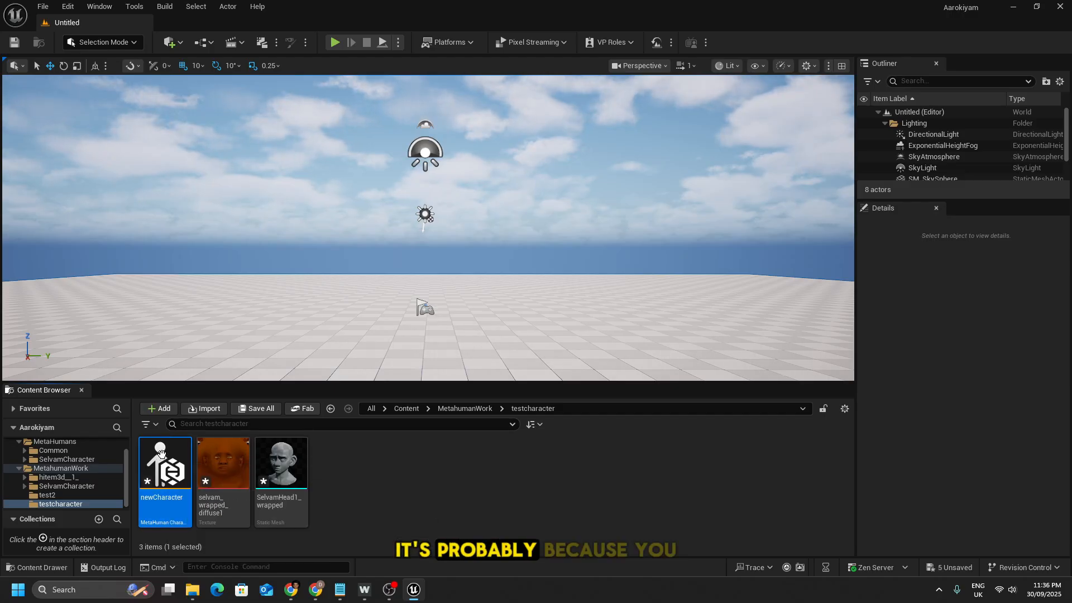
- Search the project's plugins for metahuman, review which MetaHuman plugins are enabled, and close the plugin list
click(65, 7)
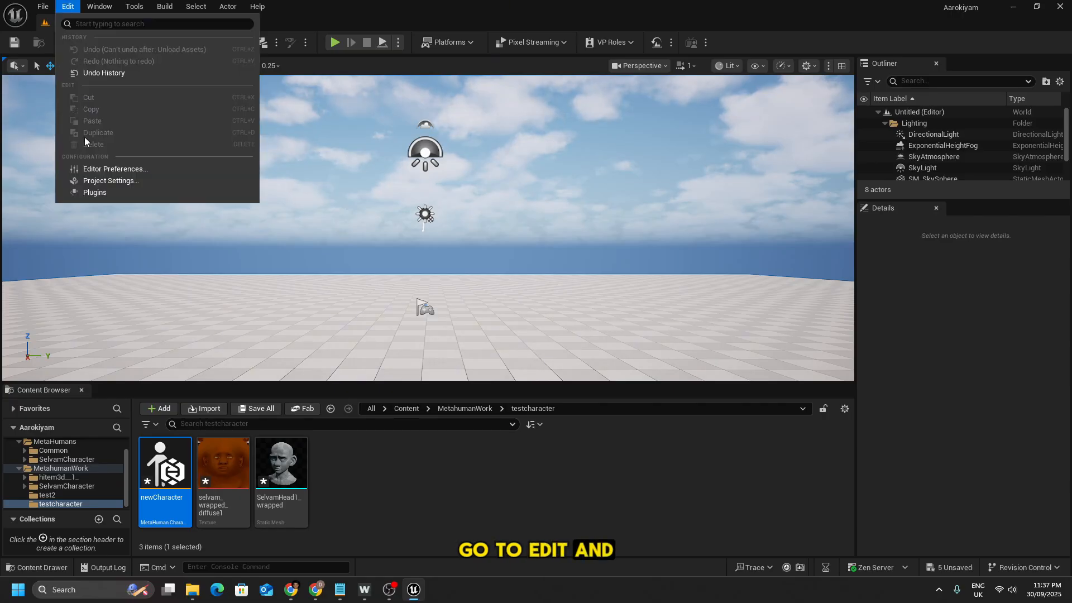
click(89, 193)
click(449, 149)
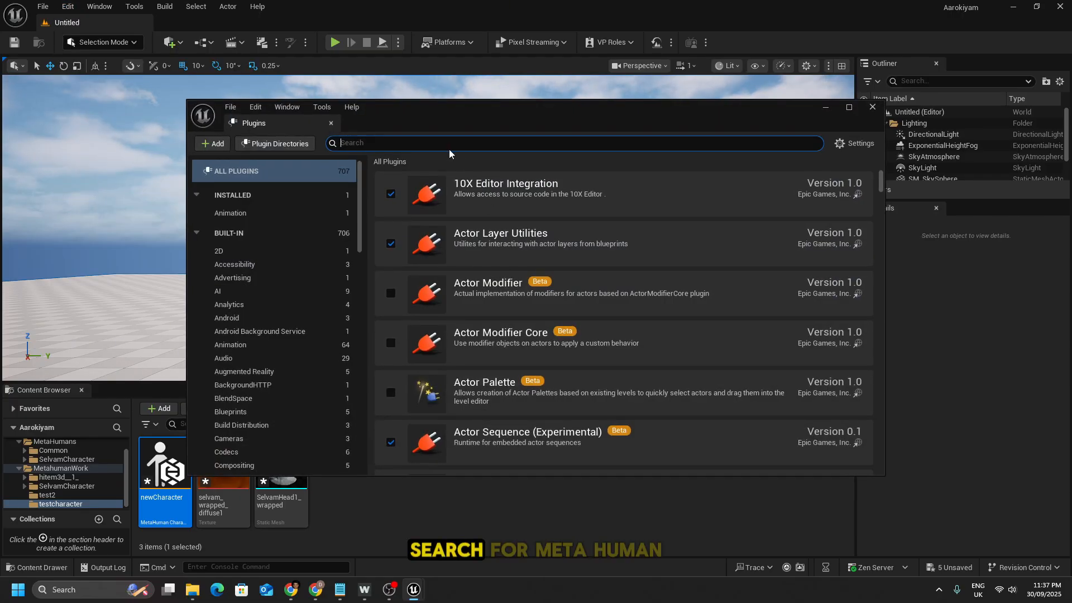
text(metahuman)
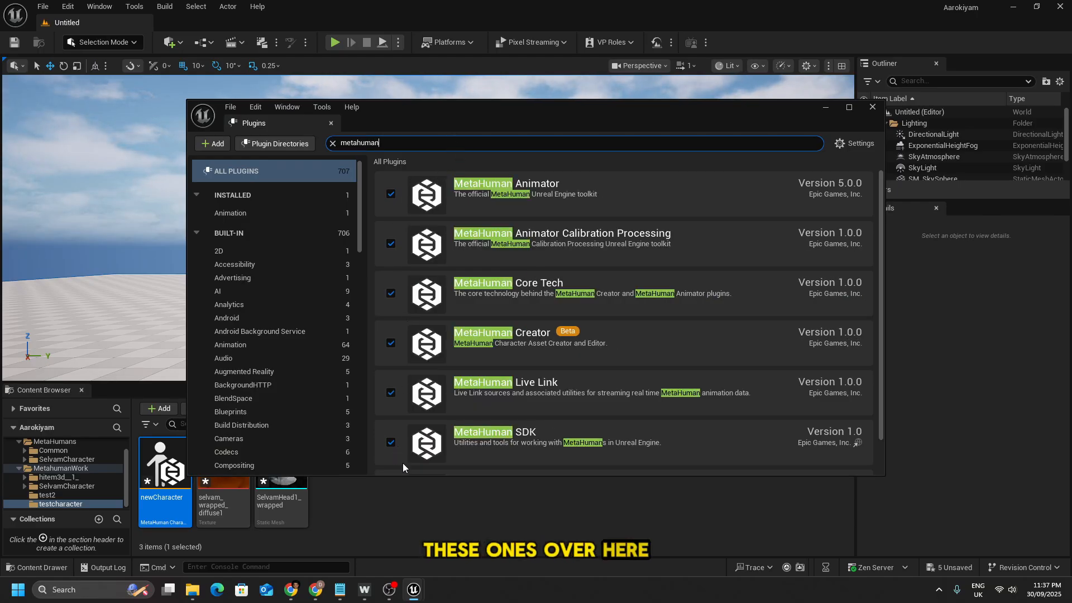
scroll(407, 458, down, 1)
scroll(410, 454, up, 1)
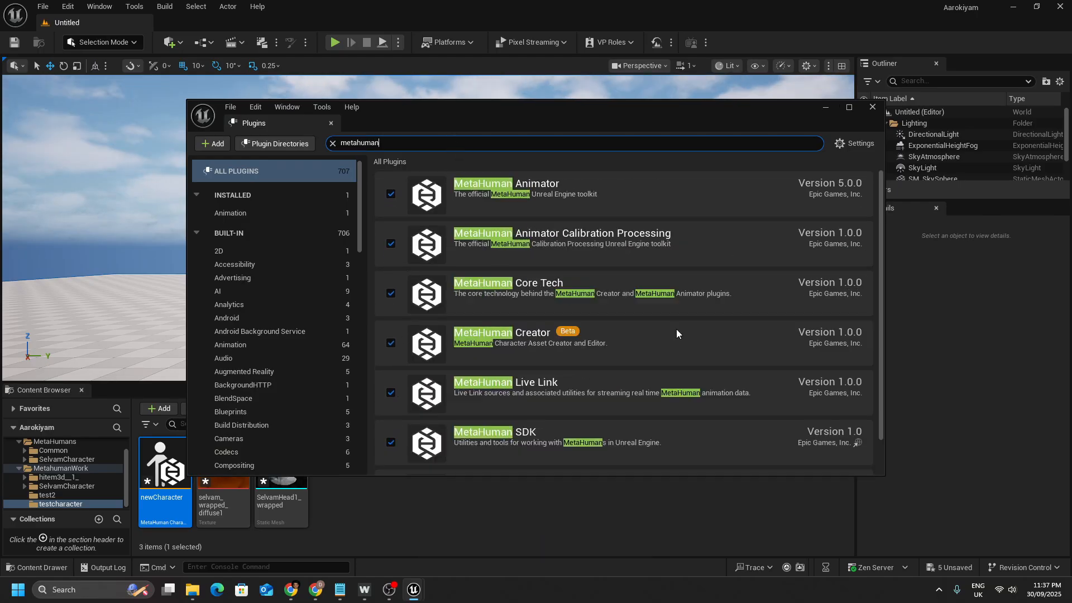
click(872, 107)
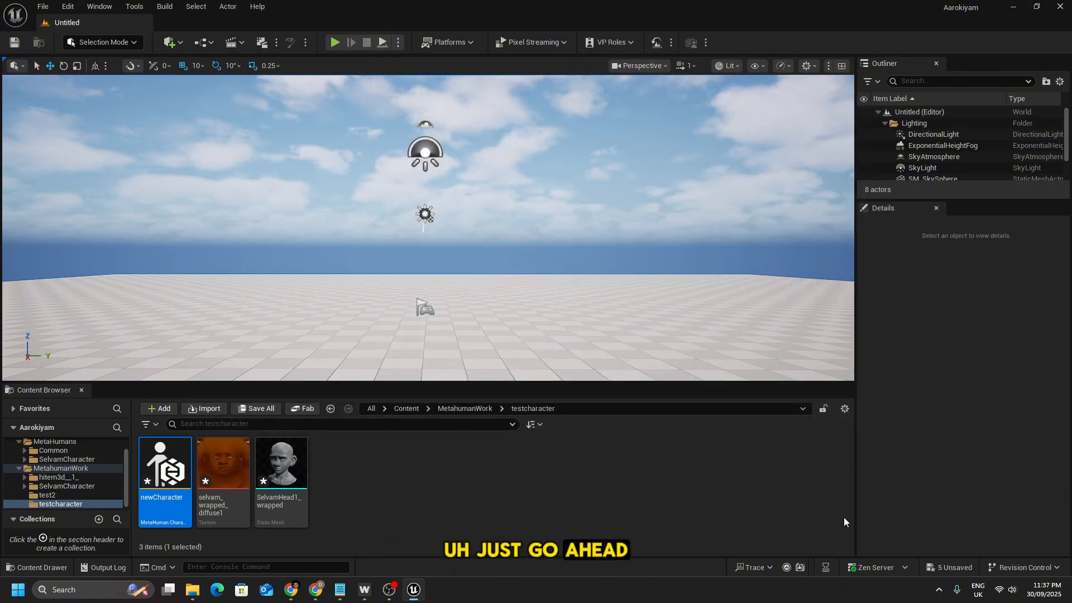
- Open newCharacter in a maximized editor and set its head to conform from a template
double_click(162, 475)
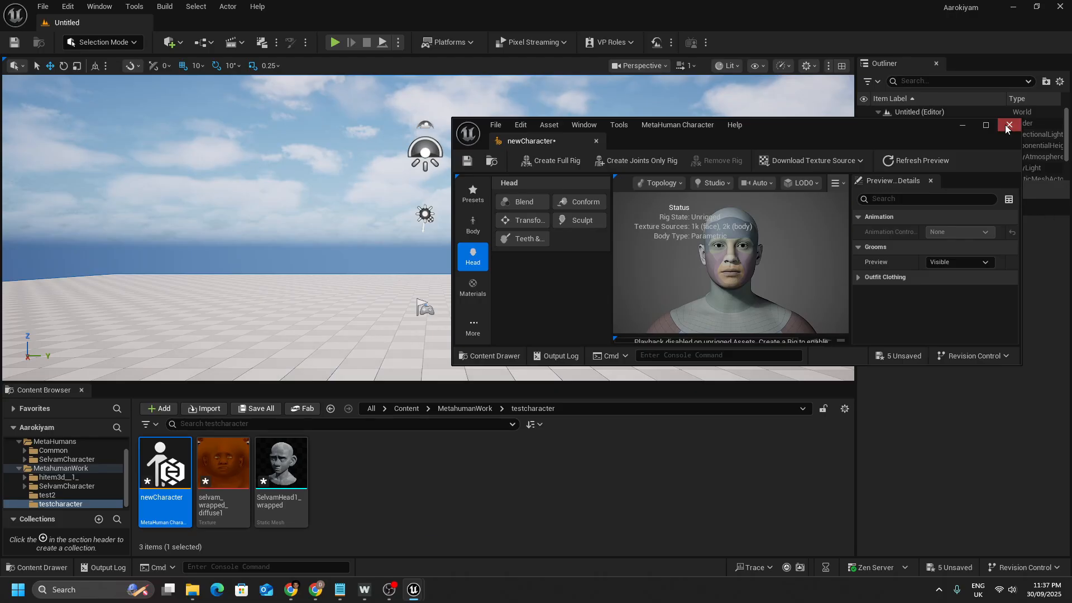
click(986, 126)
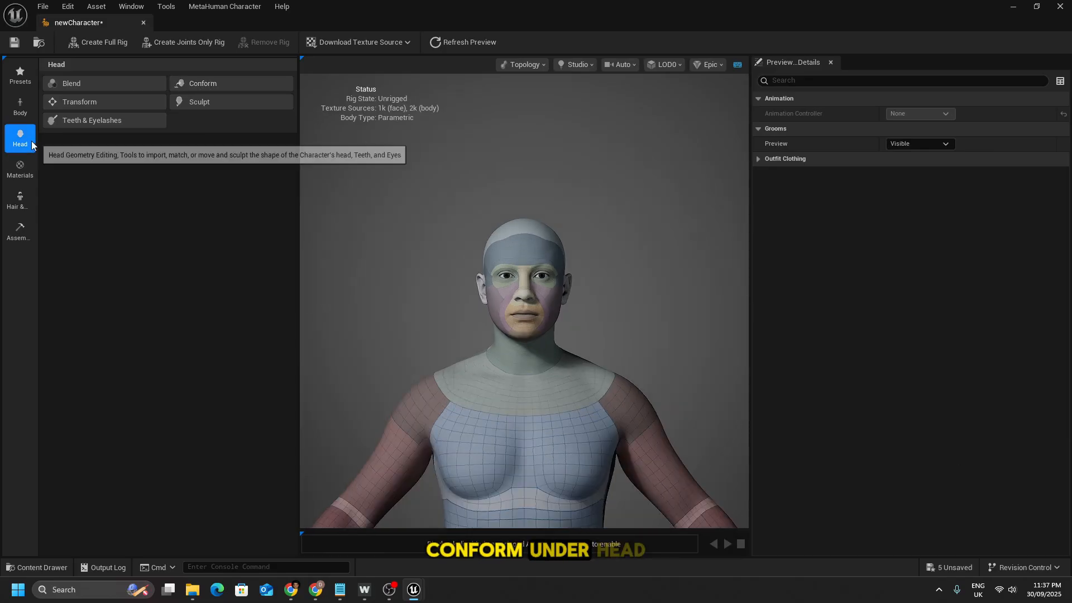
click(222, 83)
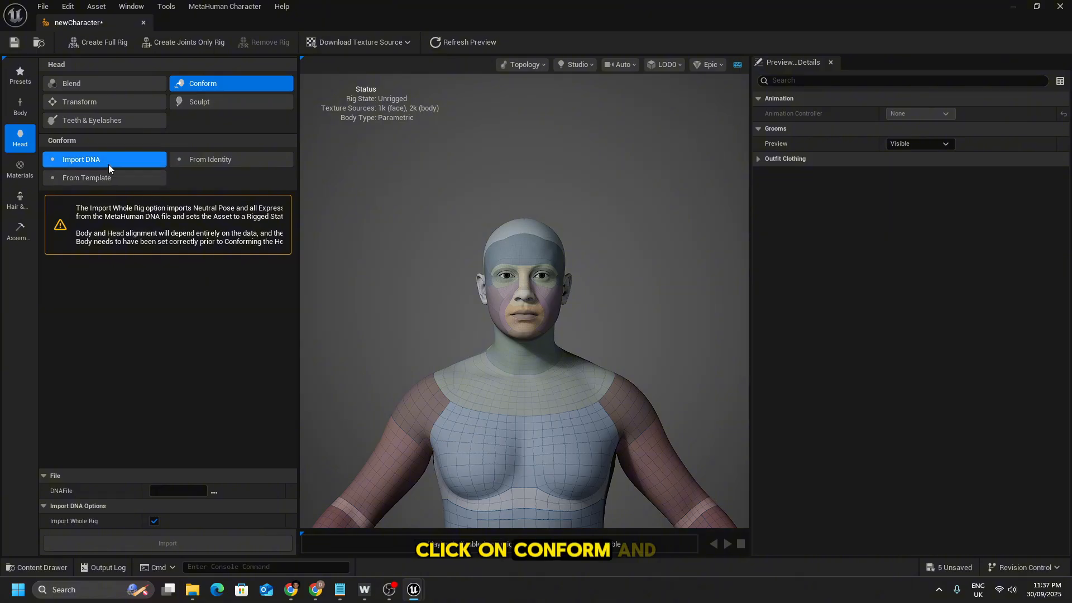
click(103, 178)
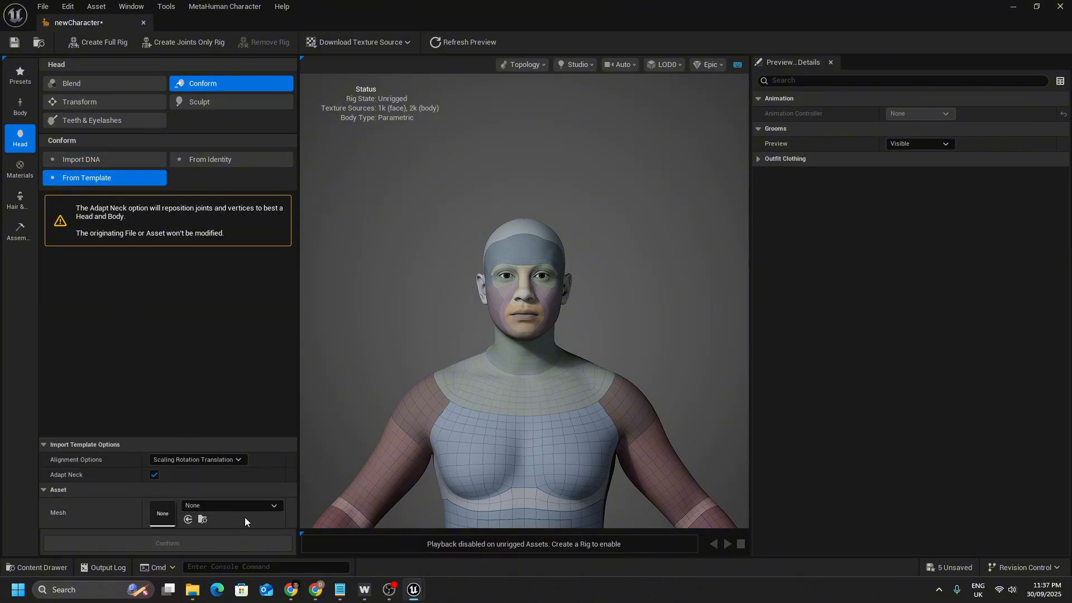
- Dock the newCharacter editor beside the Untitled level and check the wrapped head mesh's name in the testcharacter folder
click(193, 507)
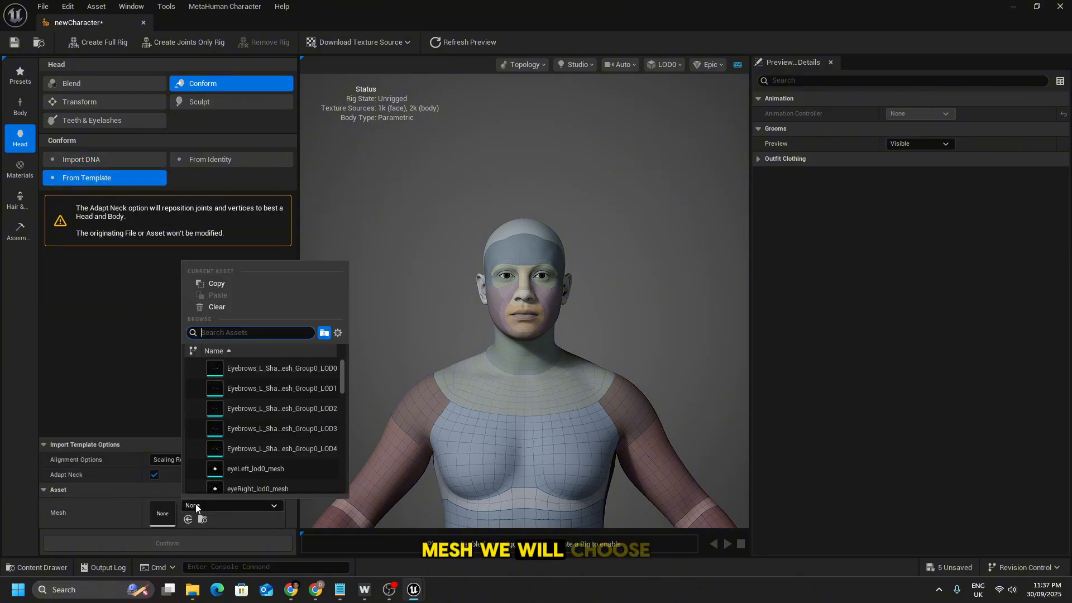
click(414, 590)
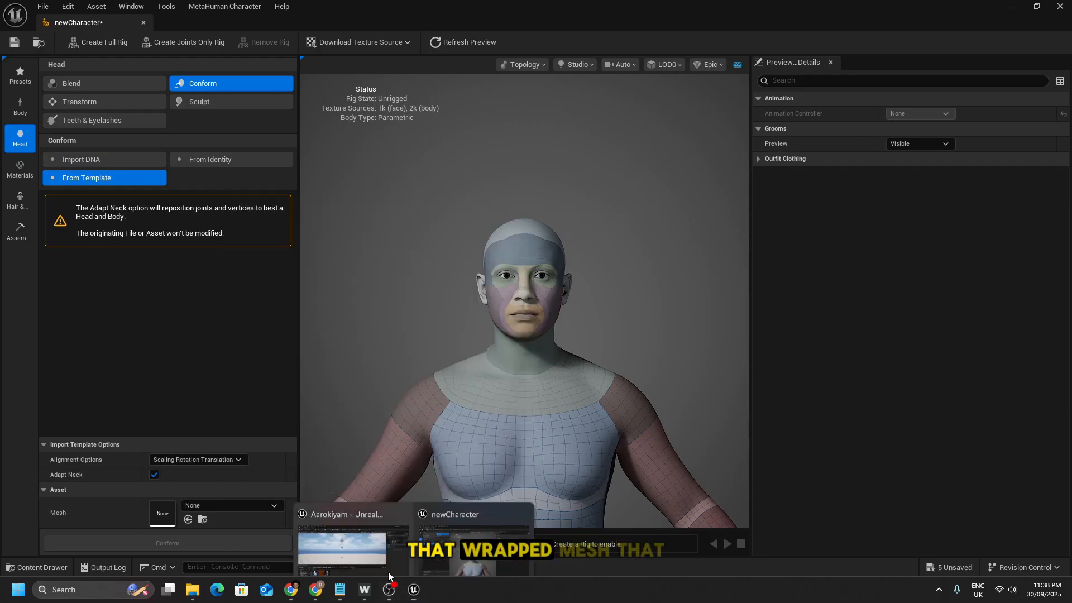
click(358, 554)
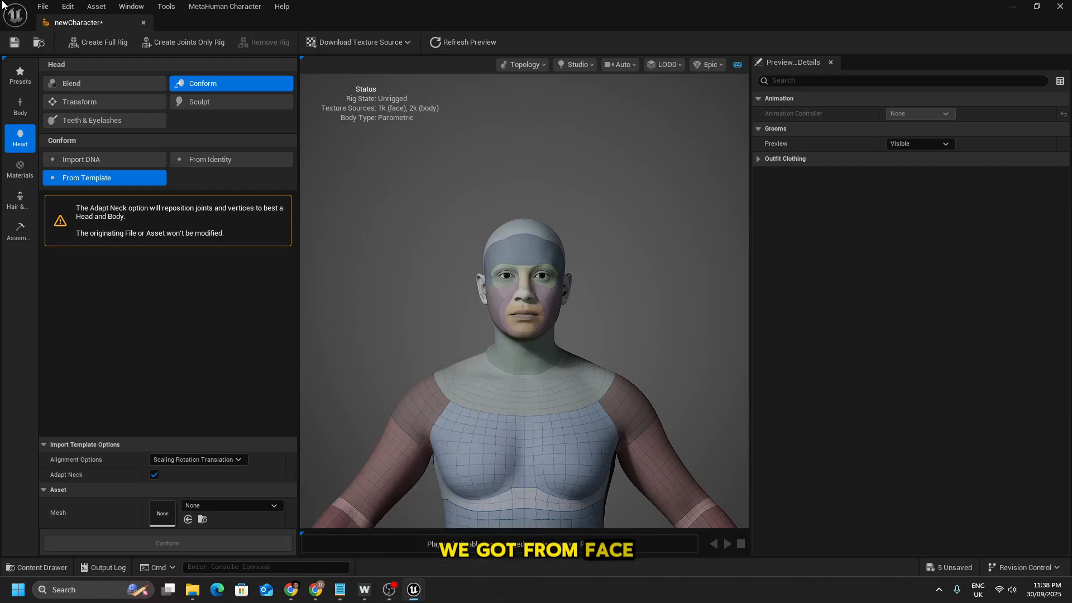
drag(78, 23, 183, 27)
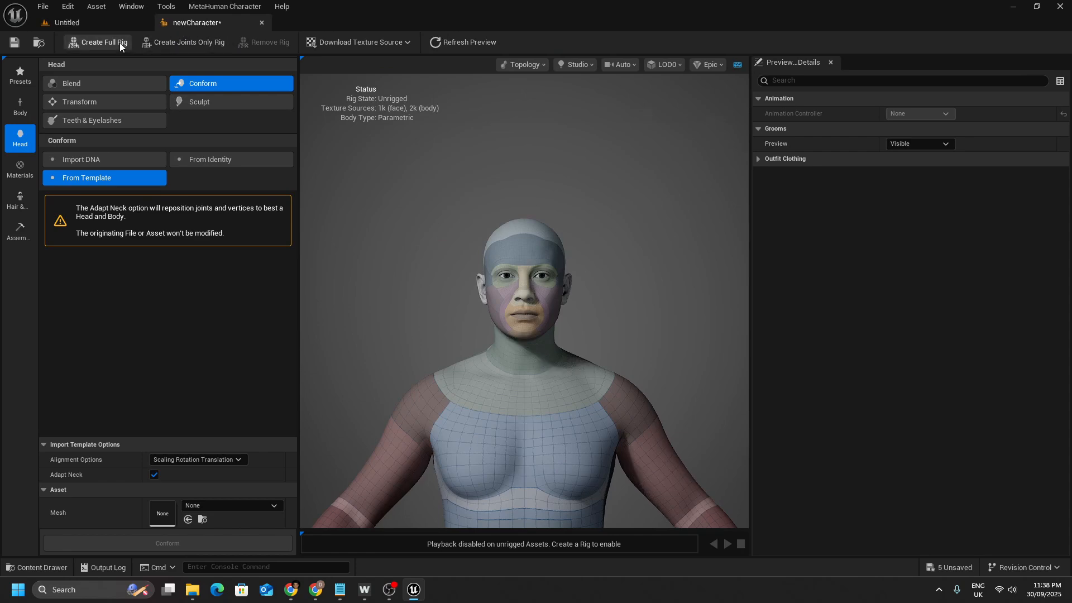
click(66, 22)
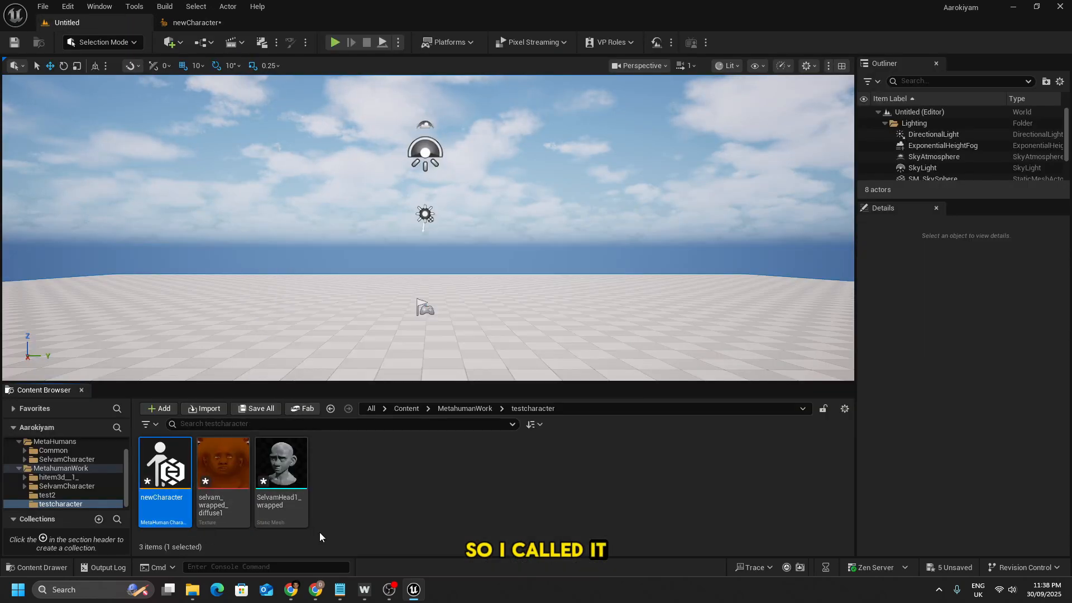
- Choose the newly imported SelvamHead1_wrapped as newCharacter's template mesh and conform the head to it
click(172, 27)
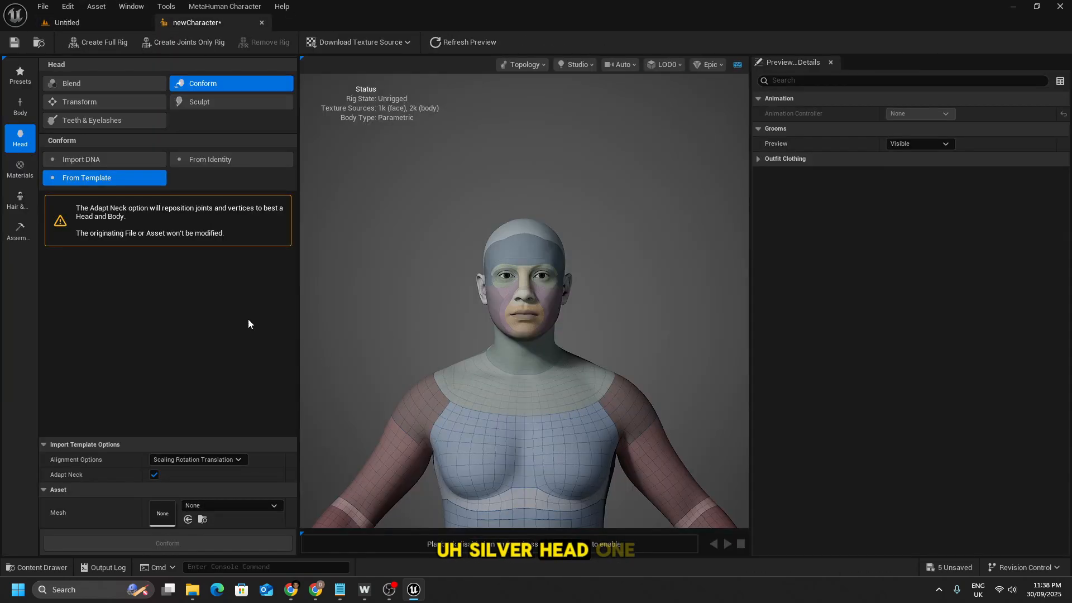
click(219, 503)
text(sel)
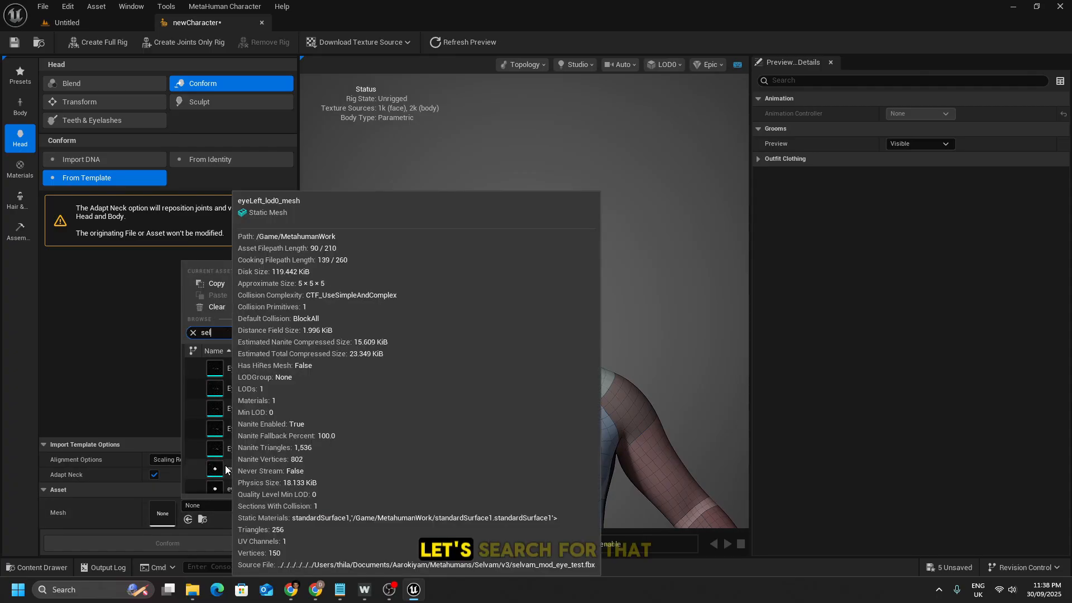
text(vamHead1)
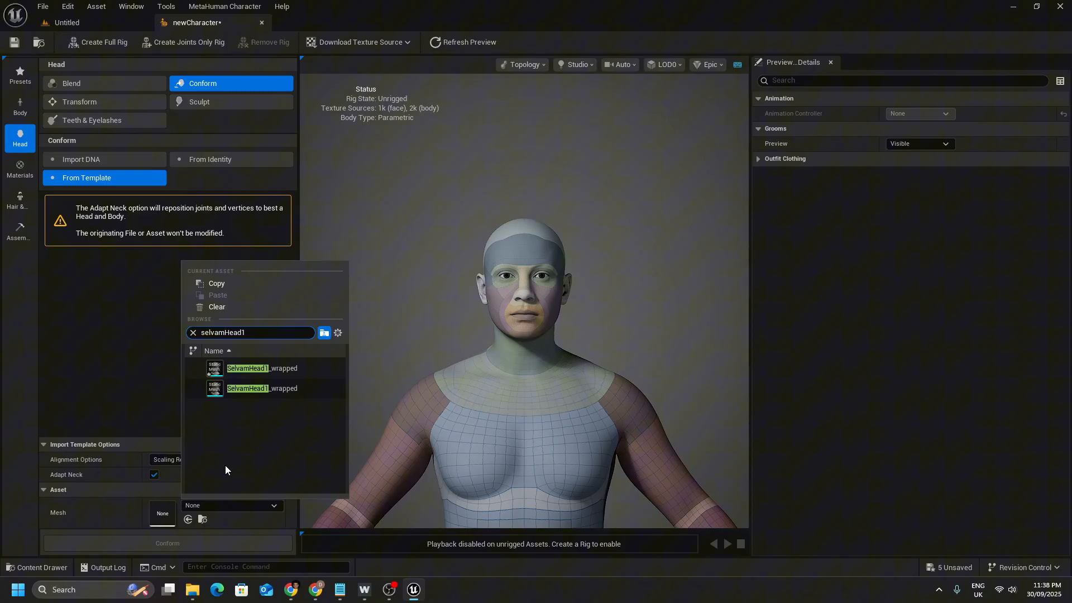
click(263, 368)
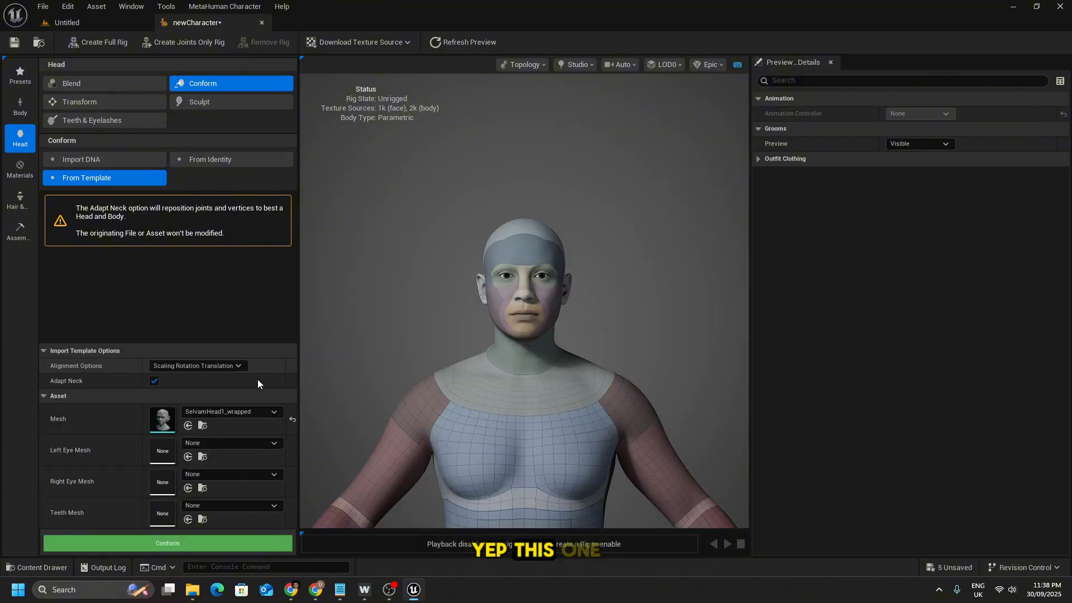
click(170, 544)
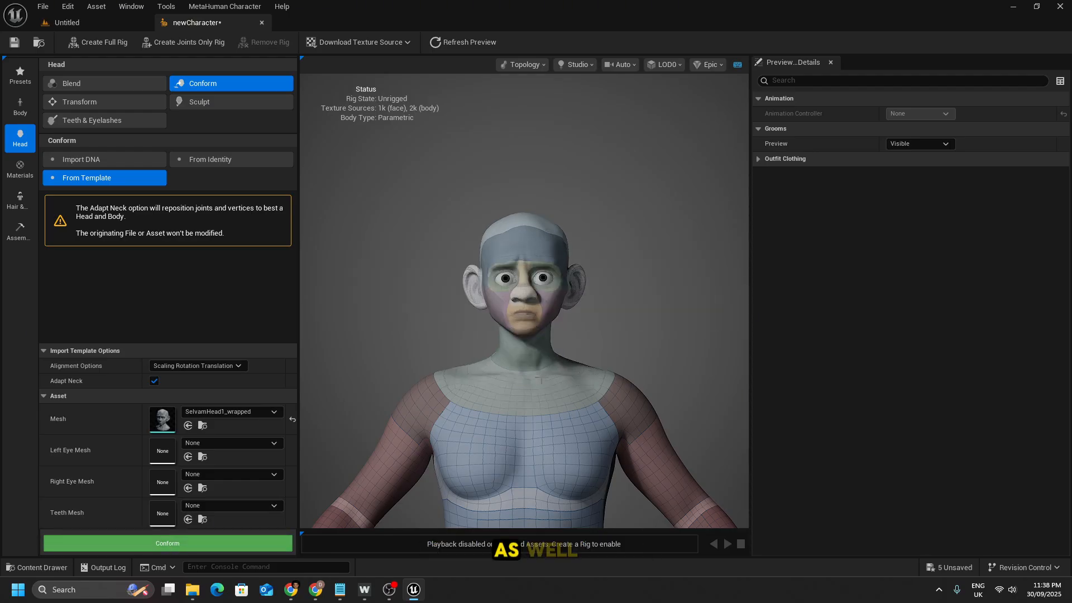
scroll(568, 290, up, 8)
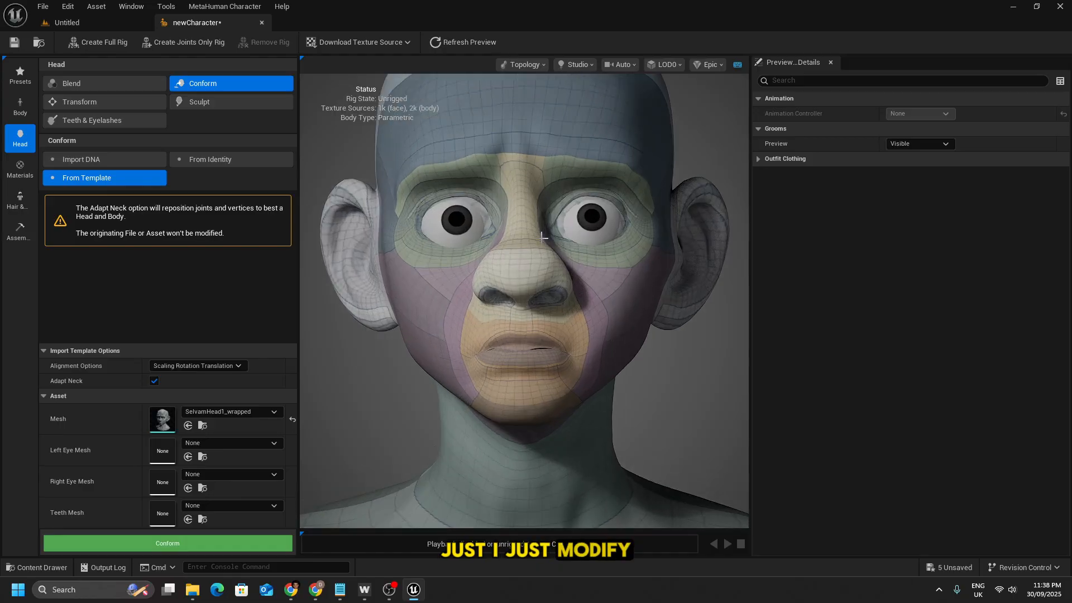
scroll(525, 240, down, 1)
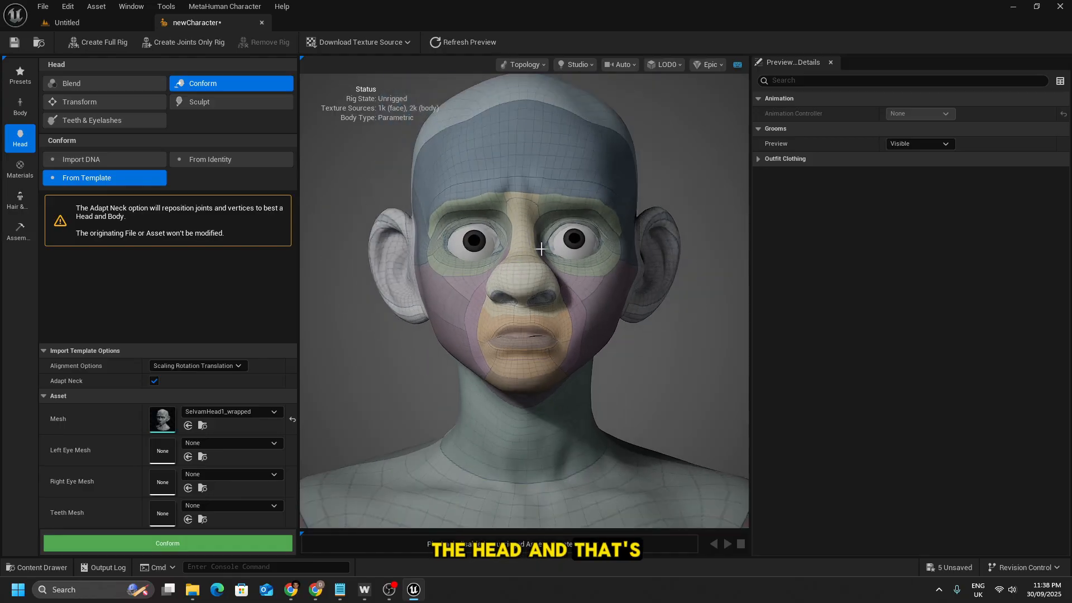
scroll(542, 246, down, 2)
scroll(555, 260, down, 3)
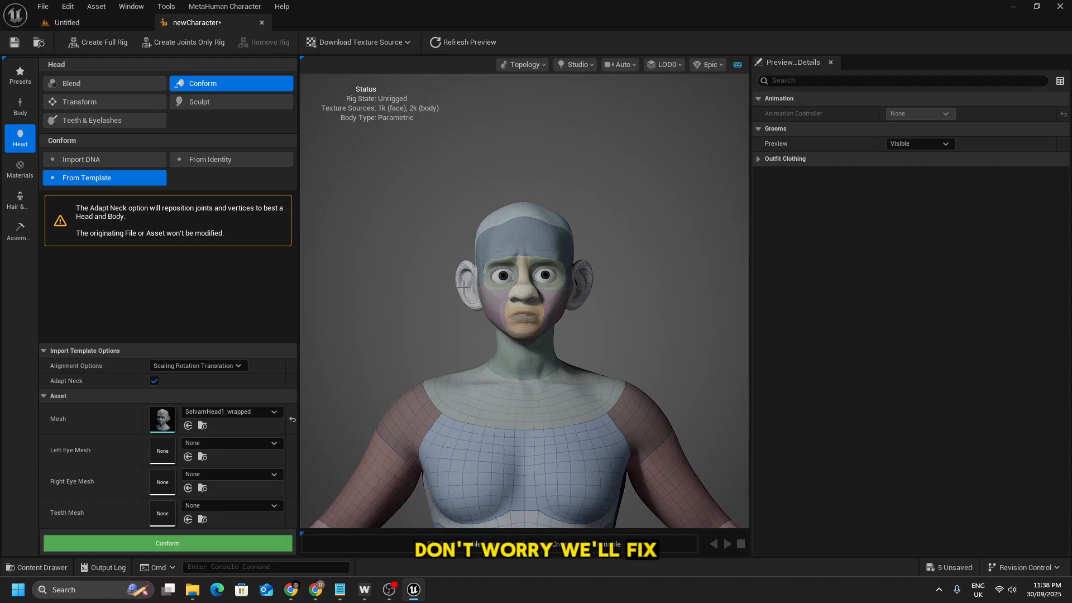
scroll(463, 287, up, 4)
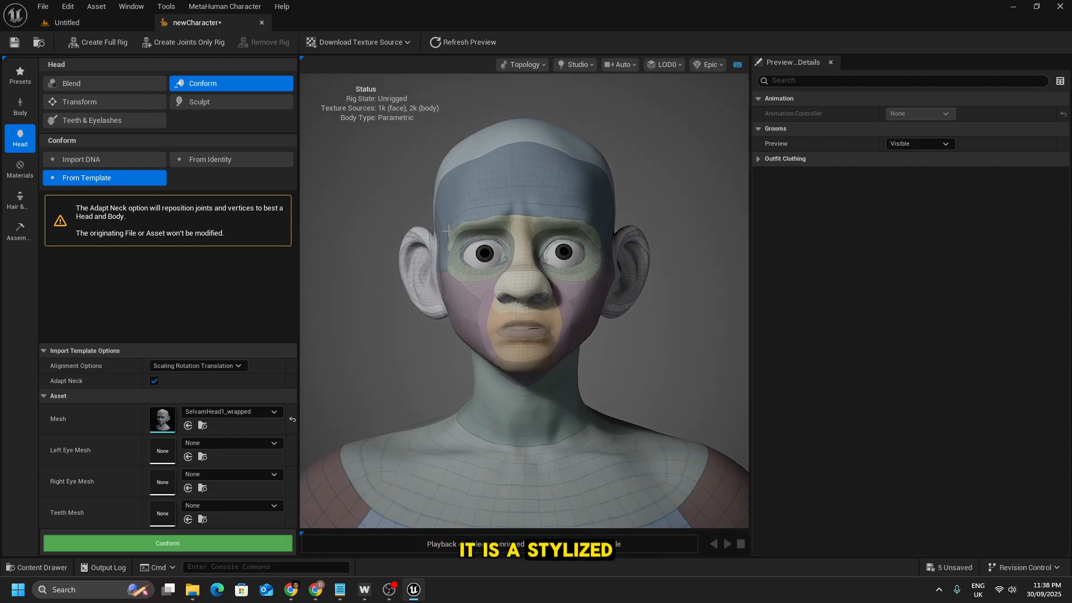
scroll(465, 239, up, 2)
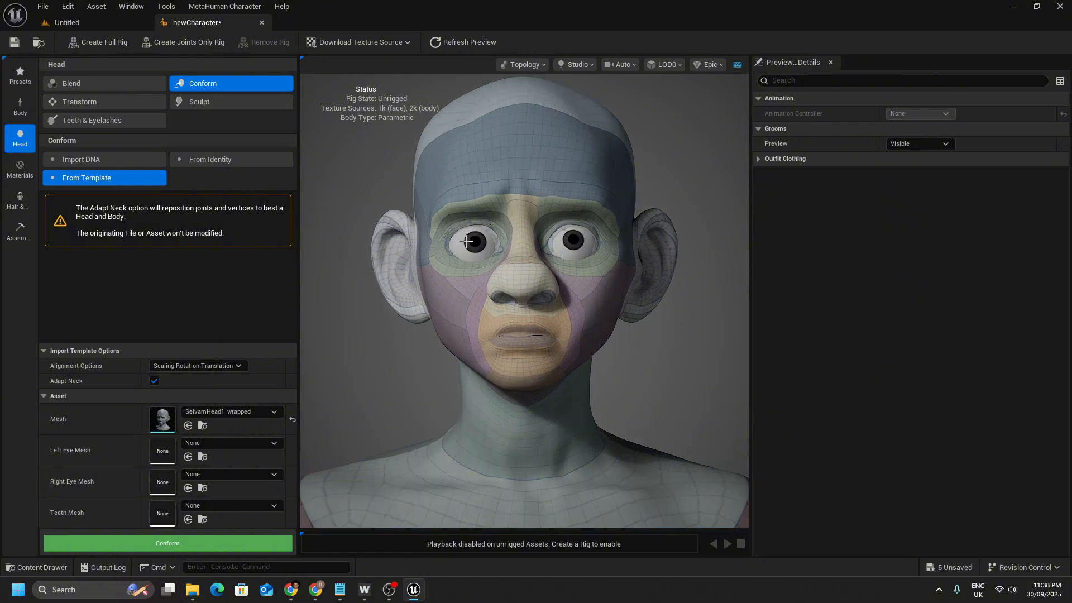
- Enable texture overrides in newCharacter's skin materials and add a Base Color map element for the face
click(17, 177)
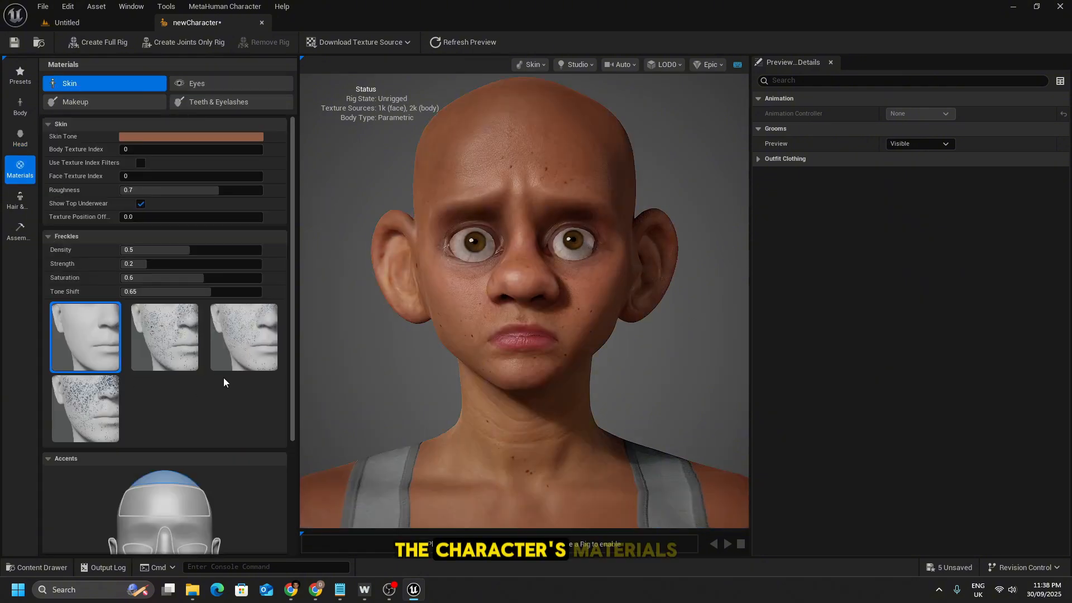
scroll(174, 372, down, 5)
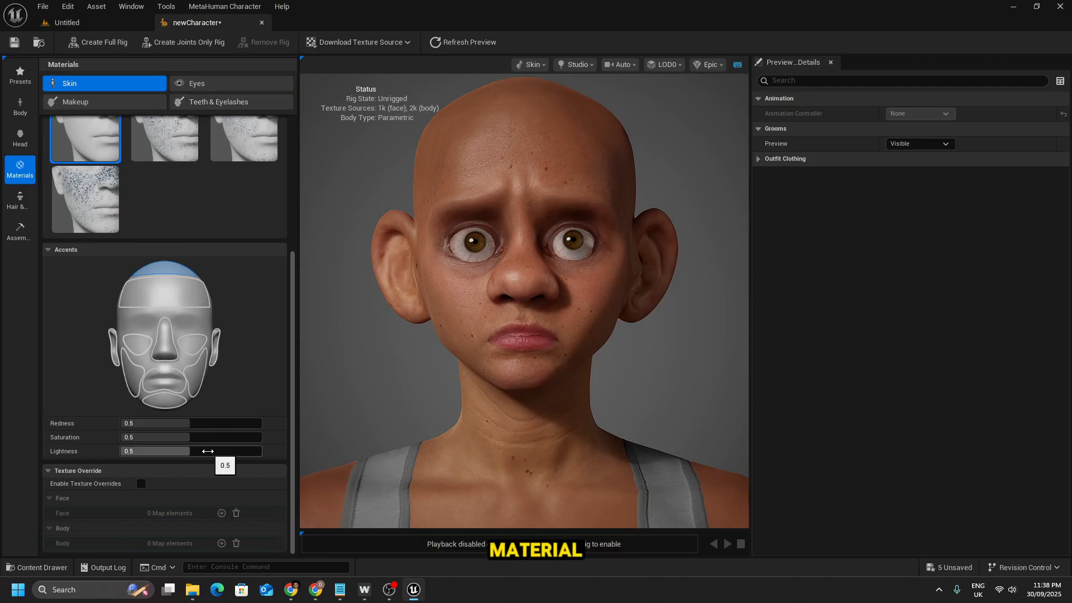
click(141, 484)
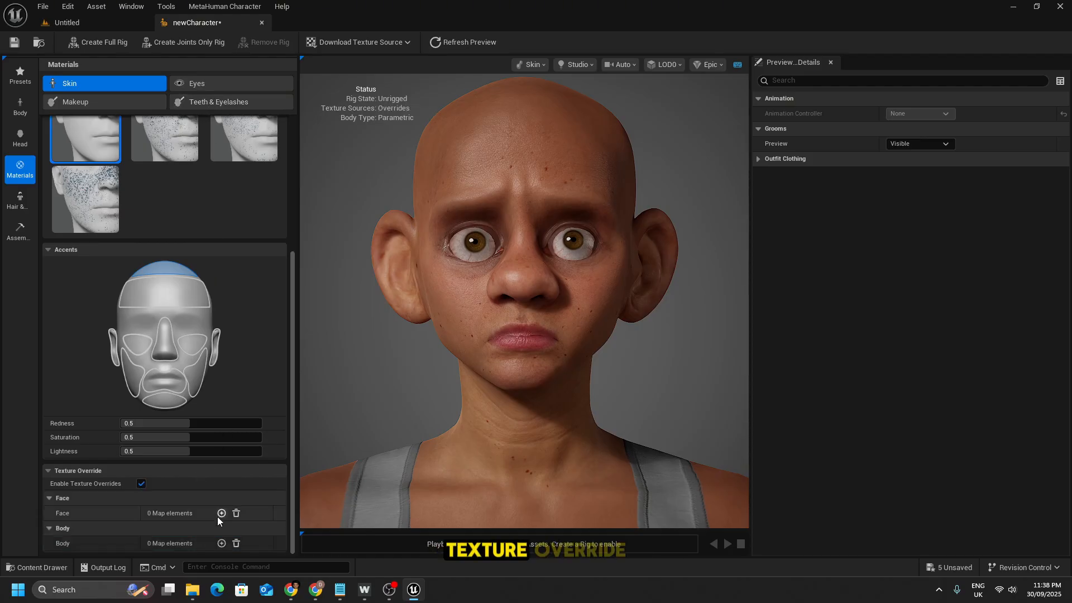
click(221, 513)
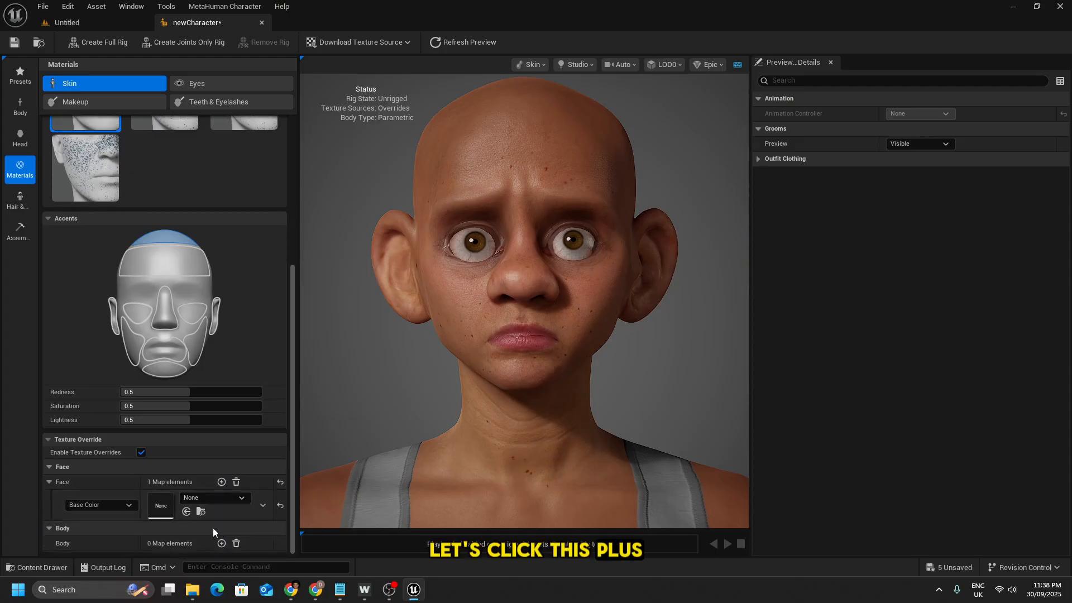
- Check the imported diffuse texture's name in the testcharacter folder and assign selvam_wrapped_diffuse1 as the face's Base Color override
click(201, 497)
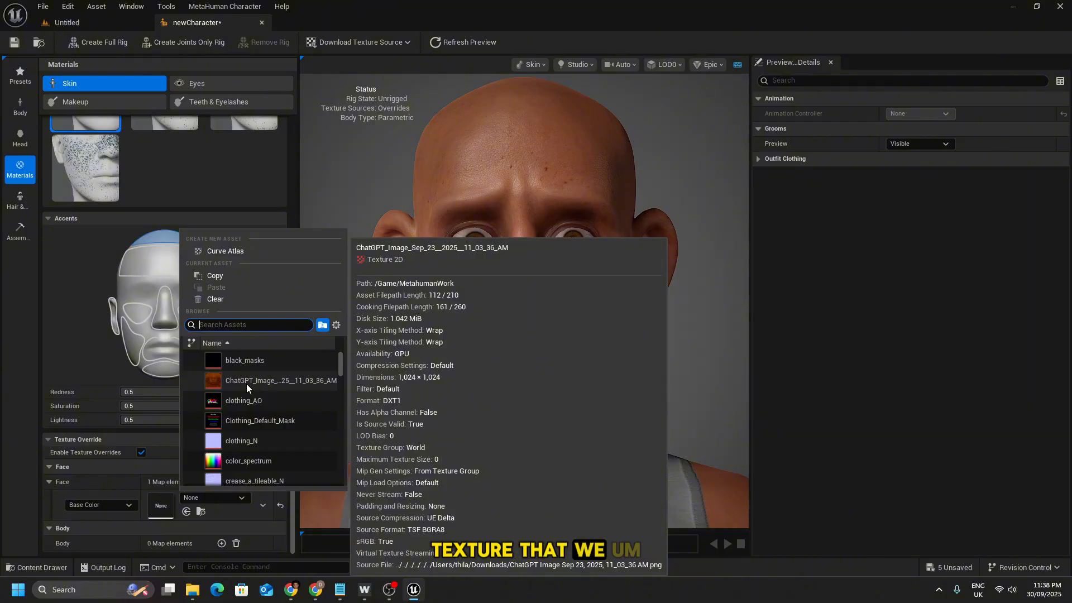
click(102, 23)
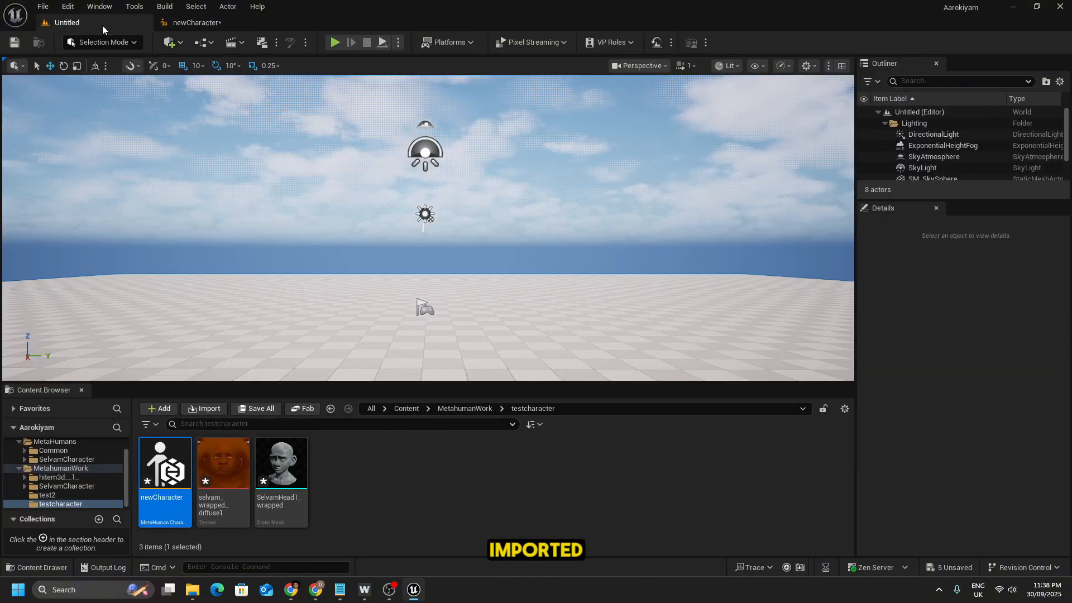
click(175, 24)
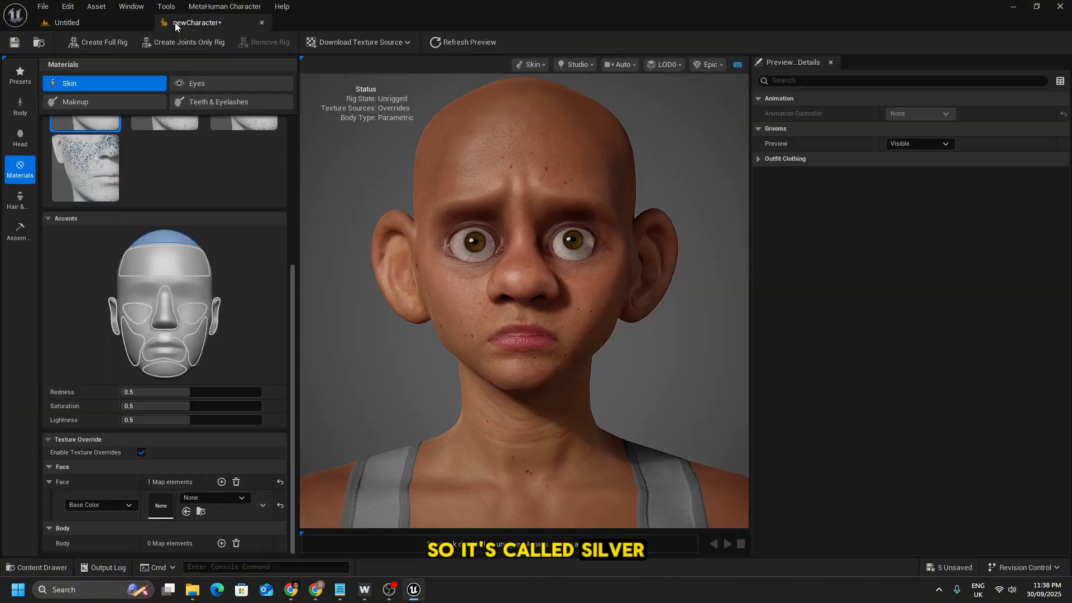
click(198, 497)
text(s)
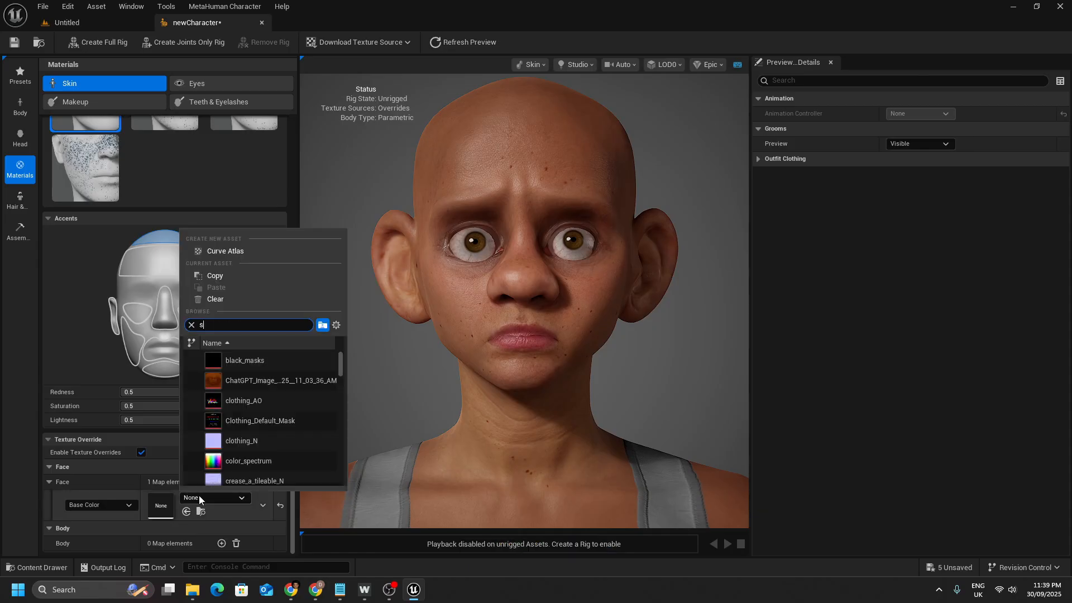
text(elvamwrapp)
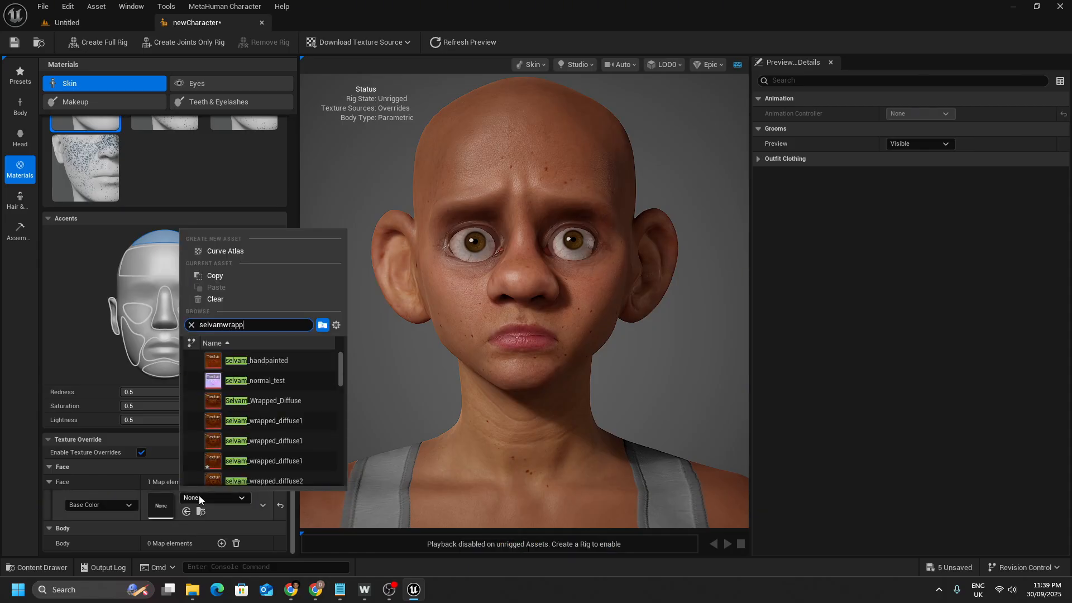
key(BackSpace)
key(BackSpace)
key(BackSpace)
key(BackSpace)
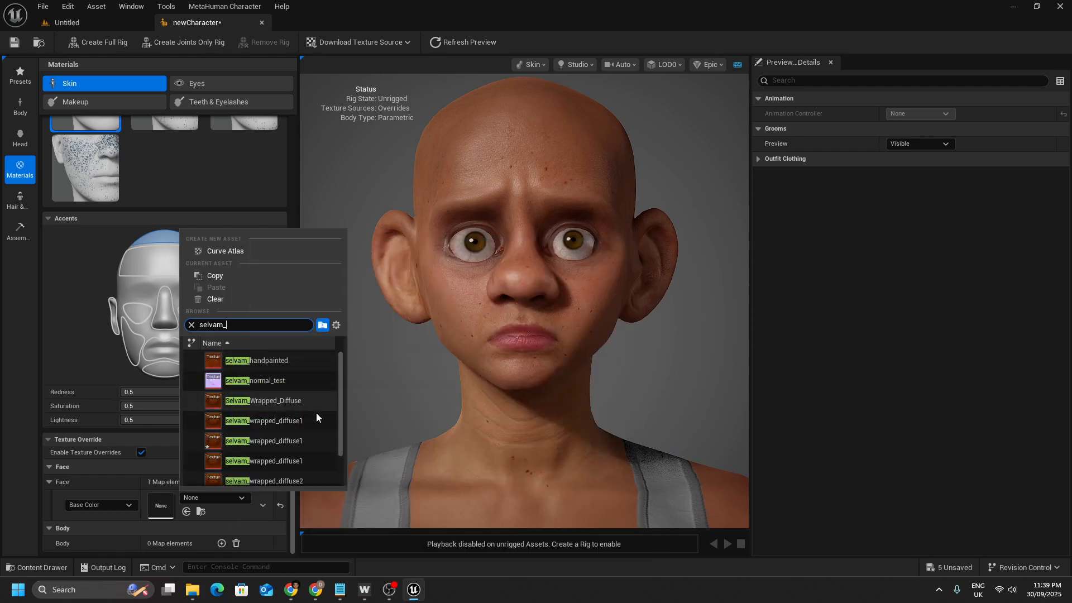
click(296, 418)
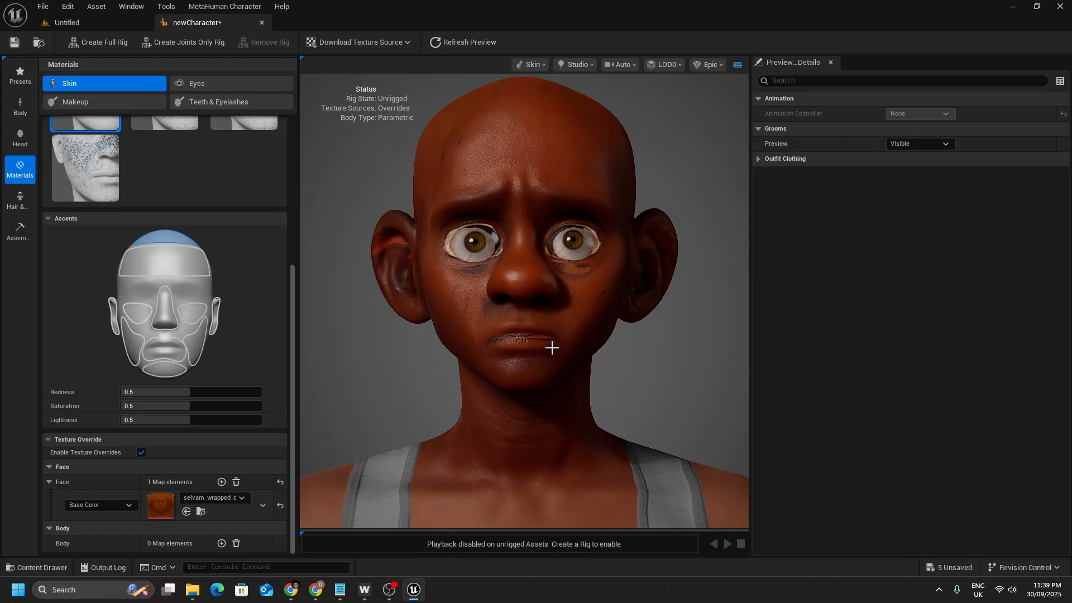
scroll(551, 348, up, 5)
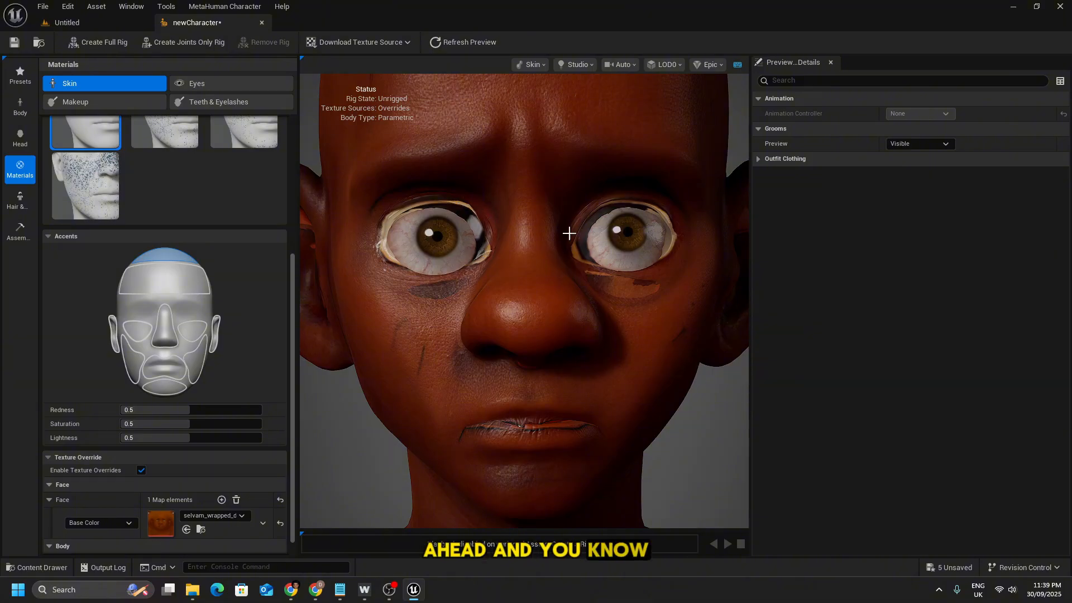
- Switch to Pixlr Express in Chrome and open the selvam_wrapped_diffuse1 image from the v3 folder
click(289, 585)
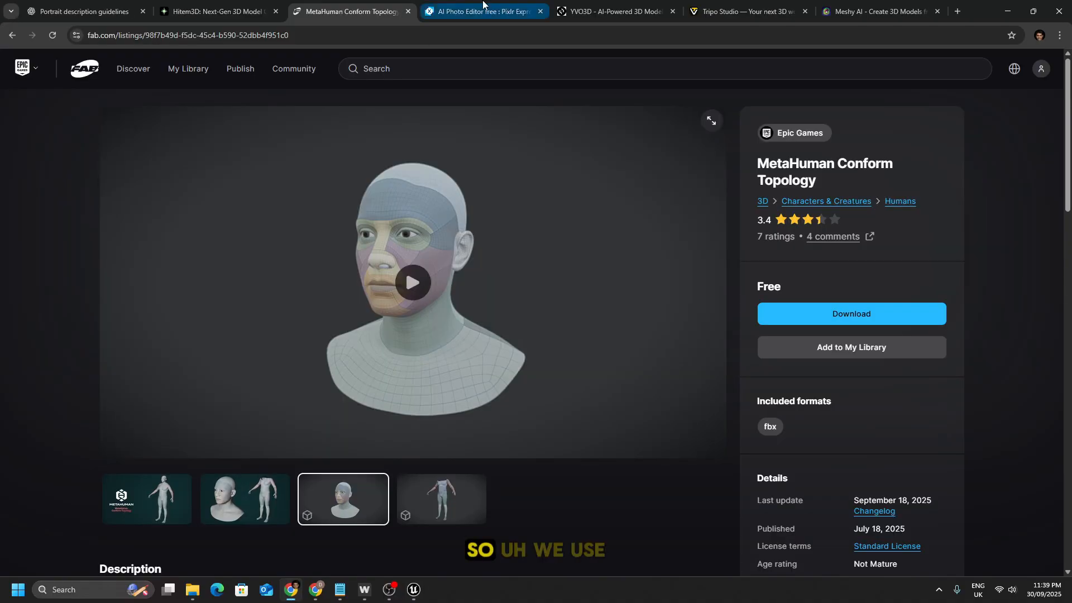
click(483, 7)
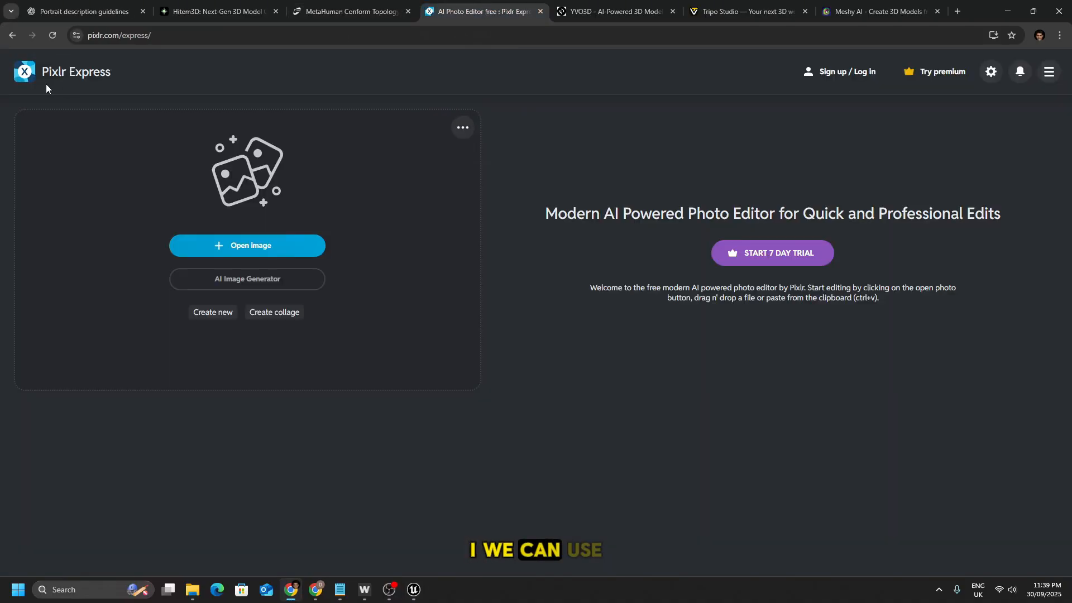
click(194, 244)
scroll(45, 180, down, 3)
click(39, 128)
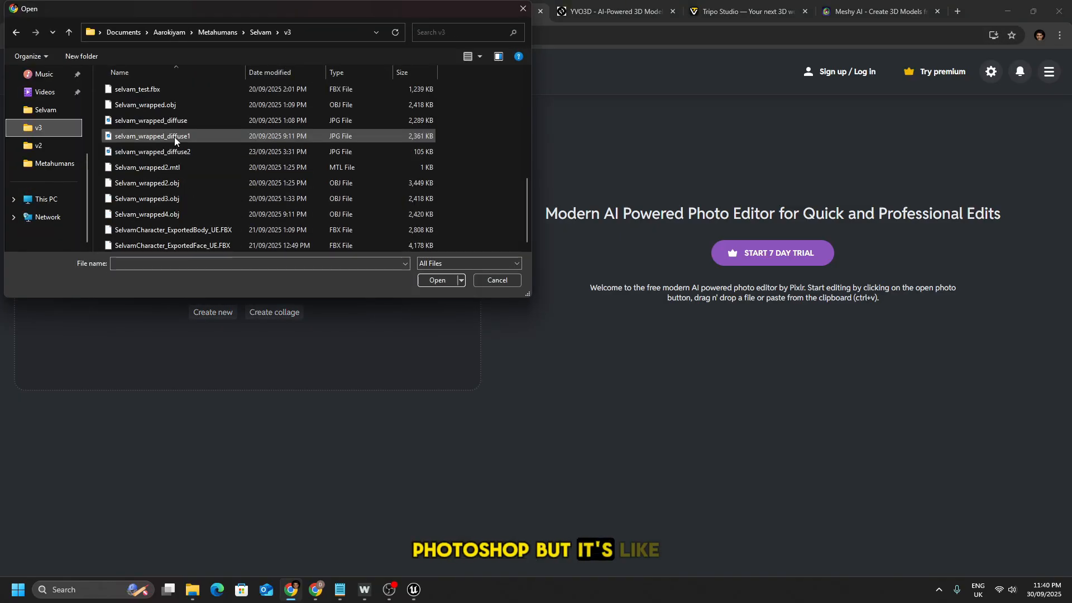
double_click(174, 136)
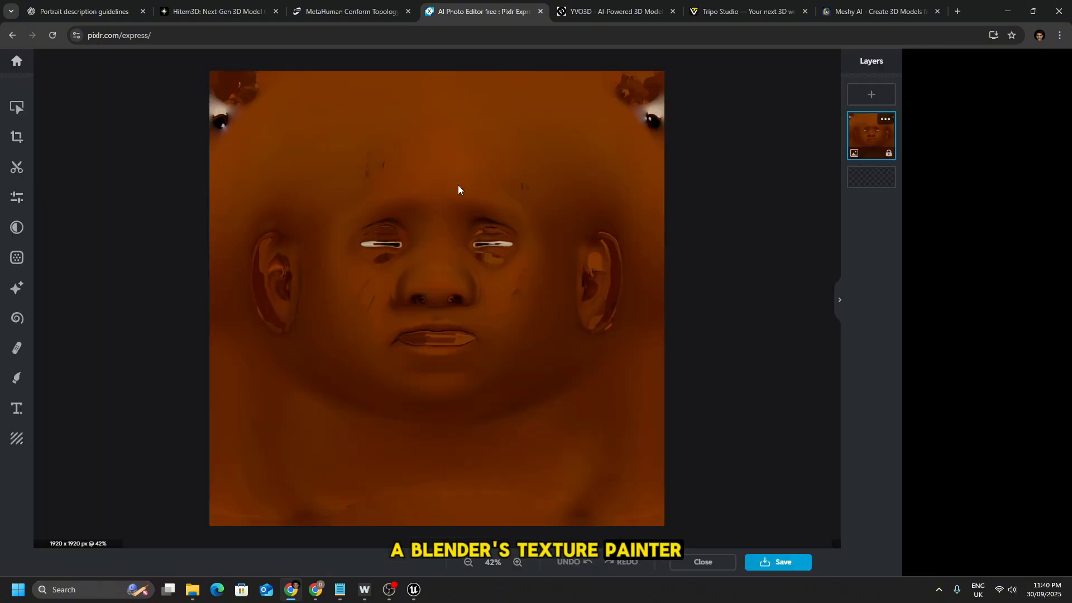
- Heal the creases and dark marks on the upper lid of the image's left eye with the 50 px spot Retouch tool
scroll(484, 221, up, 5)
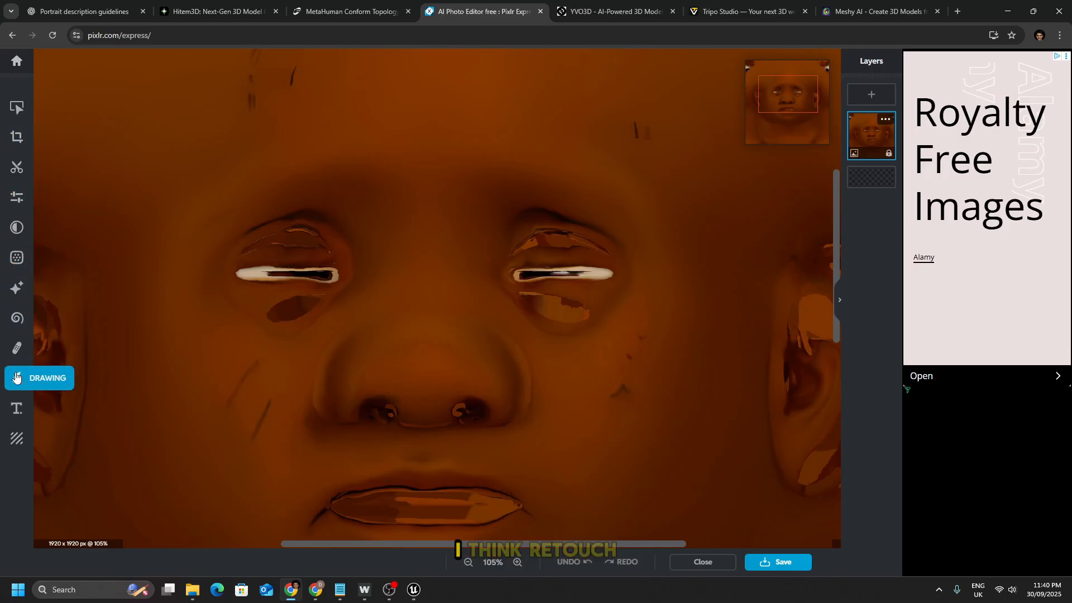
click(16, 348)
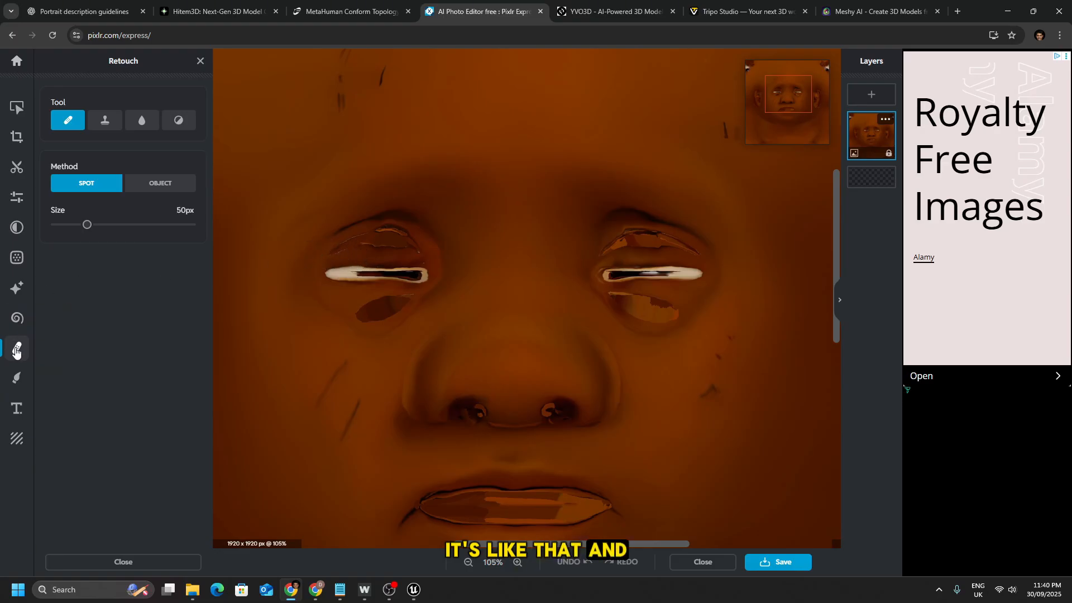
click(15, 349)
click(16, 348)
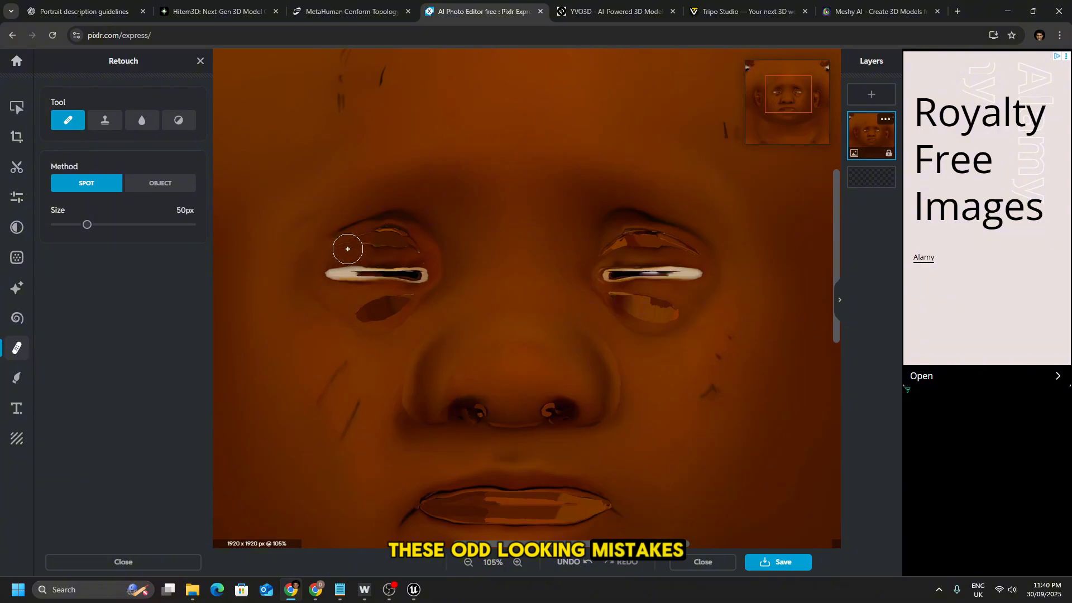
click(335, 249)
click(341, 242)
click(355, 240)
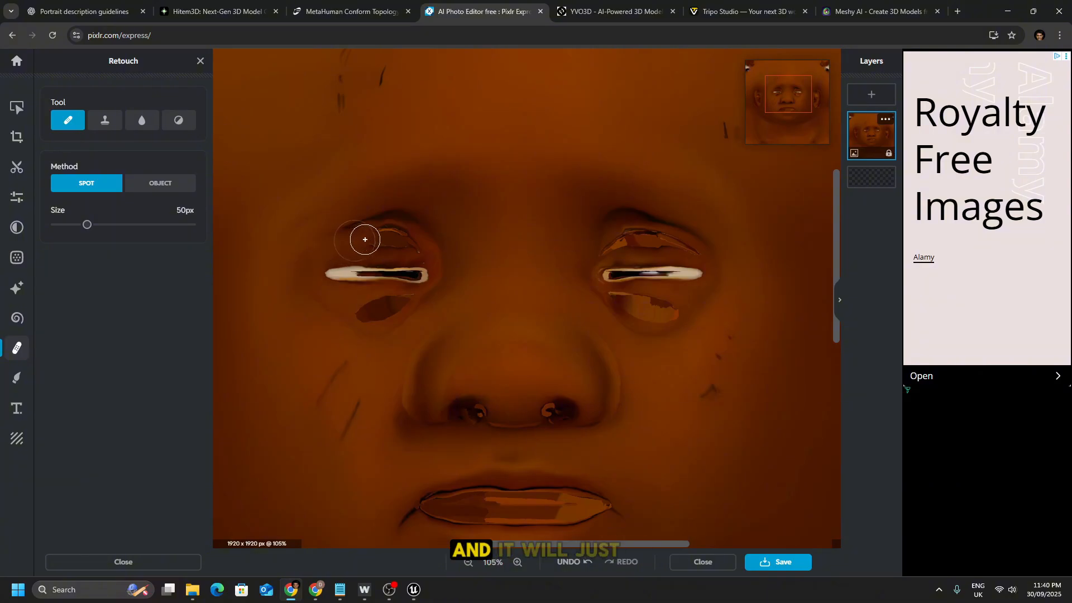
click(366, 239)
click(377, 239)
click(384, 239)
click(395, 235)
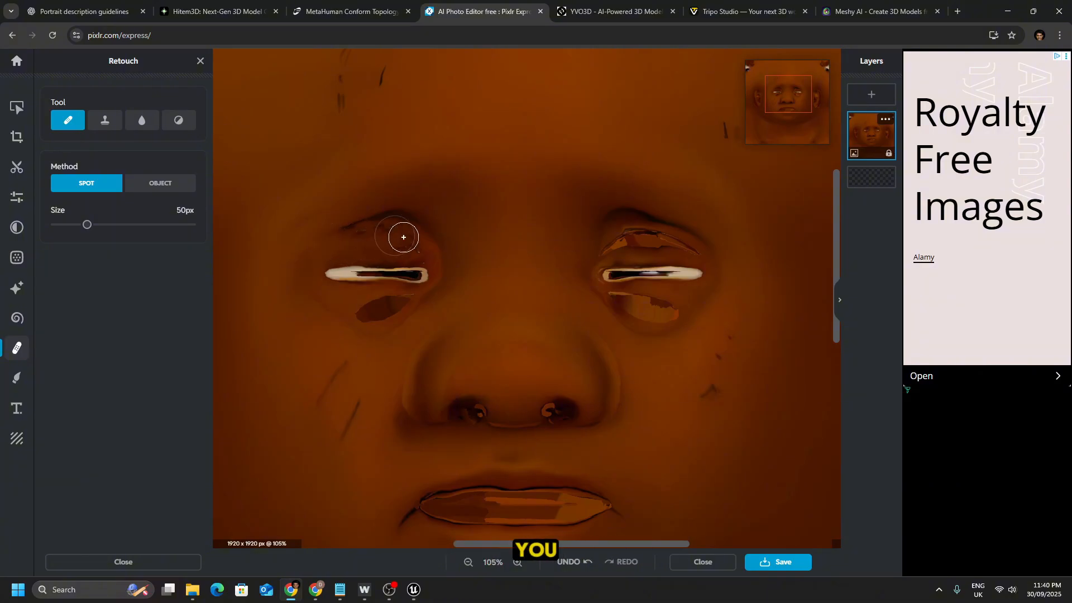
click(399, 217)
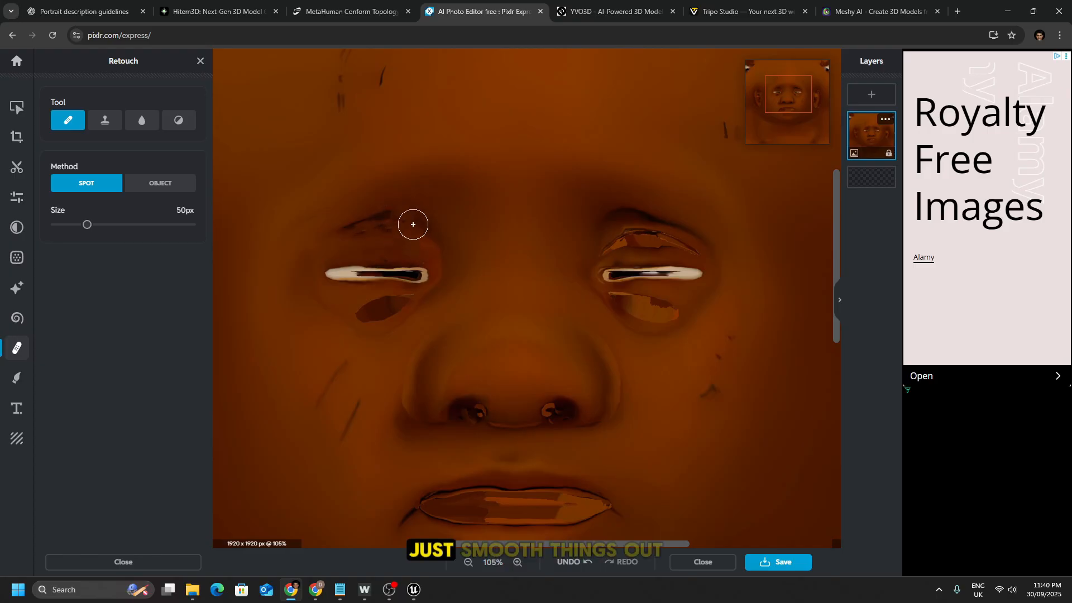
click(395, 220)
click(376, 220)
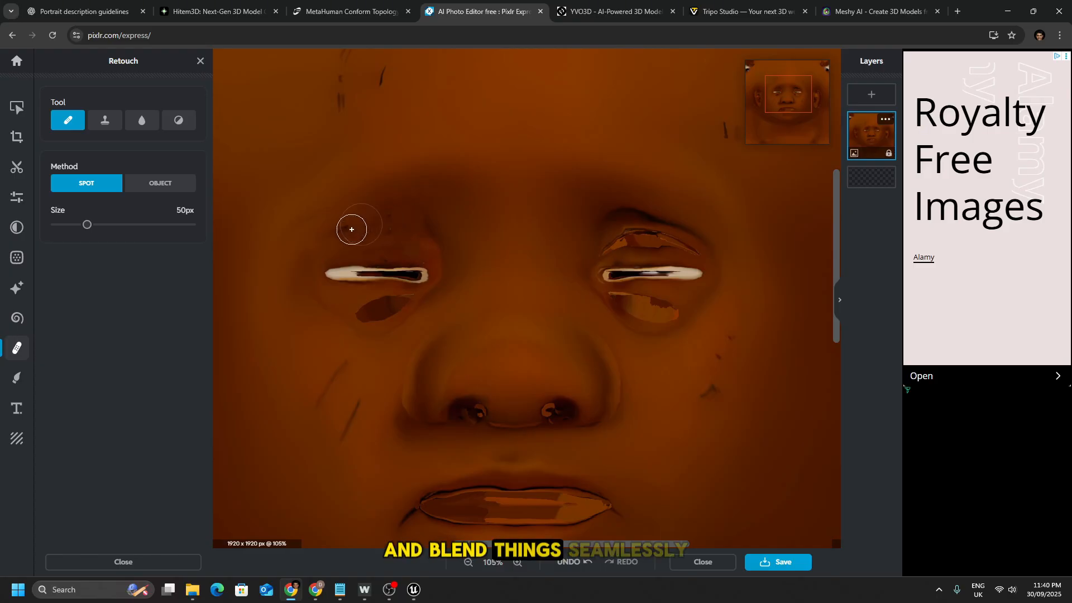
click(385, 232)
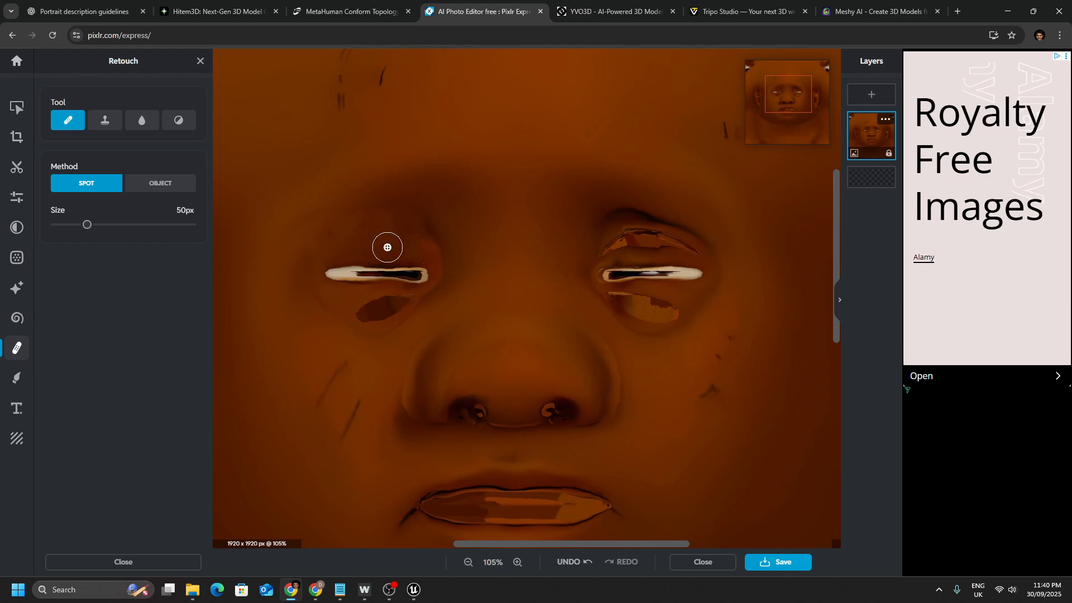
- Heal away the white slit of the image's left eye and the dark patch beneath it
click(330, 272)
click(346, 273)
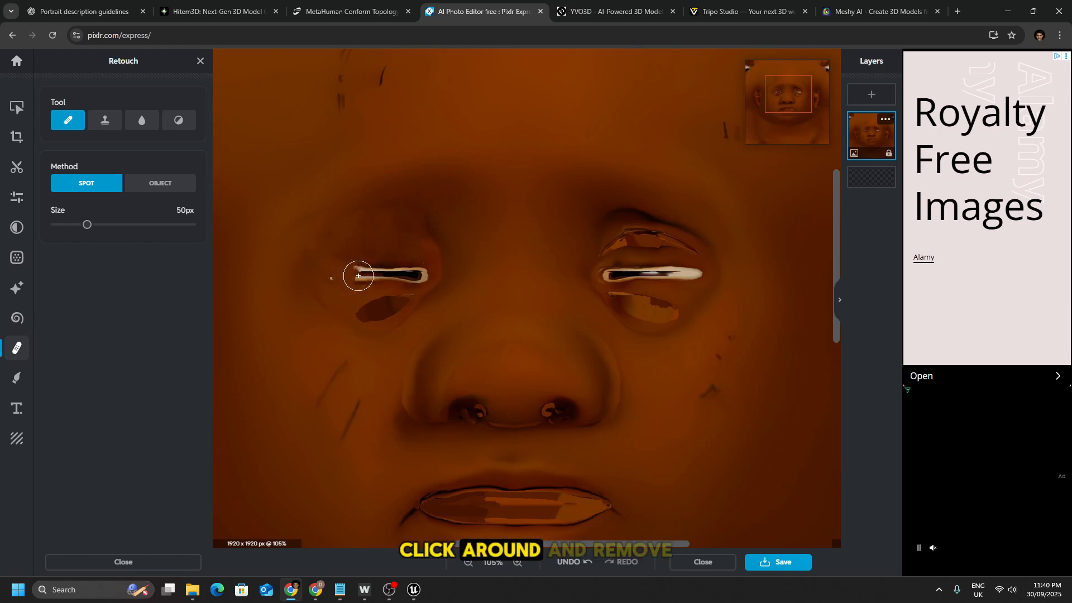
click(360, 273)
click(377, 273)
click(405, 295)
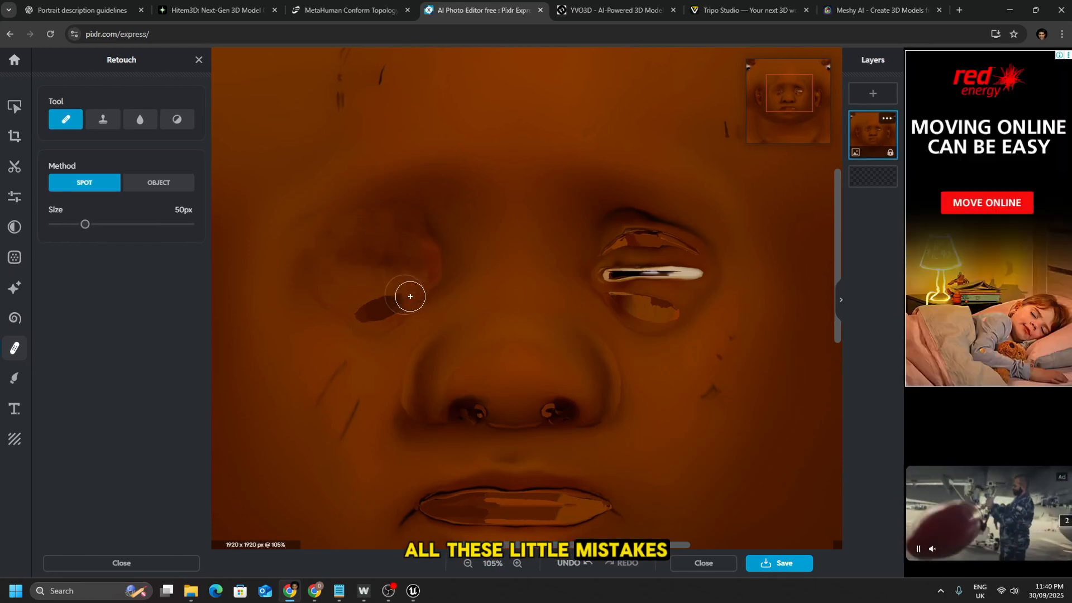
click(371, 311)
- Heal away the white slit of the image's right eye and the blotches above and below it
click(614, 274)
click(650, 273)
click(689, 274)
click(690, 254)
click(611, 251)
click(639, 307)
click(625, 315)
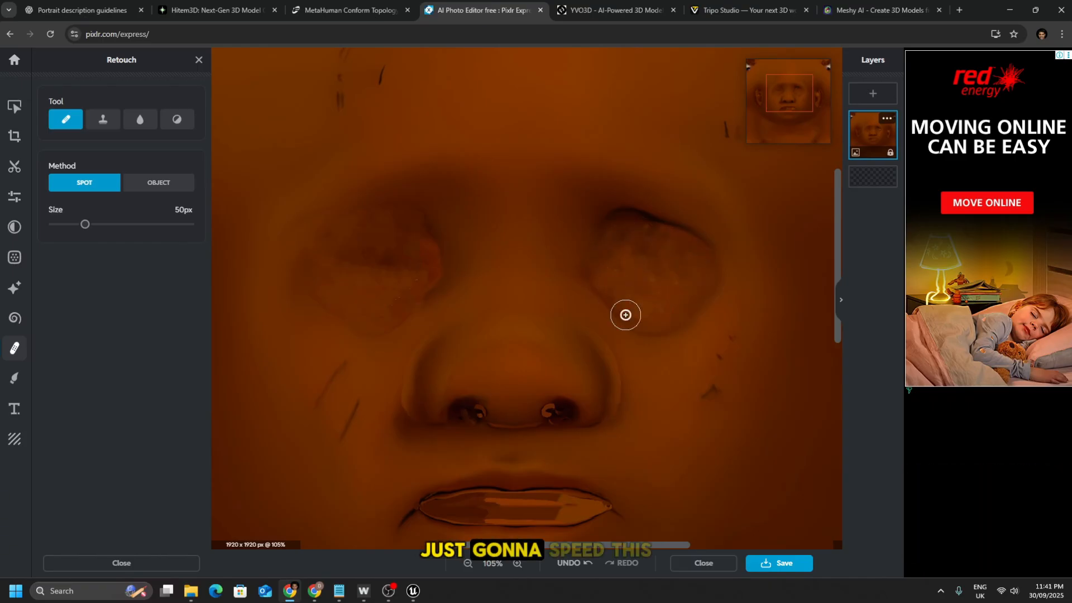
- Spot-heal the dark nostrils, the streaked lips and the inside of the image's left ear
click(464, 412)
click(566, 411)
scroll(568, 411, down, 1)
click(485, 484)
click(517, 490)
scroll(357, 329, down, 2)
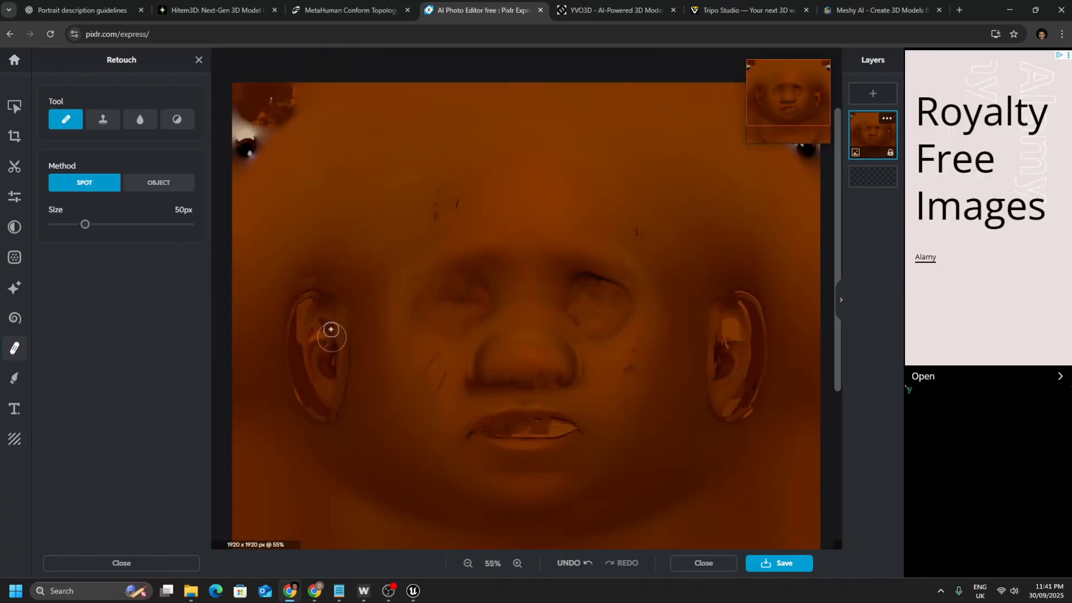
click(334, 348)
click(333, 360)
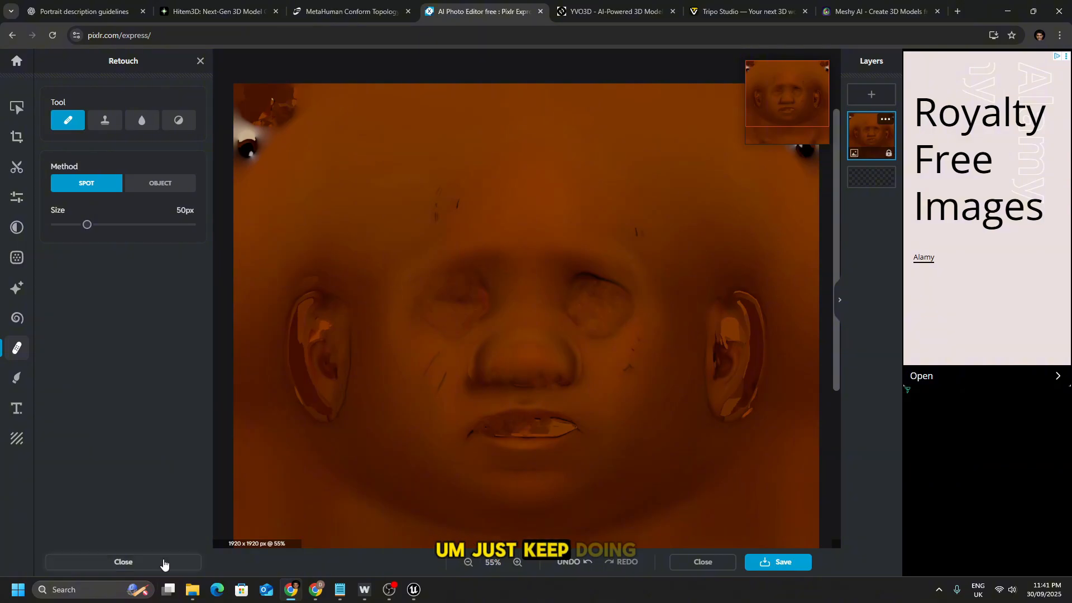
- View the cleaned-up face texture in the v3 folder, switch back to Unreal Engine and replace the face's Base Color override with it
click(192, 590)
double_click(514, 298)
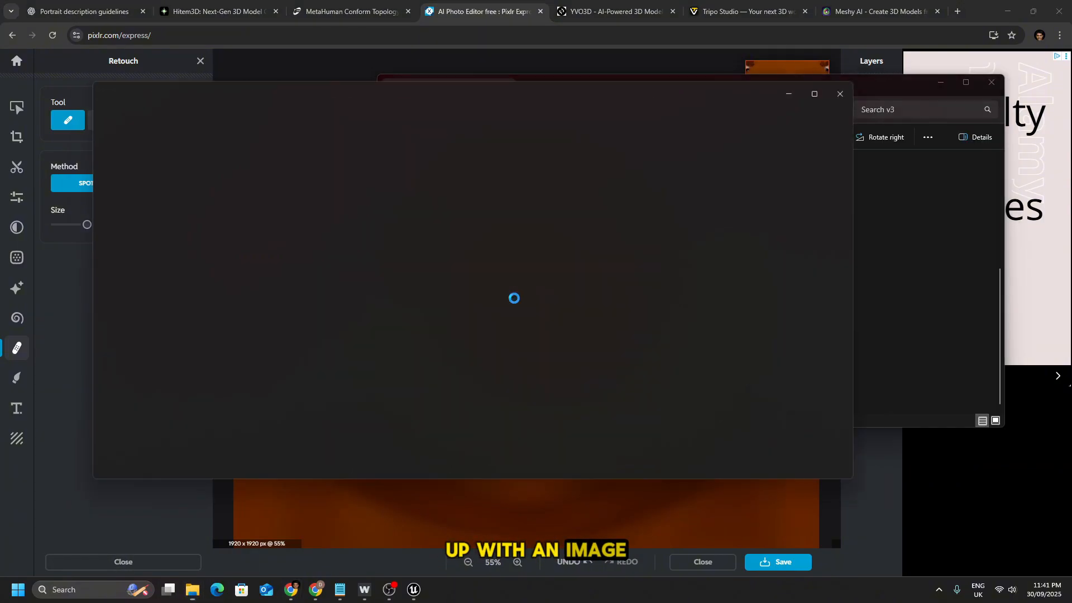
key(Right)
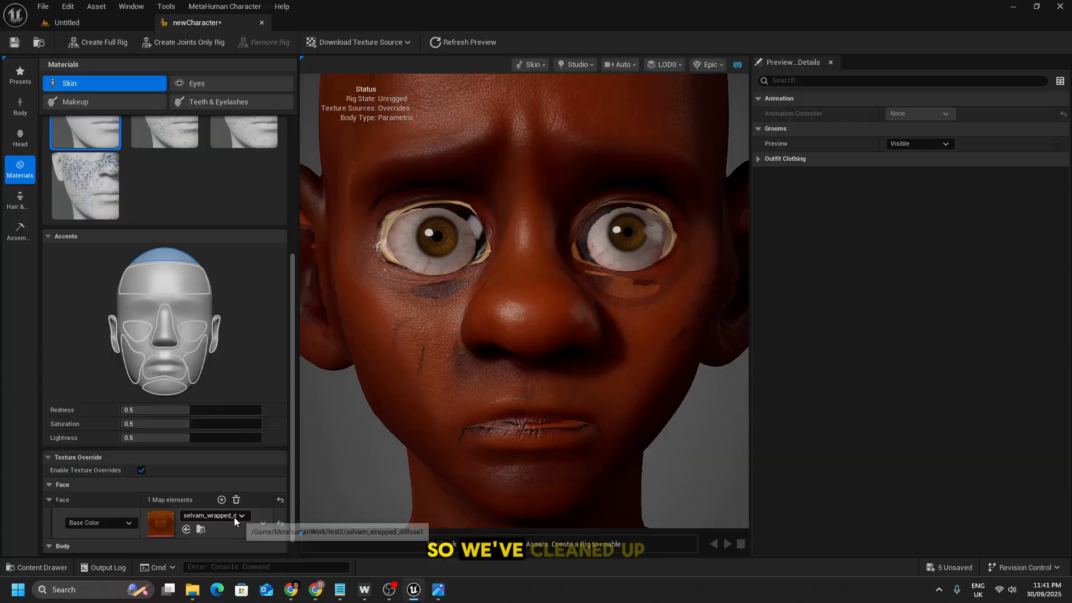
click(233, 517)
click(249, 400)
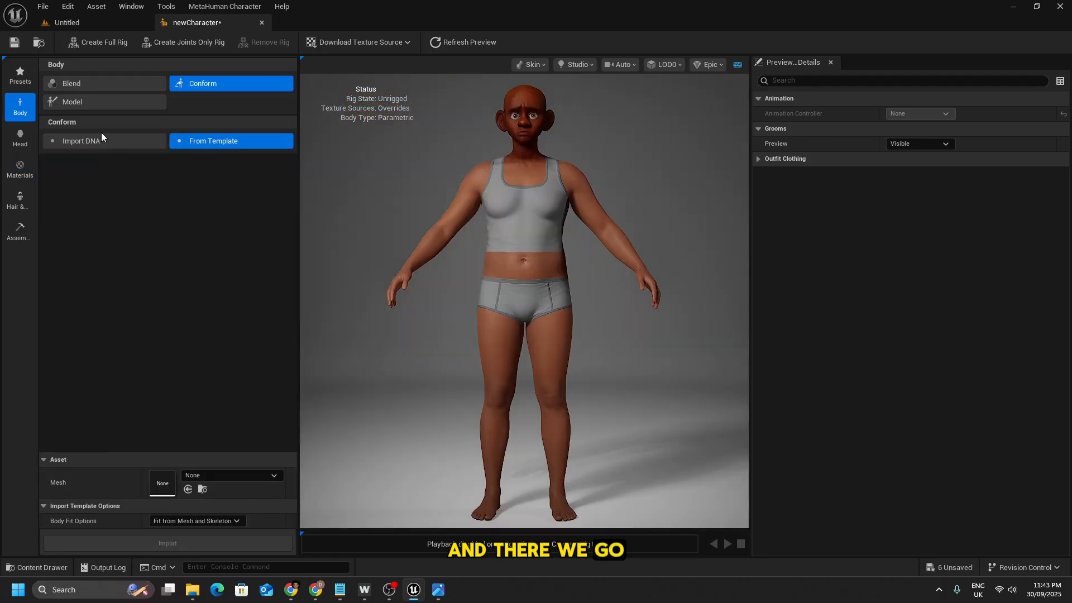
- Model the body parametrically with Masculine/Feminine about -0.935, Muscularity about -1.198, Fat about -2.223 and Height about 148.3
click(104, 102)
drag(176, 218, 192, 218)
drag(193, 177, 106, 178)
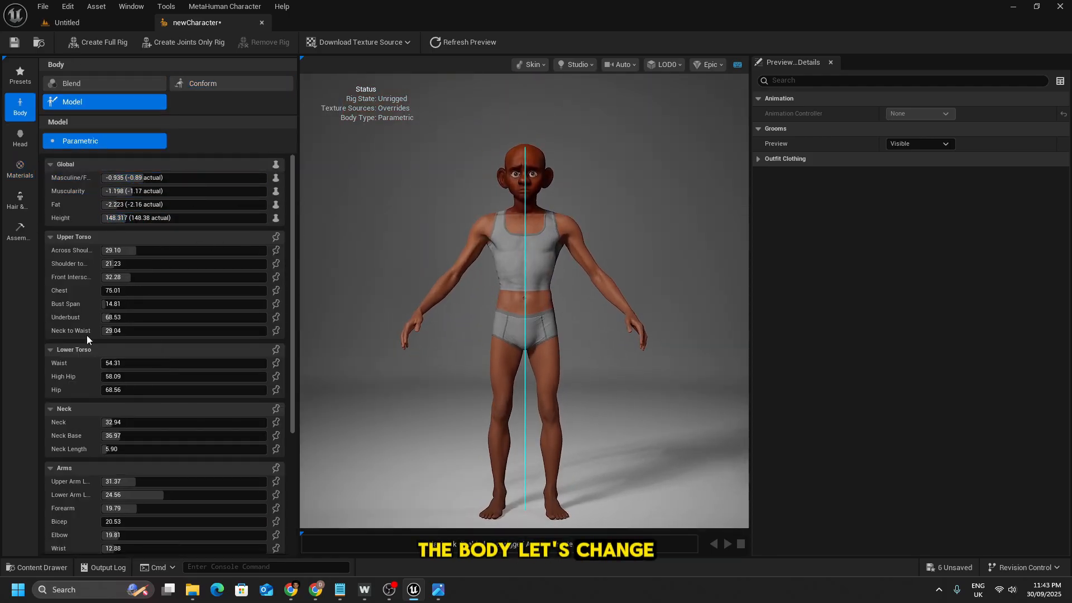
scroll(88, 339, down, 5)
- Hide the character's top underwear in the skin material settings
click(20, 169)
scroll(98, 239, down, 5)
scroll(98, 239, up, 5)
click(141, 204)
- Adjust the skin tone to a dark reddish brown so the body matches the head's texture
scroll(524, 301, up, 3)
click(179, 137)
click(365, 189)
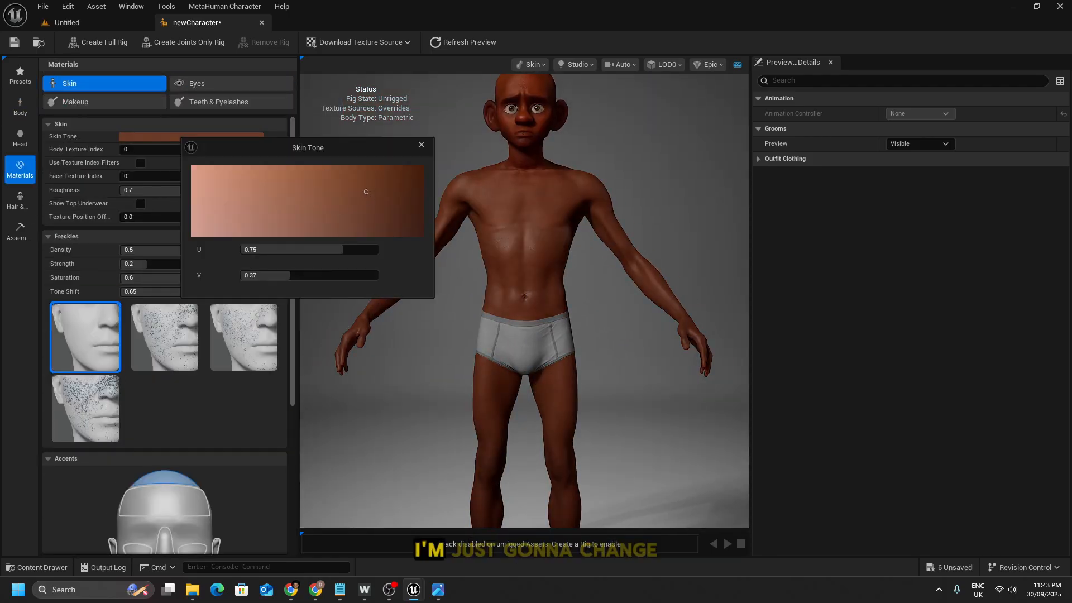
click(232, 137)
click(427, 188)
click(475, 146)
scroll(676, 203, up, 3)
scroll(676, 203, down, 5)
mouse_move(676, 203)
mouse_down()
mouse_move(581, 203)
mouse_move(675, 203)
mouse_up()
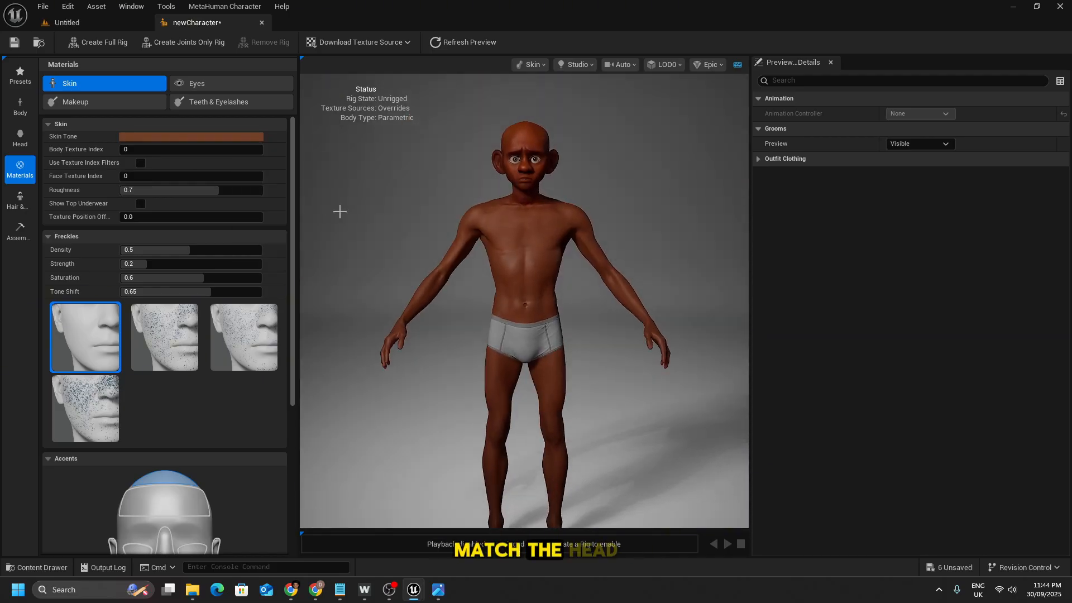
- Apply the second freckle pattern to the character's skin
click(165, 338)
scroll(596, 170, up, 4)
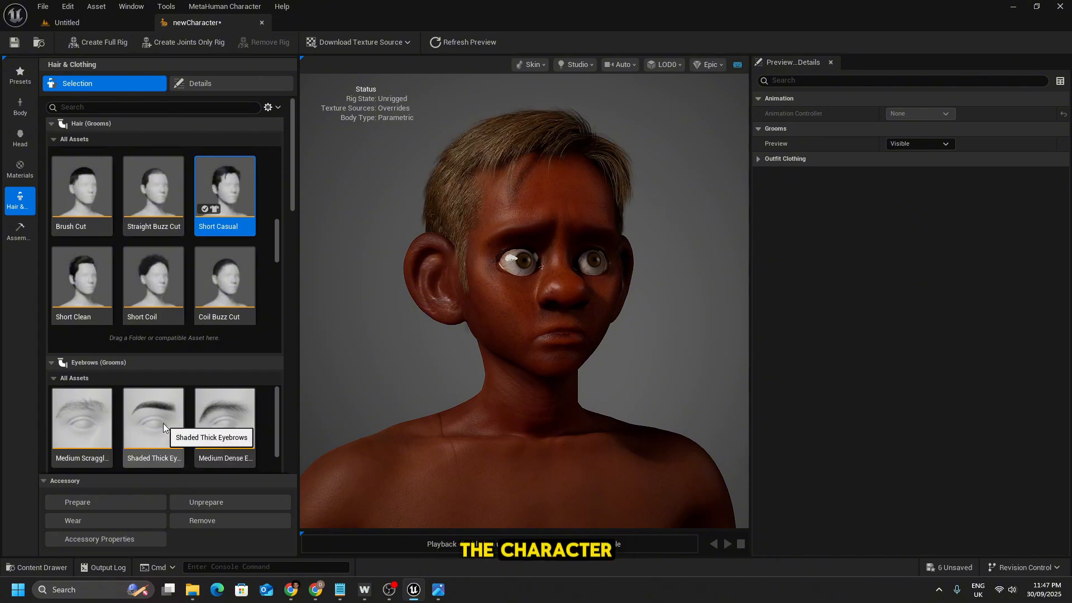
- Raise the Melanin of the Short Casual hair to turn it black
click(195, 85)
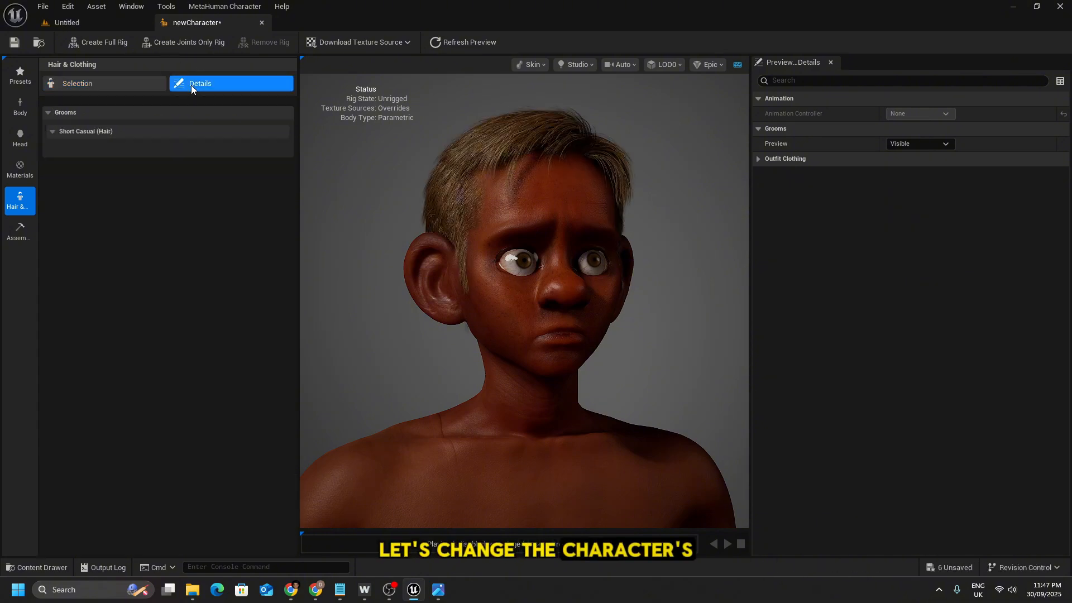
click(186, 165)
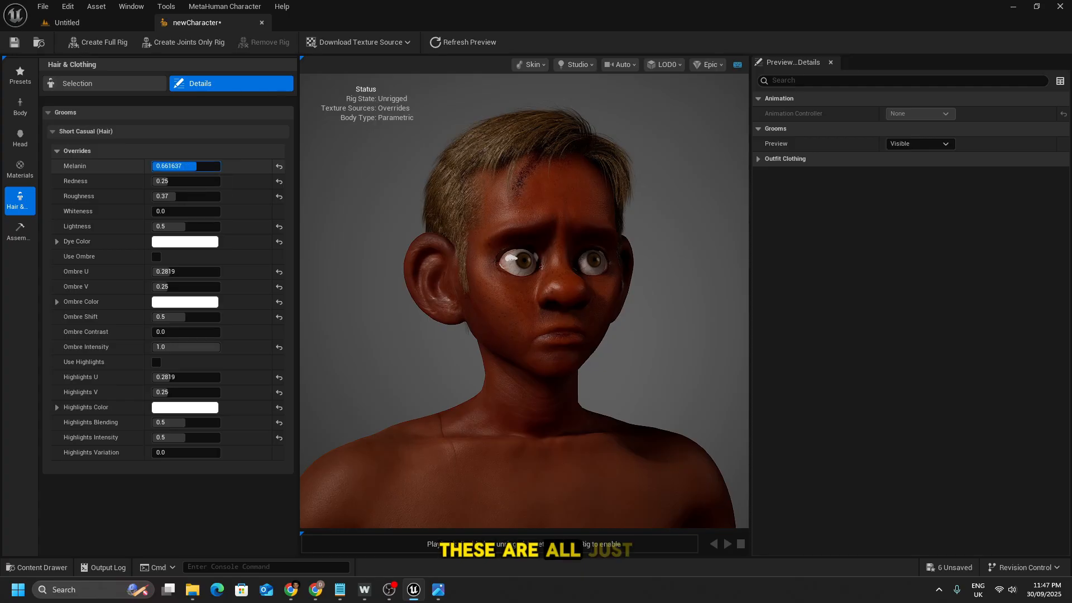
drag(197, 166, 219, 166)
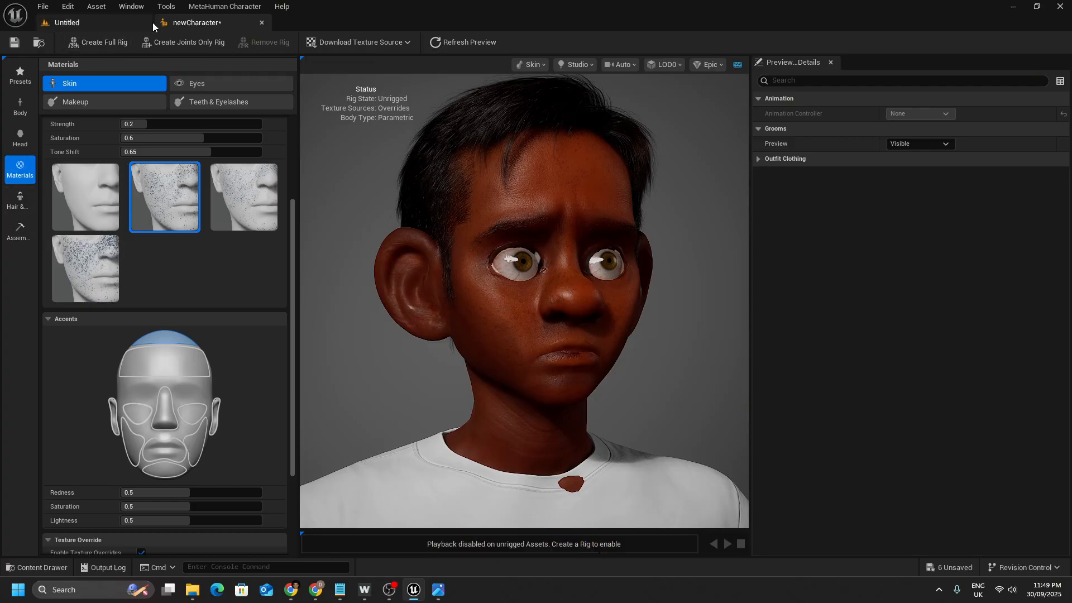
- Create the character's full rig and play the FaceROM template animation to preview the face
click(98, 42)
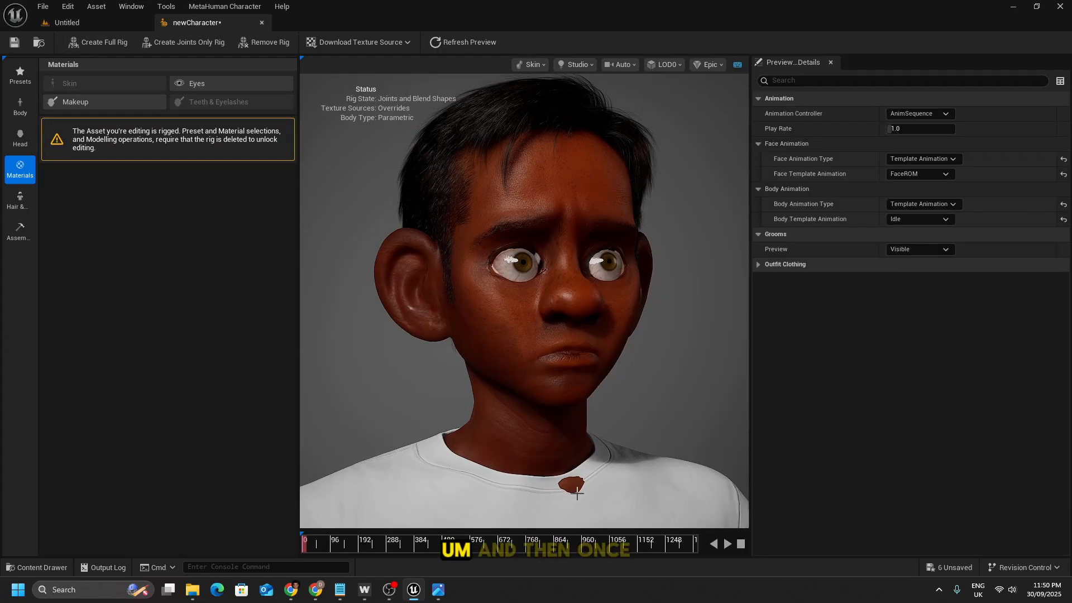
click(728, 543)
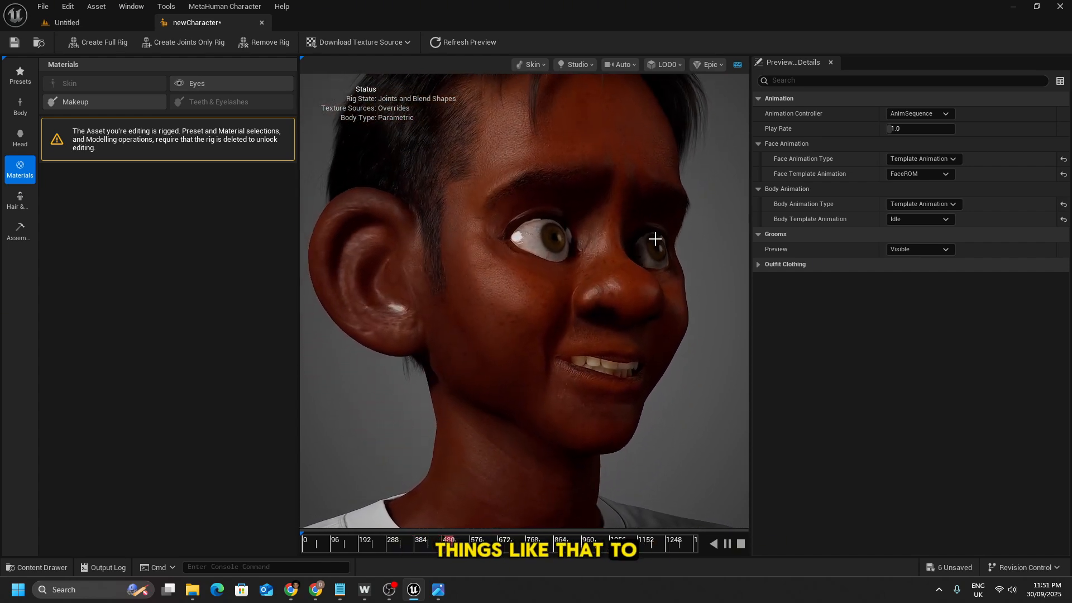
- Download the character's texture source and assemble the MetaHuman
click(332, 44)
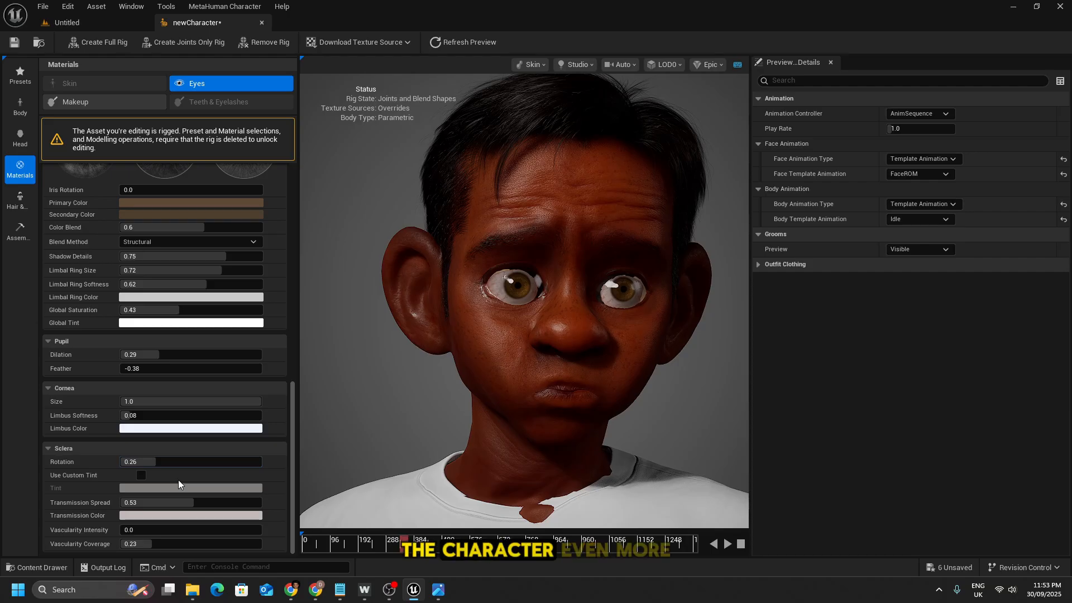
click(21, 231)
click(173, 543)
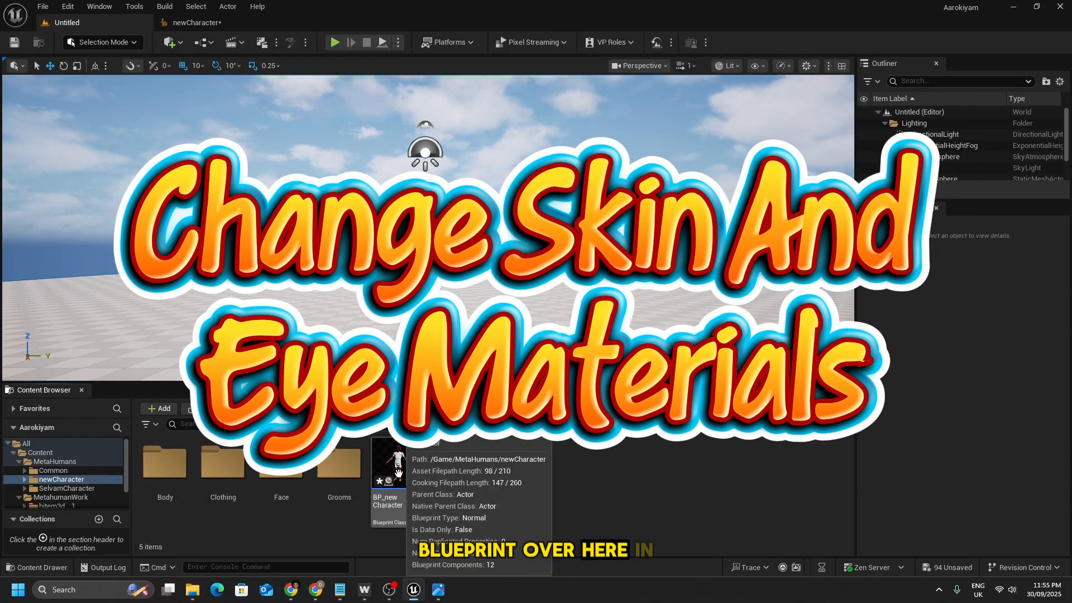
- Open the BP_newCharacter blueprint from the newCharacter folder and show its 3D viewport
click(398, 473)
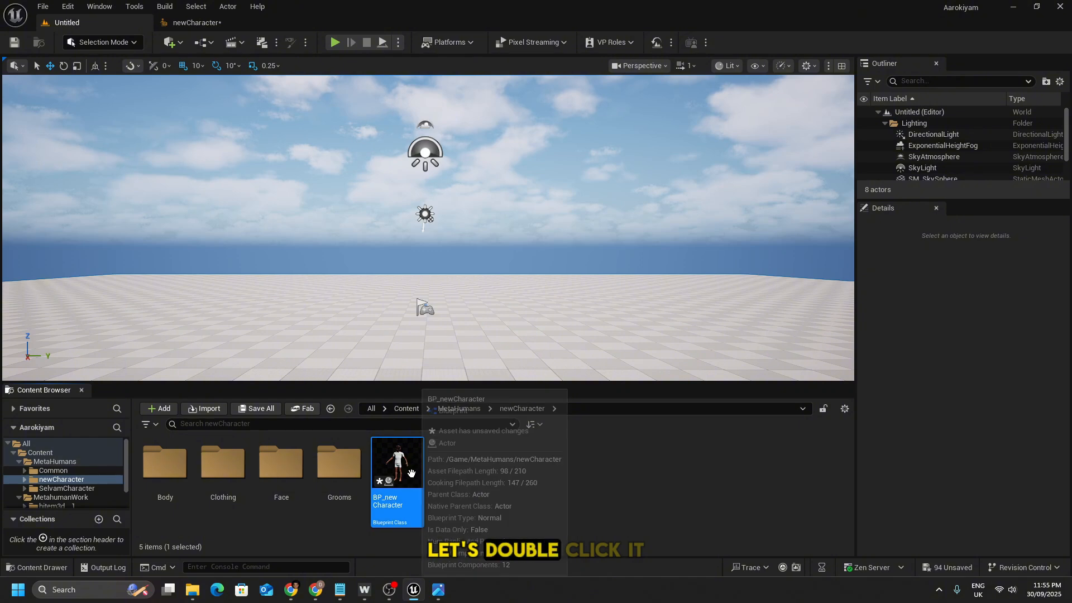
double_click(398, 473)
click(197, 64)
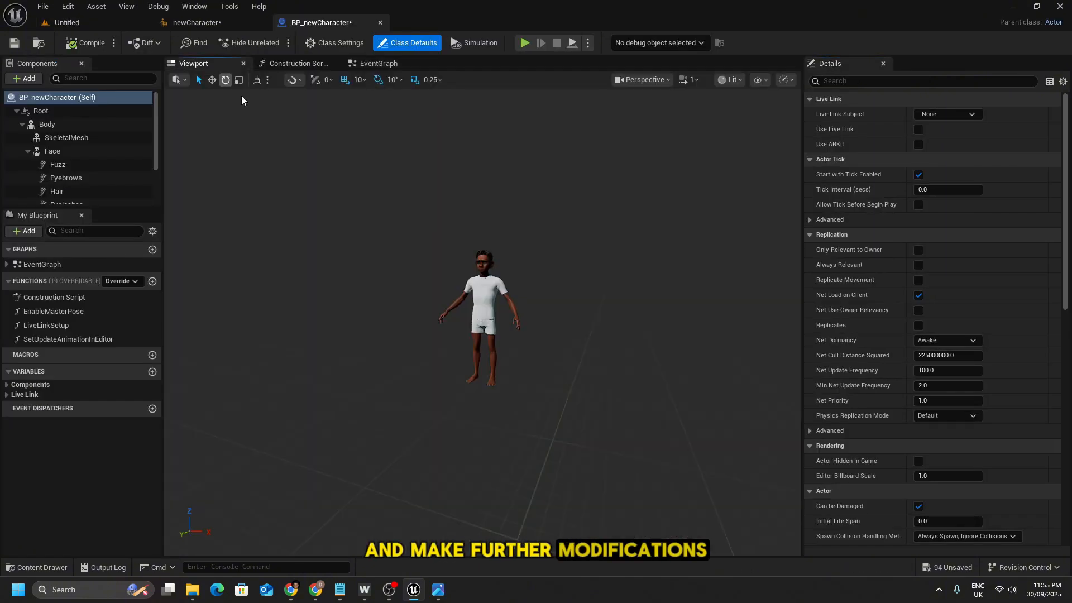
- Examine the assembled character's face and skin up close and look through the blueprint's default properties
scroll(537, 307, up, 5)
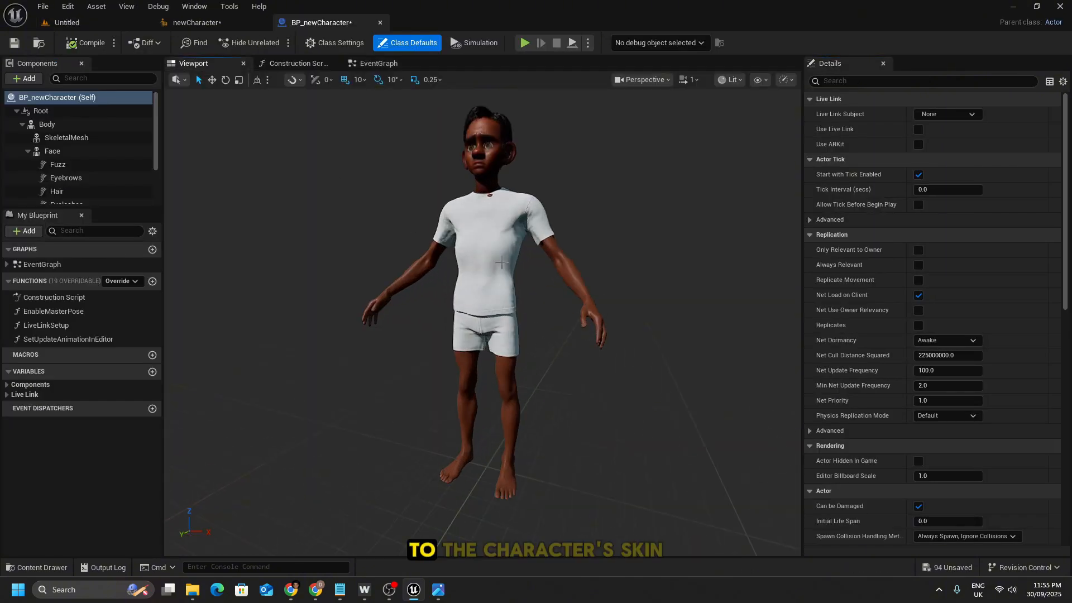
drag(501, 299, 494, 288)
scroll(469, 226, up, 5)
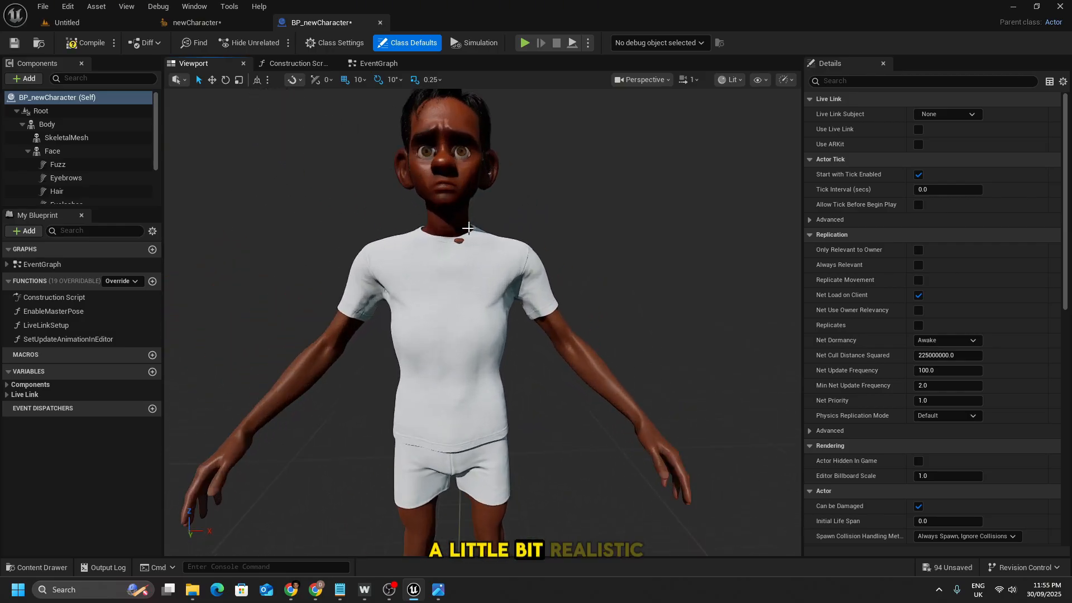
scroll(510, 233, up, 5)
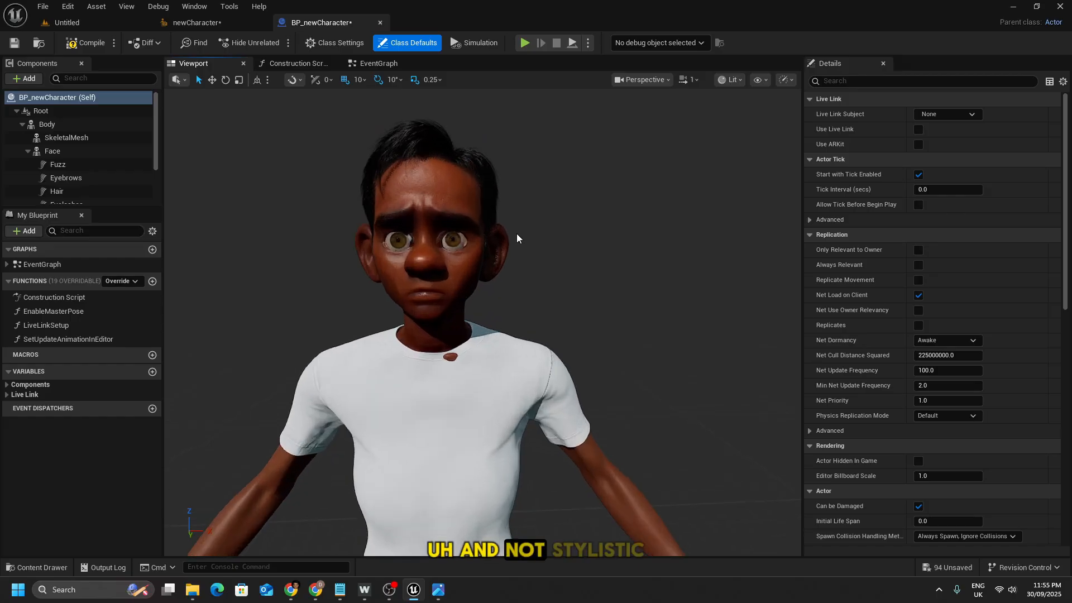
scroll(569, 335, up, 2)
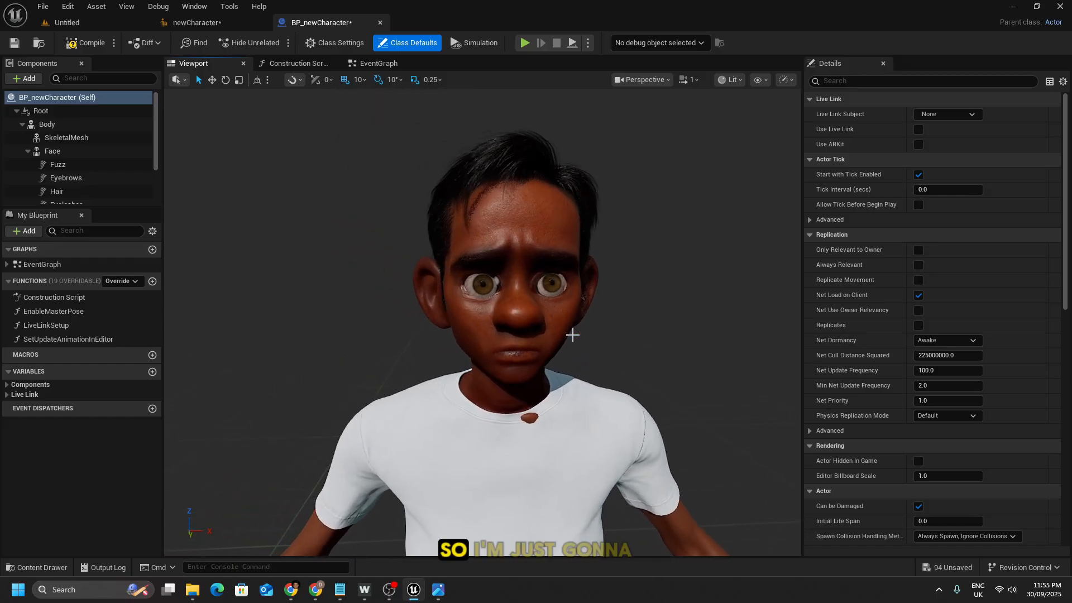
scroll(590, 348, up, 2)
scroll(631, 382, up, 1)
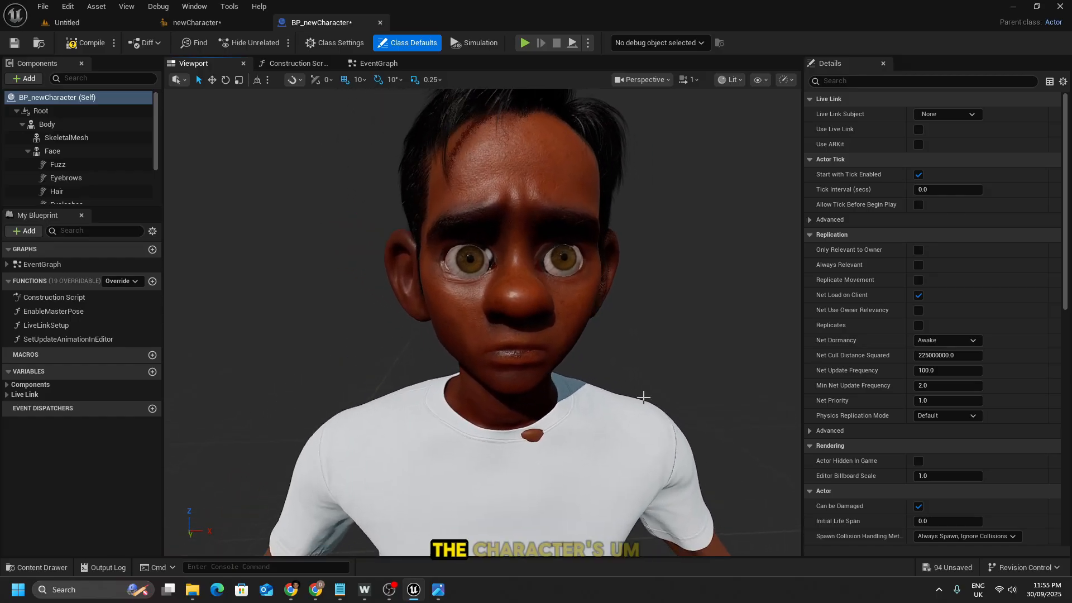
scroll(961, 415, down, 5)
scroll(960, 441, down, 6)
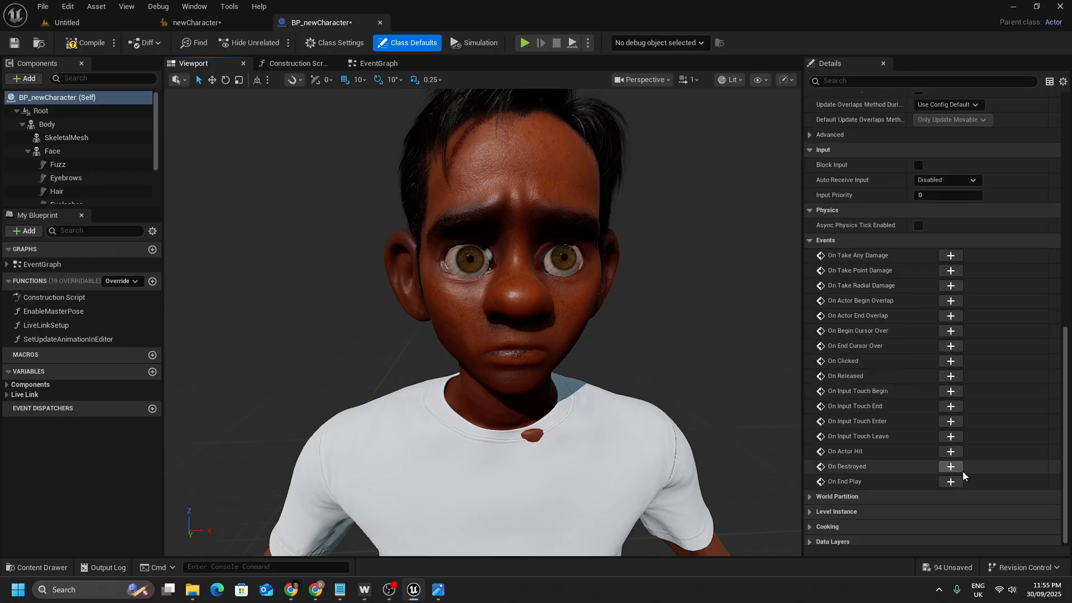
scroll(971, 446, up, 5)
scroll(977, 430, up, 5)
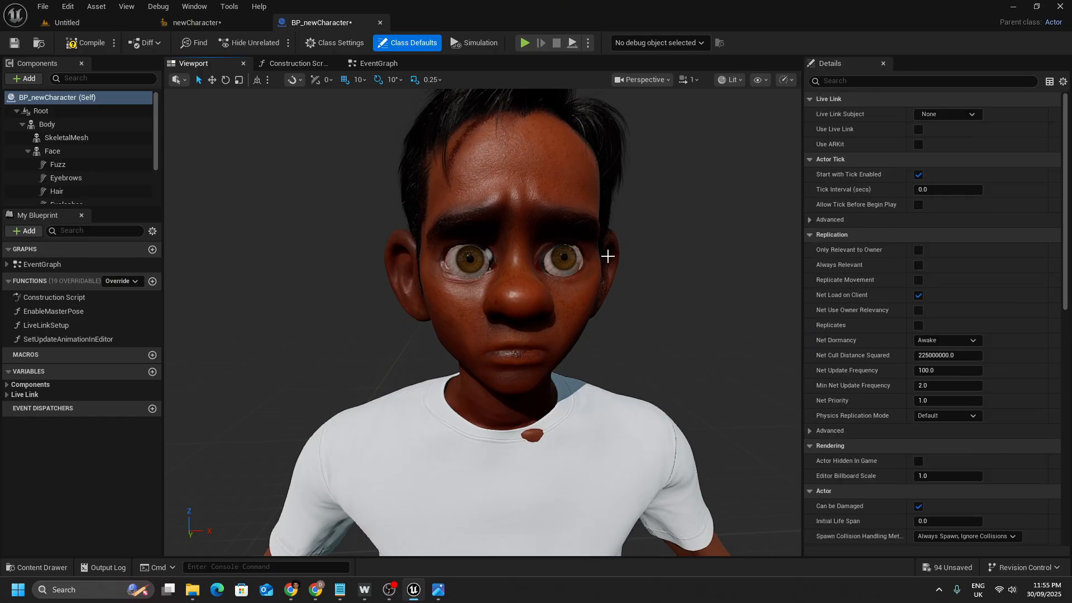
- Select the character's Face component, locate its skeletal mesh asset in the content and open SKM_newCharacter_FaceMesh
click(567, 262)
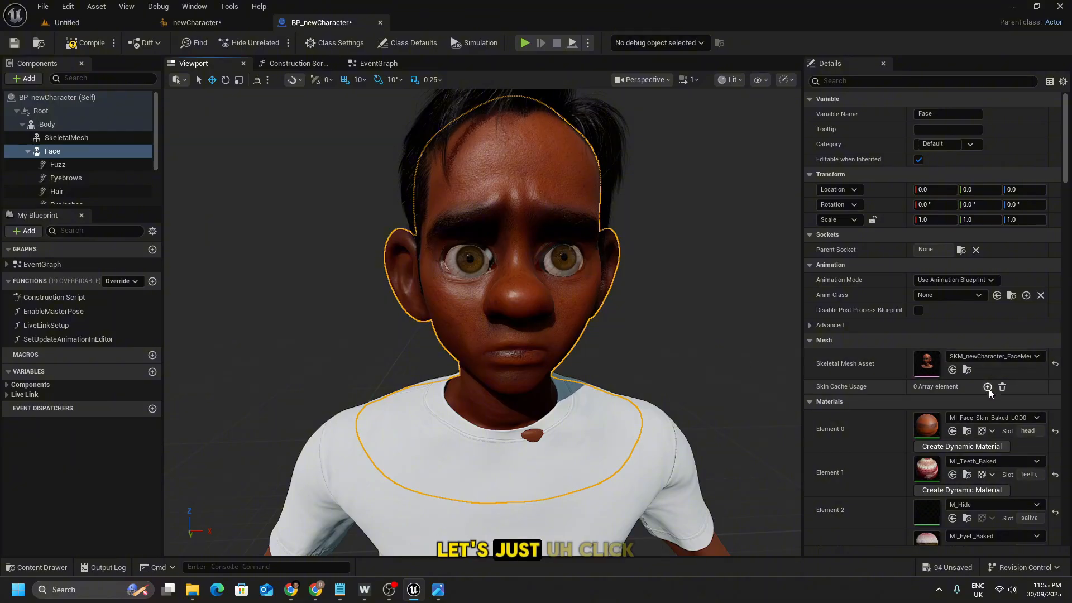
click(966, 370)
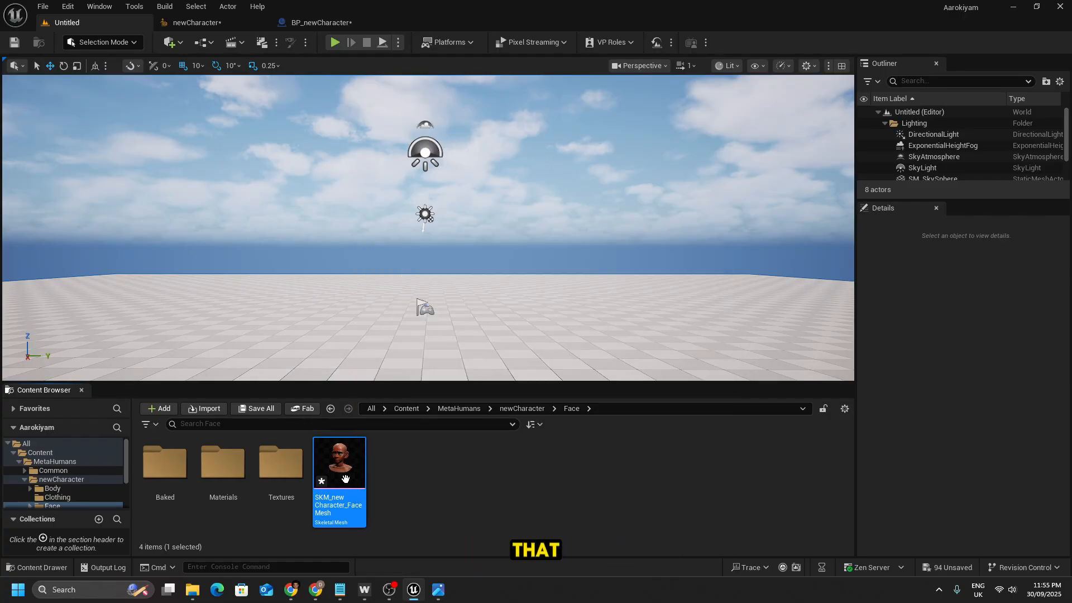
double_click(345, 479)
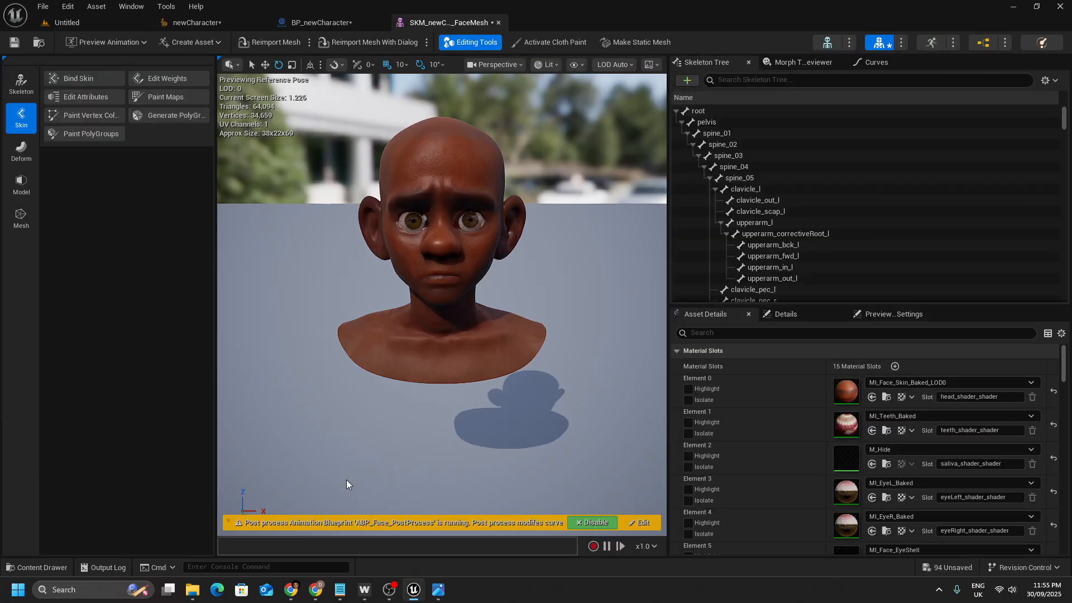
- Find the MI_EyeL_Baked material used in the face mesh's eyeLeft slot and open it for editing
scroll(411, 223, up, 5)
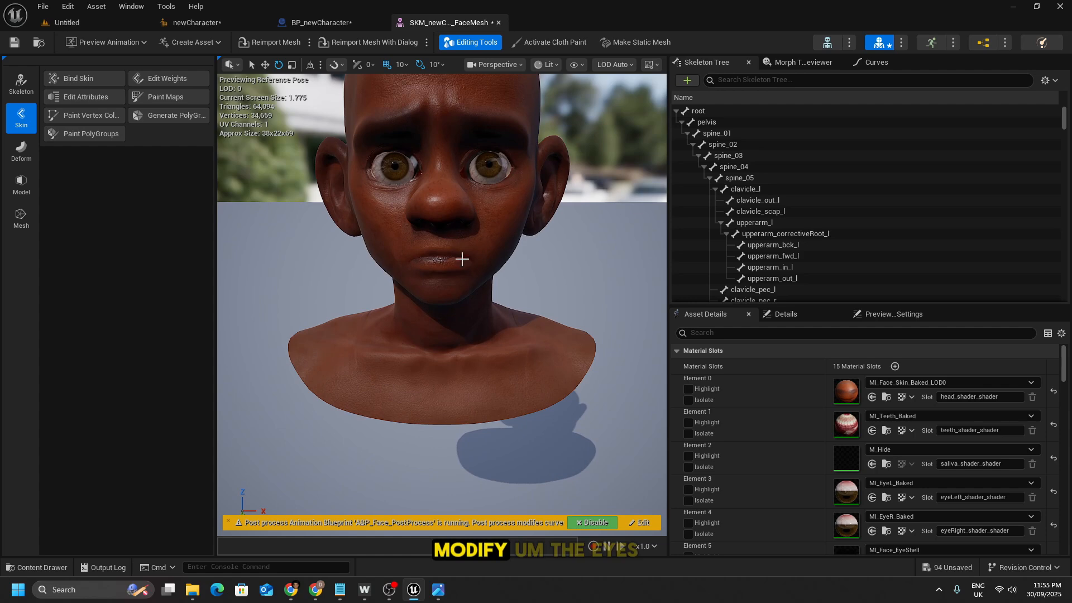
middle_drag(462, 259, 496, 184)
scroll(929, 463, down, 1)
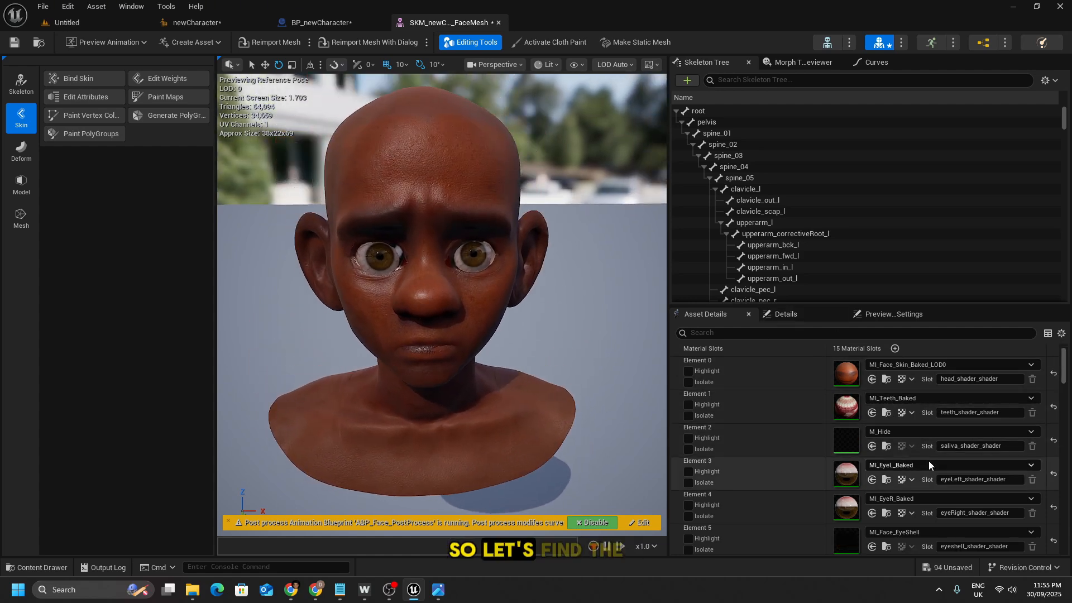
click(887, 479)
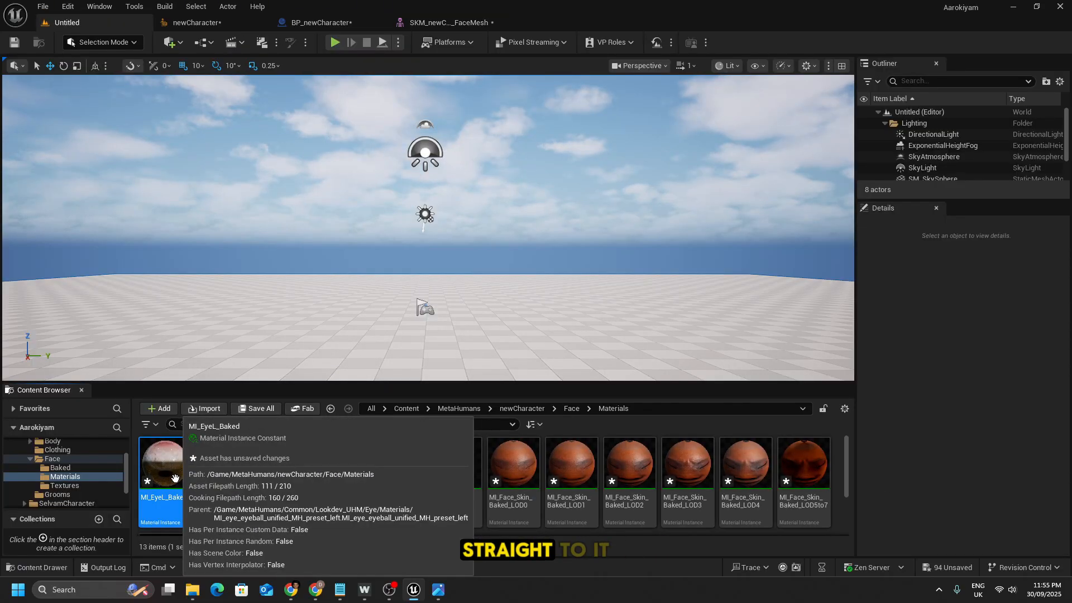
double_click(182, 470)
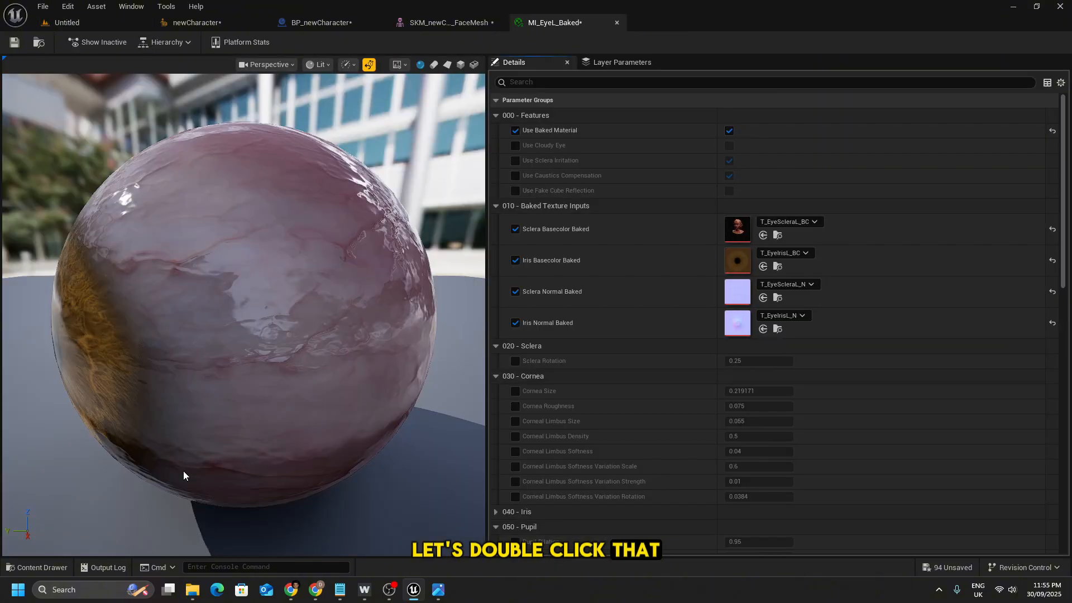
- Disable the Sclera Basecolor Baked and Sclera Normal Baked overrides in the left eye material
scroll(356, 329, down, 4)
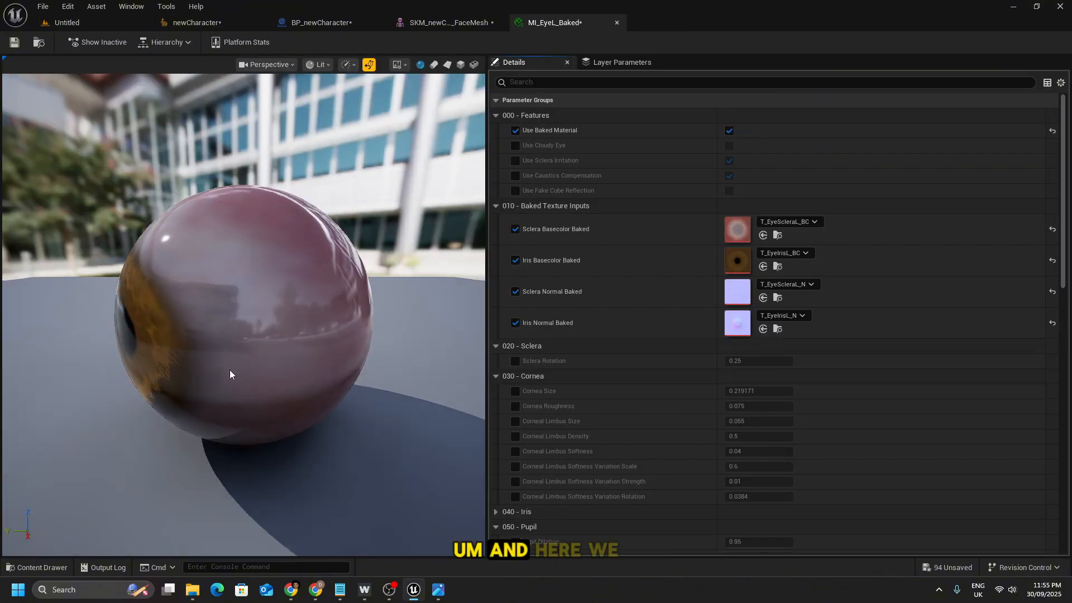
scroll(222, 428, up, 4)
scroll(224, 426, down, 2)
drag(214, 383, 400, 390)
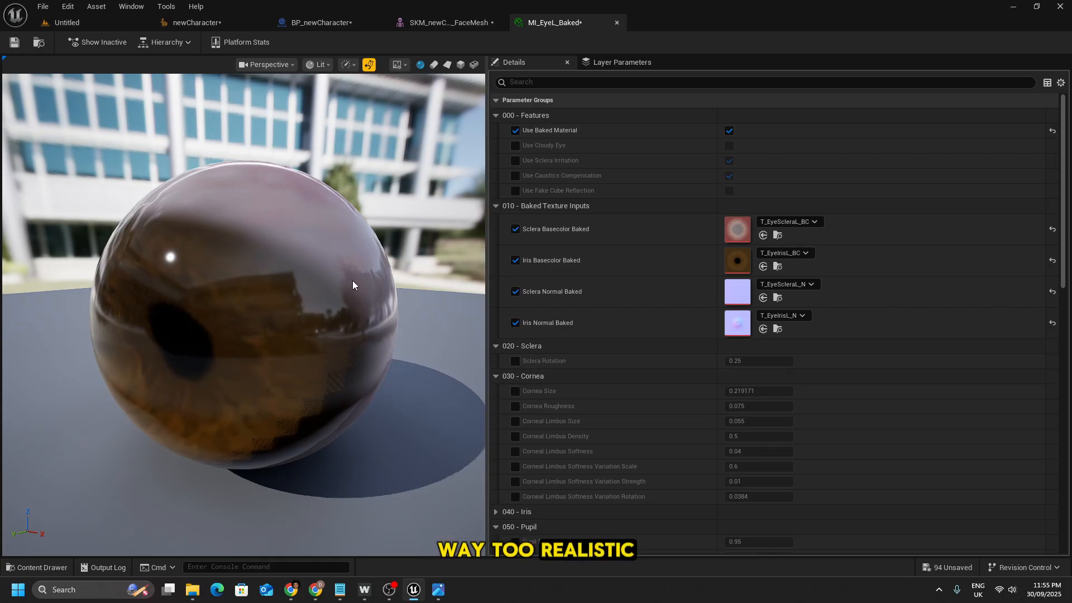
click(516, 229)
click(515, 291)
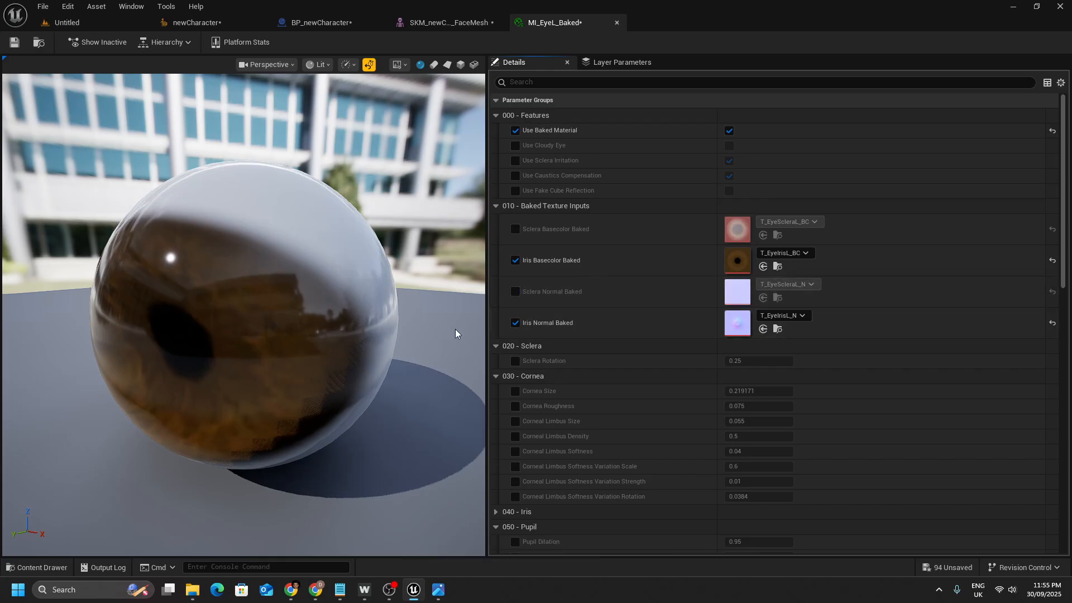
- Examine the edited left eye on the face mesh and compare its sclera with the right eye
scroll(615, 391, down, 2)
scroll(615, 394, up, 2)
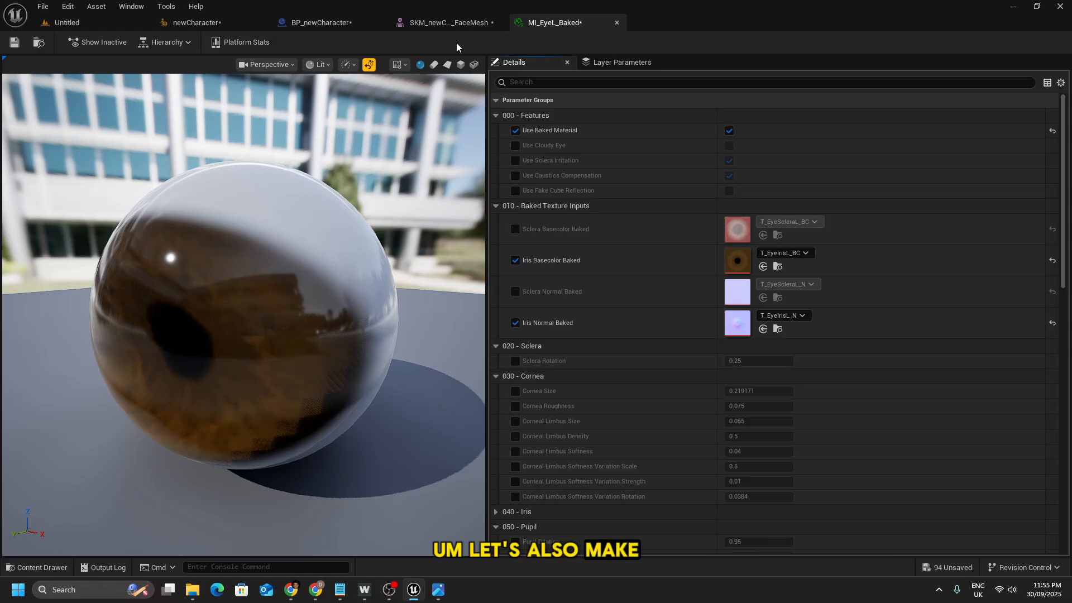
click(478, 22)
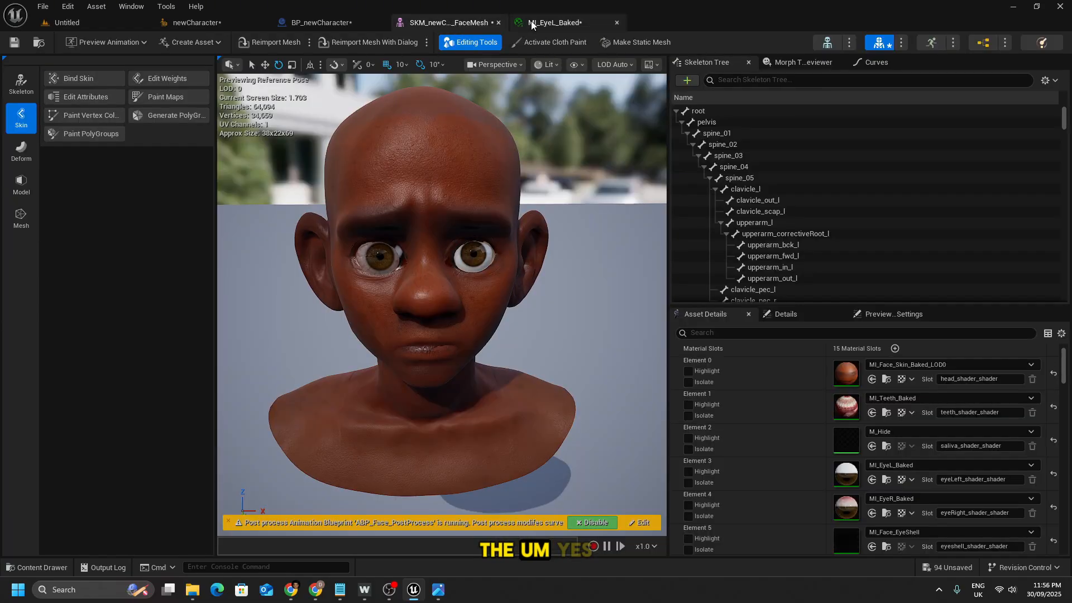
scroll(508, 262, up, 5)
scroll(508, 230, down, 3)
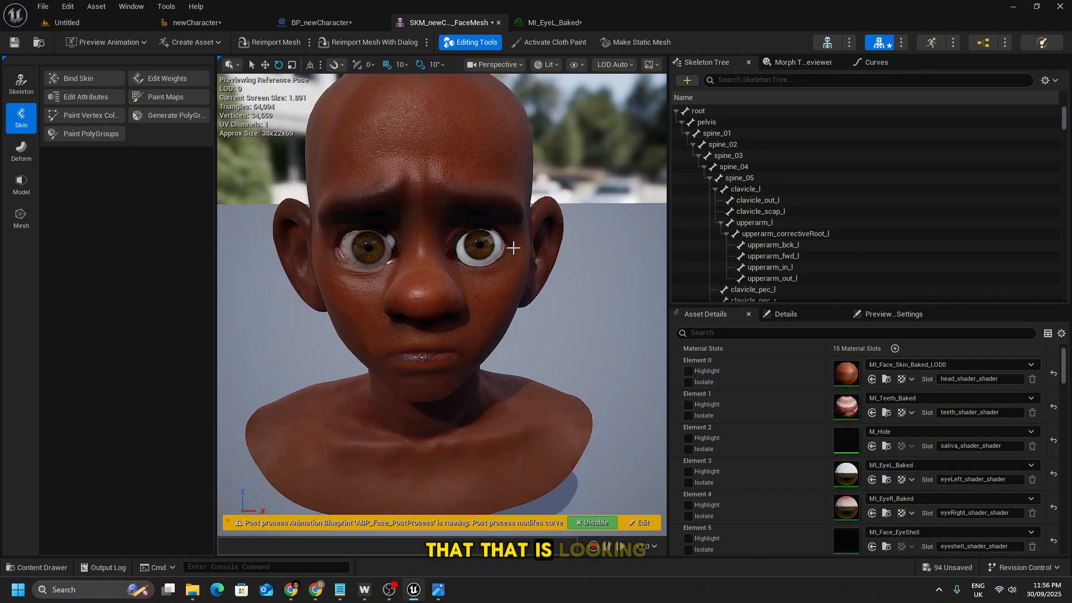
mouse_move(467, 357)
middle_down()
mouse_move(467, 312)
mouse_move(469, 348)
middle_up()
scroll(433, 342, down, 1)
right_drag(433, 342, 425, 271)
middle_drag(424, 395, 457, 335)
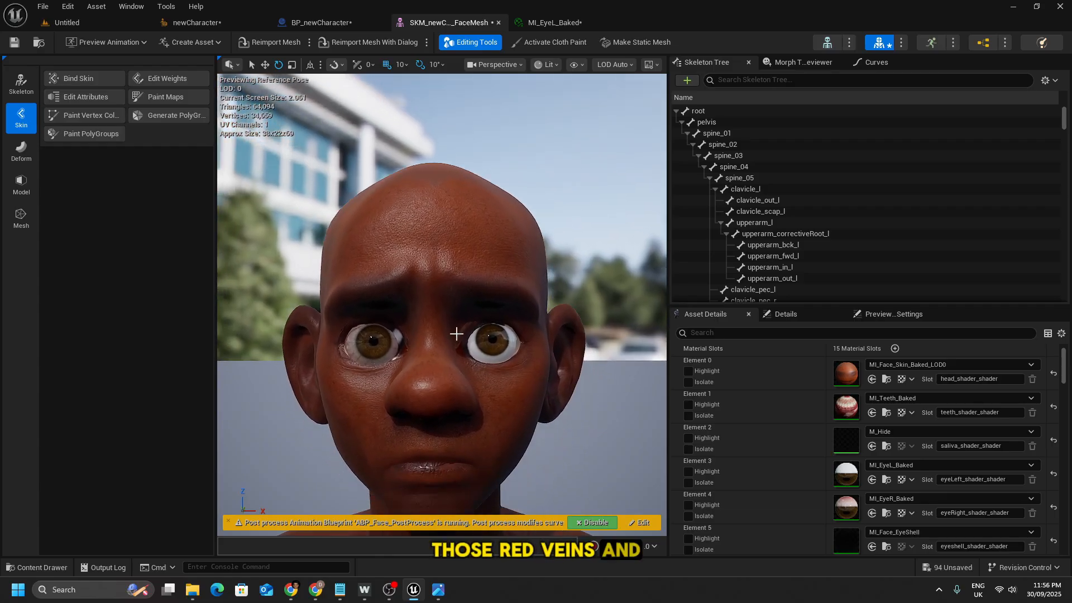
scroll(486, 340, up, 3)
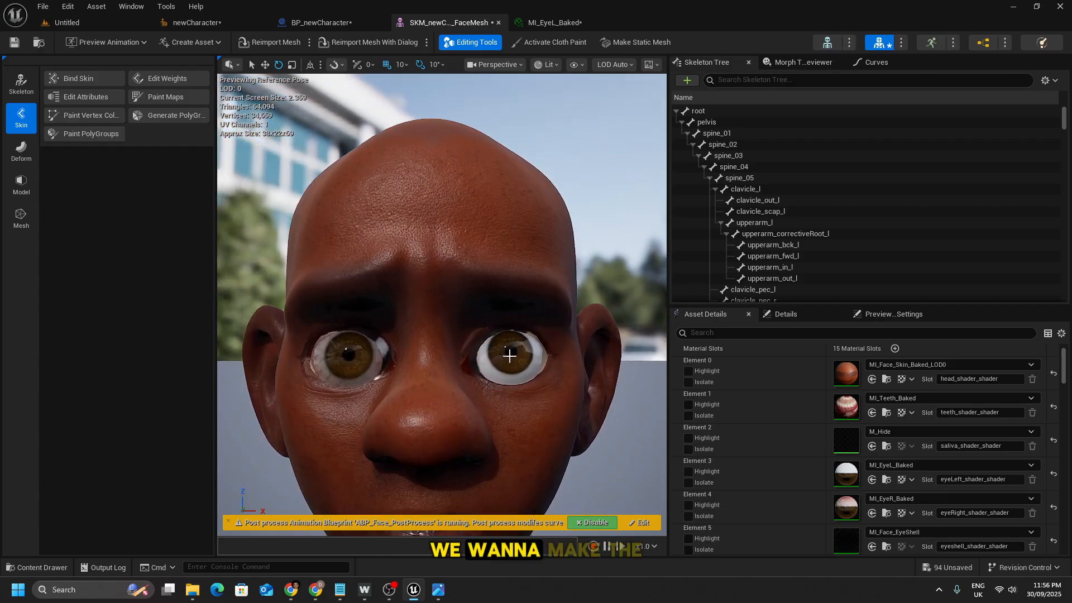
- Enable the Cornea Size override in the left eye material and increase it to about 0.275
click(529, 22)
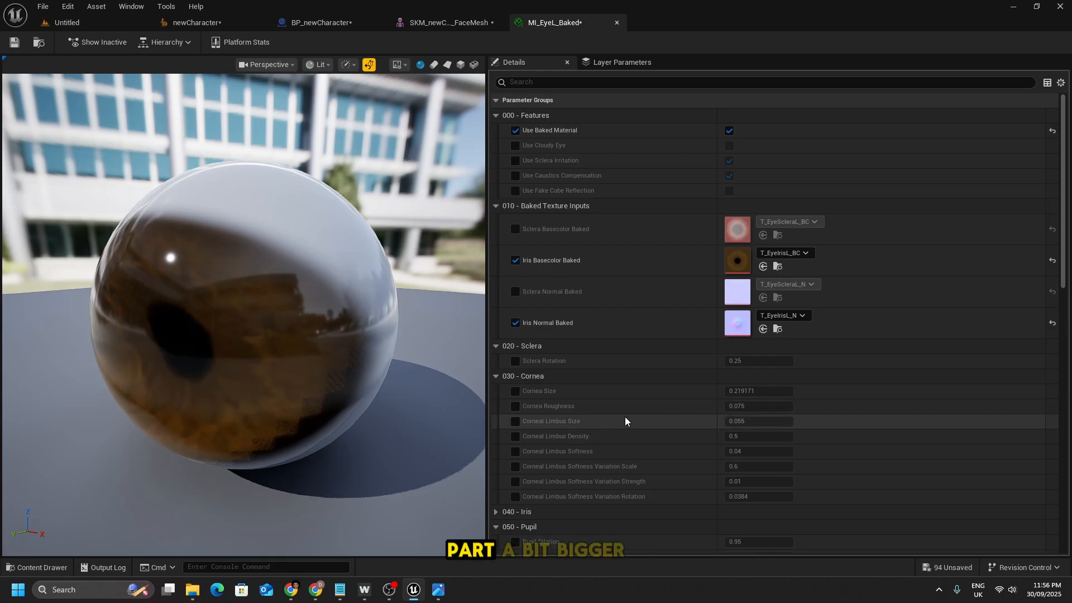
click(514, 390)
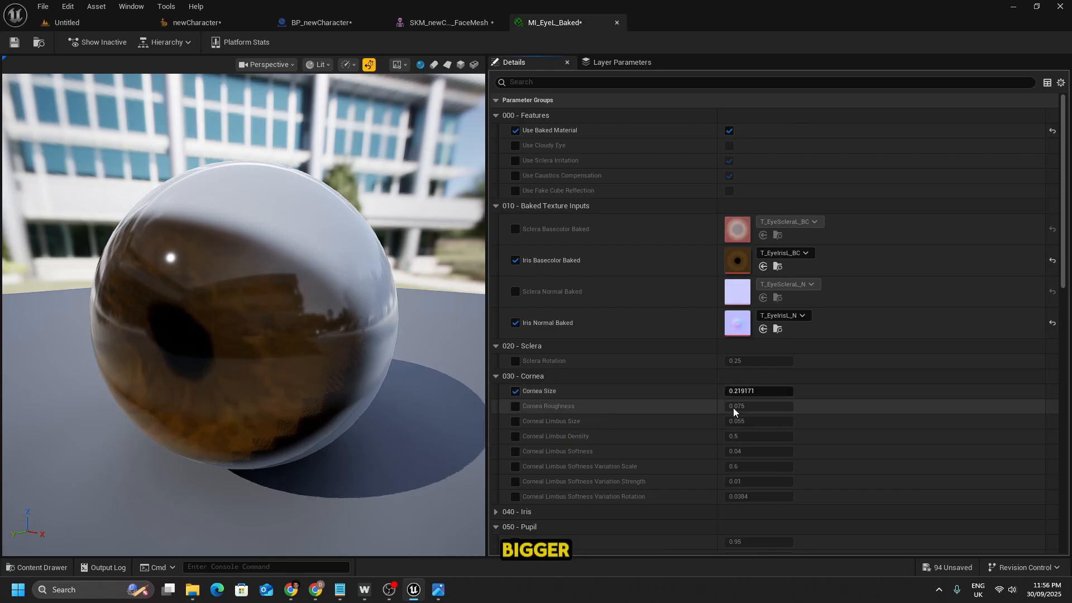
click(735, 392)
drag(736, 391, 767, 391)
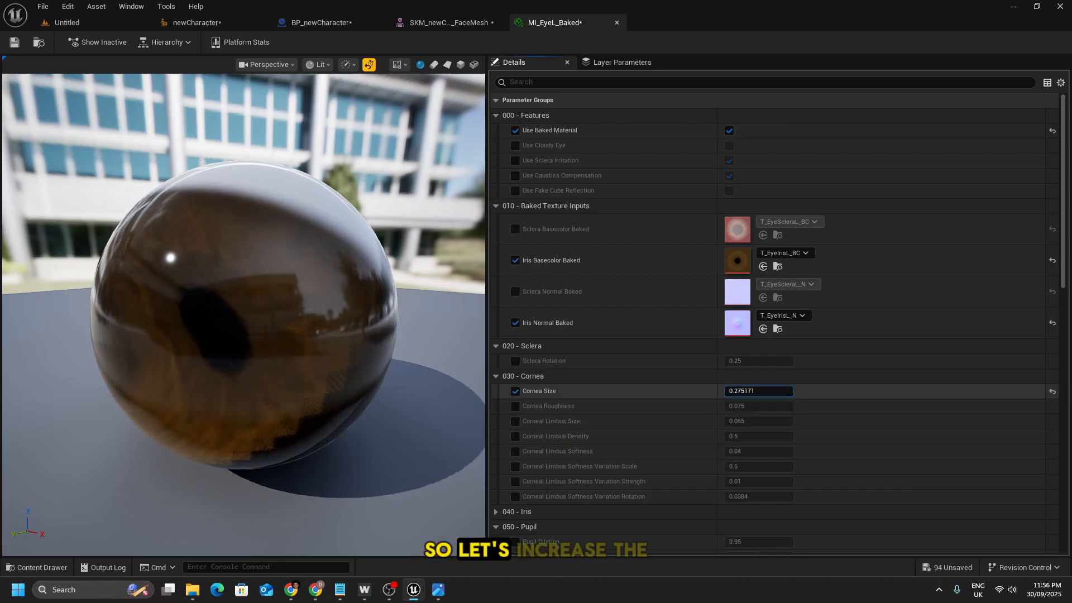
- Check the left eye on the face mesh, then set Cornea Size to 0.22 in the left eye material
click(475, 23)
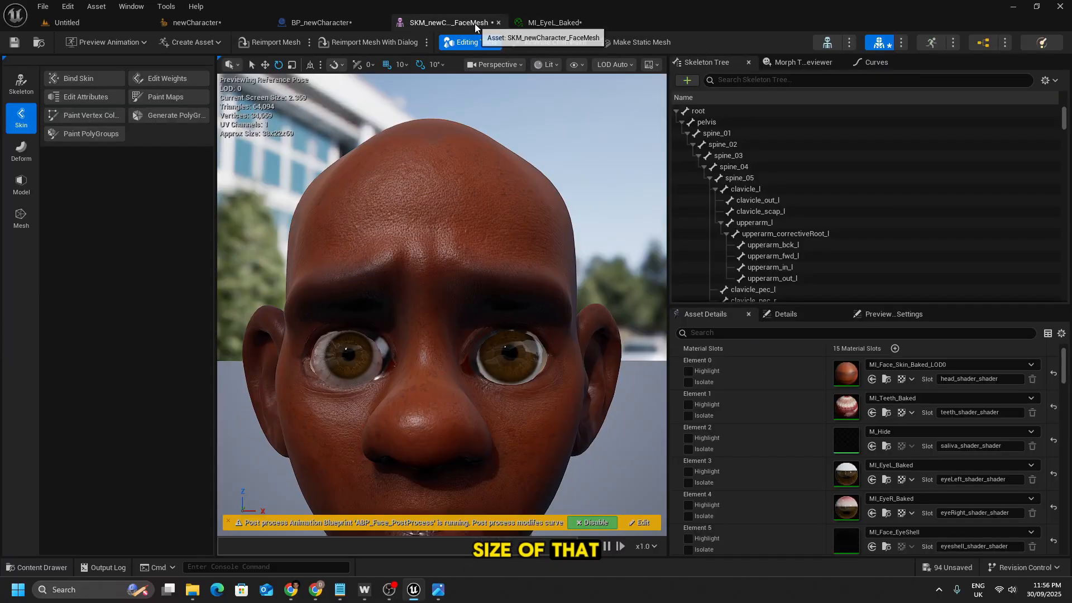
click(554, 22)
click(741, 391)
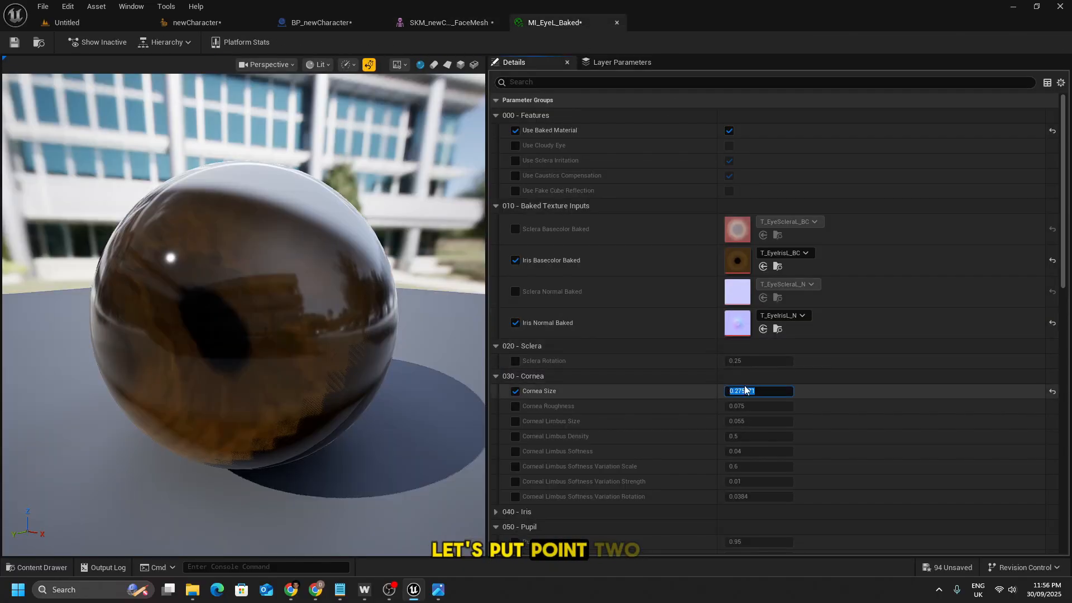
text(0.22)
key(Return)
- Enable the Pupil Dilation override in the left eye material, increase it to about 1.32, then save and close the material
scroll(520, 488, down, 2)
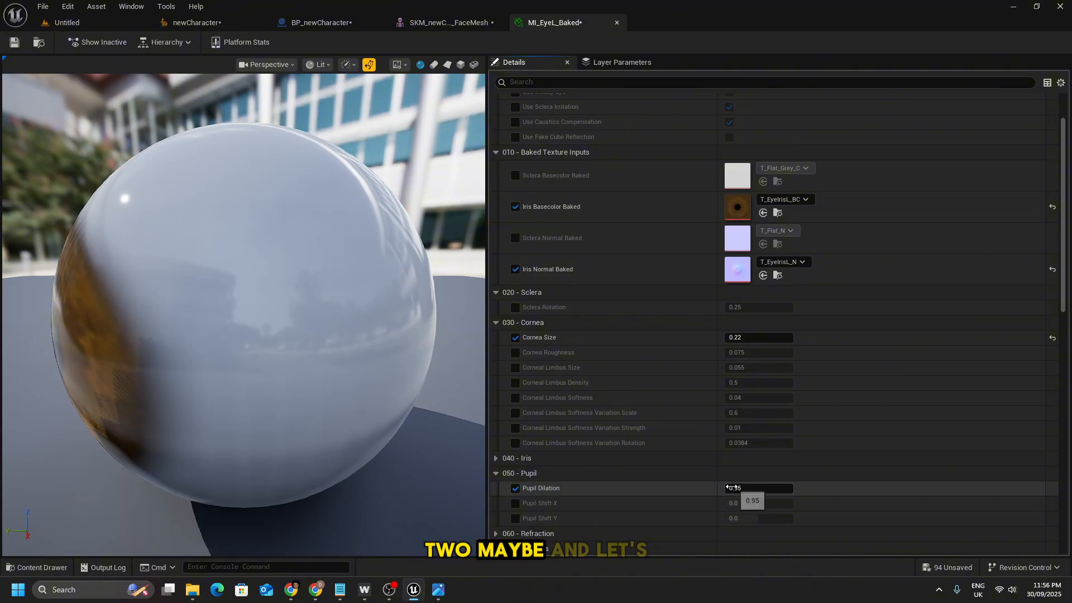
middle_drag(314, 411, 336, 418)
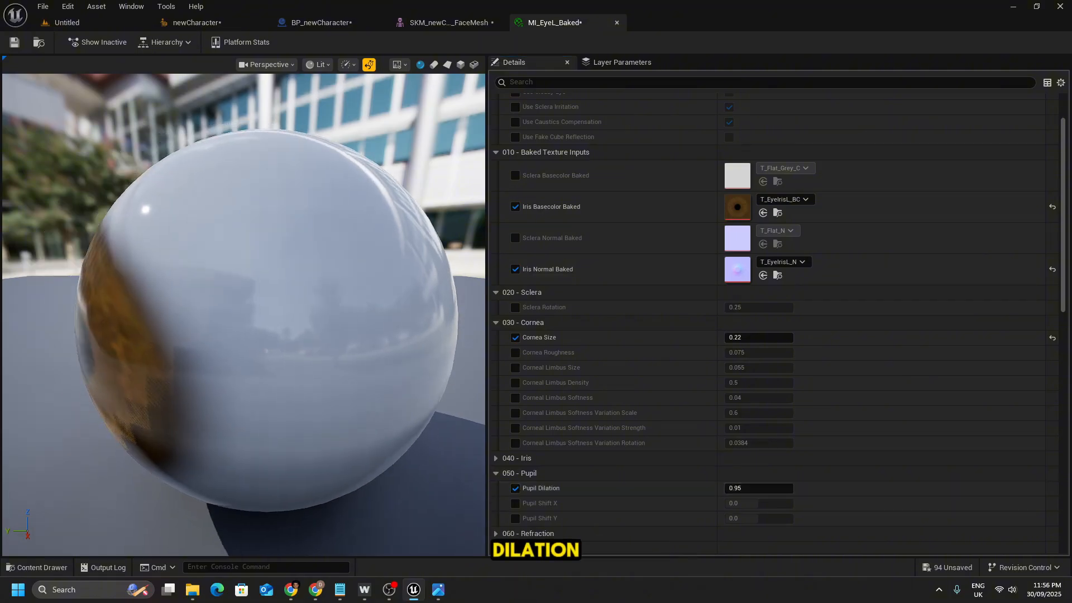
middle_drag(290, 389, 298, 388)
right_drag(291, 389, 290, 464)
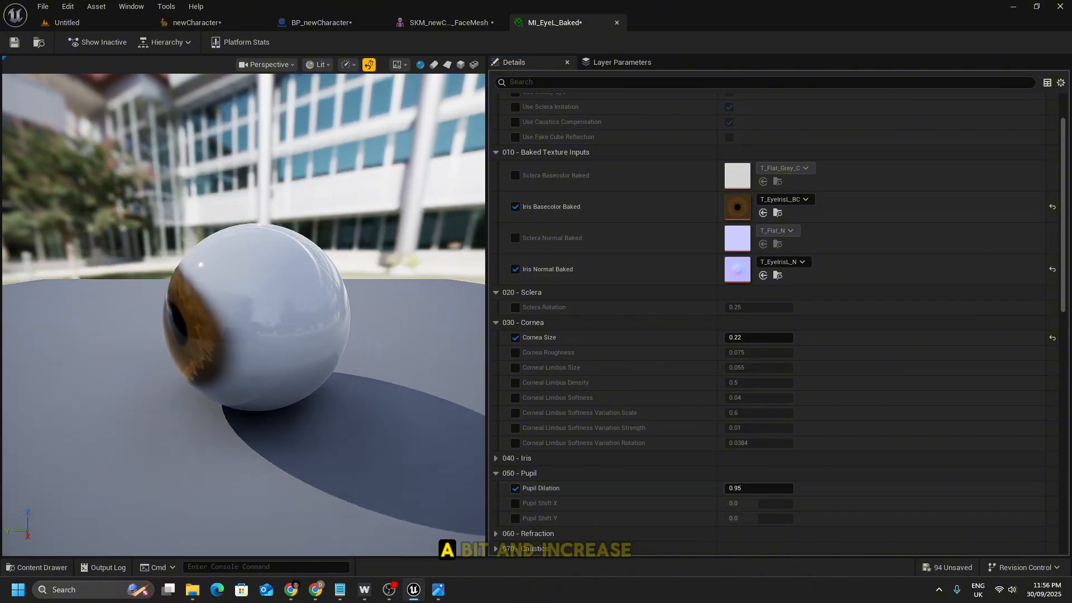
right_drag(383, 397, 383, 403)
drag(742, 488, 821, 487)
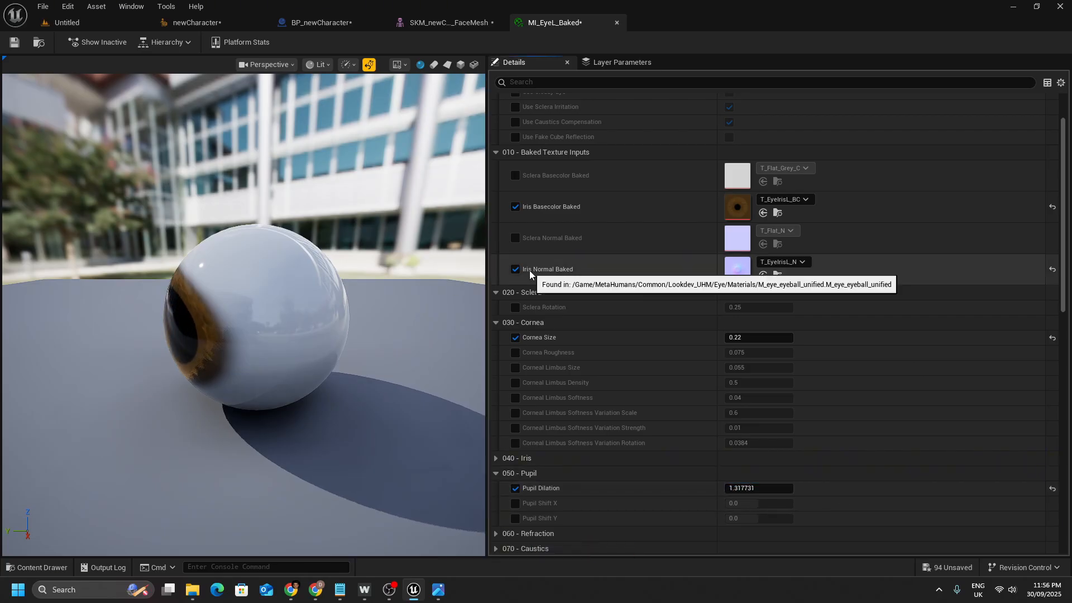
click(14, 41)
click(616, 23)
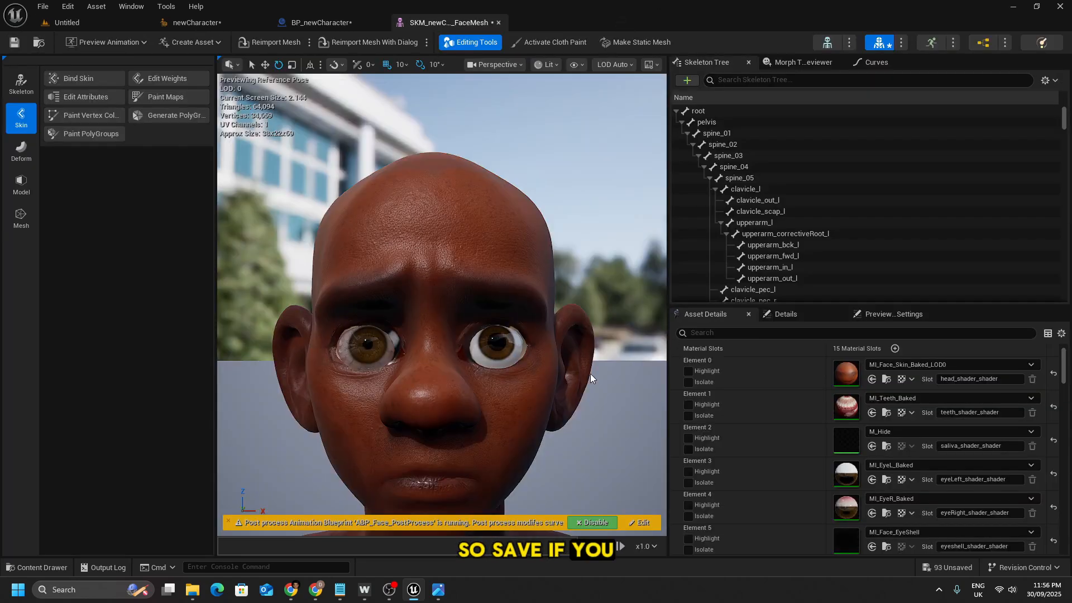
- Find the MI_EyeR_Baked material used in the face mesh's eyeRight slot and open it for editing
scroll(590, 378, up, 2)
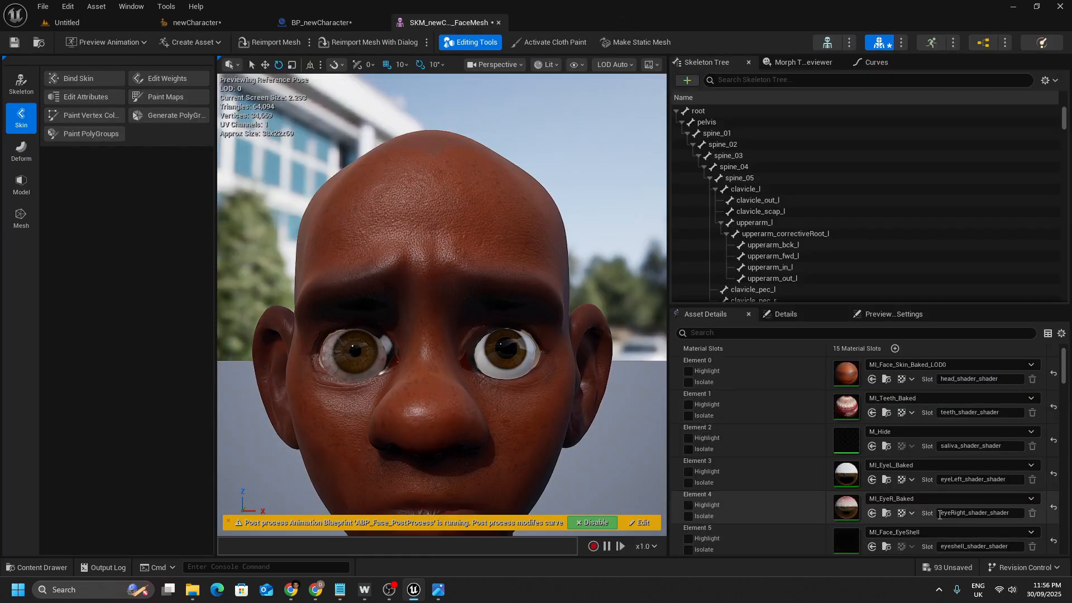
click(886, 515)
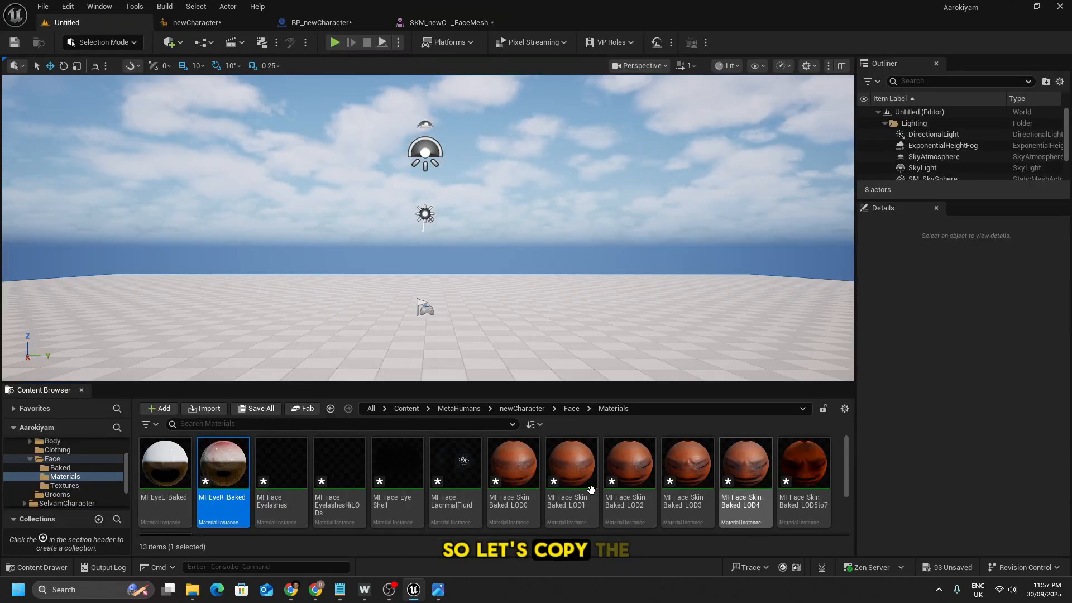
double_click(222, 466)
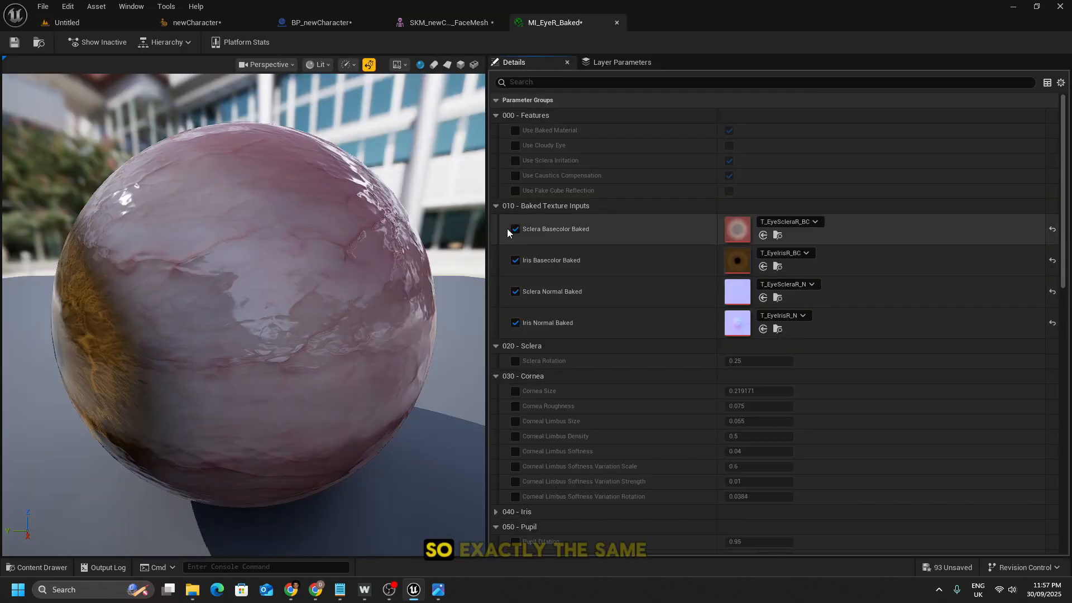
- Disable the Sclera Basecolor Baked and Sclera Normal Baked overrides in the right eye material and set its Cornea Size to 0.22
click(751, 391)
text(0.22)
key(Return)
- Enable the Pupil Dilation override in the right eye material, set it to 1.31, then save and close the material
click(515, 542)
click(737, 540)
text(1.31)
key(Return)
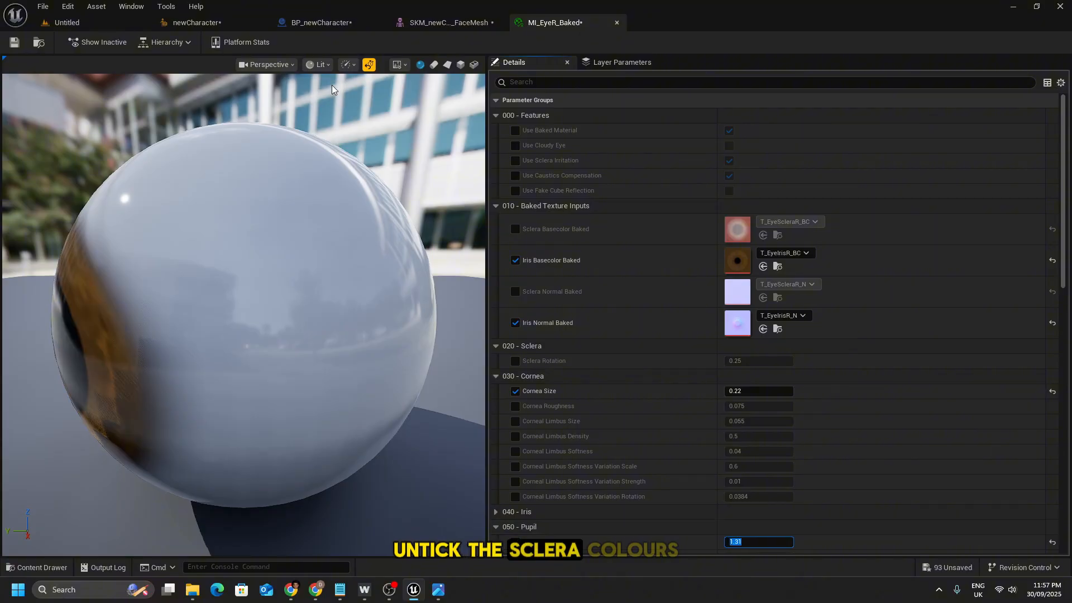
click(15, 43)
scroll(714, 423, down, 10)
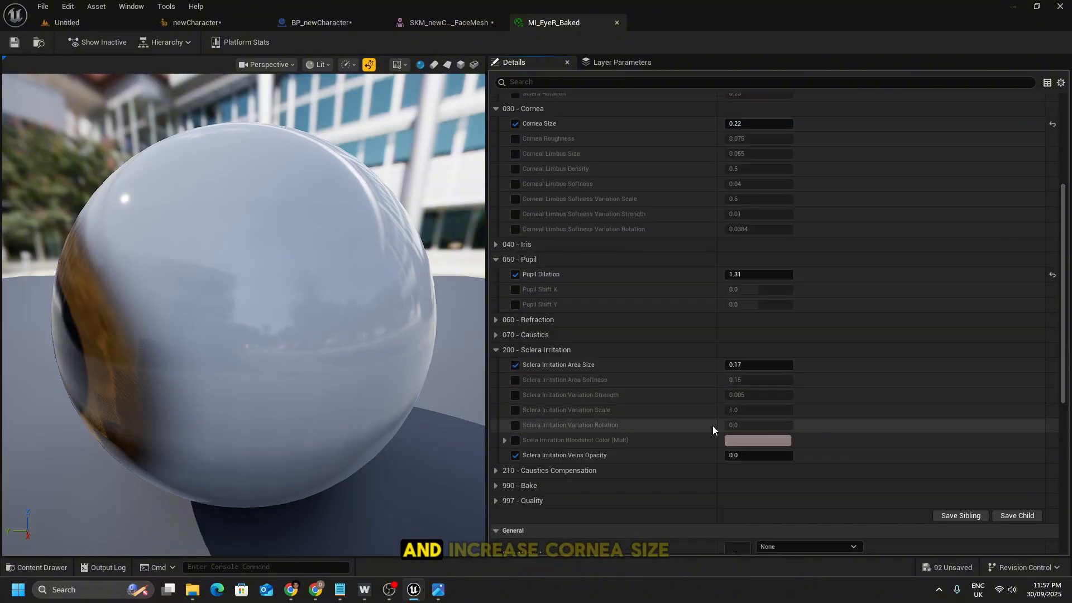
click(617, 22)
- Check both eyes on the face mesh and open the head slot's MI_Face_Skin_Baked_LOD0 material for editing
scroll(574, 391, down, 5)
scroll(575, 390, up, 6)
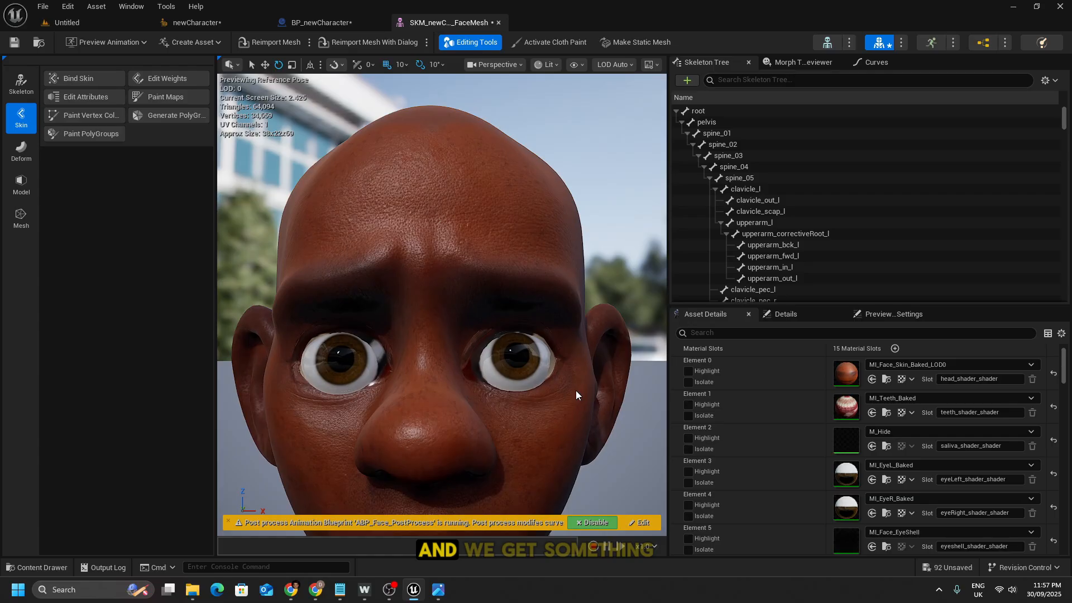
mouse_move(575, 390)
alt+mouse_down()
mouse_move(550, 390)
mouse_move(564, 390)
alt+mouse_up()
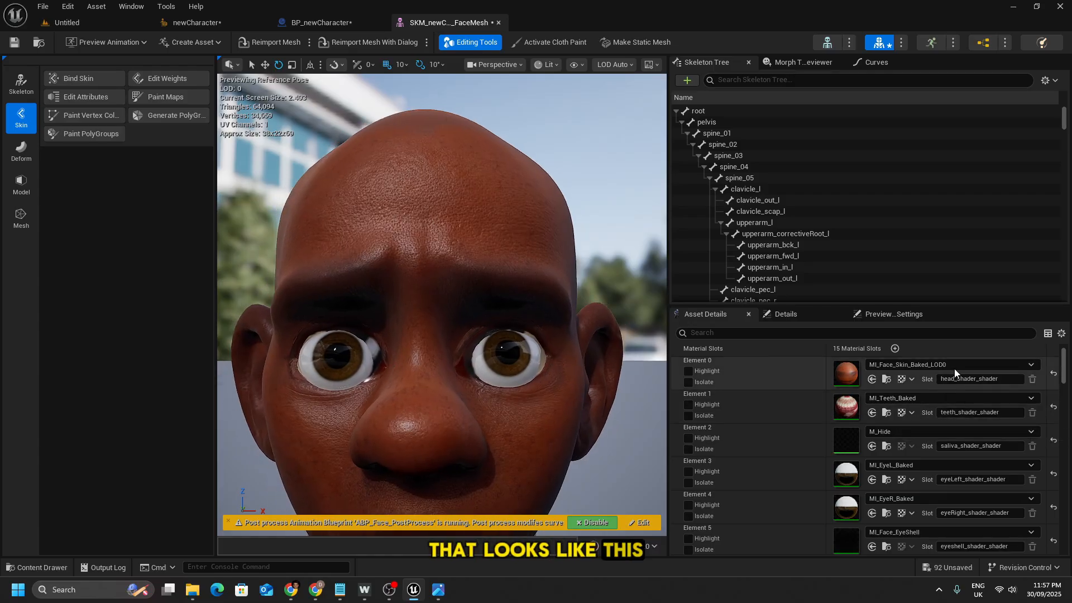
scroll(959, 402, up, 1)
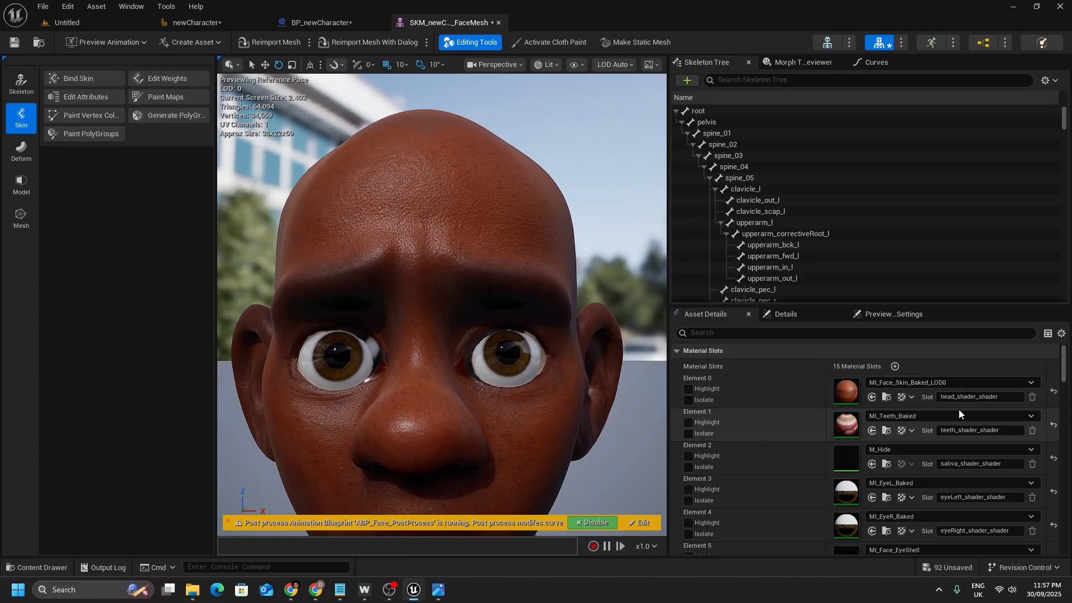
click(884, 397)
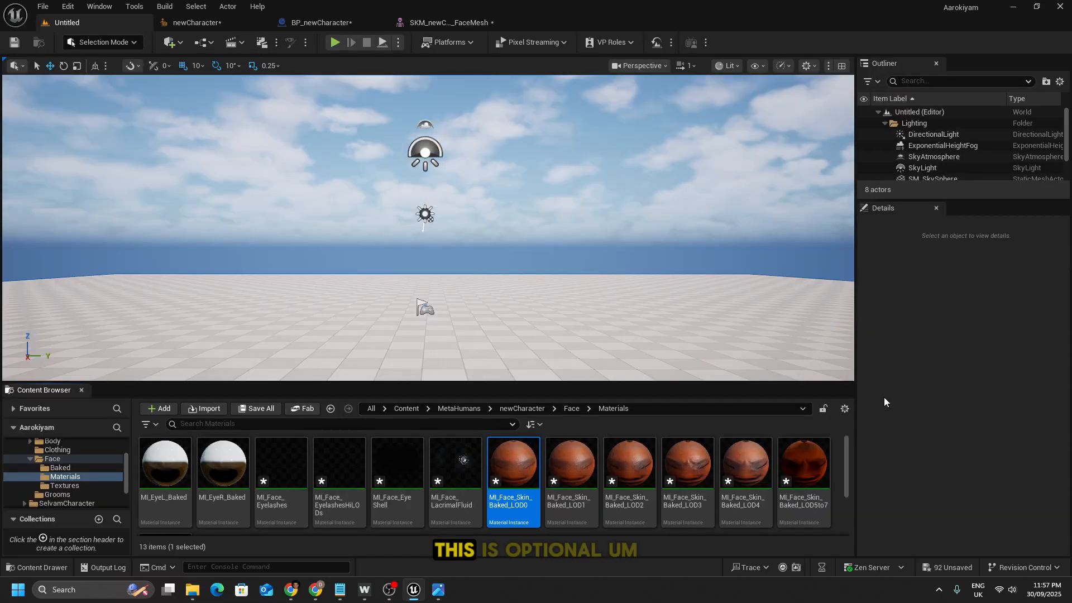
double_click(517, 476)
- Enable the Roughness Global Offset Post-Bake override in the face skin material and lower it to about -0.176
drag(196, 309, 262, 311)
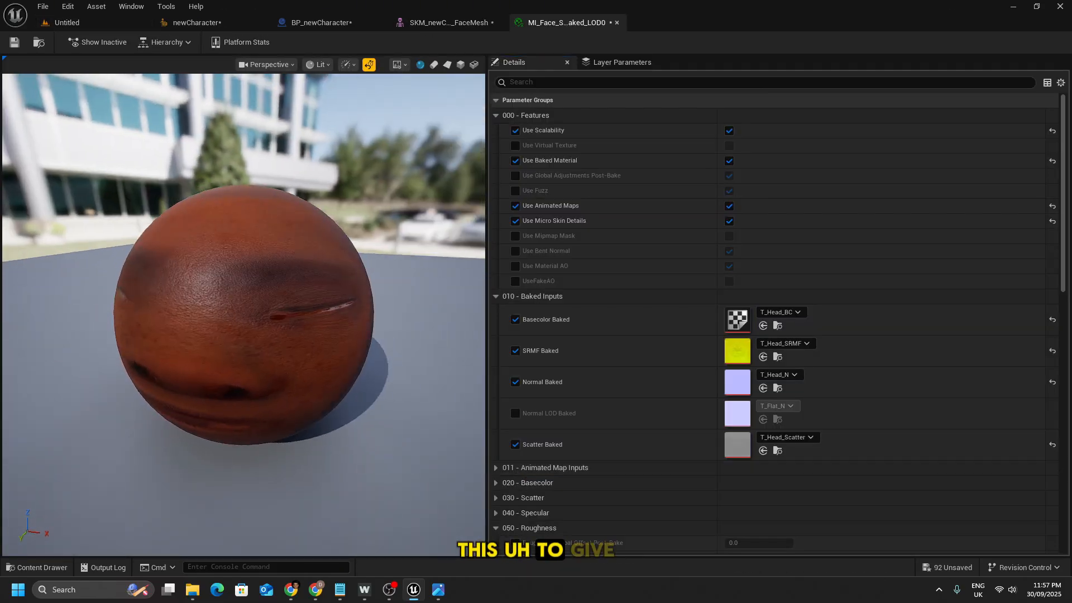
drag(134, 323, 101, 318)
scroll(134, 323, up, 8)
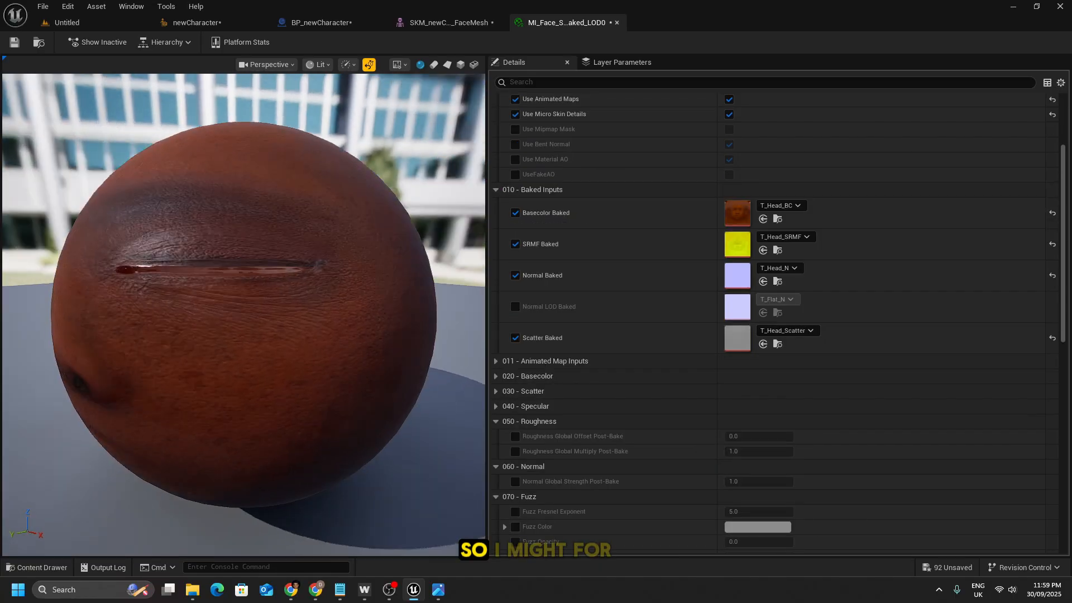
drag(391, 420, 342, 421)
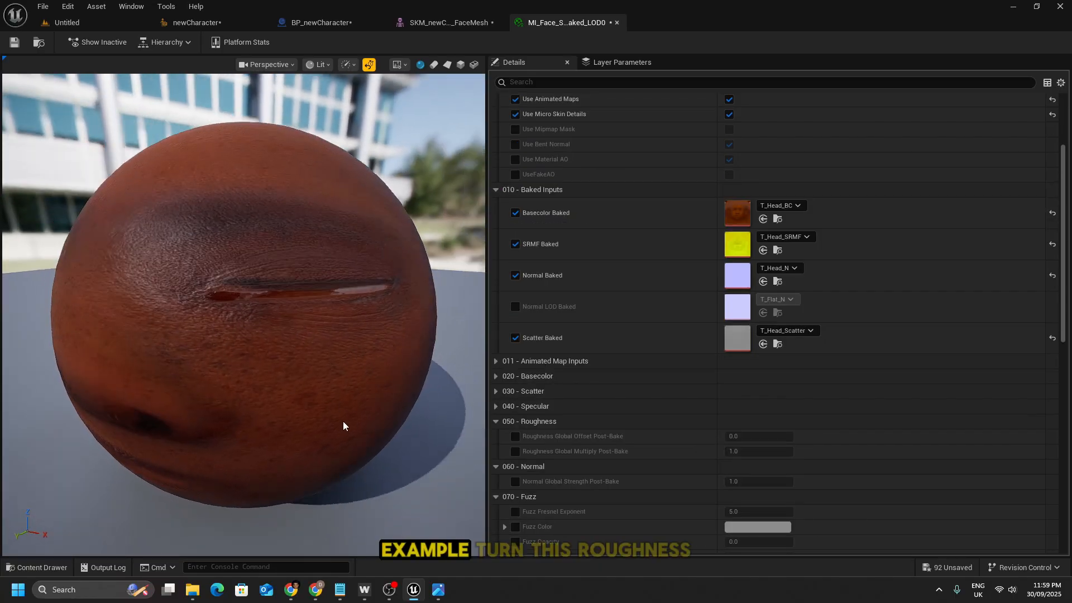
click(515, 436)
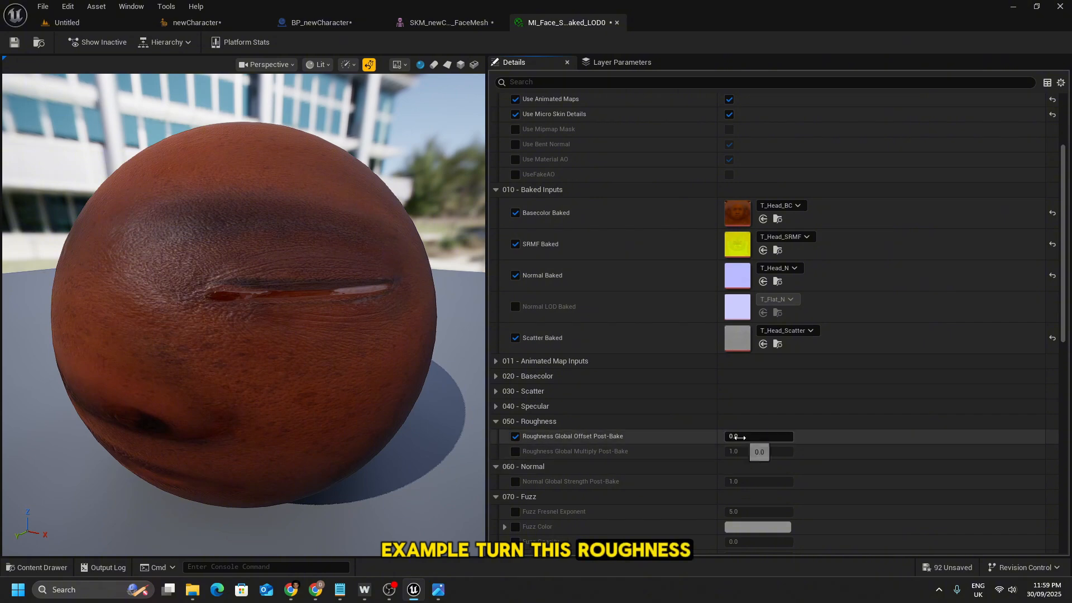
mouse_move(738, 436)
mouse_down()
mouse_move(709, 436)
mouse_move(752, 436)
mouse_move(725, 449)
mouse_up()
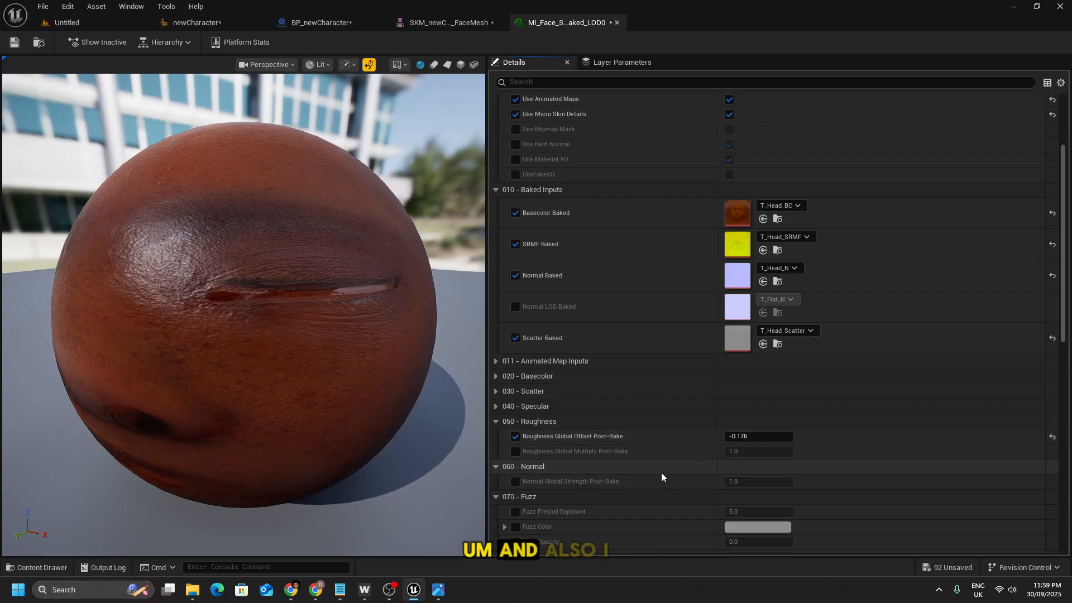
- Enable the Subsurface Profile override in the face skin material and open its SSP_skin_unified profile for editing
scroll(661, 472, down, 4)
scroll(615, 496, down, 6)
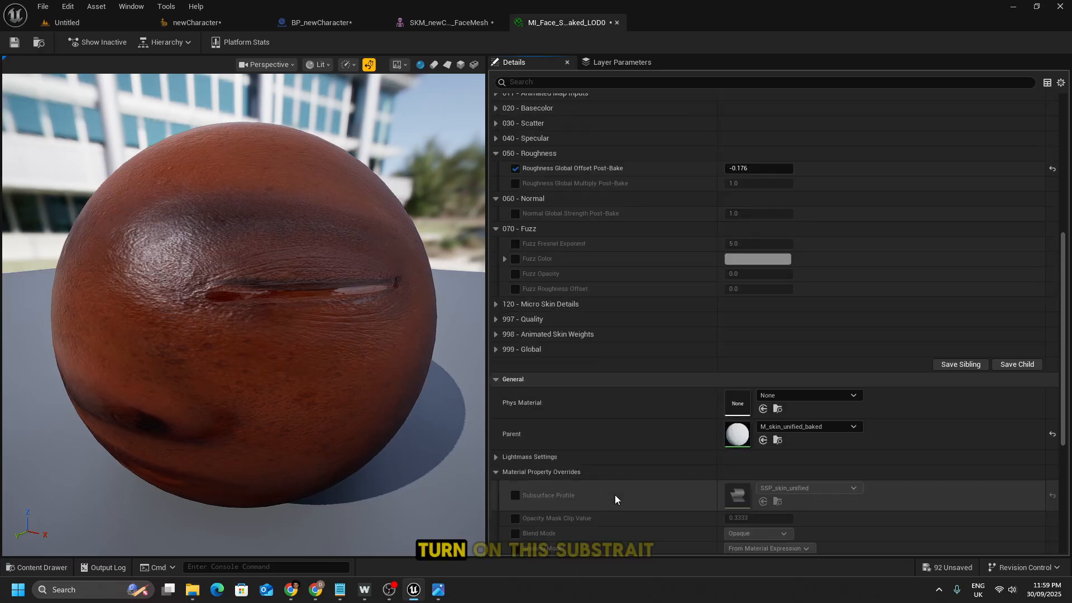
scroll(614, 490, down, 3)
click(515, 407)
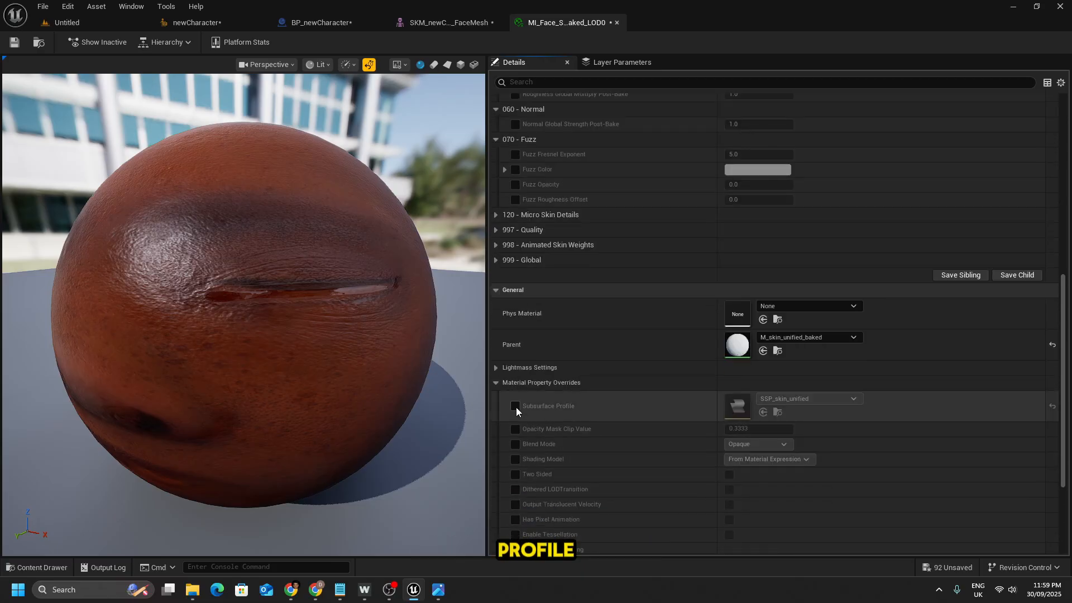
click(777, 413)
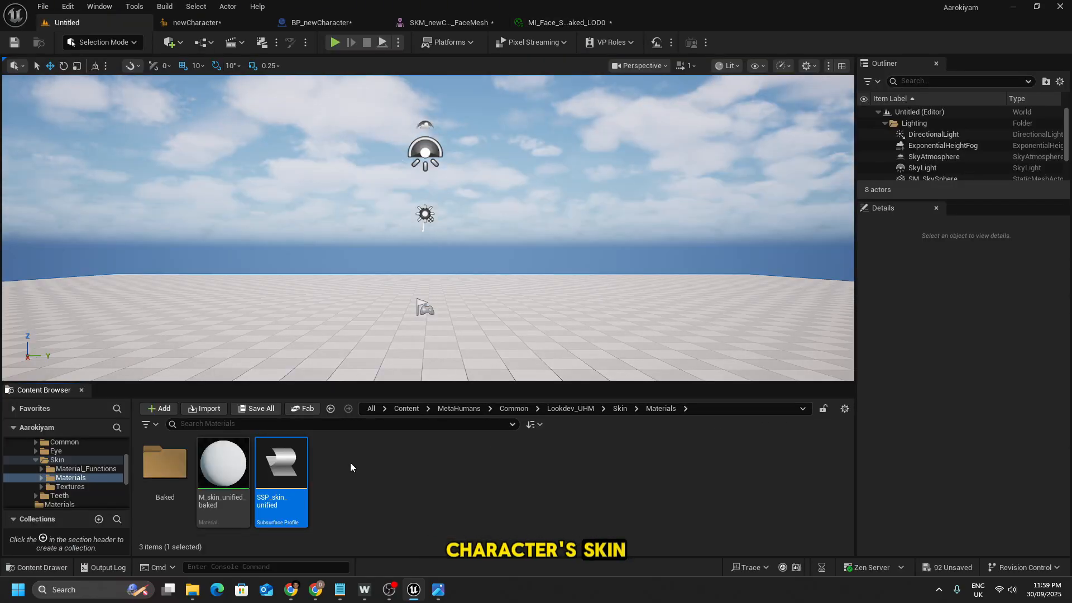
double_click(286, 466)
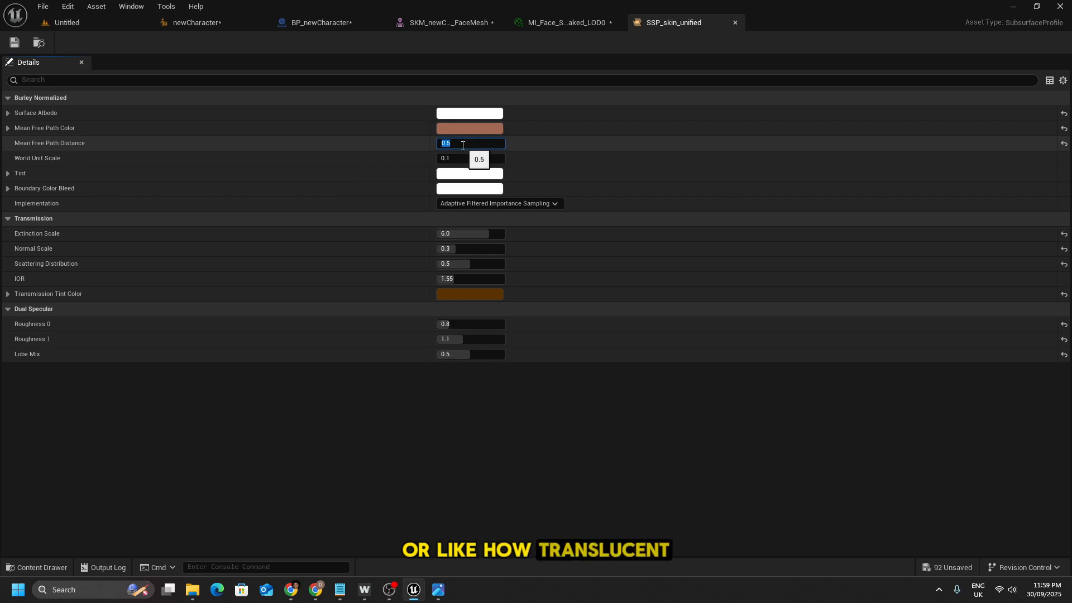
- Set the skin profile's Mean Free Path Distance to 20 and check the skin on the face mesh
click(462, 156)
click(462, 145)
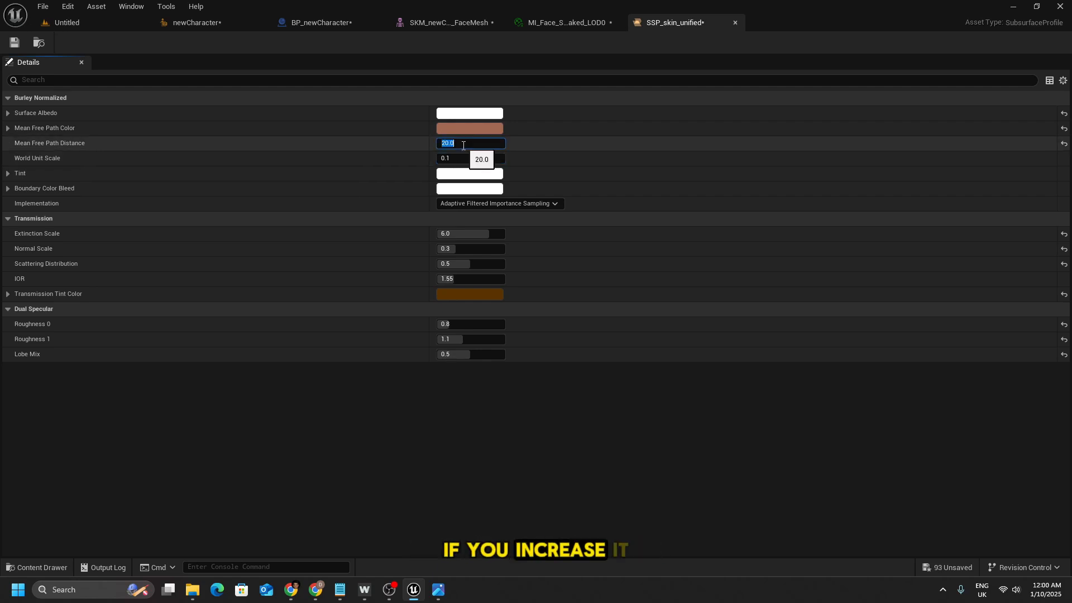
click(427, 27)
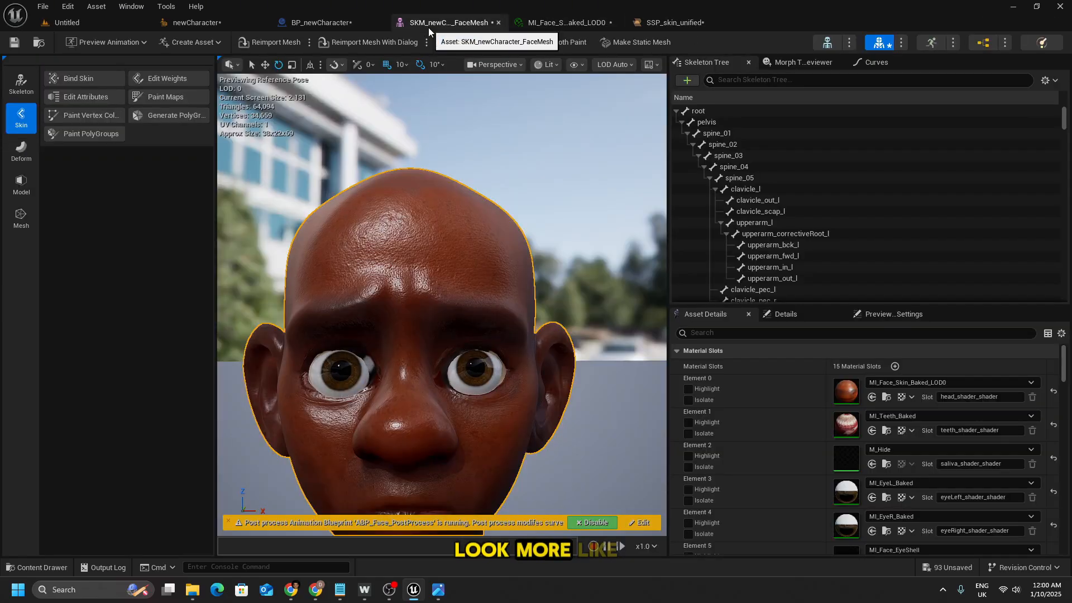
- Set the face skin material's Roughness Global Offset Post-Bake to about -0.088 and inspect the skin's shine on the face mesh
click(565, 22)
scroll(792, 427, up, 5)
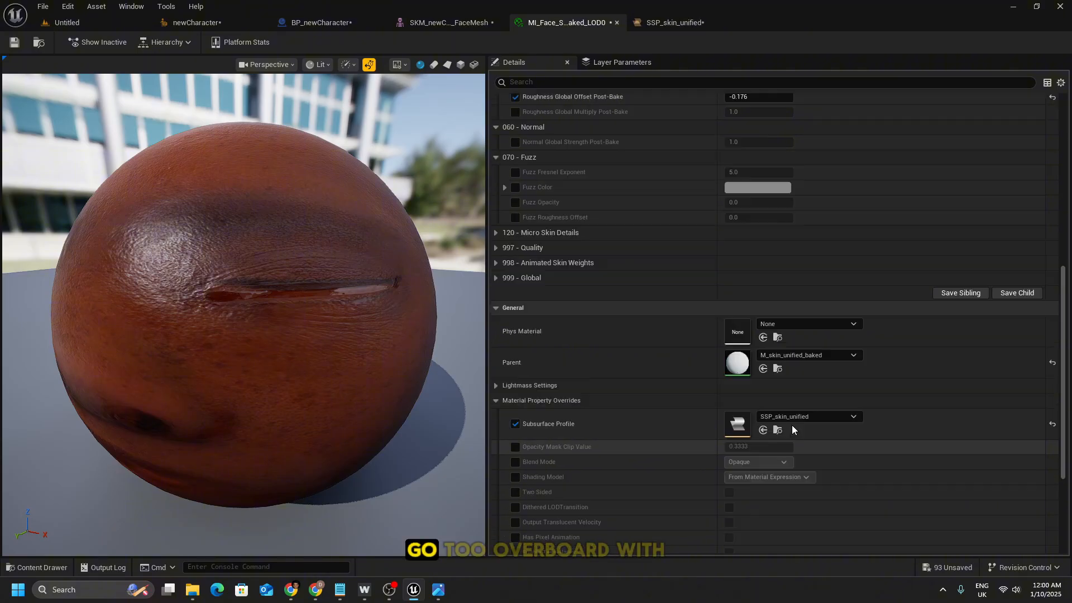
scroll(769, 383, up, 2)
drag(743, 257, 770, 256)
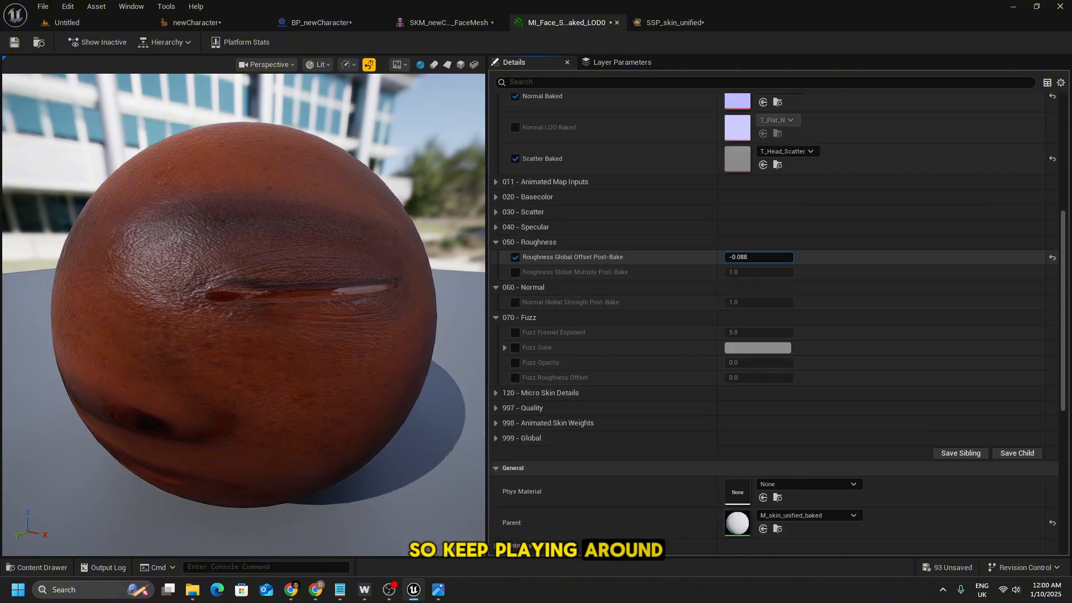
click(430, 22)
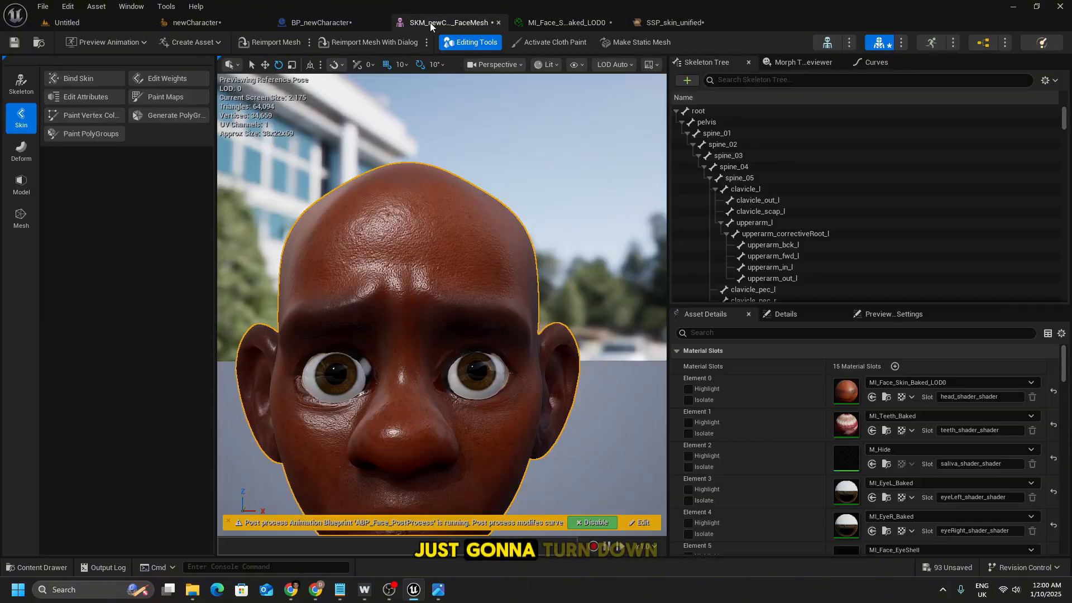
scroll(492, 258, down, 2)
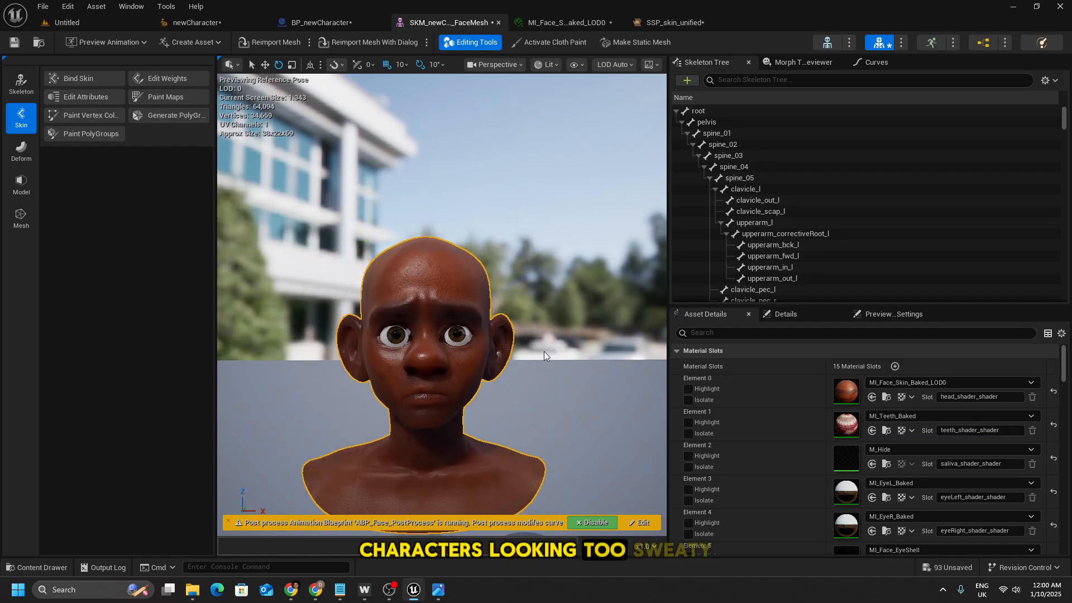
scroll(544, 351, up, 3)
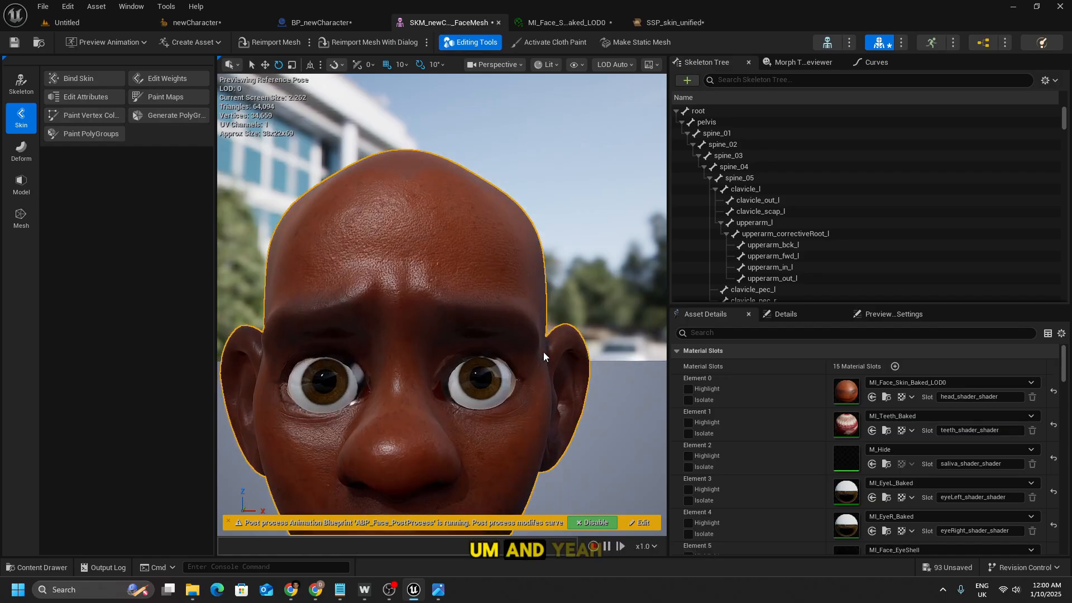
- Set Mean Free Path Distance to 50 in the SSP_skin_unified profile and return to the face mesh
click(655, 22)
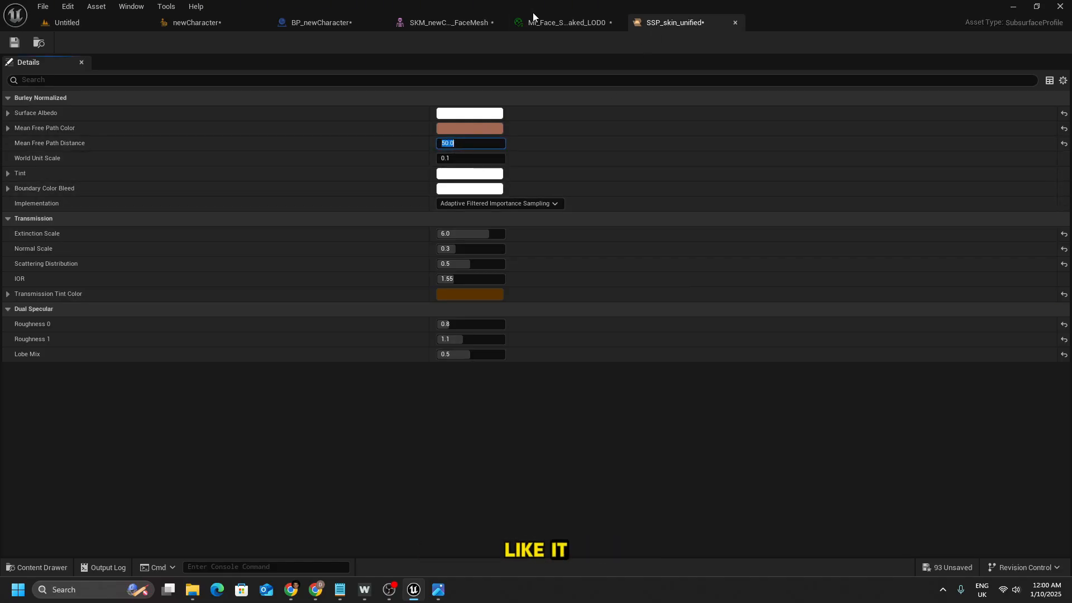
click(449, 22)
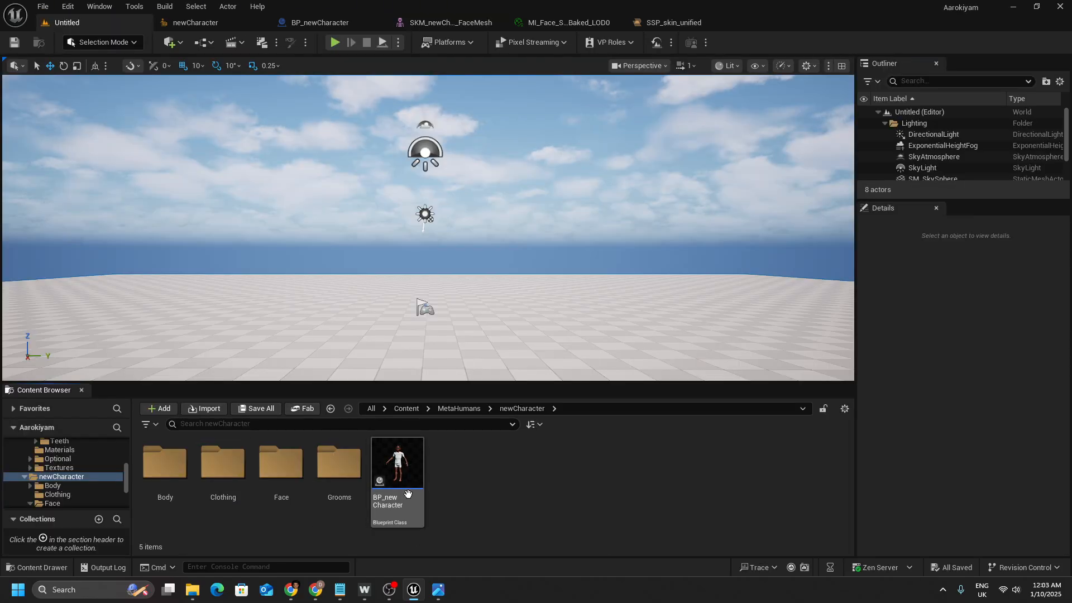
- Place the BP_newCharacter blueprint from the newCharacter folder into the Untitled level
drag(408, 493, 431, 330)
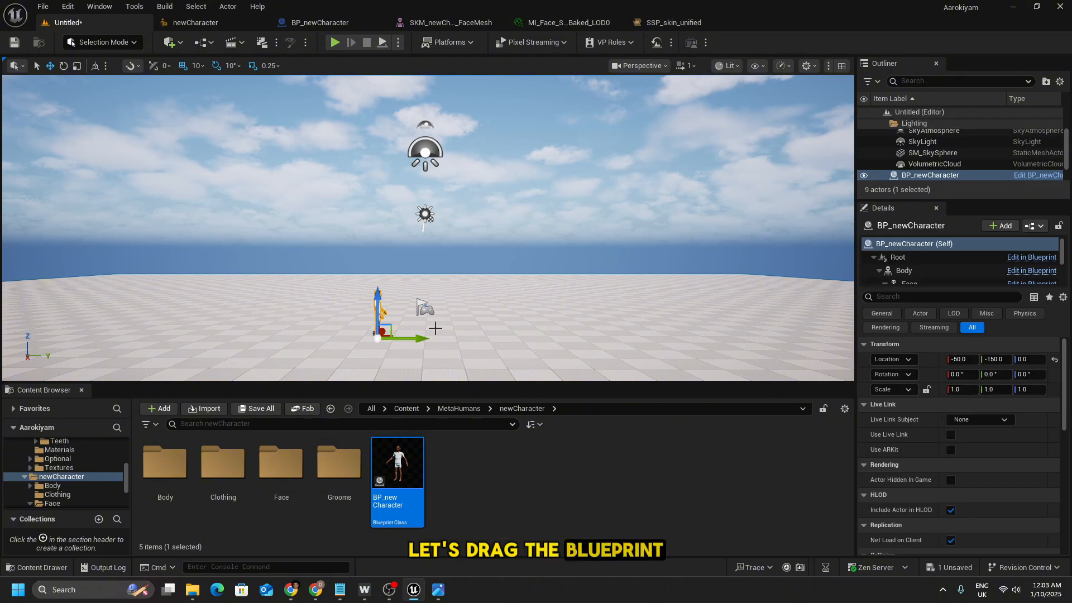
- Rotate the placed BP_newCharacter 90° about its vertical axis so it faces the camera, and deselect it
scroll(434, 332, up, 5)
key(f)
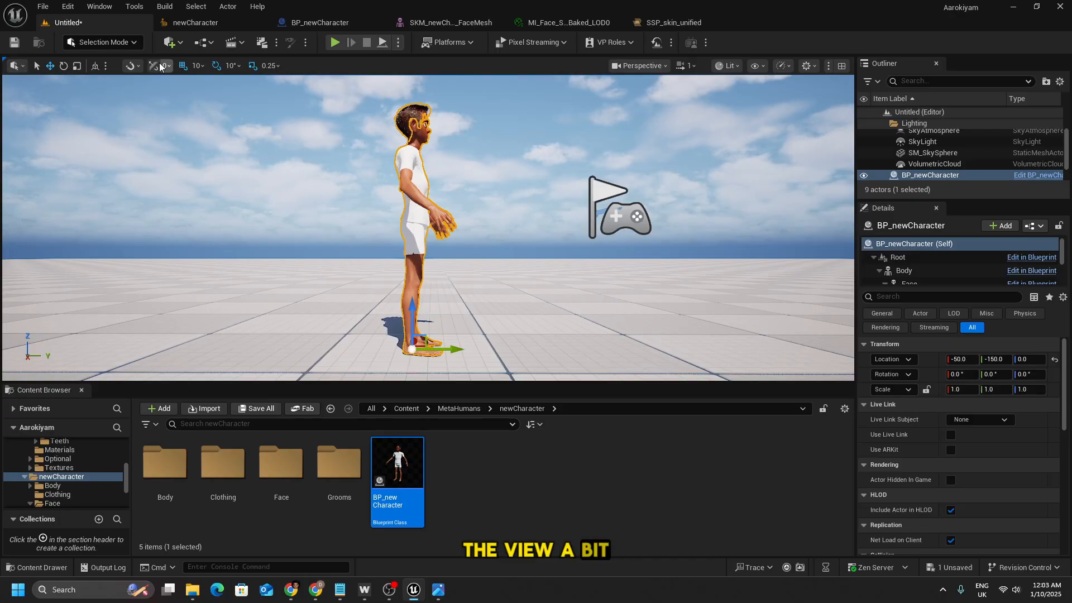
click(63, 65)
drag(469, 349, 486, 352)
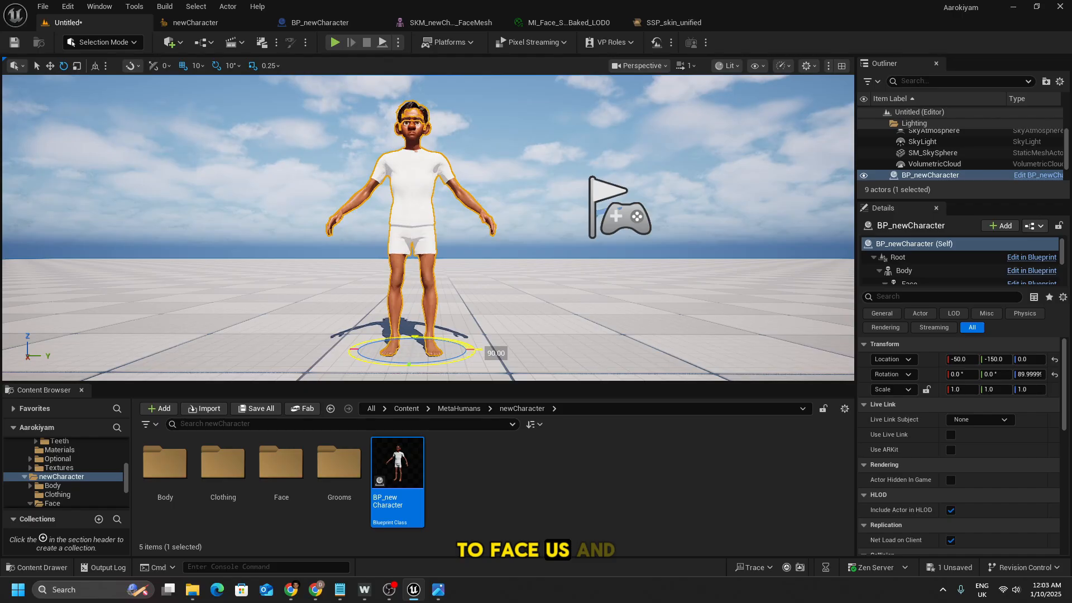
click(567, 282)
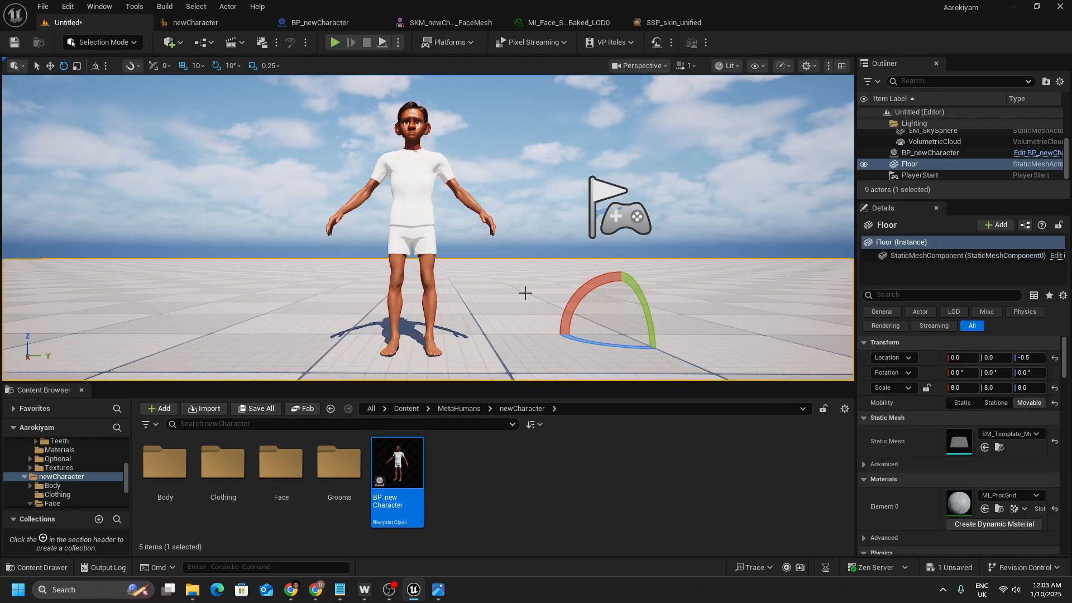
- Examine the stylized faces of BP_newCharacter and the BP_SelvamCharacter in the level, checking eyes, skin and hair up close
scroll(524, 293, up, 10)
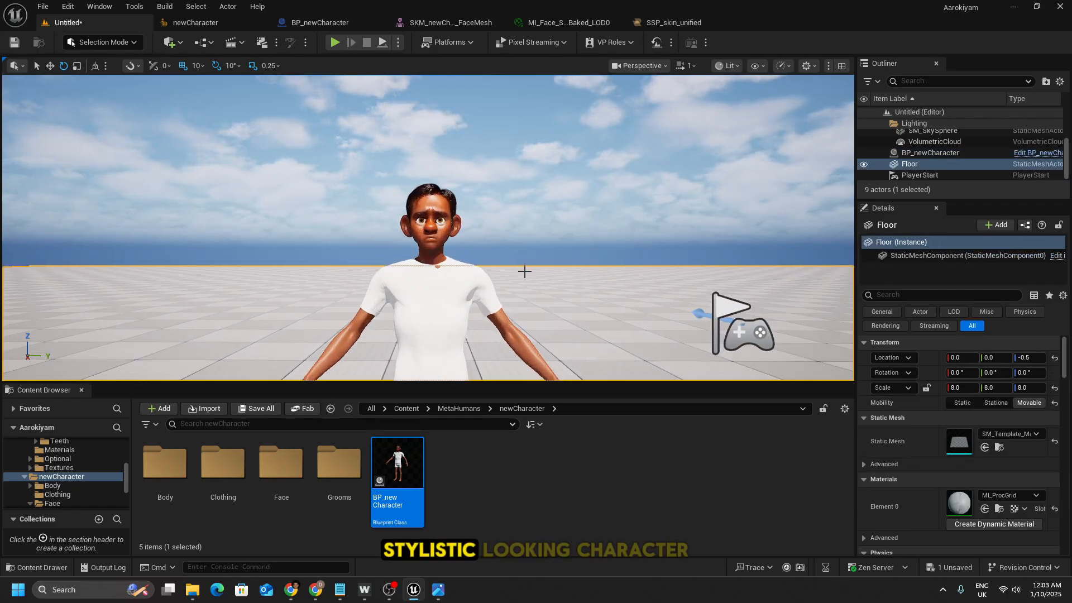
scroll(525, 271, up, 3)
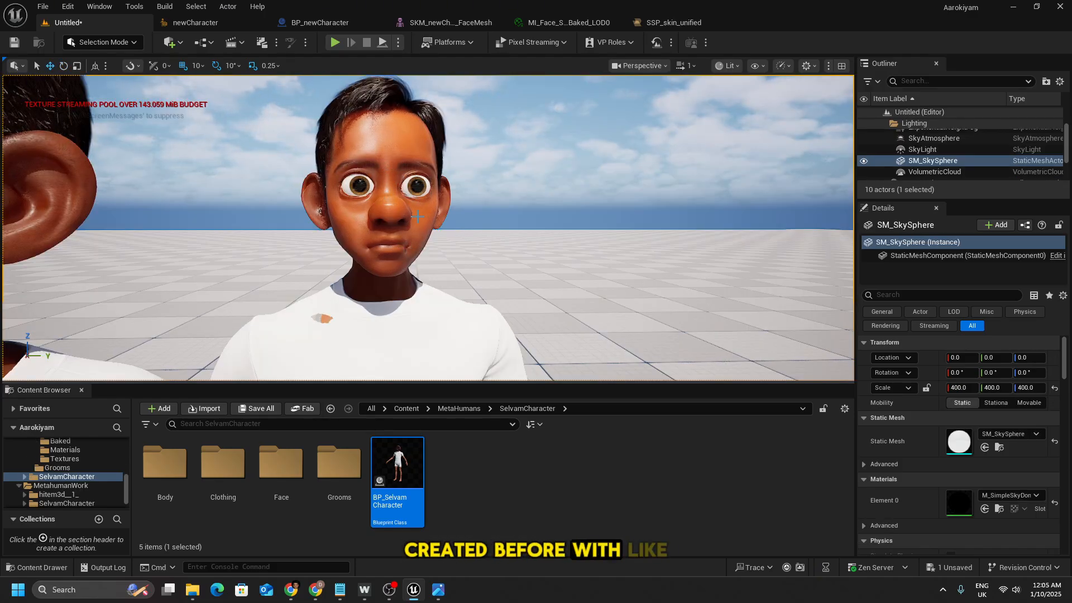
scroll(360, 198, up, 3)
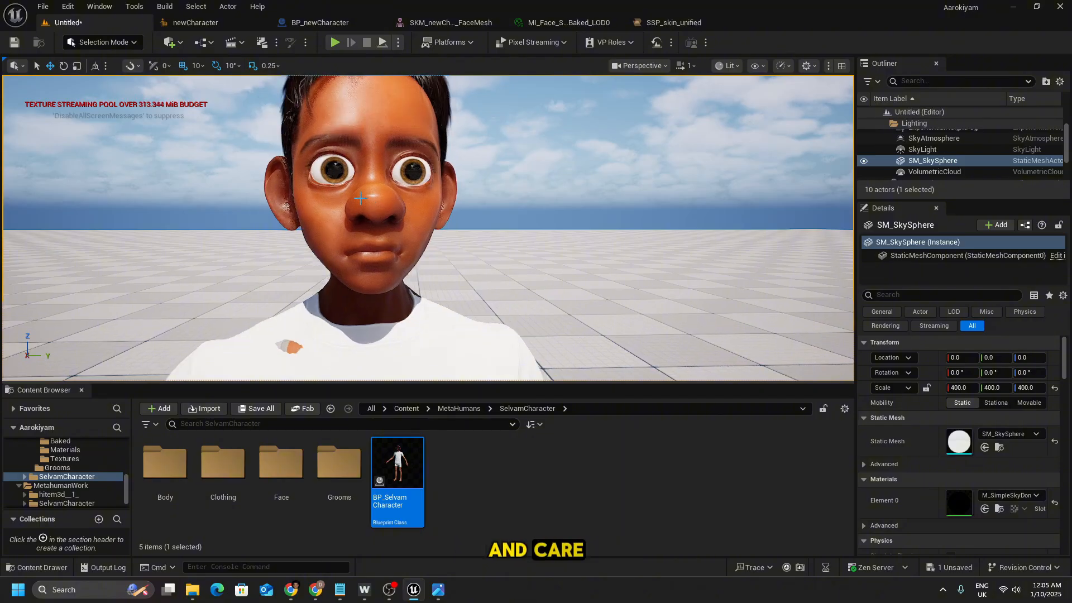
scroll(360, 199, down, 1)
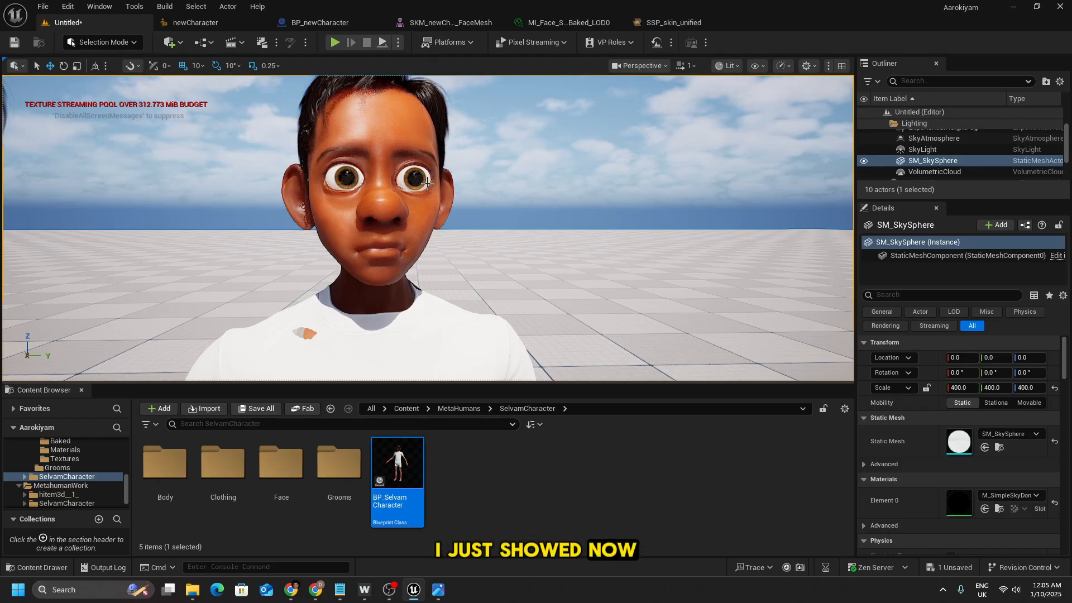
scroll(428, 183, up, 3)
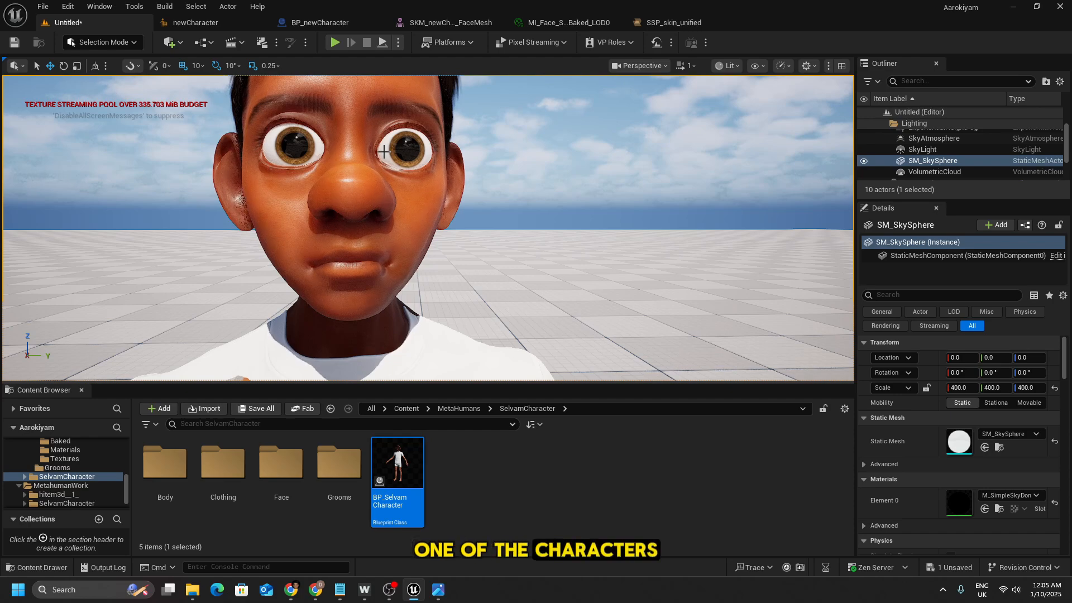
scroll(384, 155, down, 4)
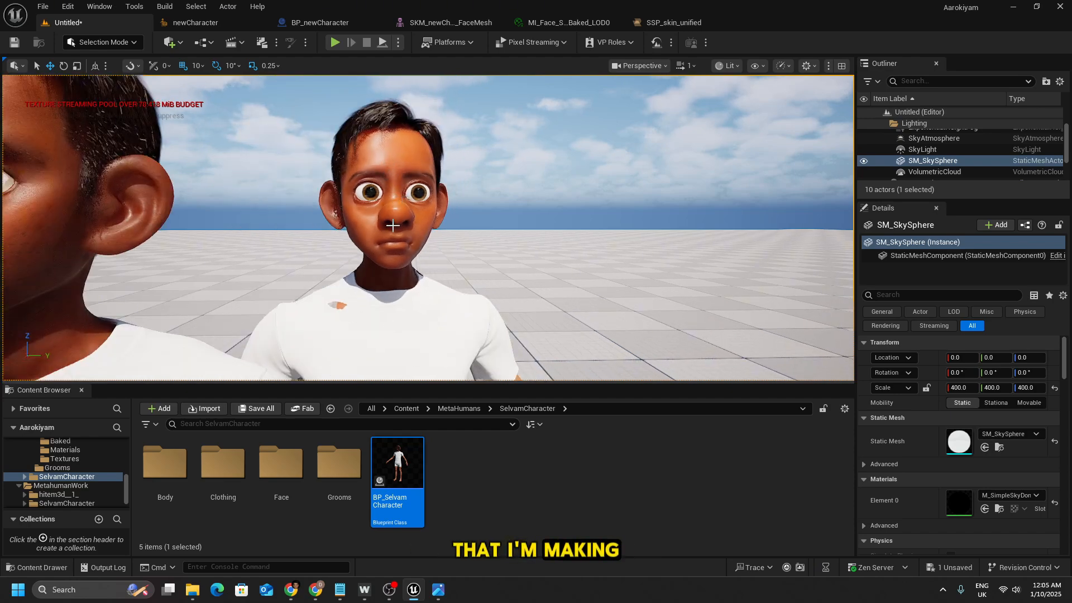
scroll(393, 225, up, 4)
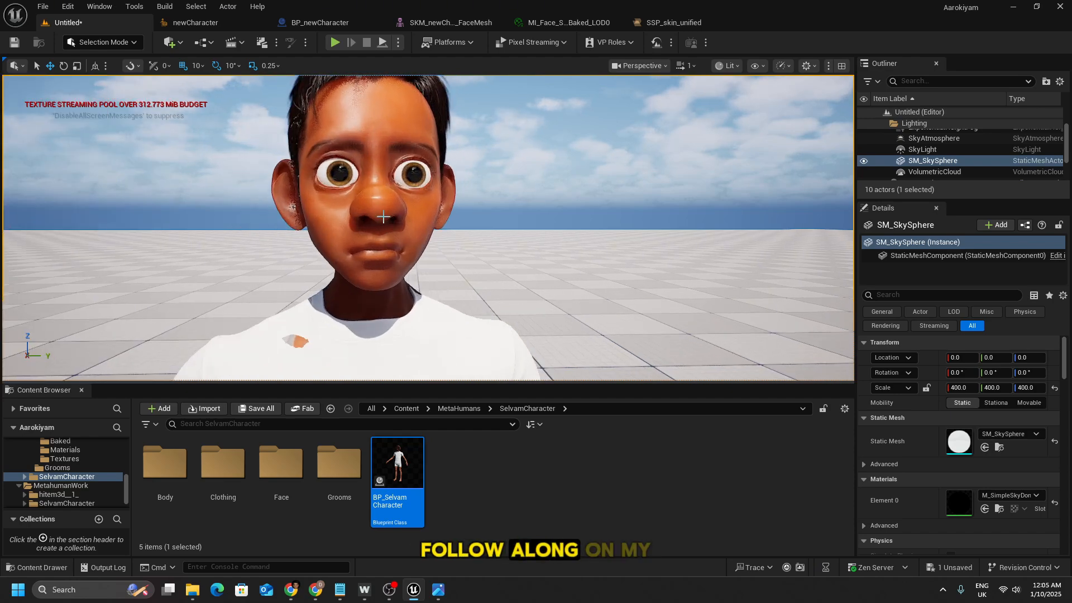
scroll(385, 199, down, 2)
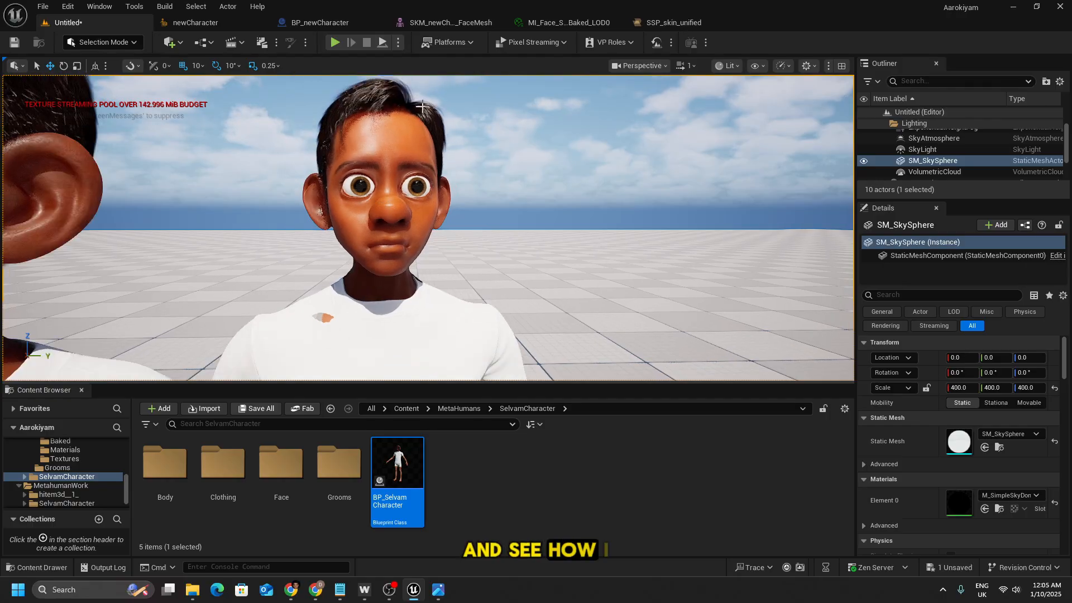